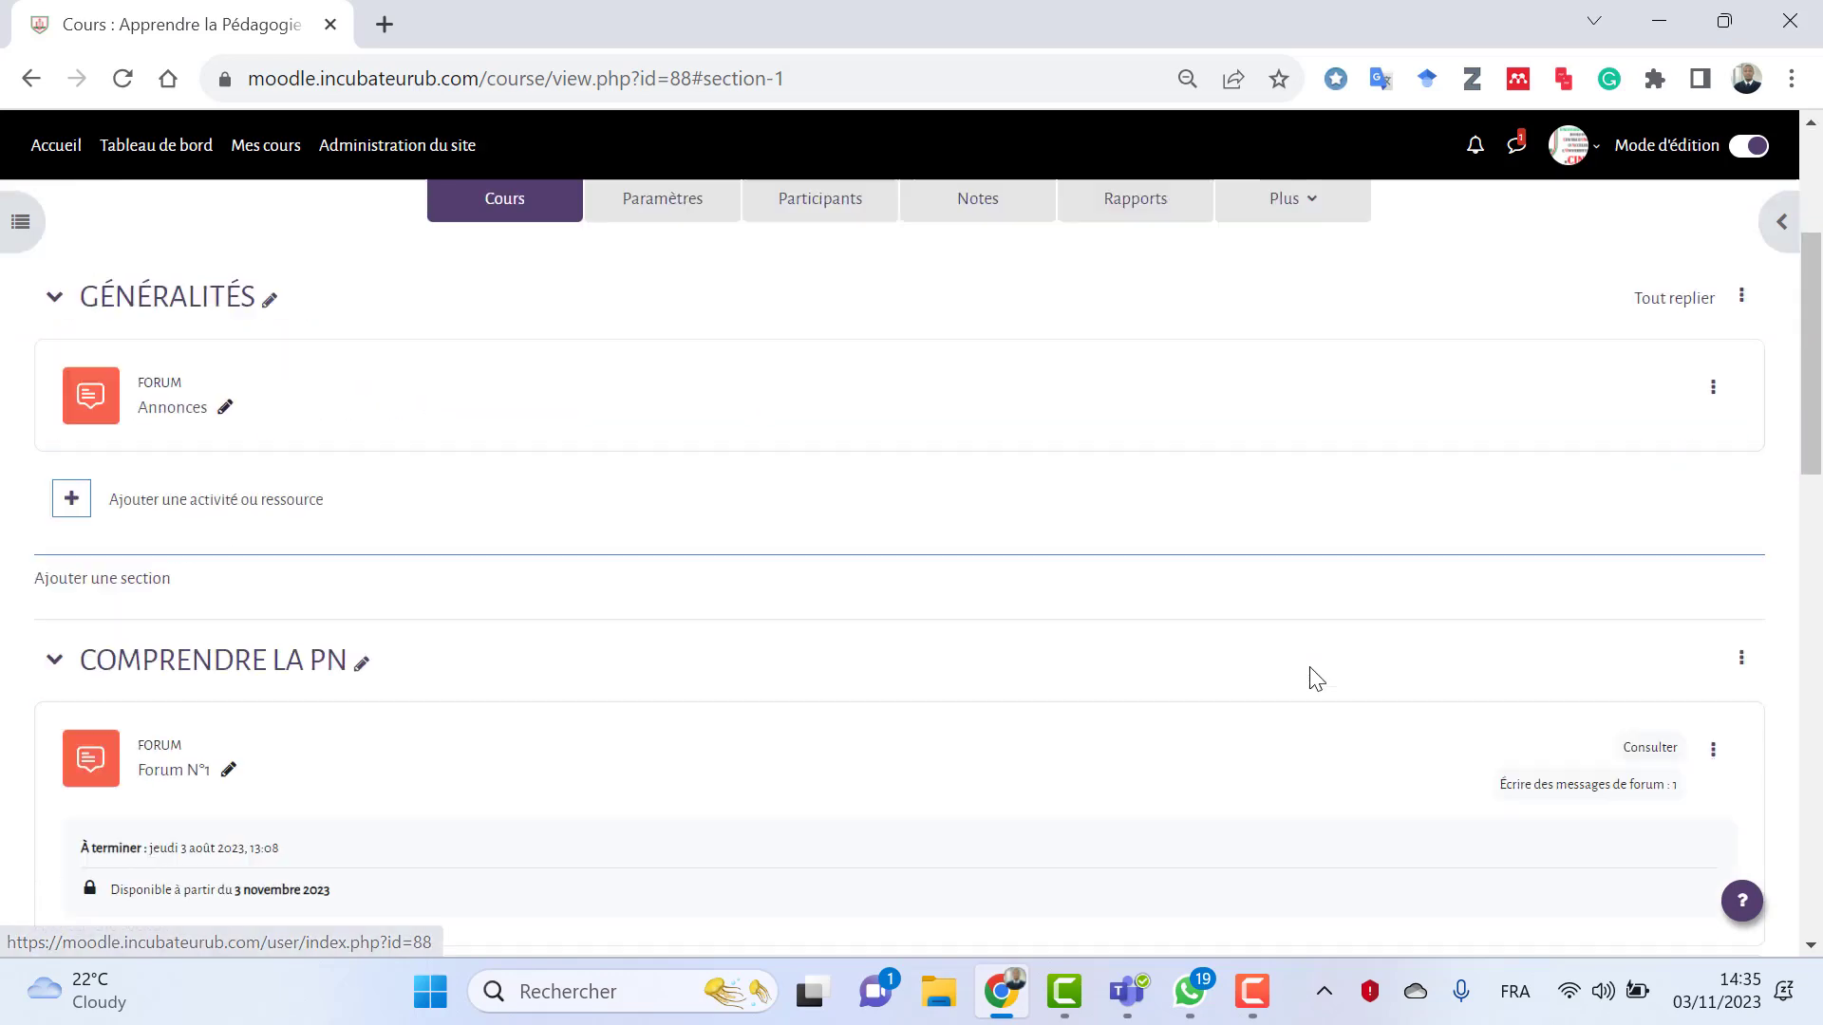
# - Start adding an activity or resource to the "Comprendre la PN" section and restrict the choices to activities
pyautogui.scroll(4, 1627, 281)
pyautogui.scroll(6, 1135, 432)
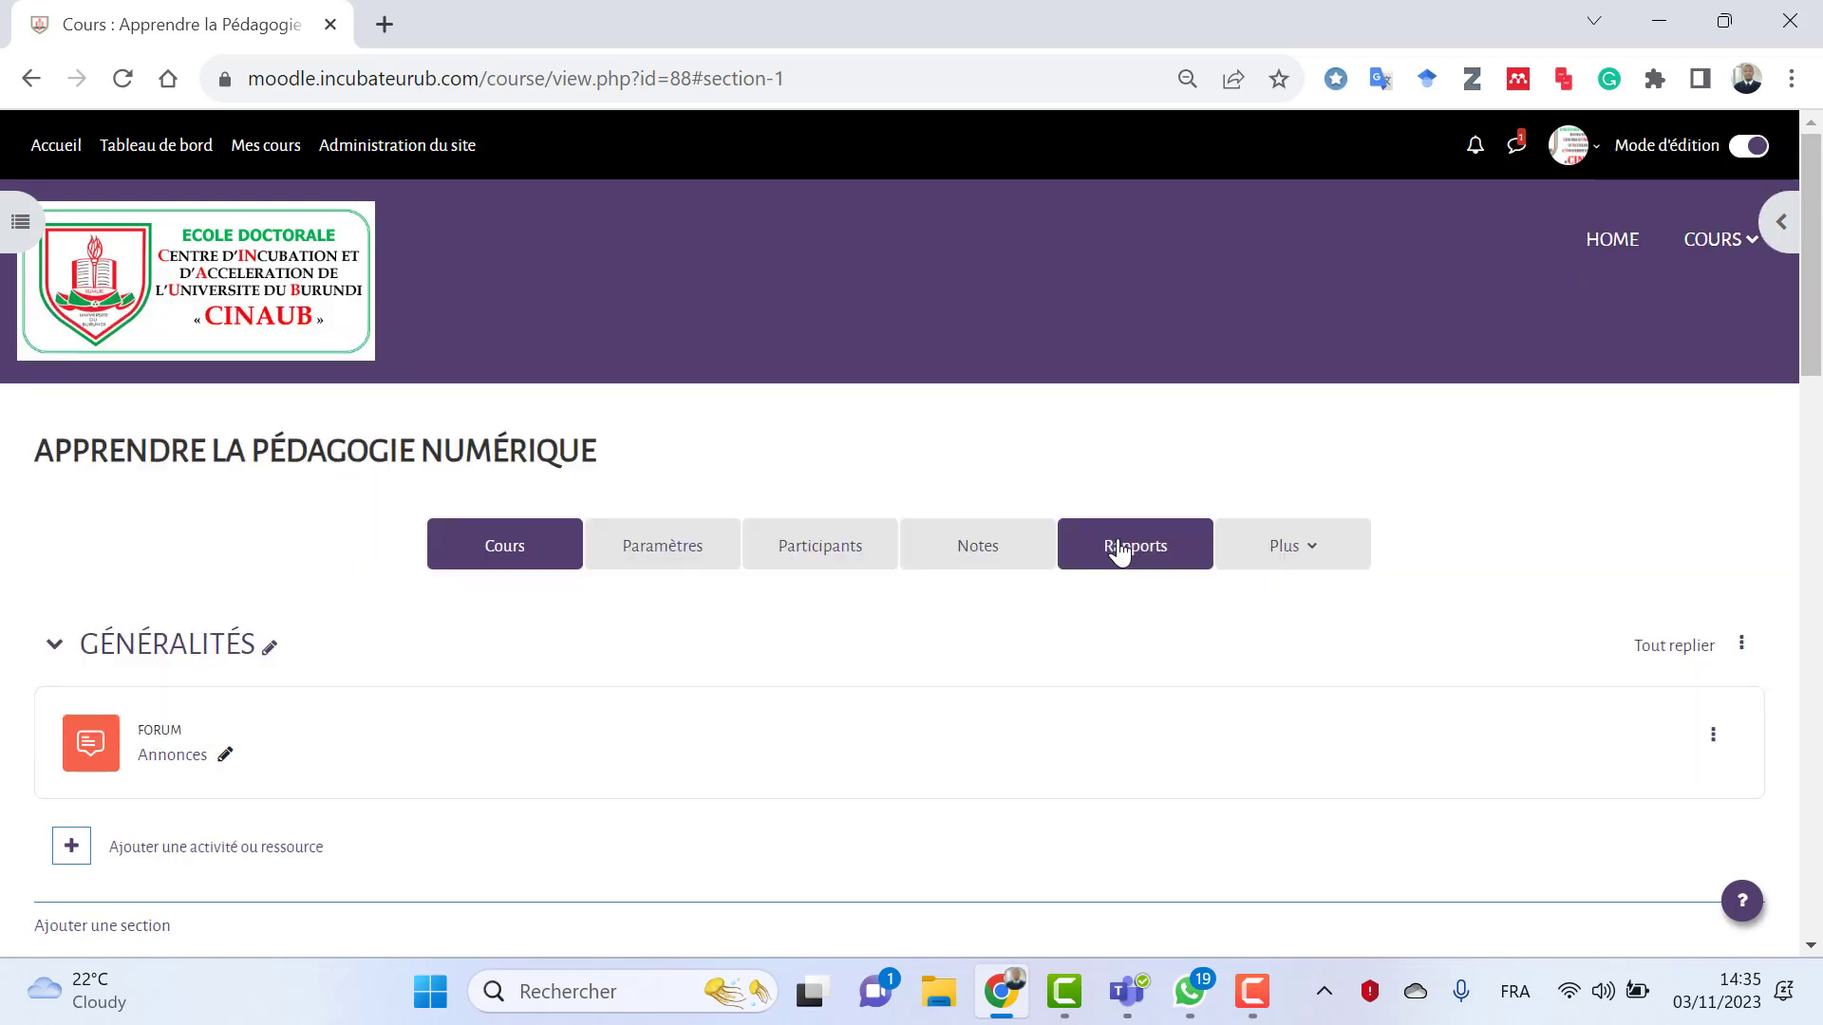
pyautogui.scroll(-6, 1118, 570)
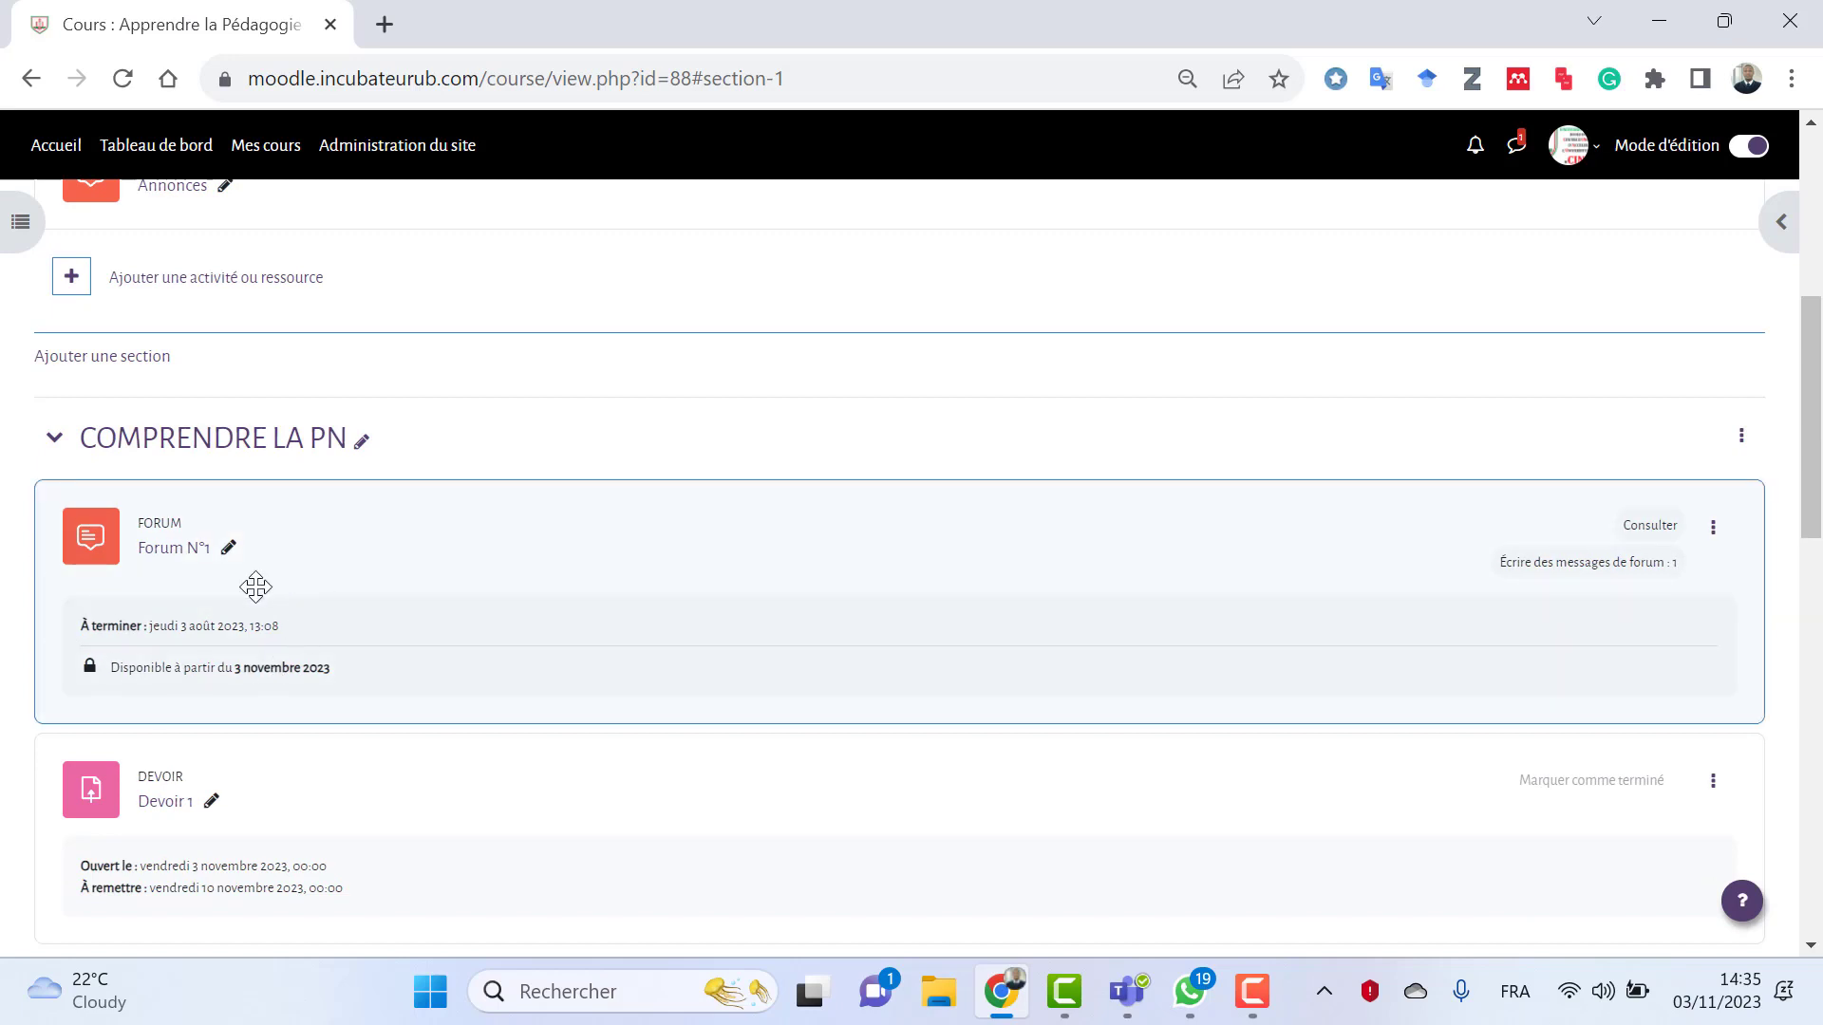
pyautogui.scroll(-1, 313, 665)
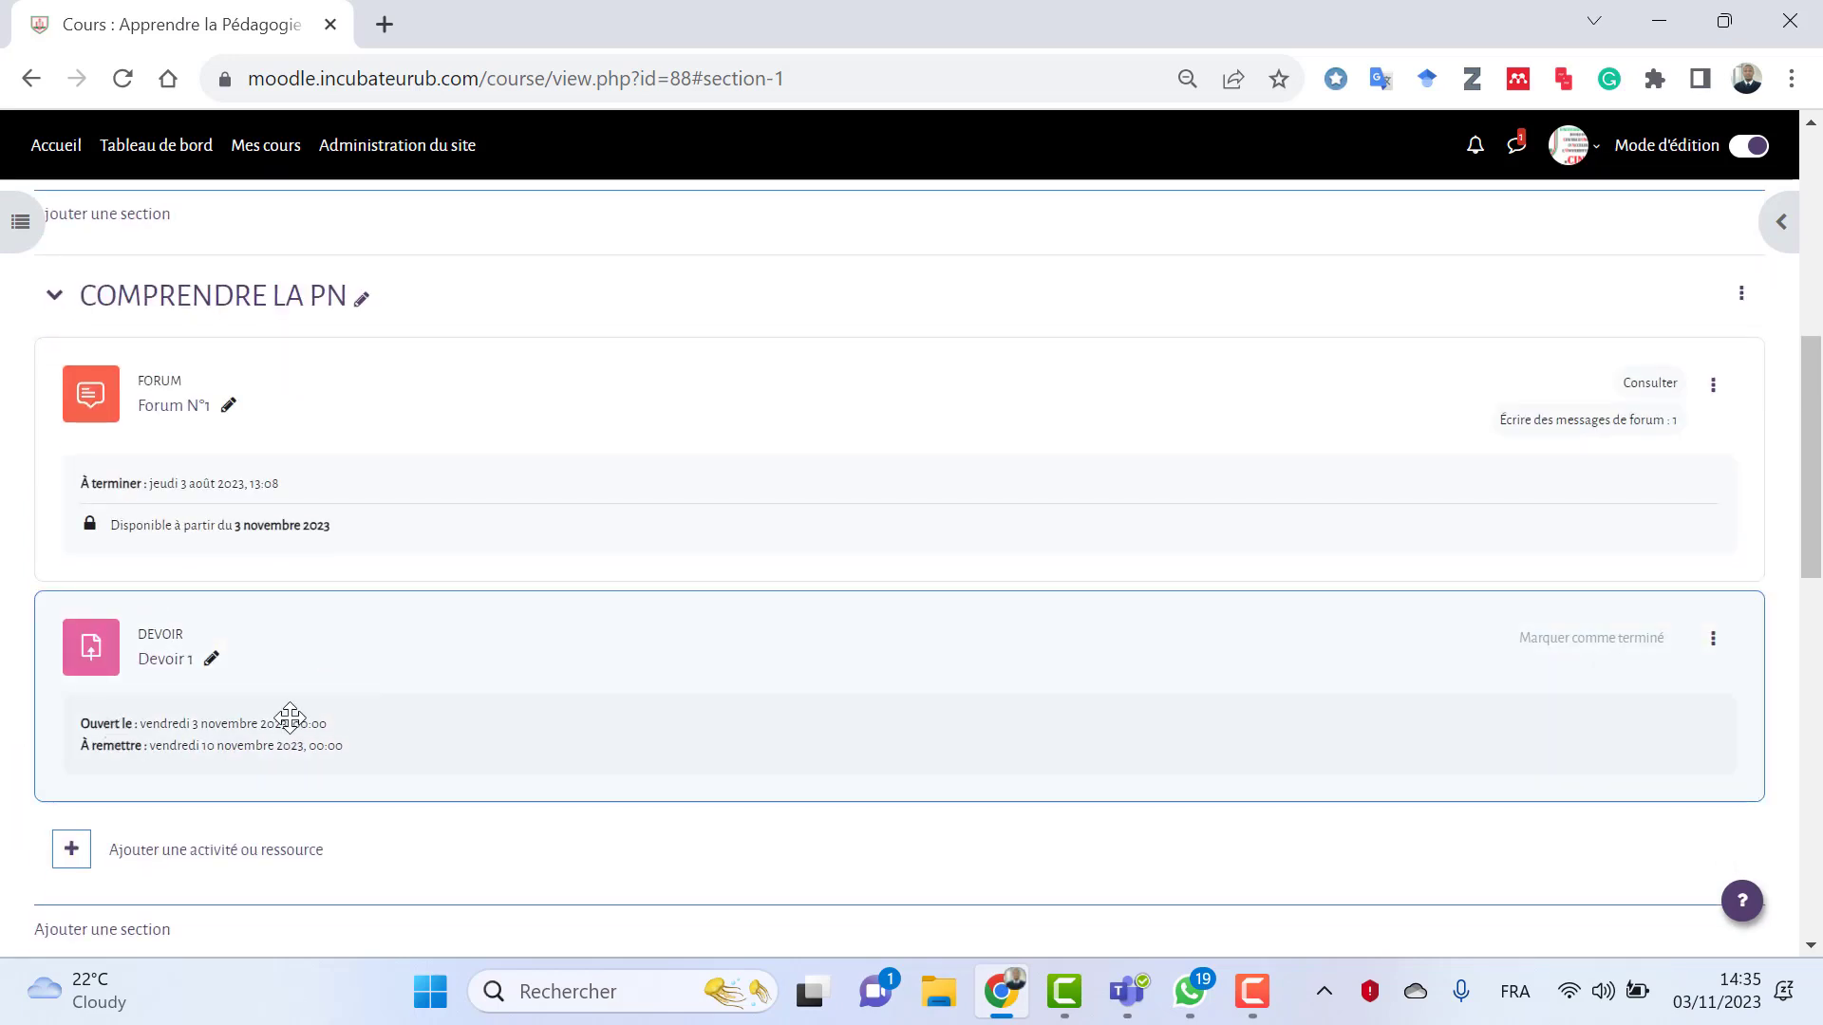
pyautogui.scroll(-1, 411, 730)
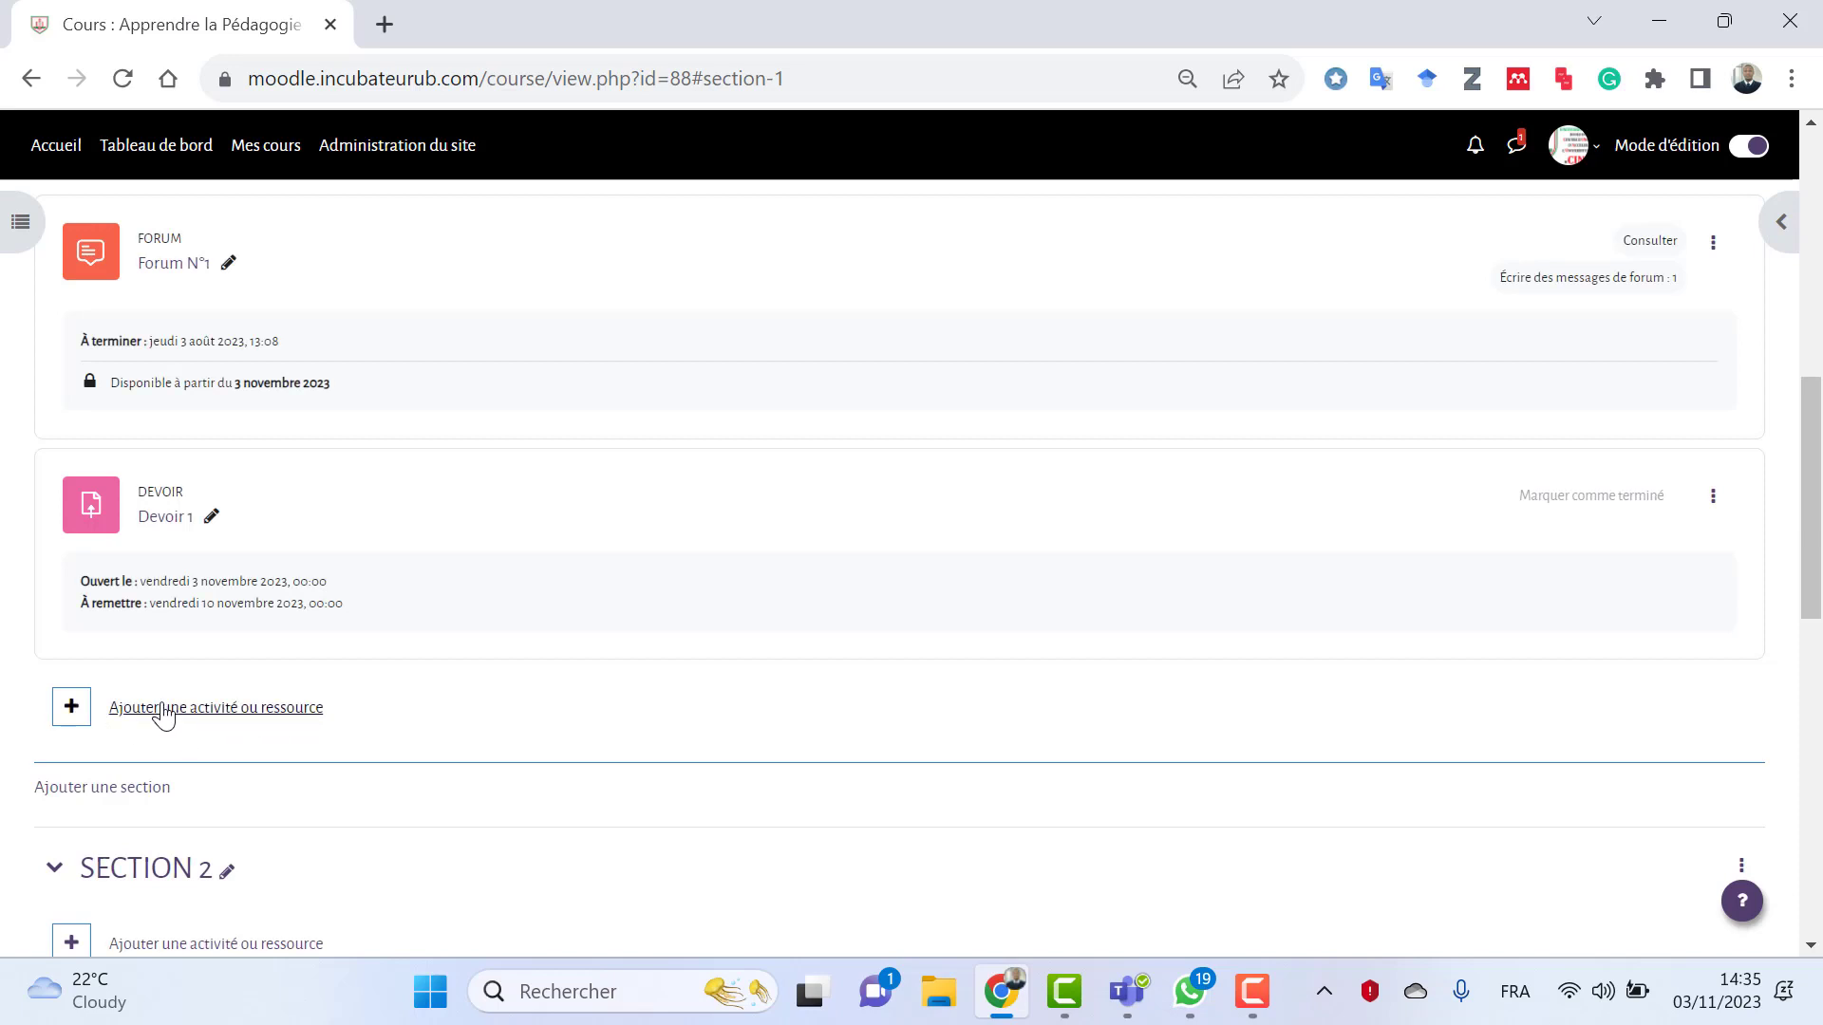
pyautogui.click(164, 709)
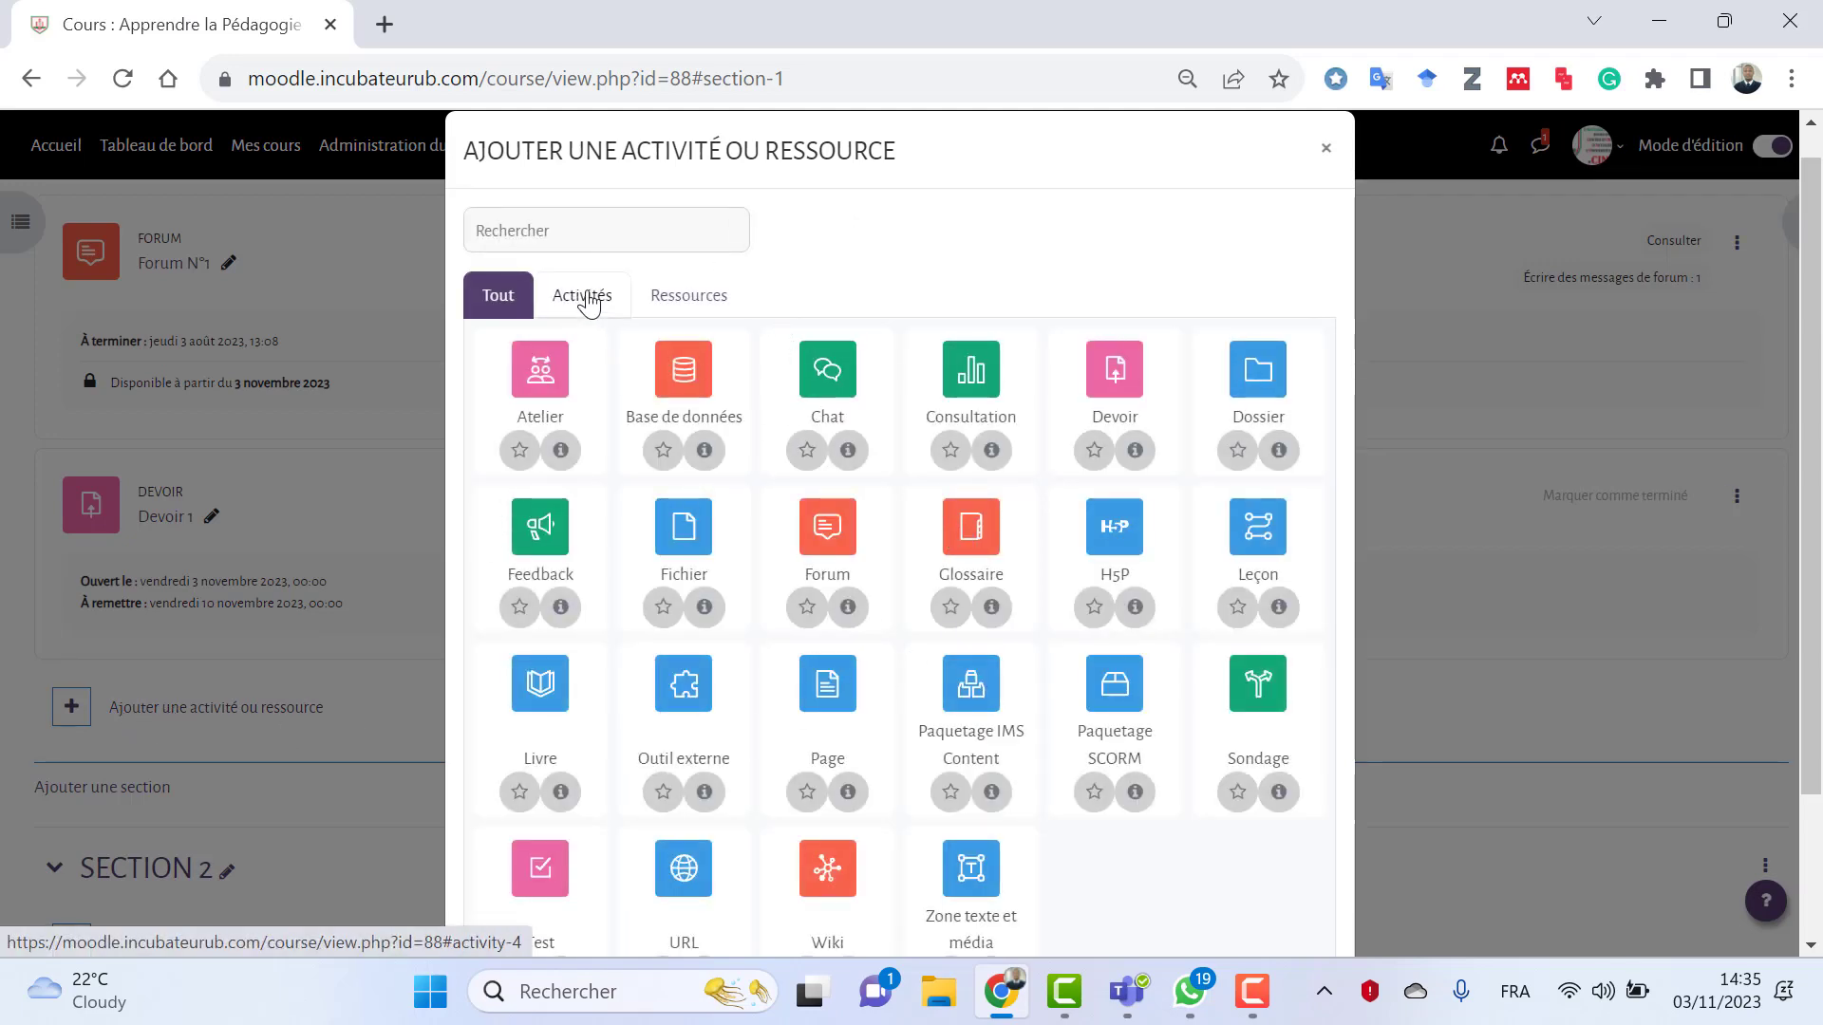
pyautogui.click(584, 298)
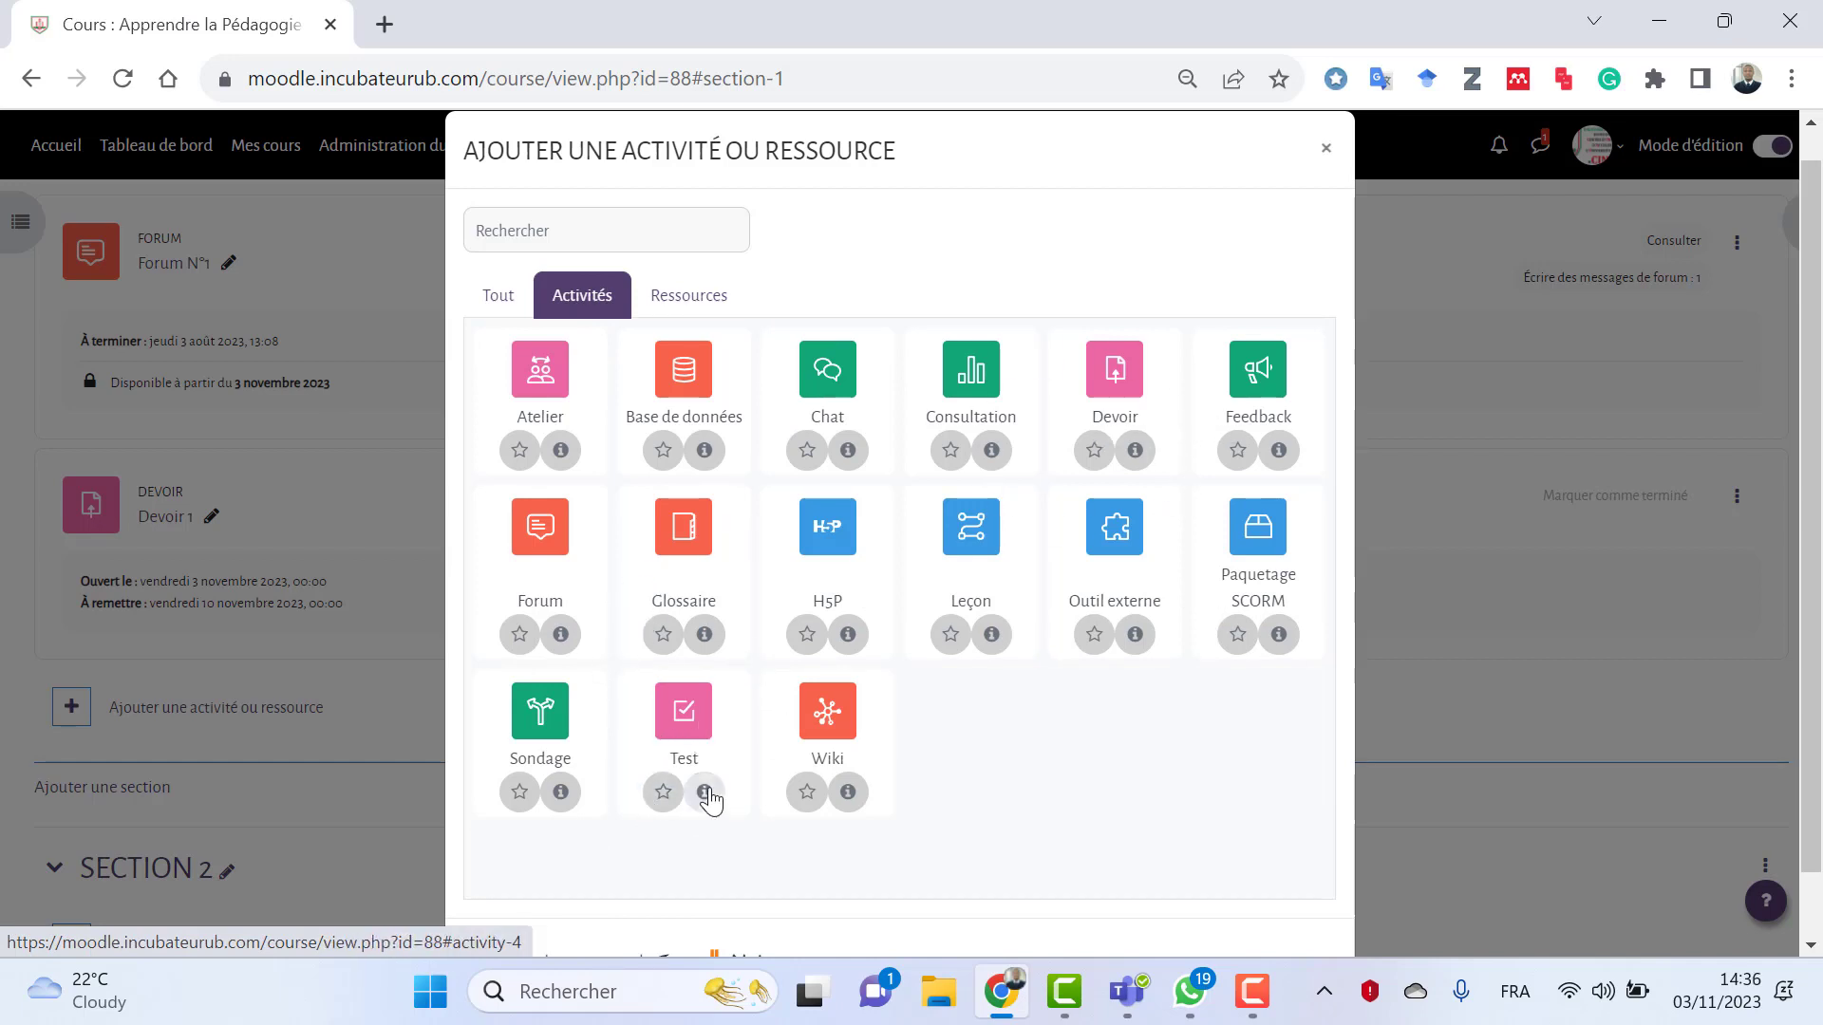
# - Read the description of the Test activity, then add a Test to the section
pyautogui.click(704, 796)
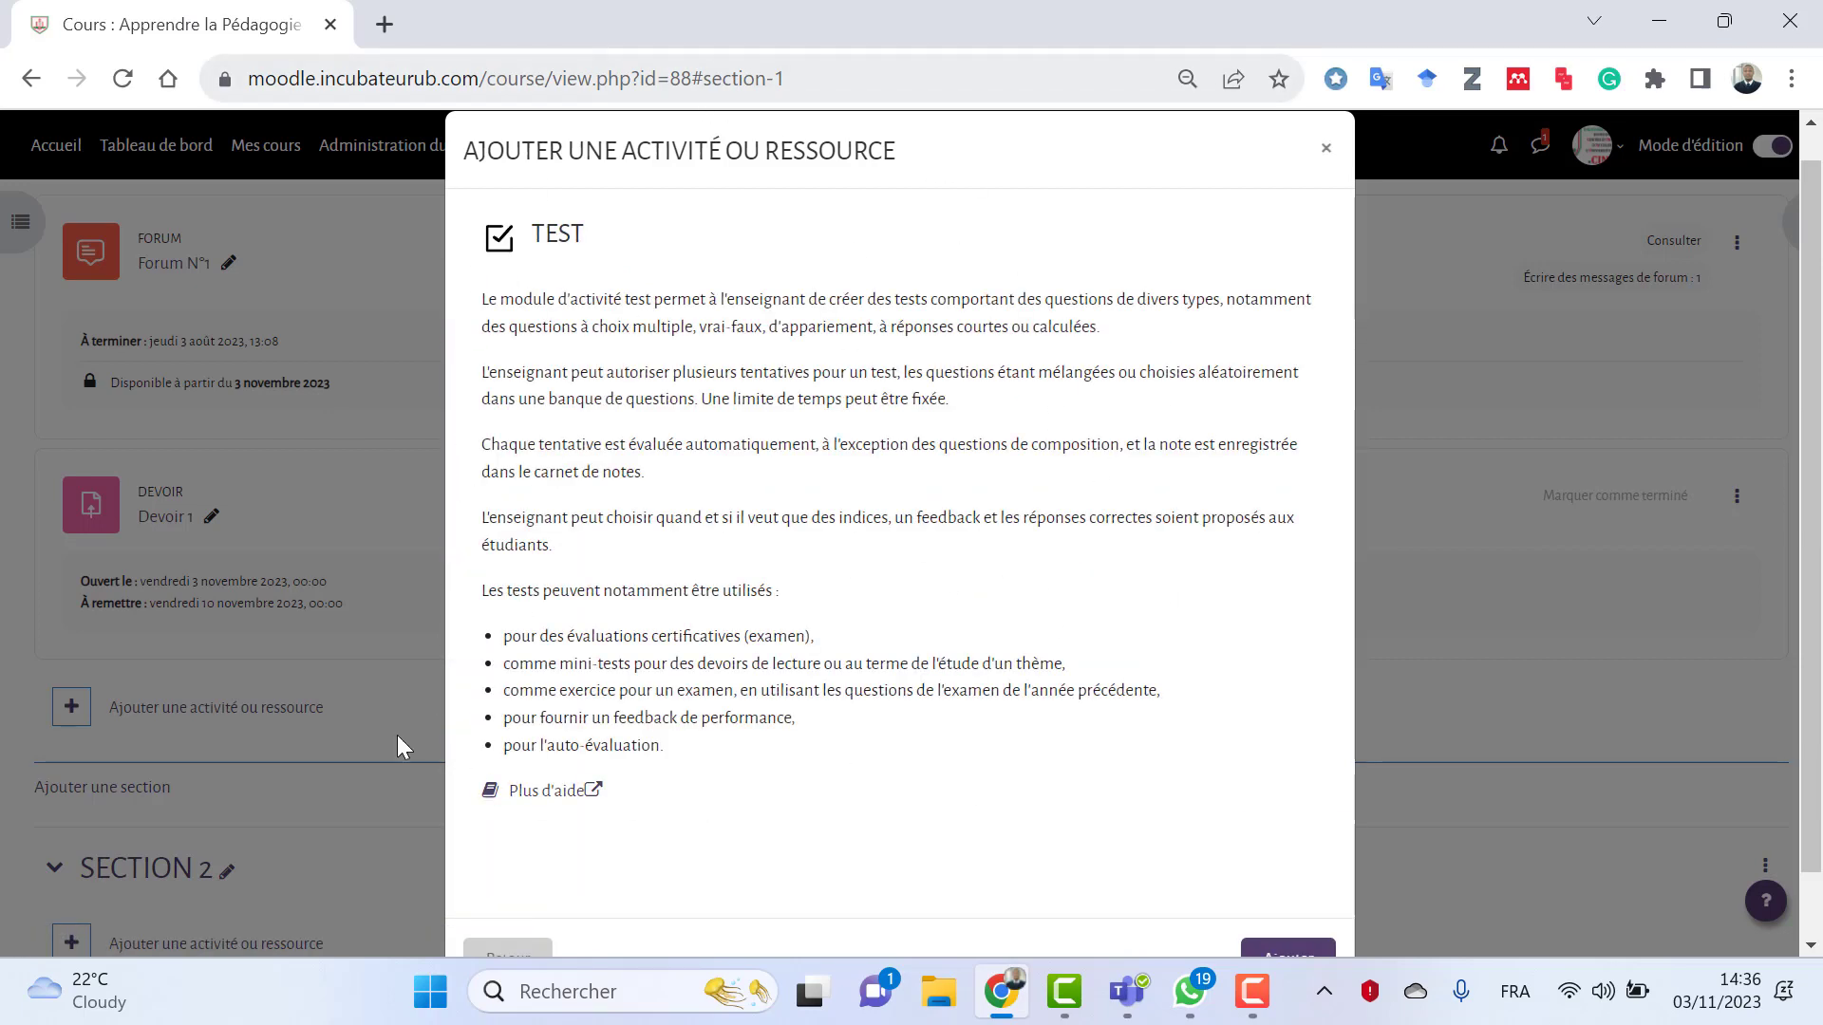
pyautogui.scroll(-1, 557, 781)
pyautogui.click(515, 887)
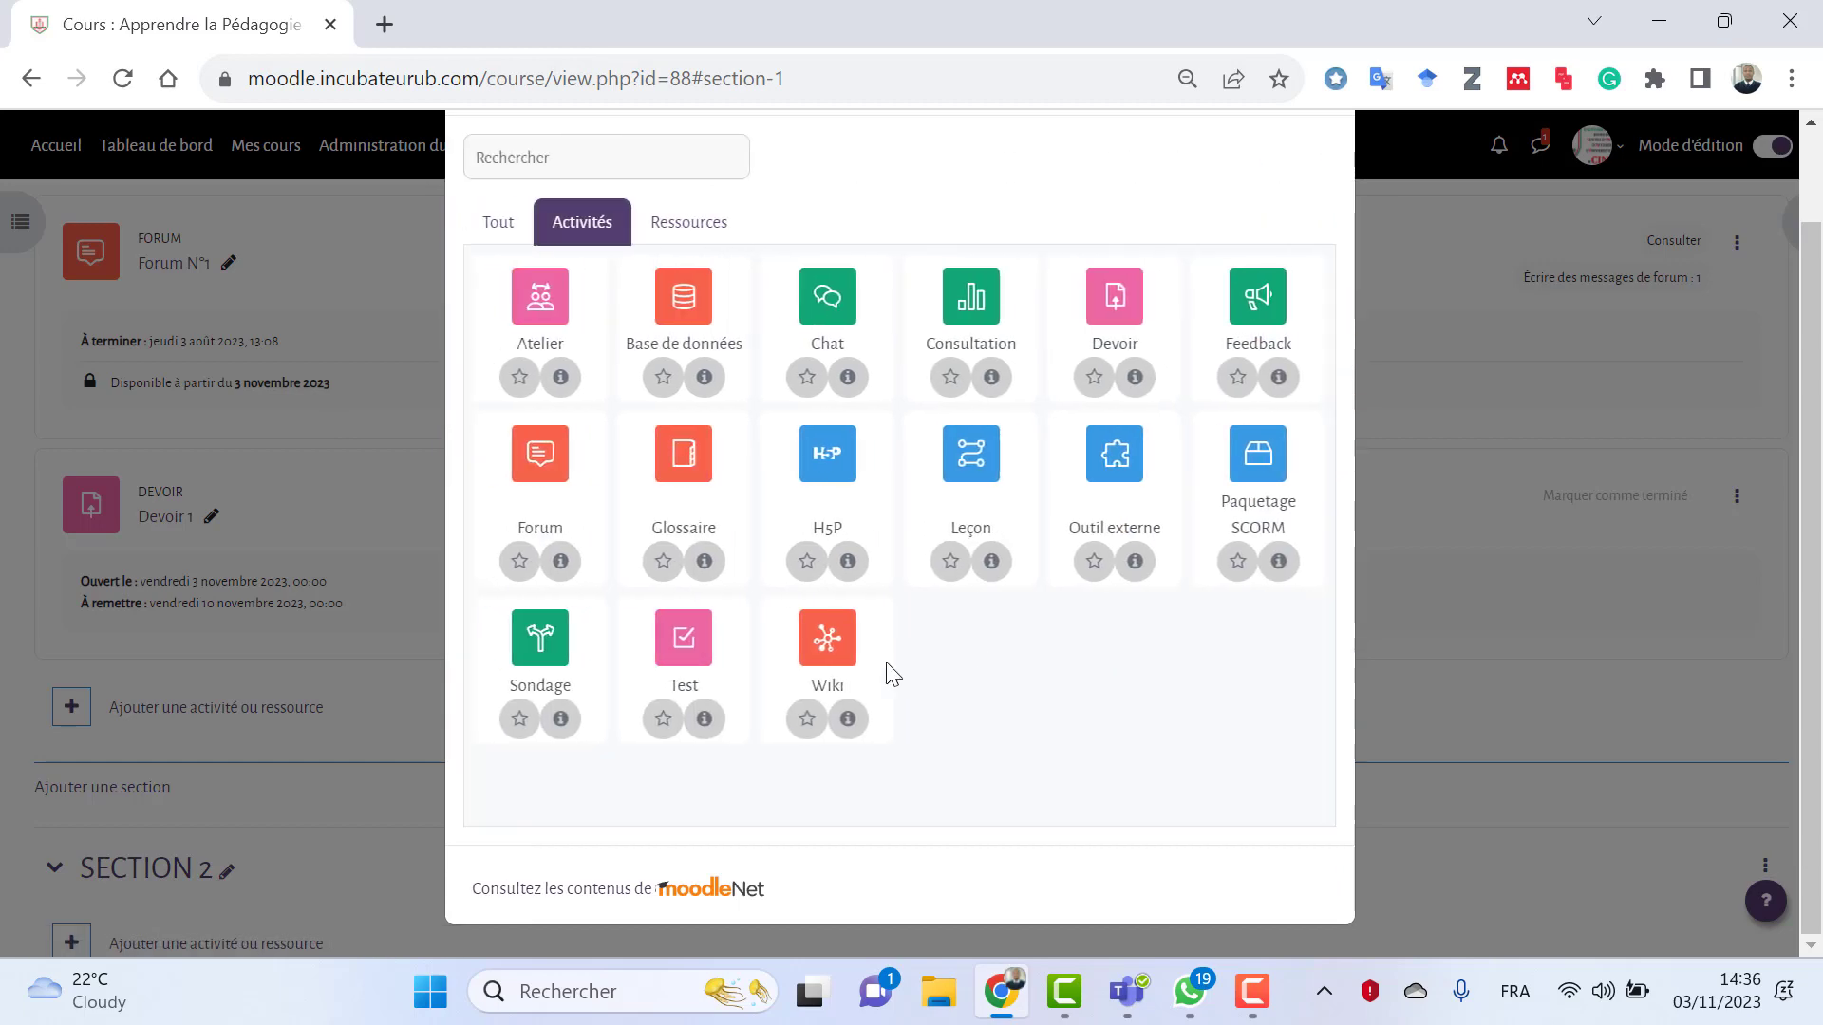
pyautogui.click(688, 646)
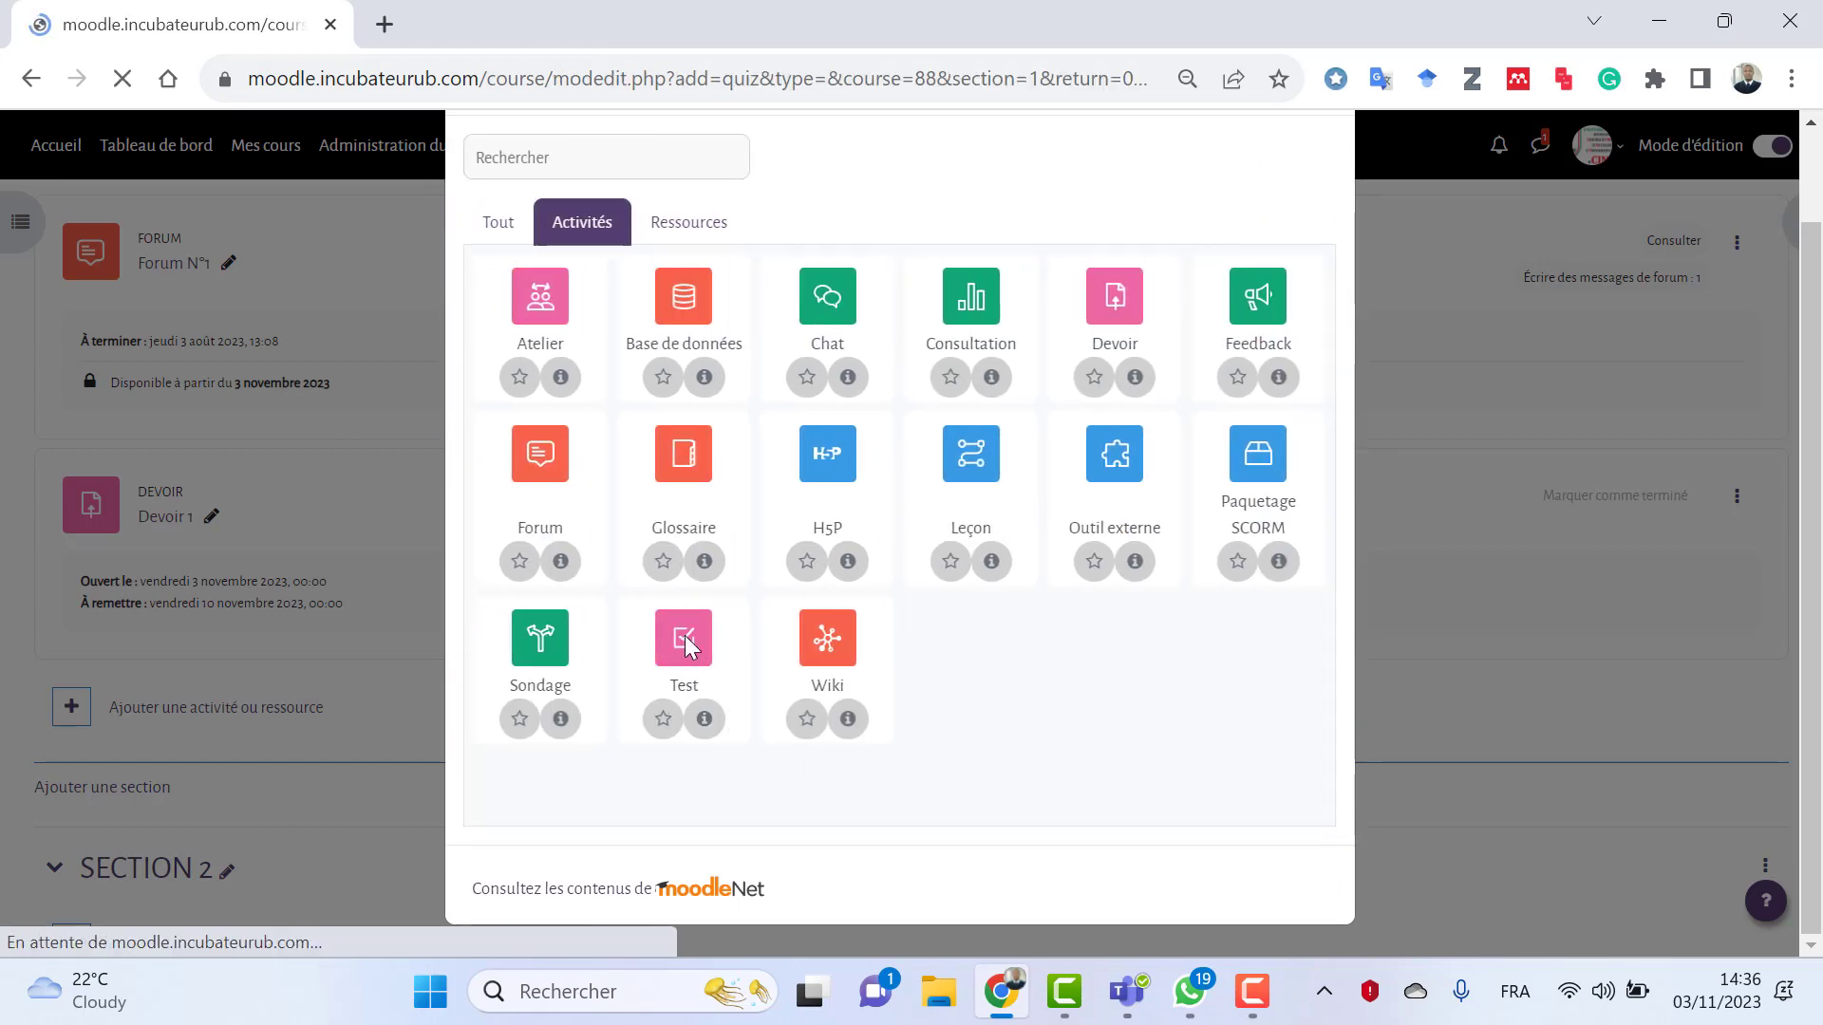
# - Name the new test "Test 1" and enter "Description" as its description
pyautogui.scroll(-3, 703, 712)
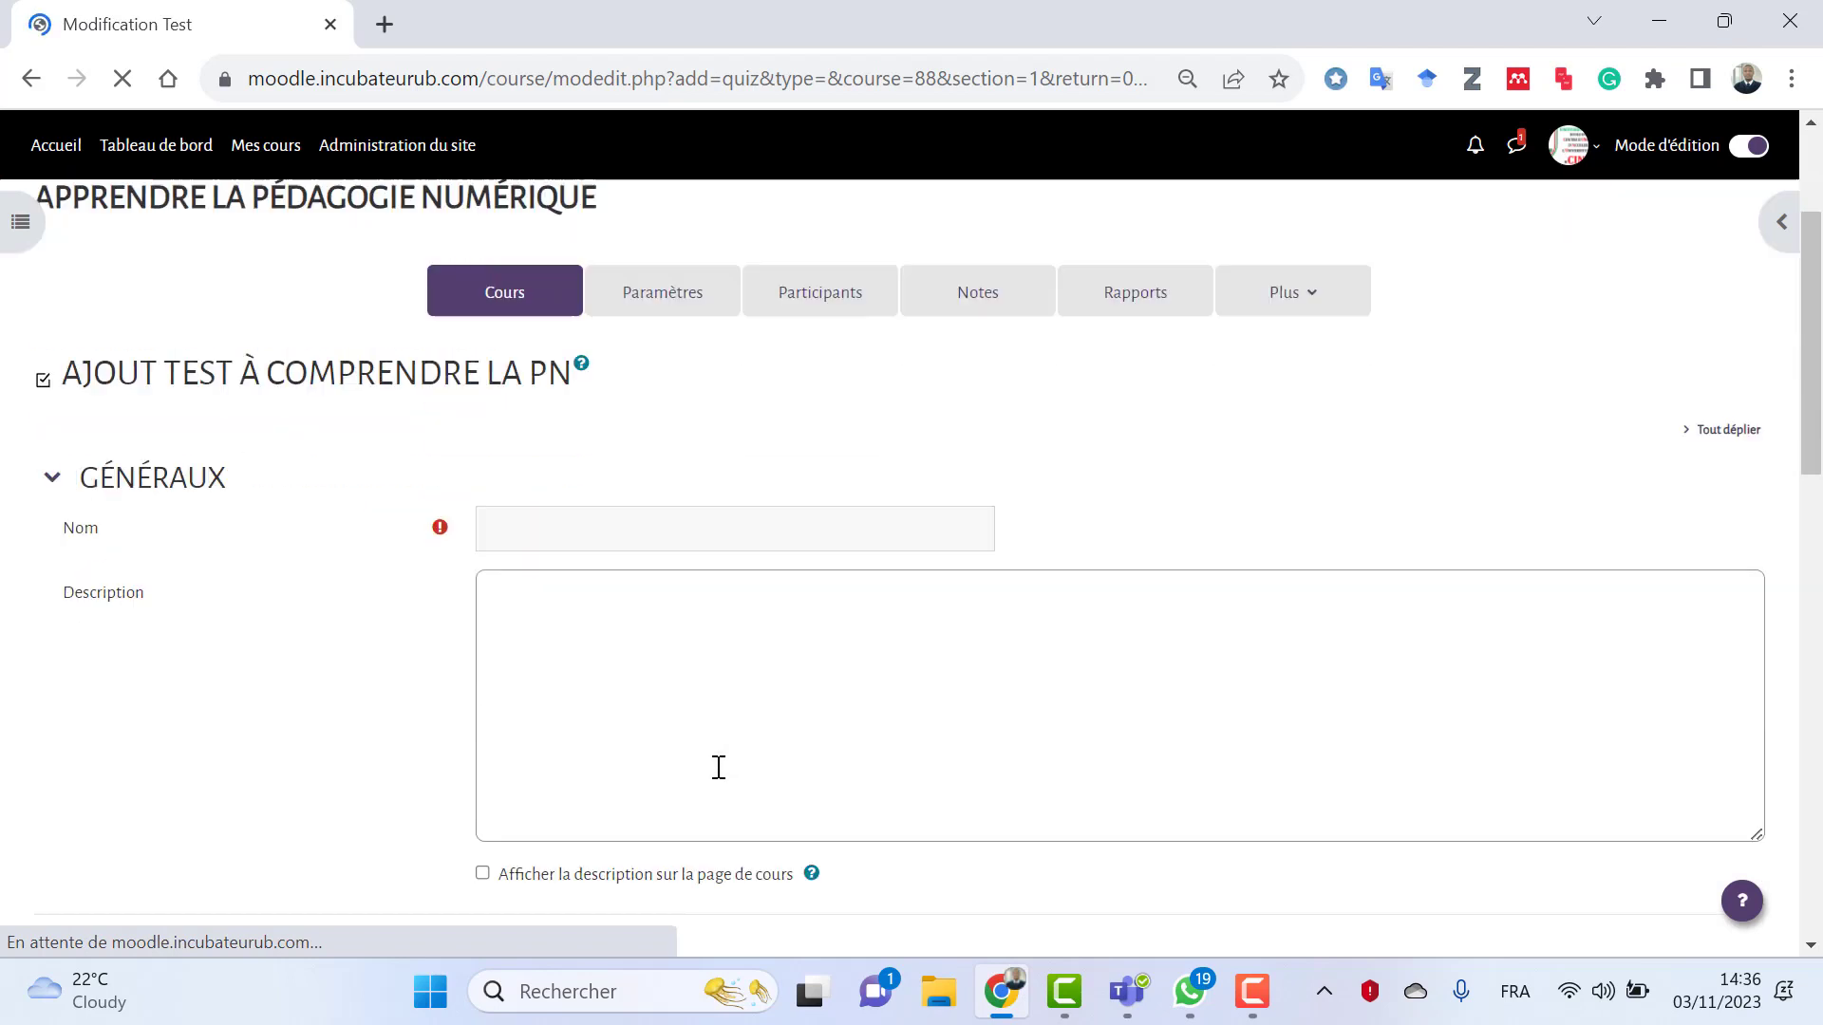
pyautogui.click(593, 507)
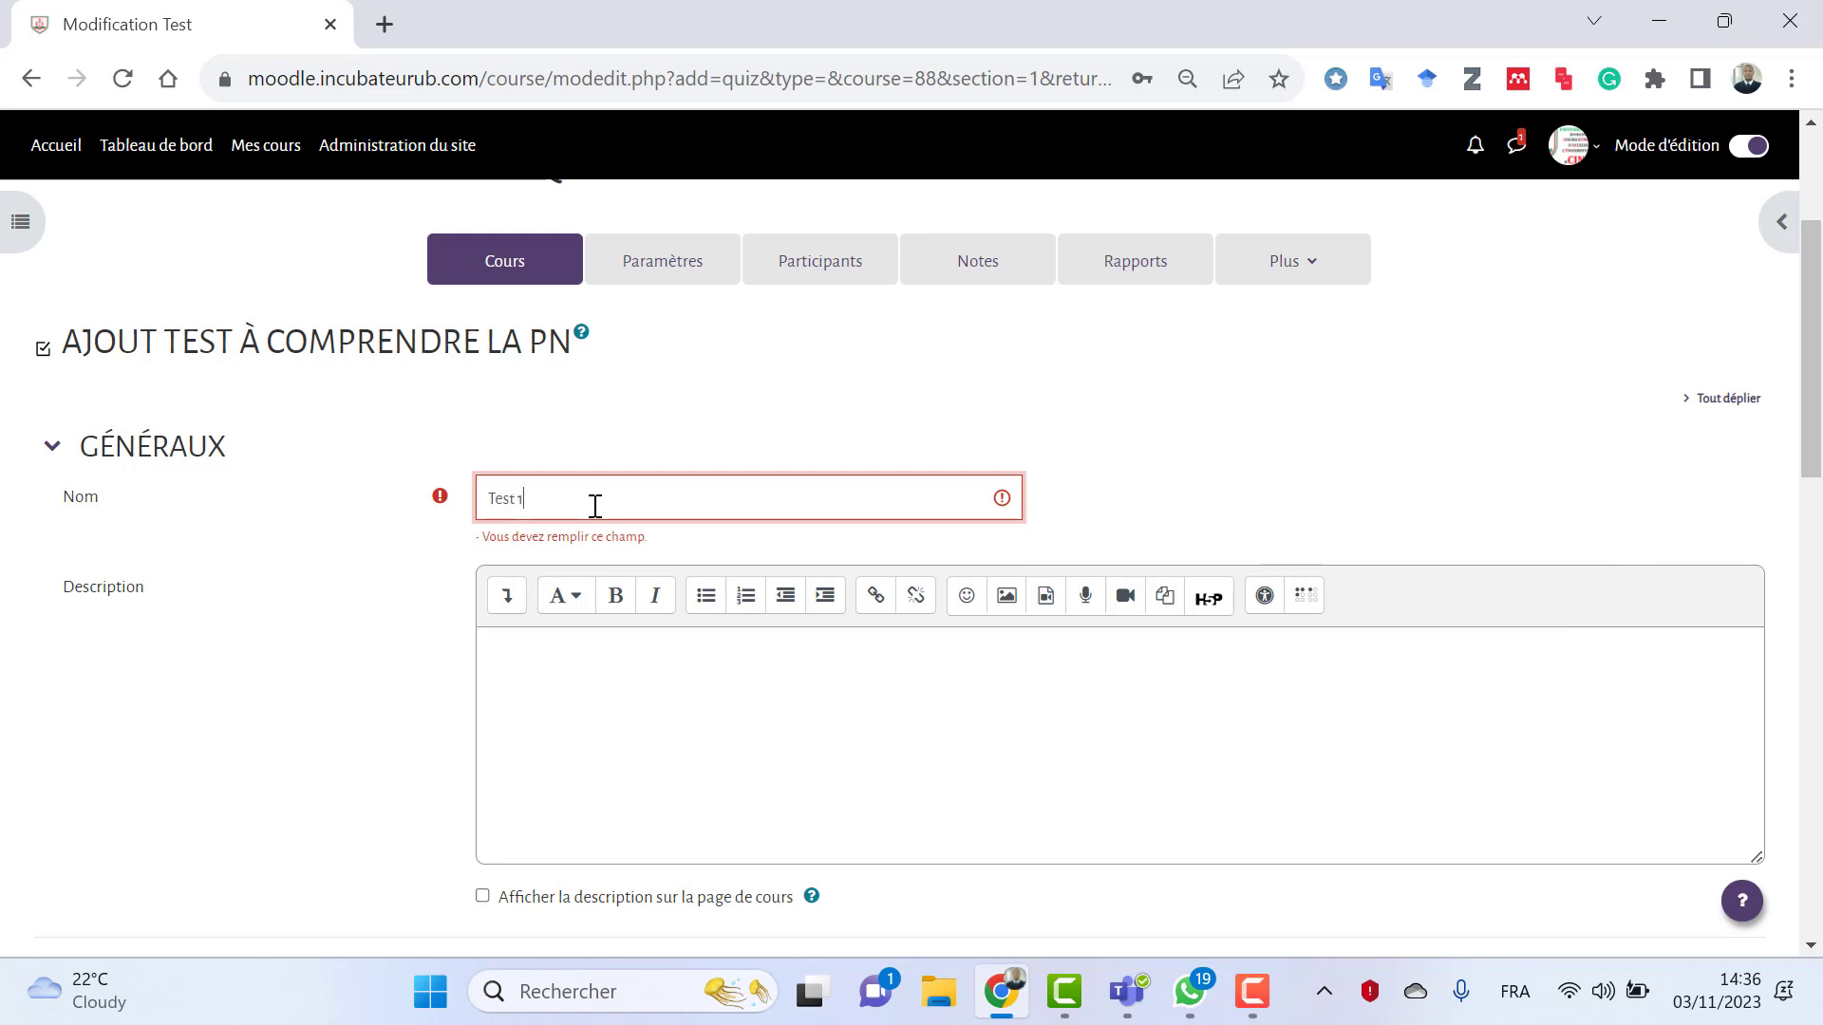
pyautogui.scroll(-2, 1096, 529)
pyautogui.click(612, 537)
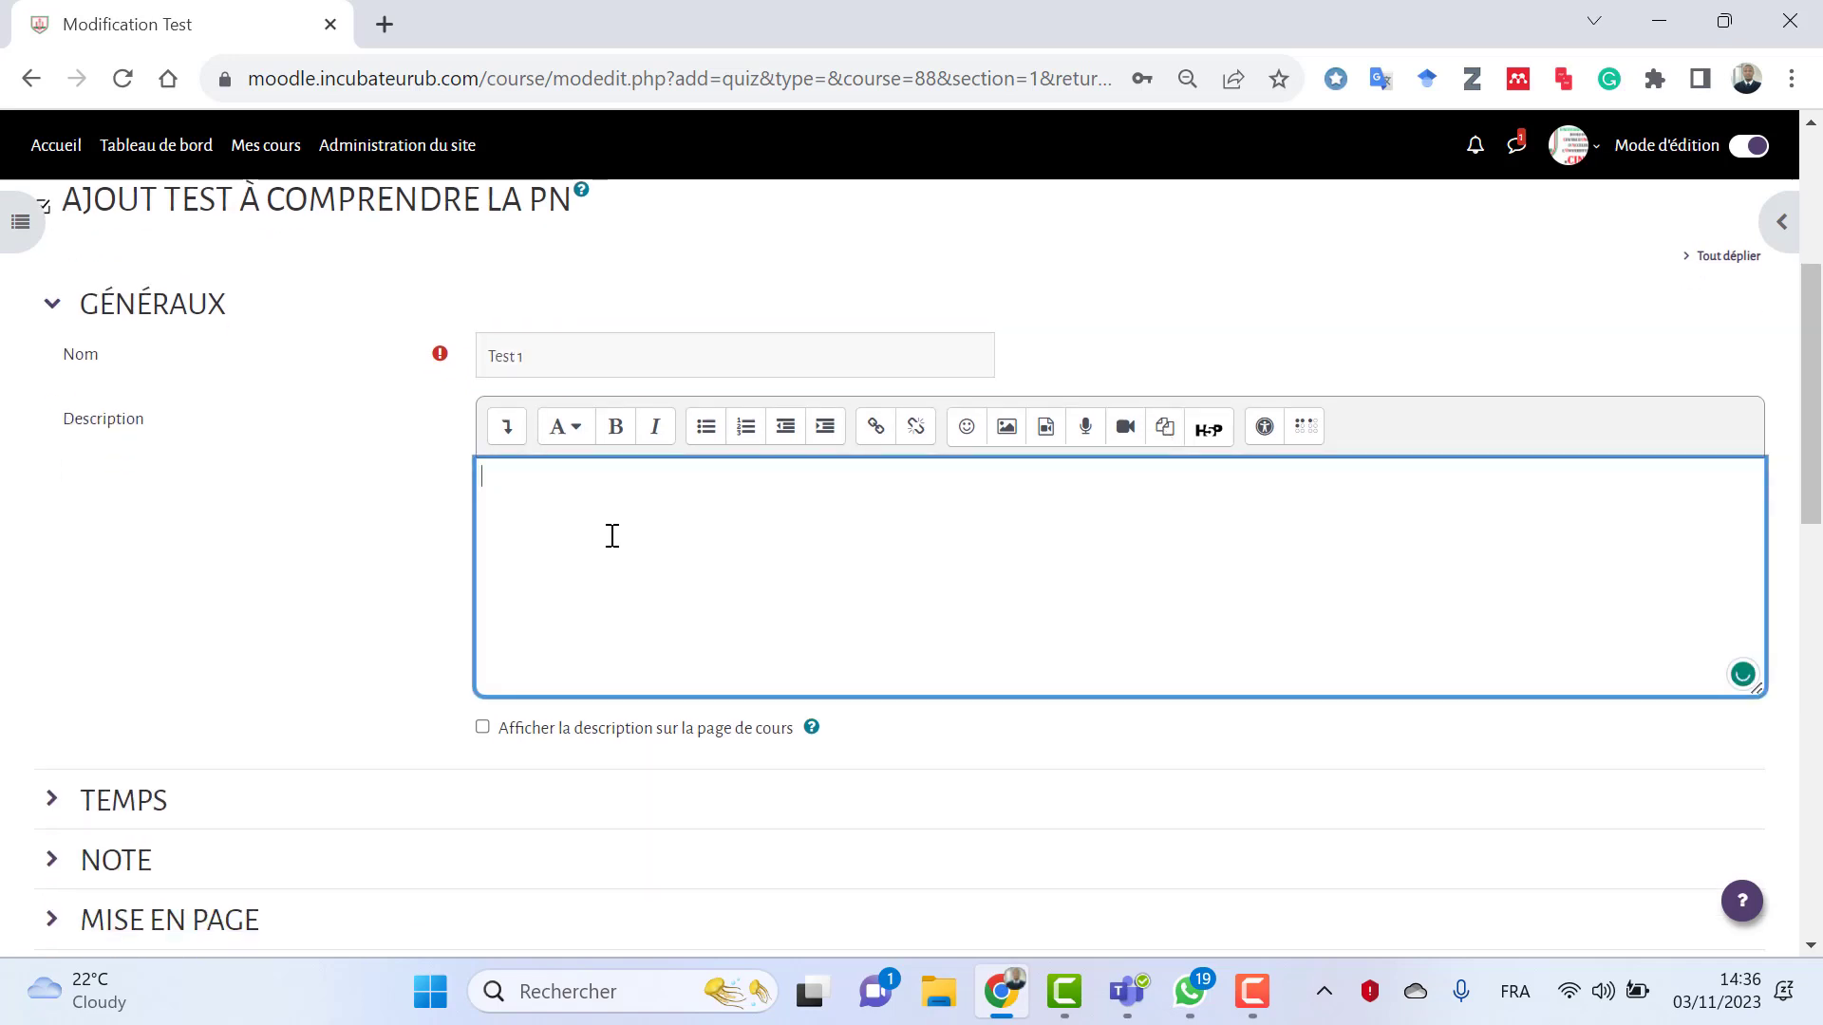
pyautogui.write('Description')
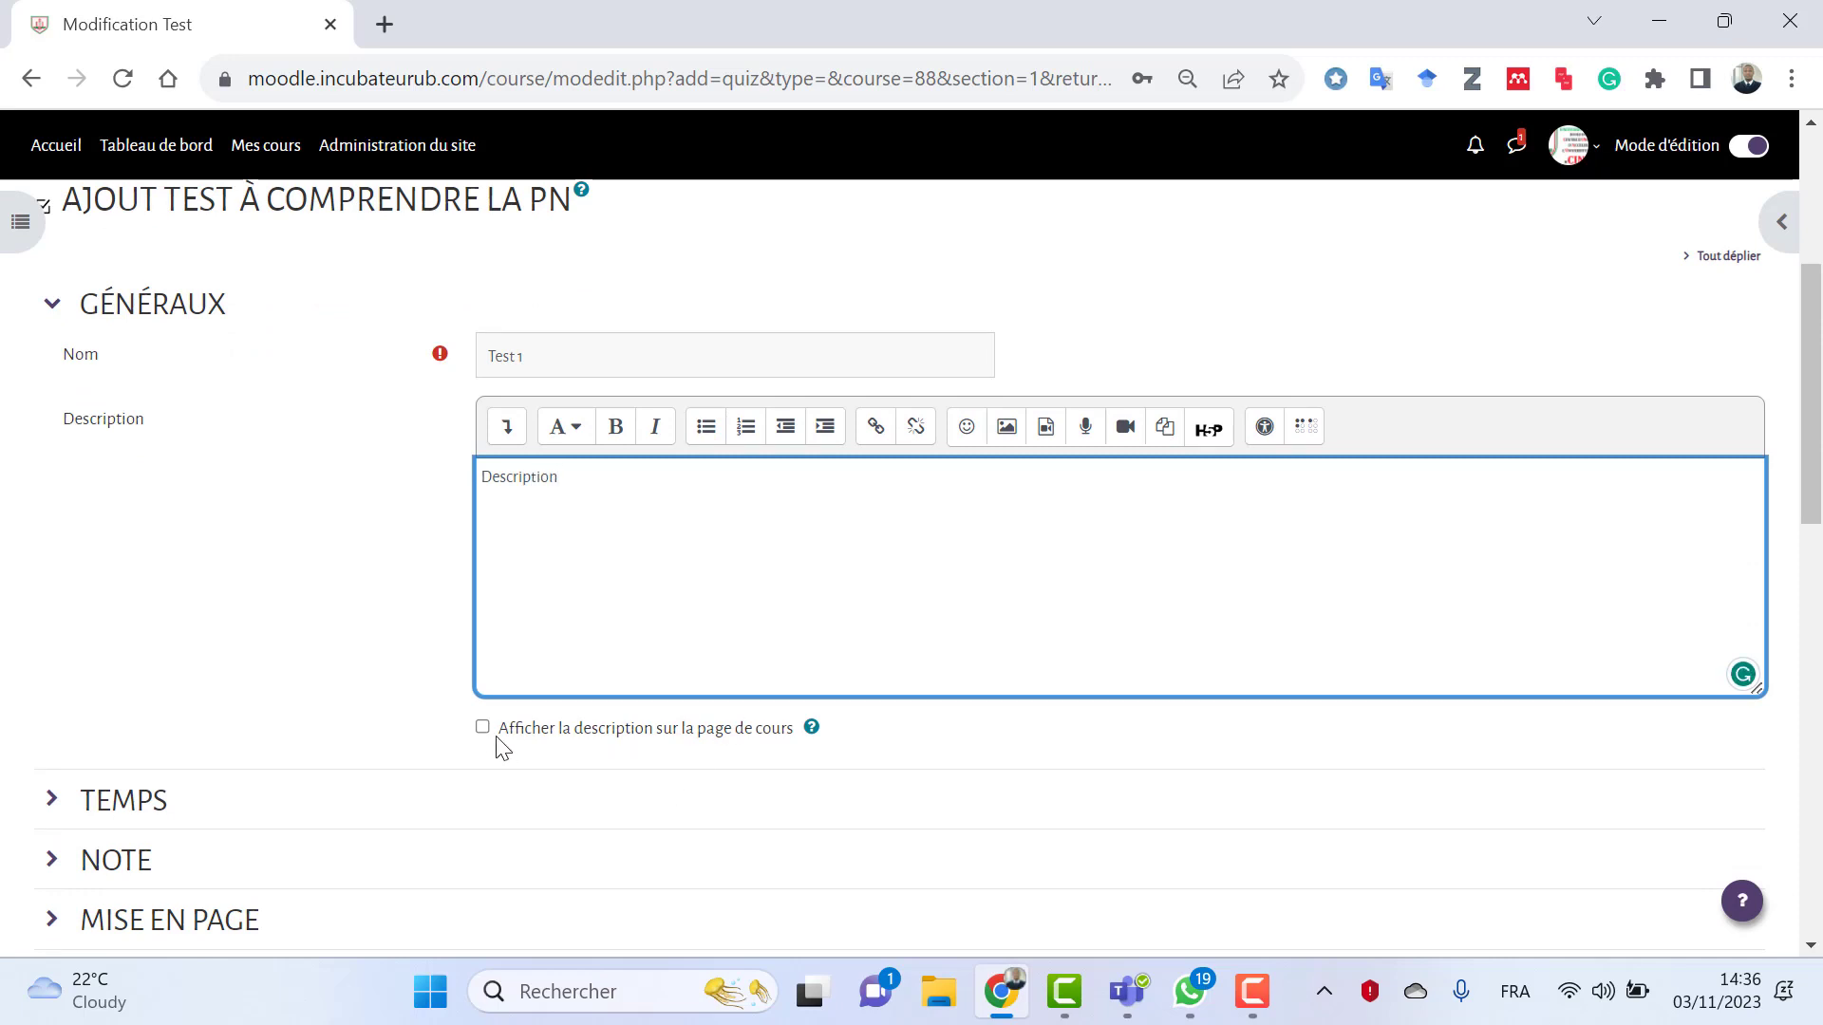
# - Enable the test's opening and closing dates in the Temps settings and set the closing day to 4 novembre 2023
pyautogui.scroll(-1, 569, 736)
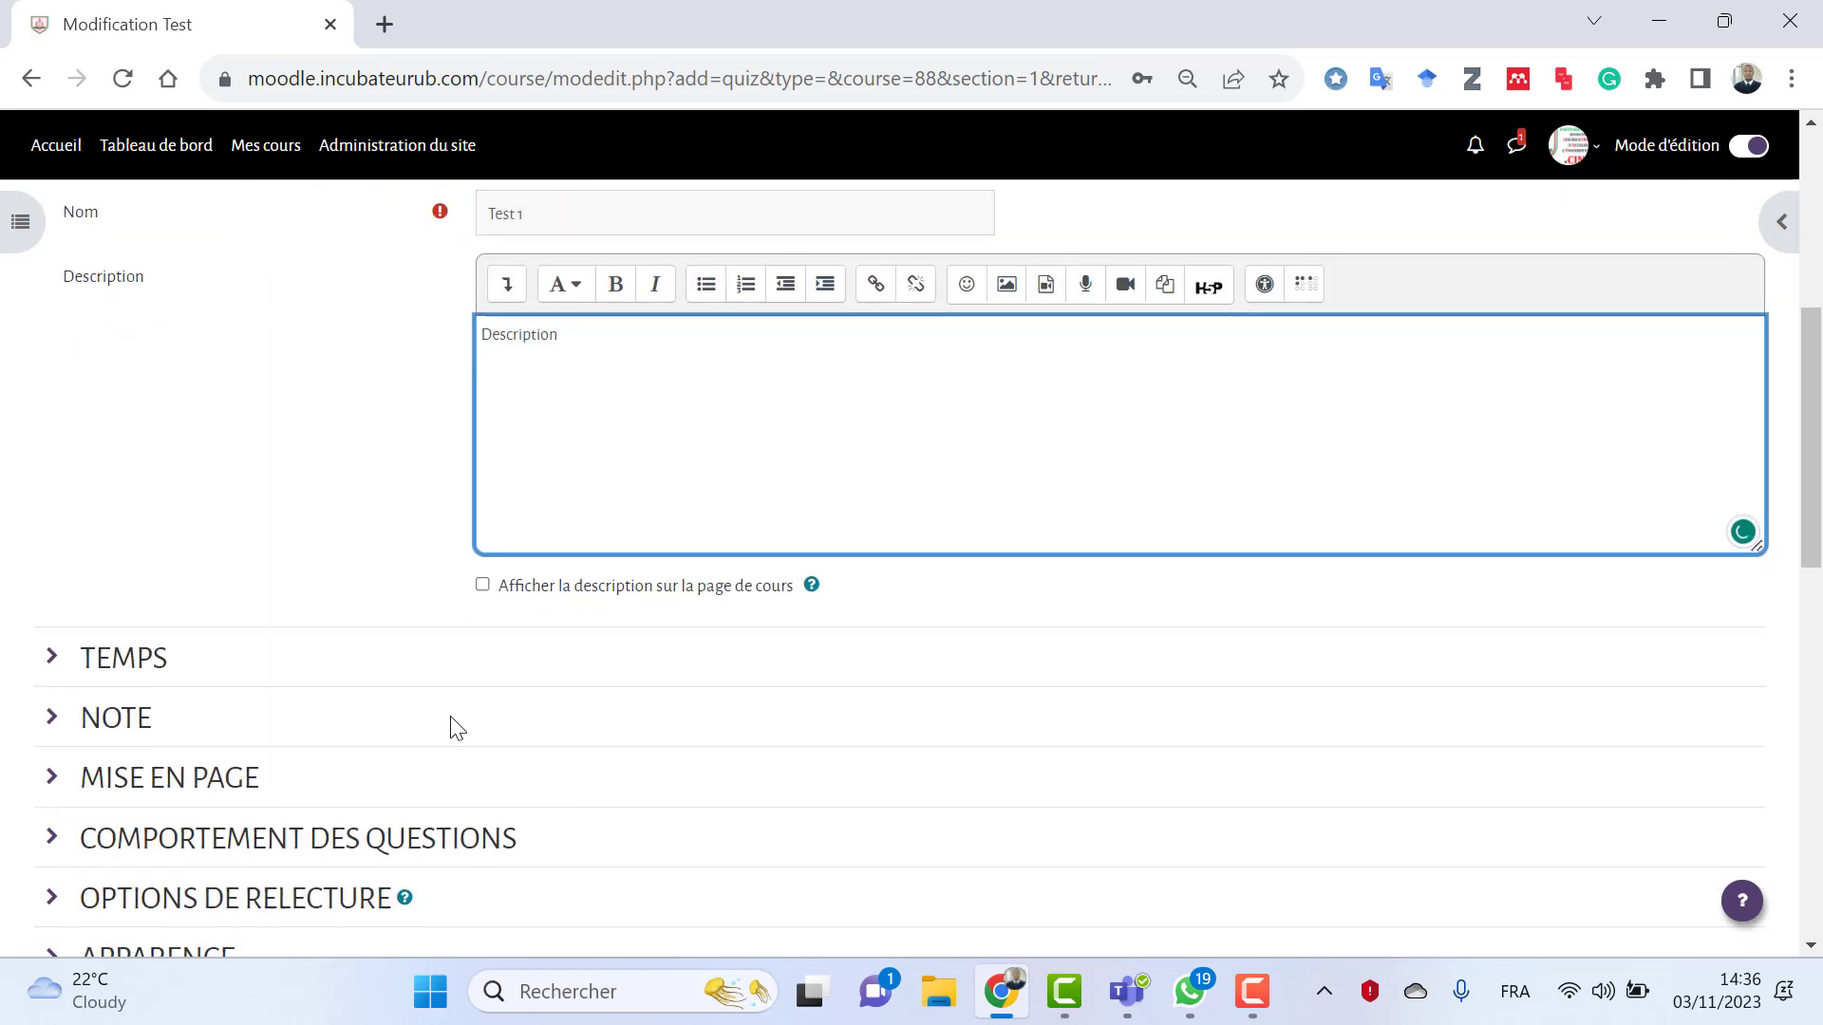
pyautogui.click(50, 655)
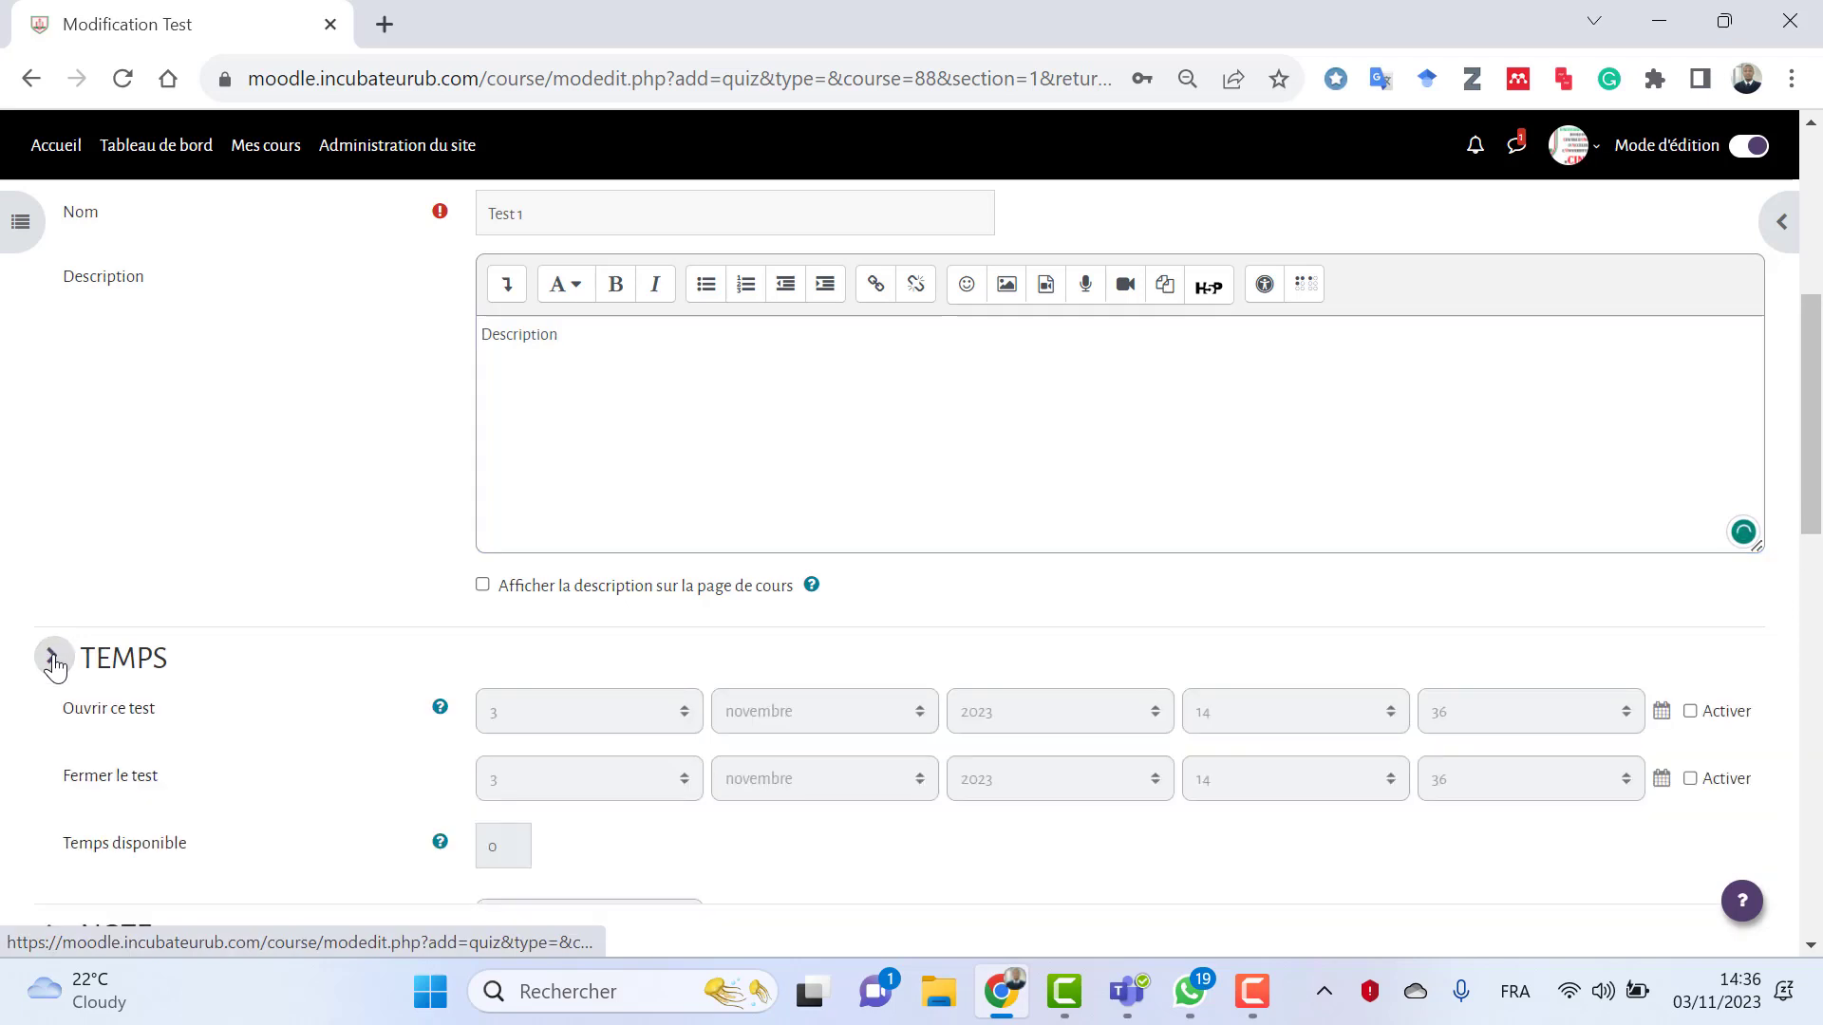
pyautogui.click(50, 655)
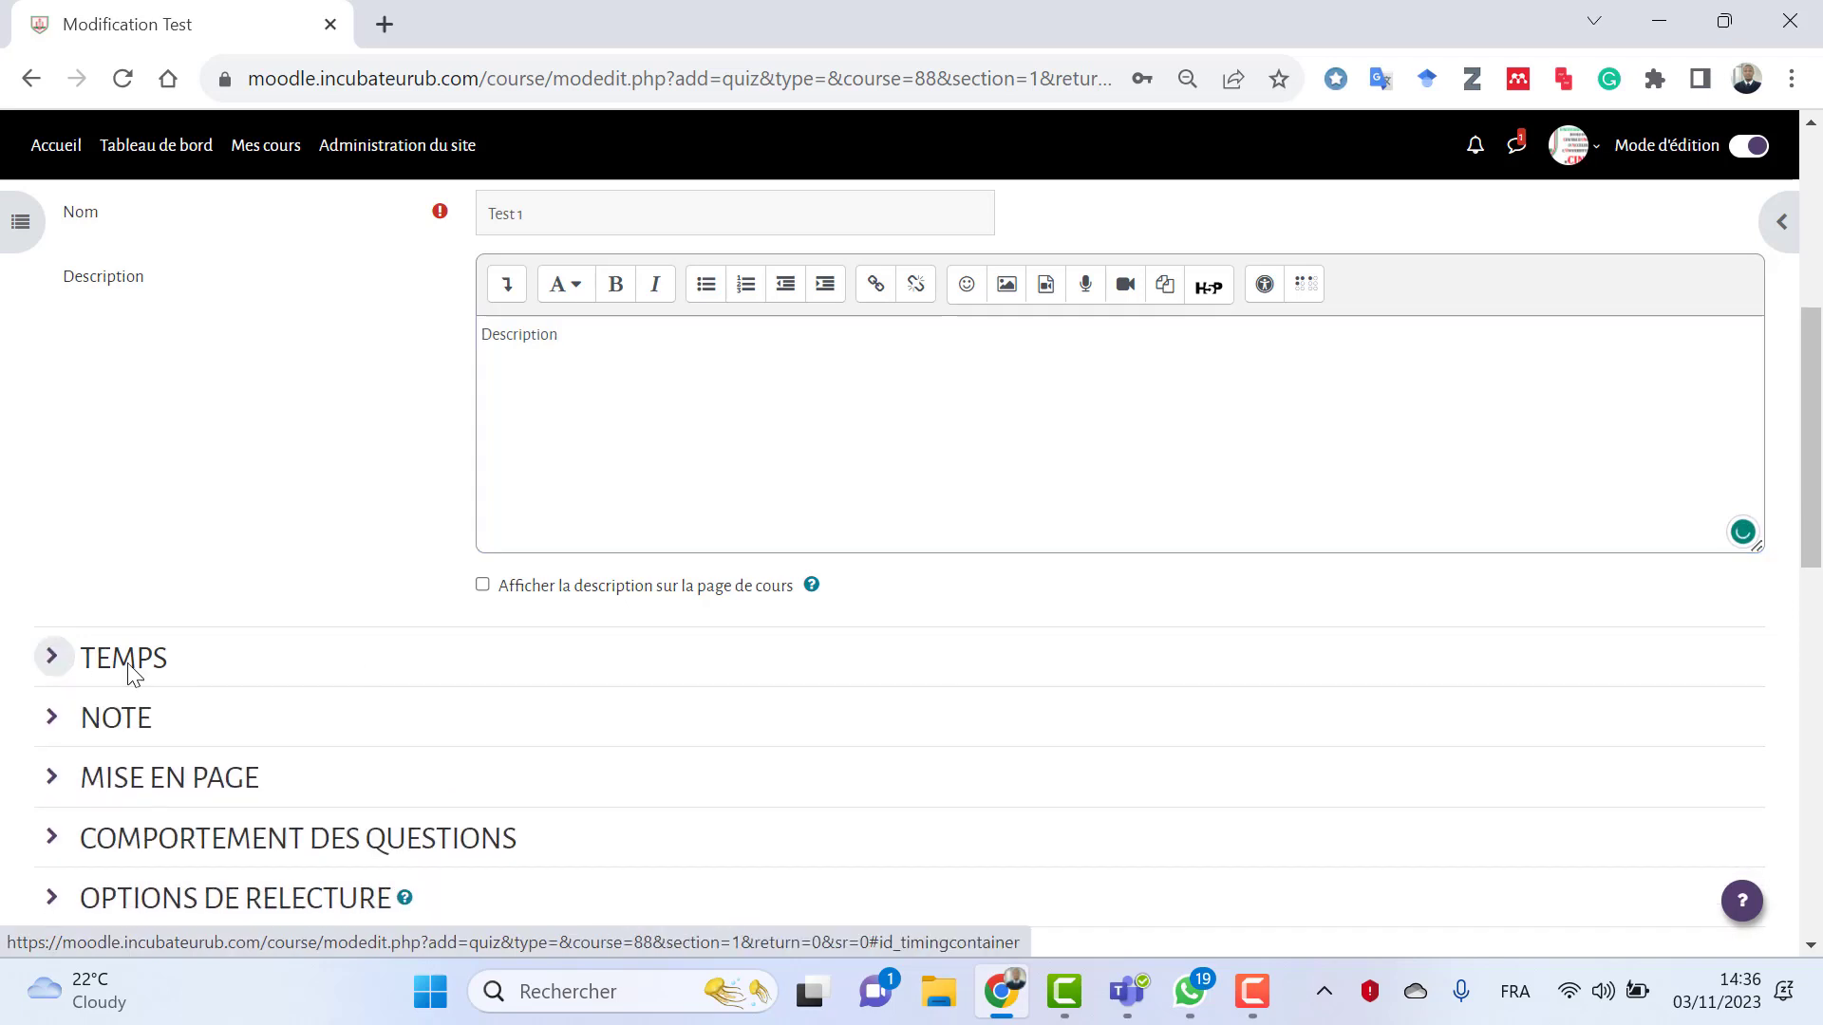
pyautogui.click(51, 656)
pyautogui.scroll(-3, 676, 750)
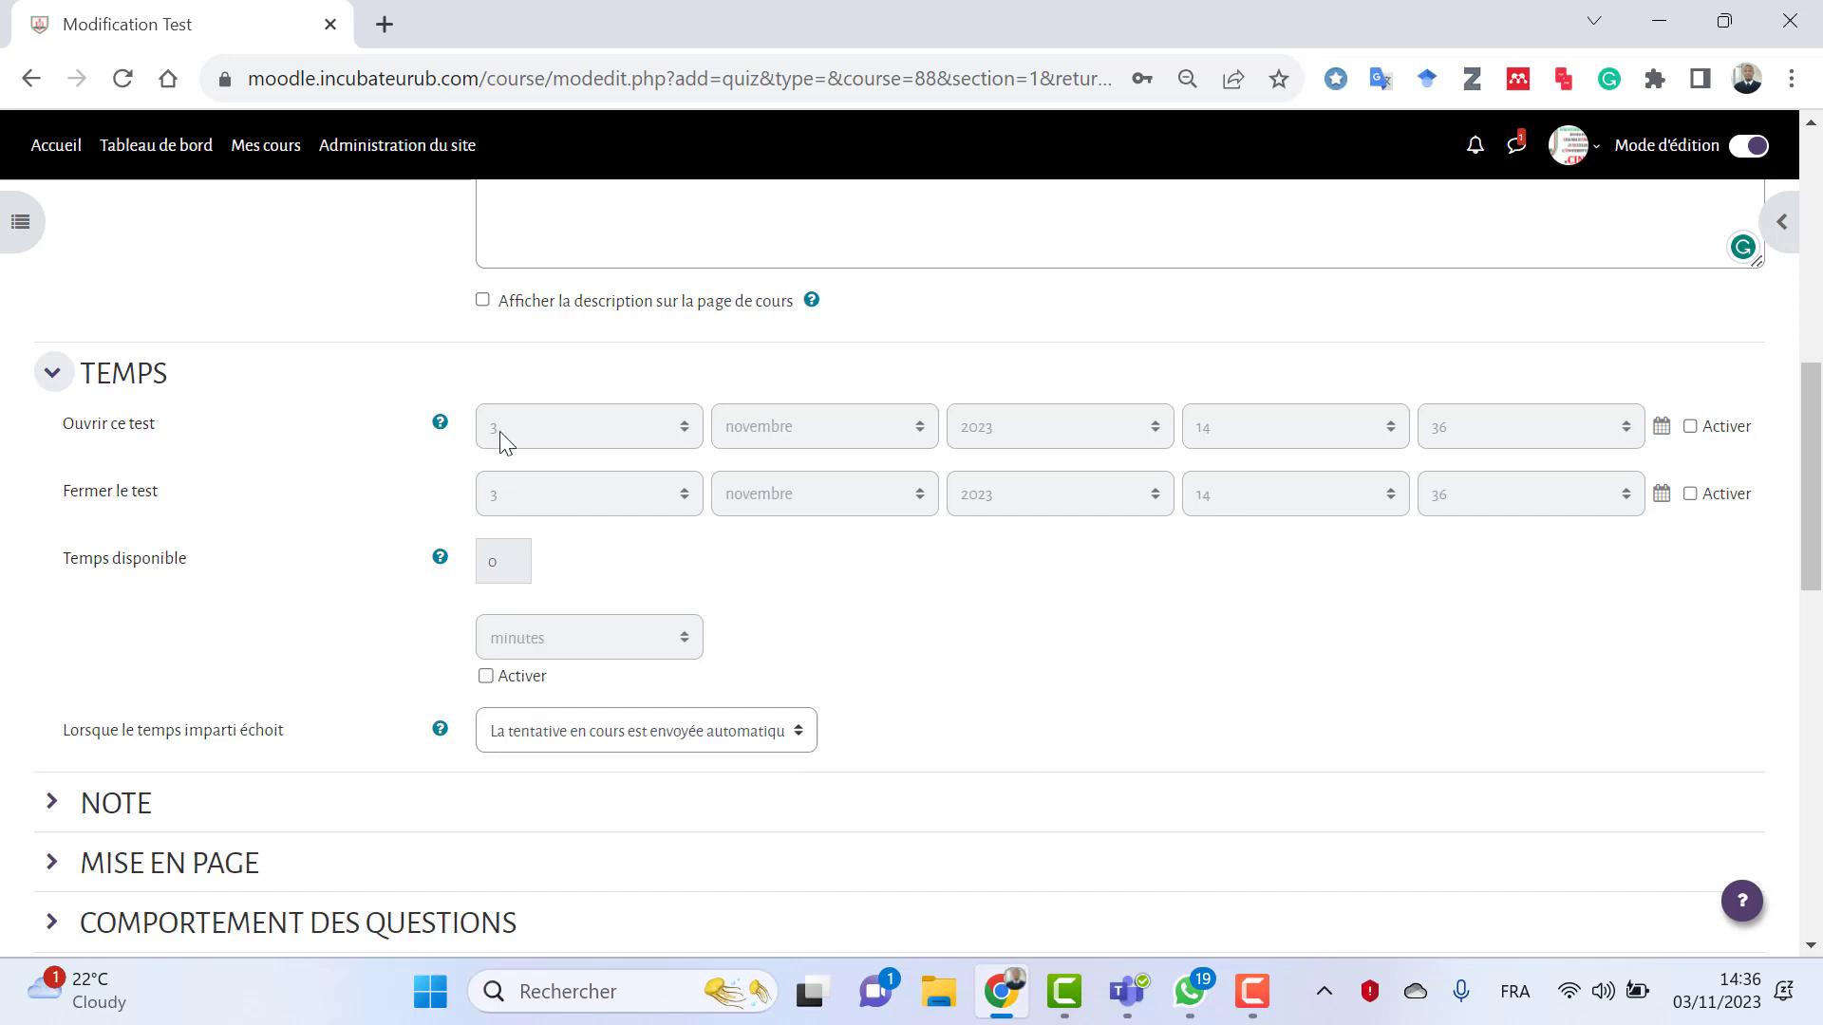
pyautogui.click(1691, 428)
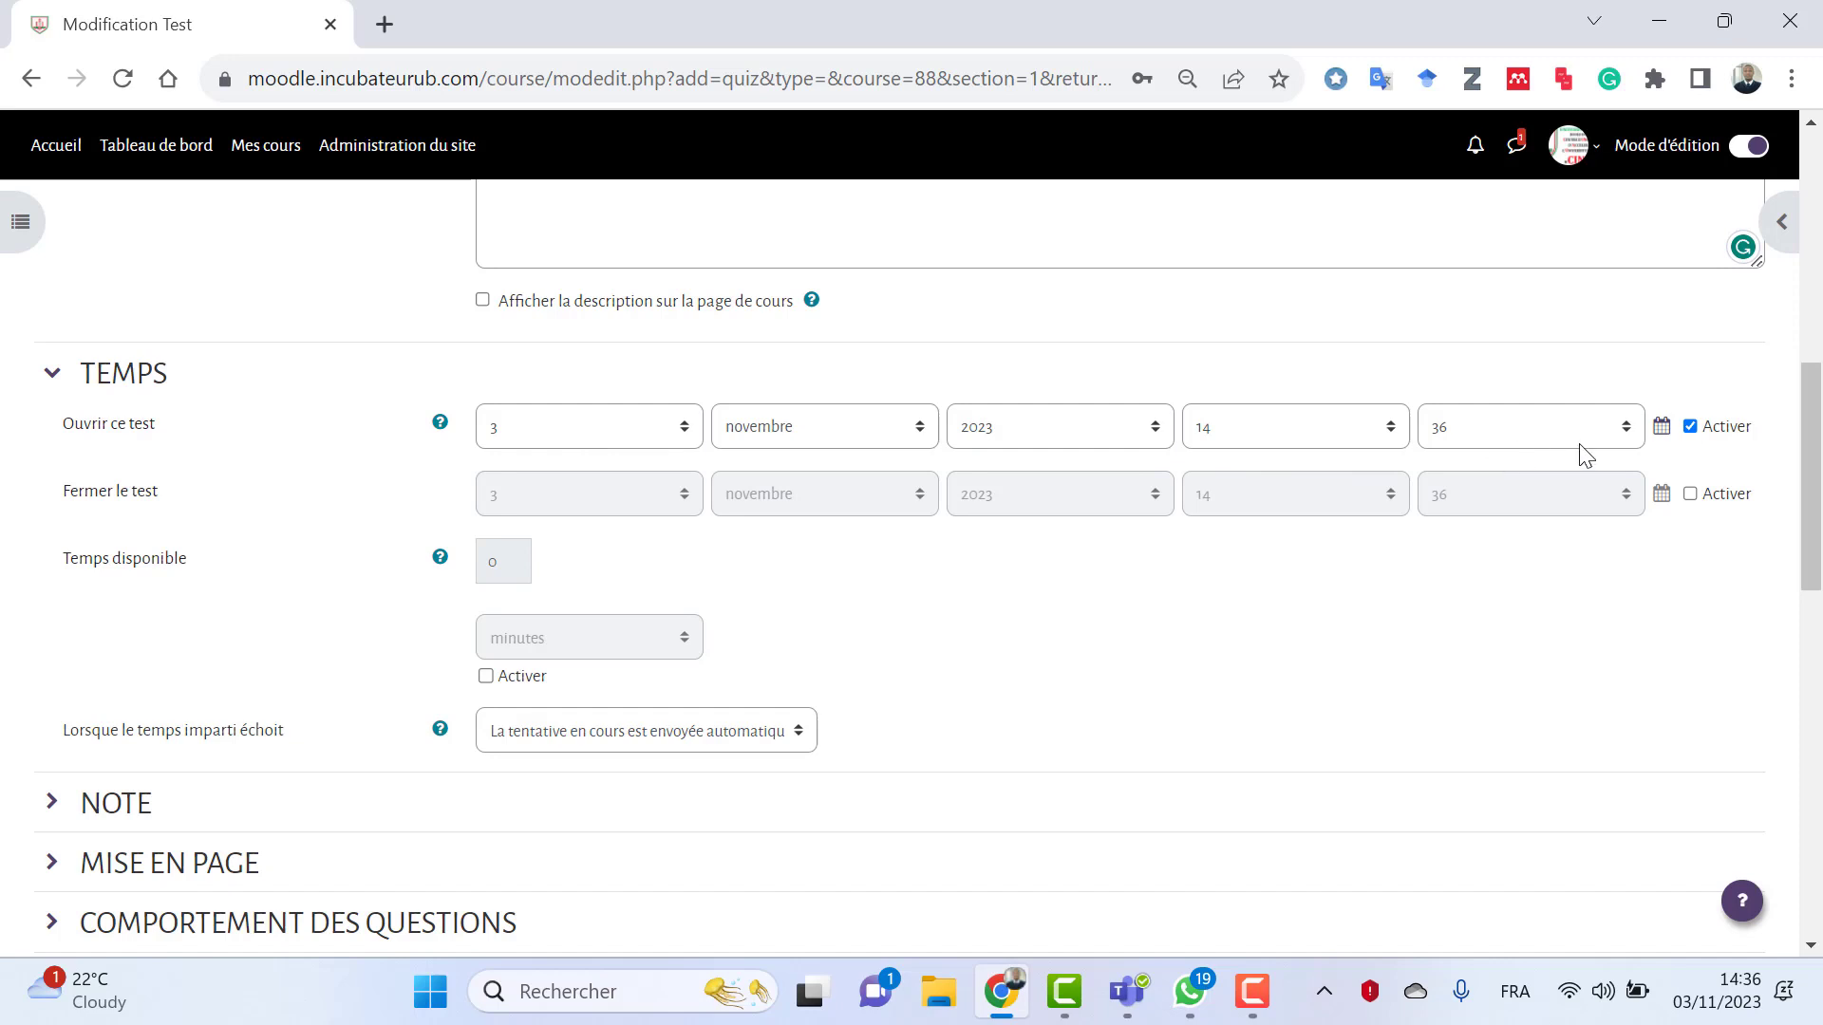
pyautogui.click(1689, 494)
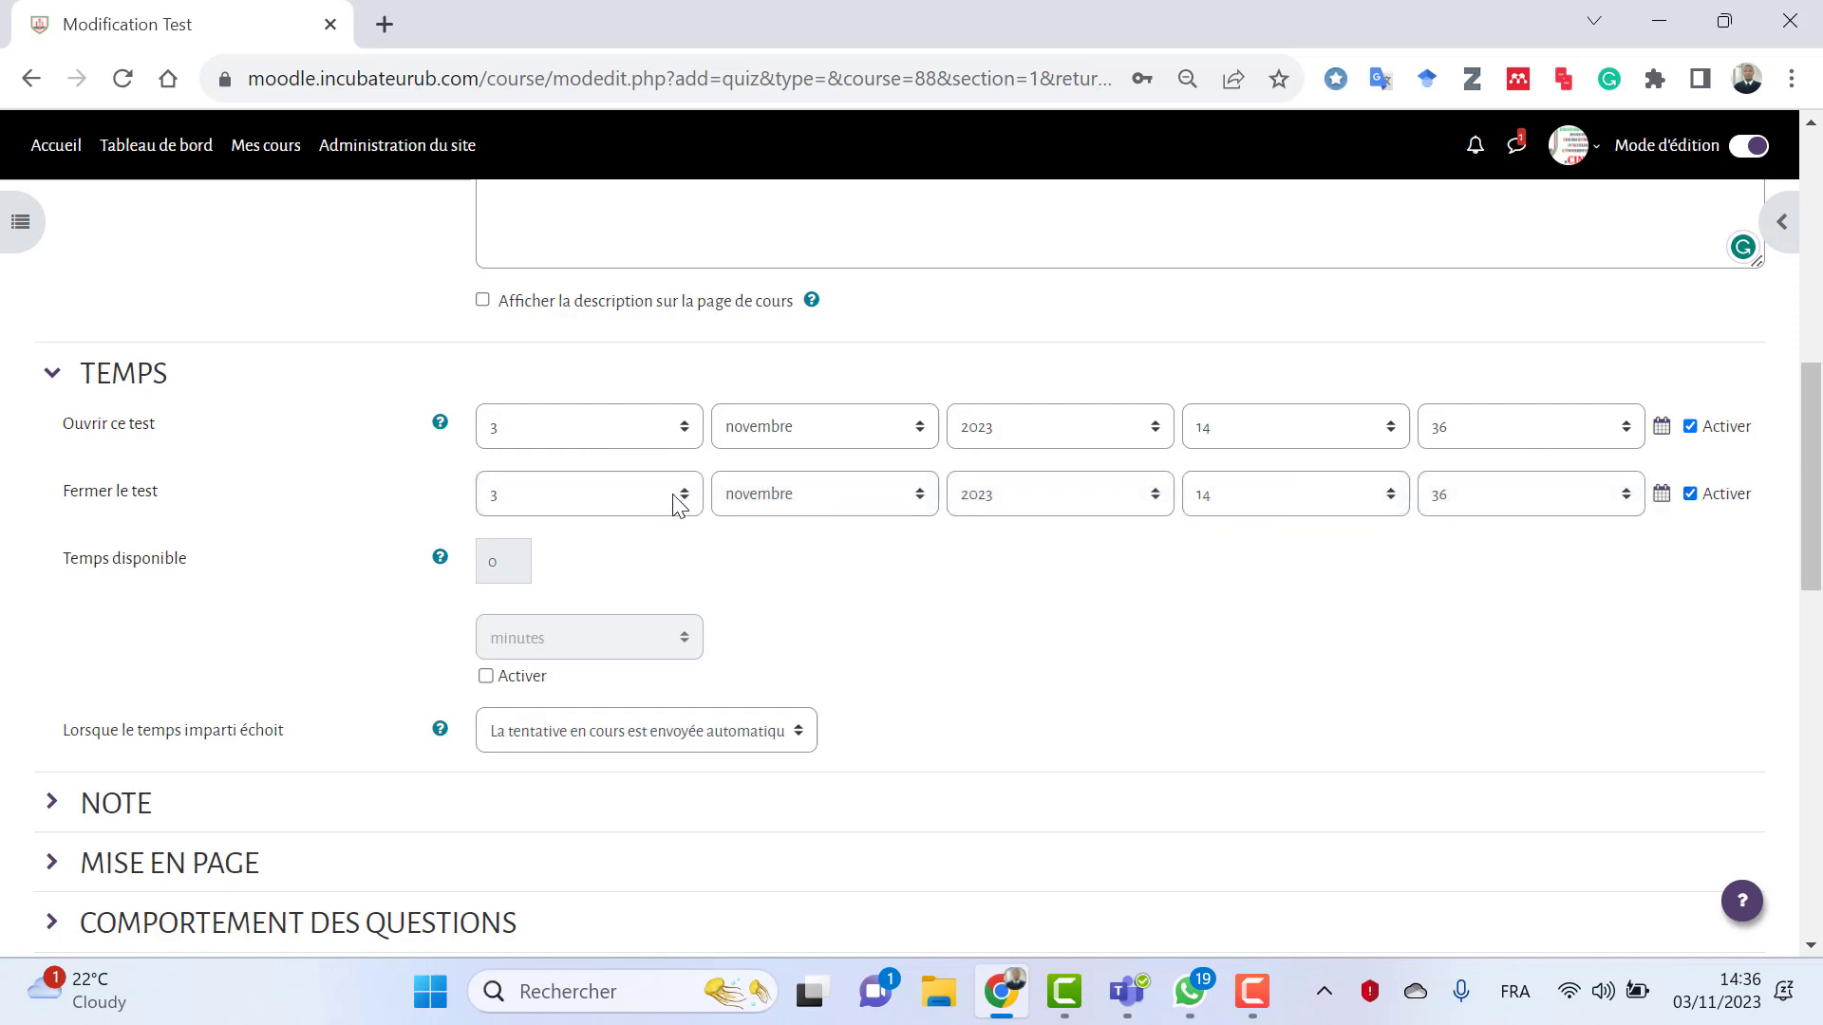
pyautogui.click(675, 501)
pyautogui.click(525, 98)
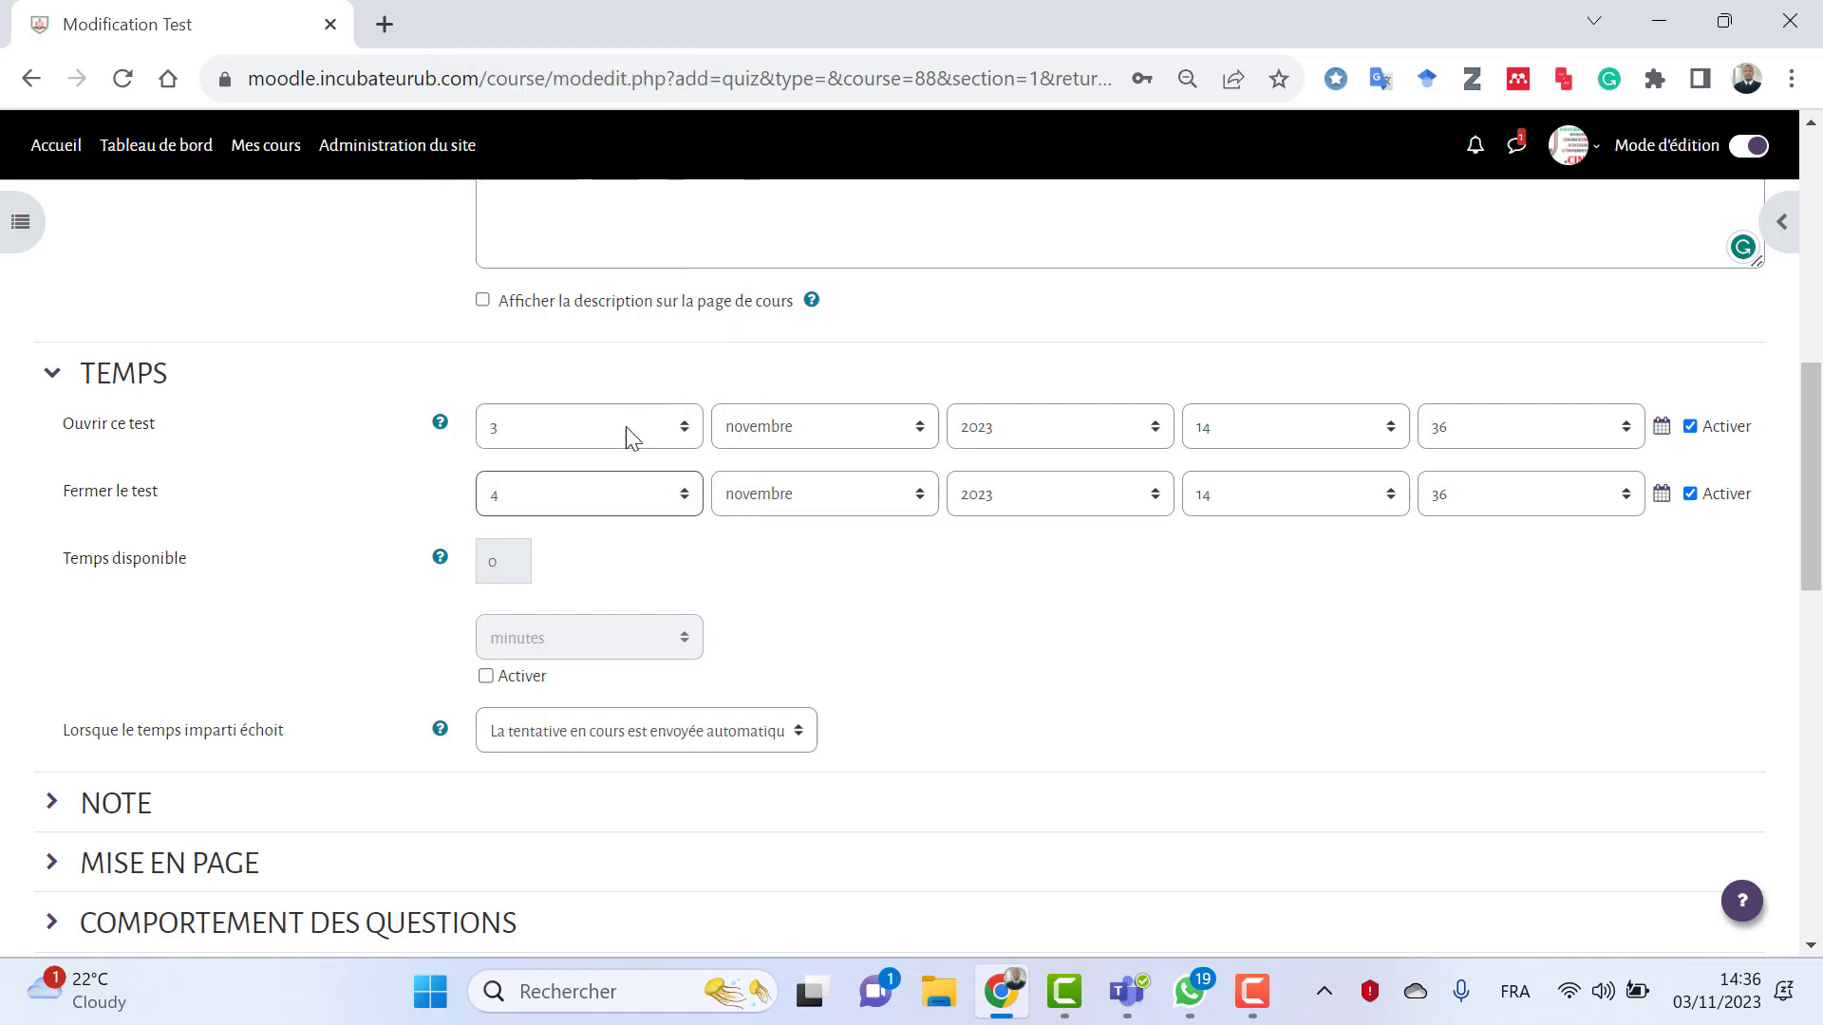
# - Enable the test's available time and set it to 20 minutes
pyautogui.click(486, 678)
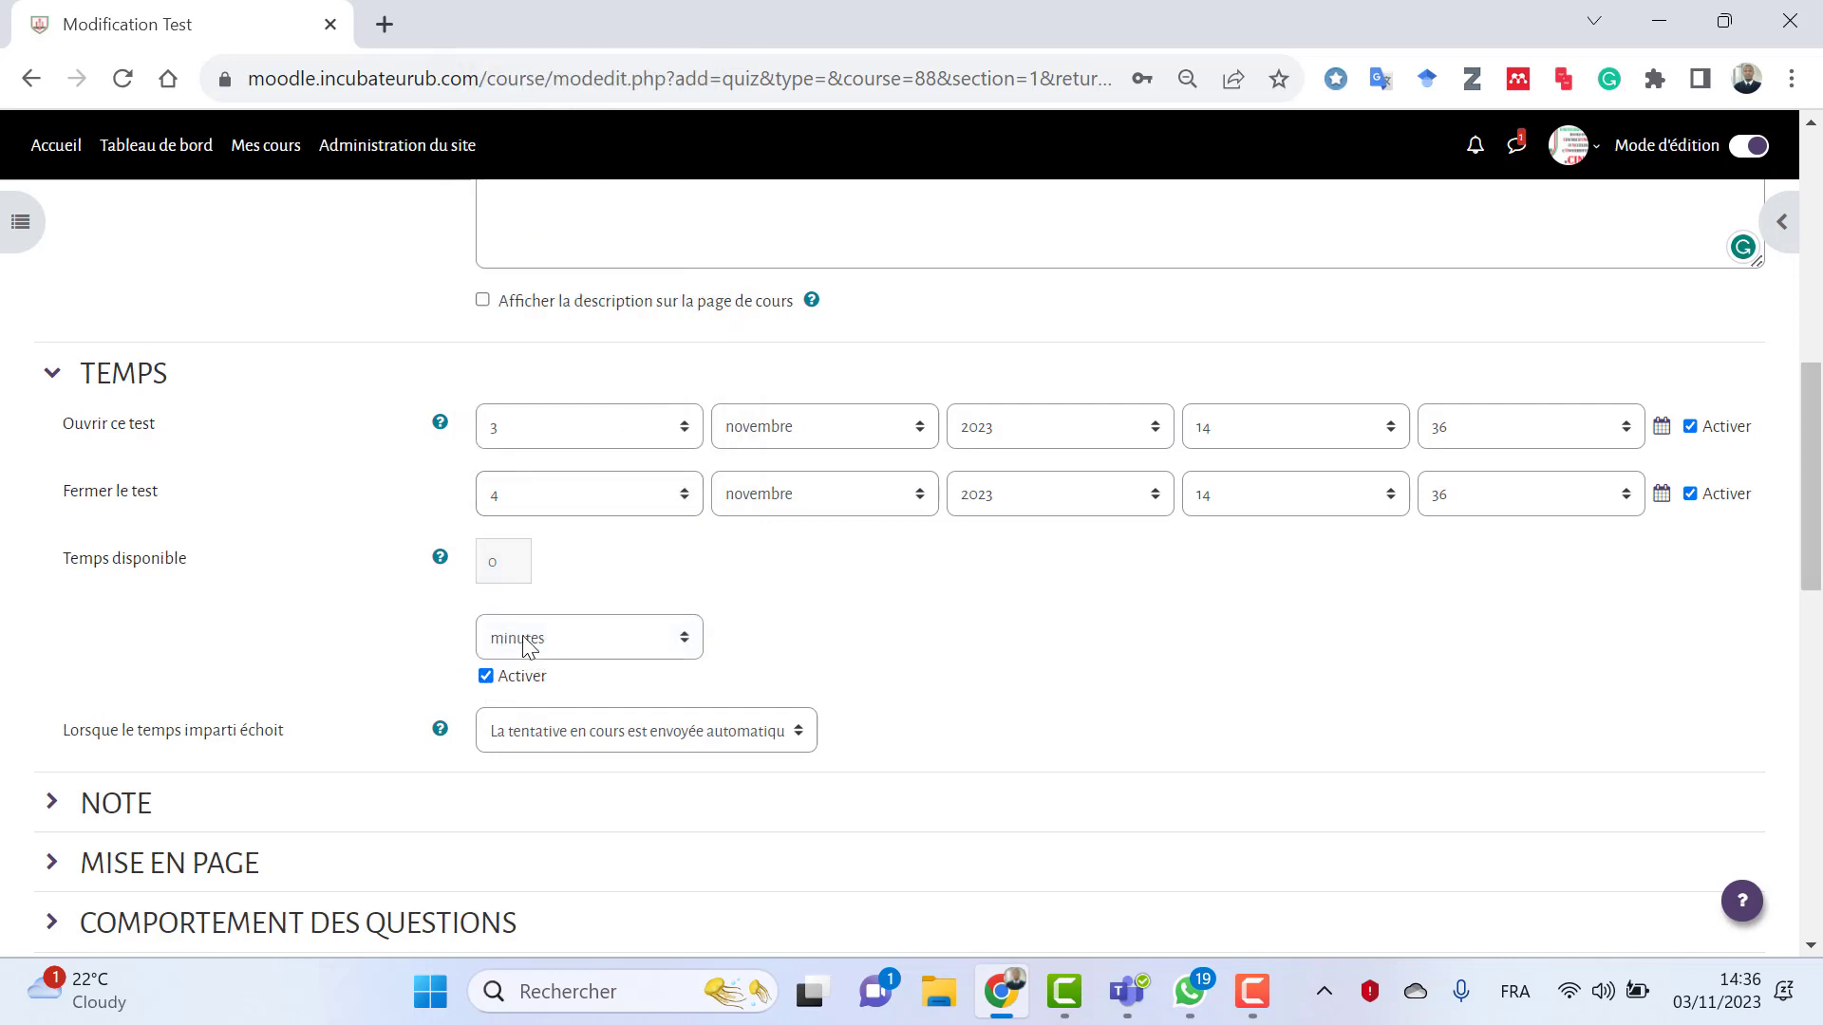
pyautogui.click(682, 638)
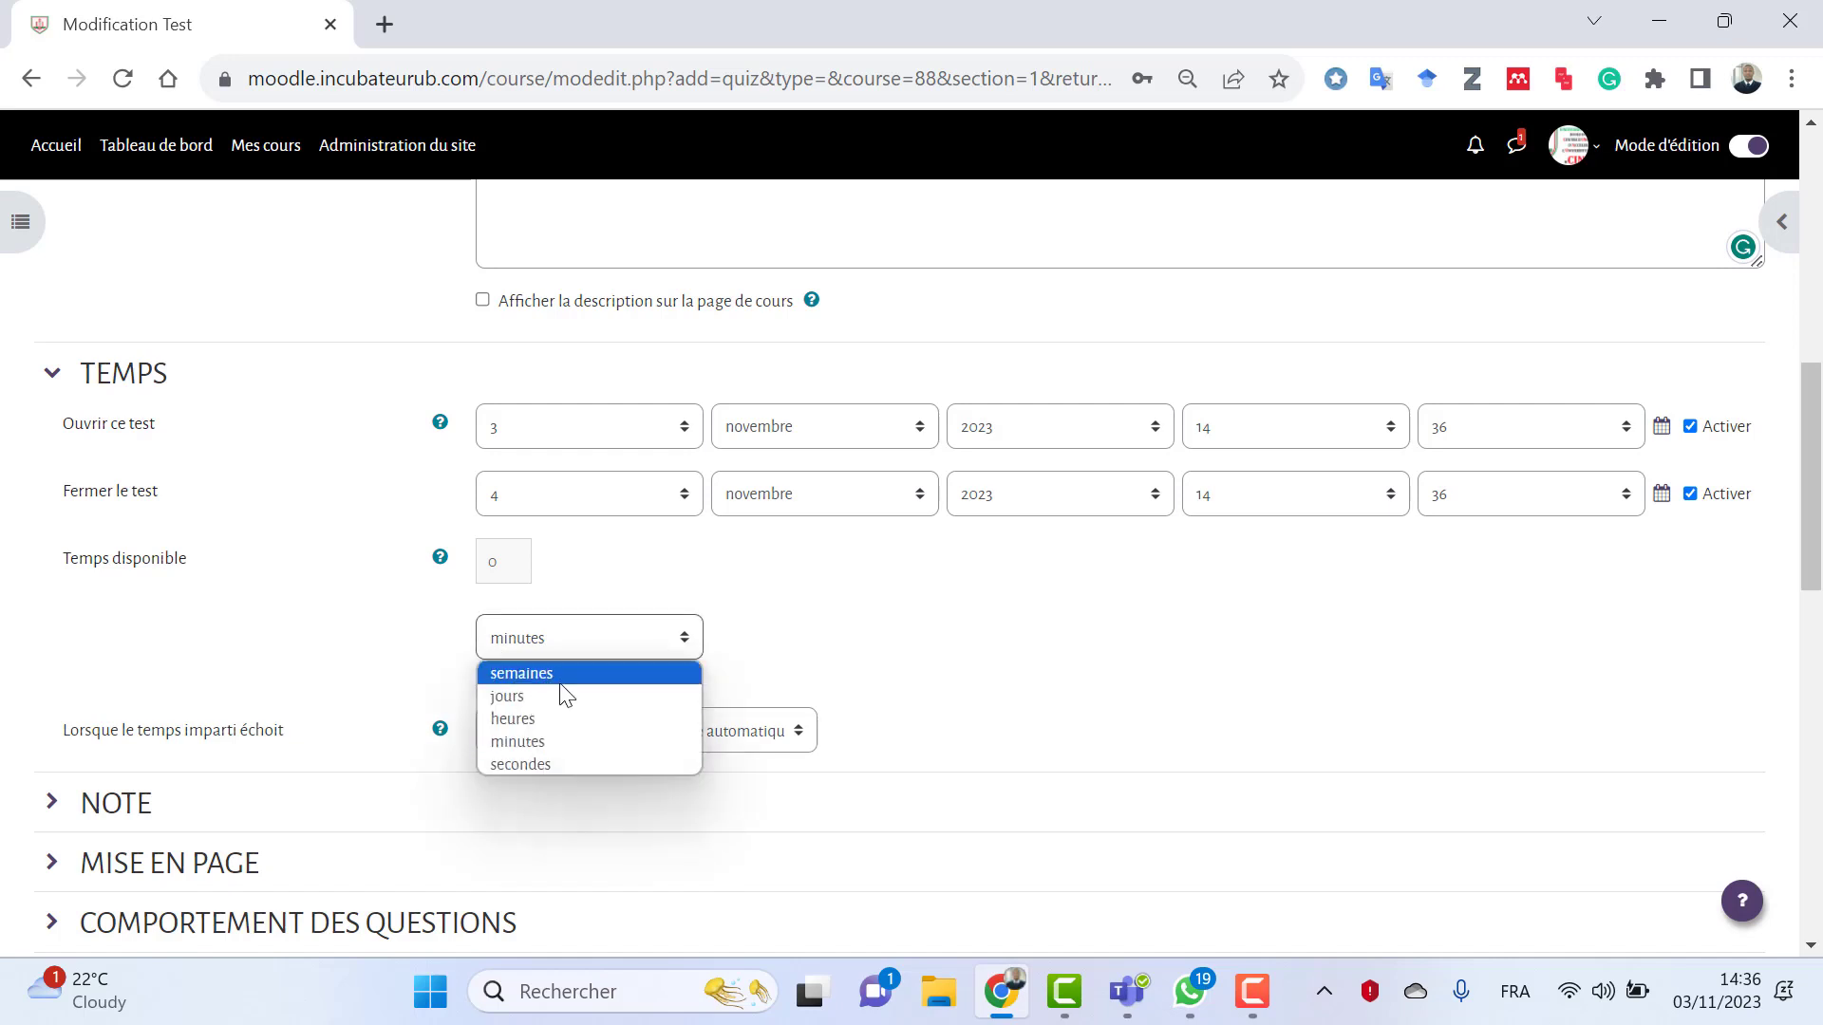
pyautogui.click(928, 669)
pyautogui.click(496, 555)
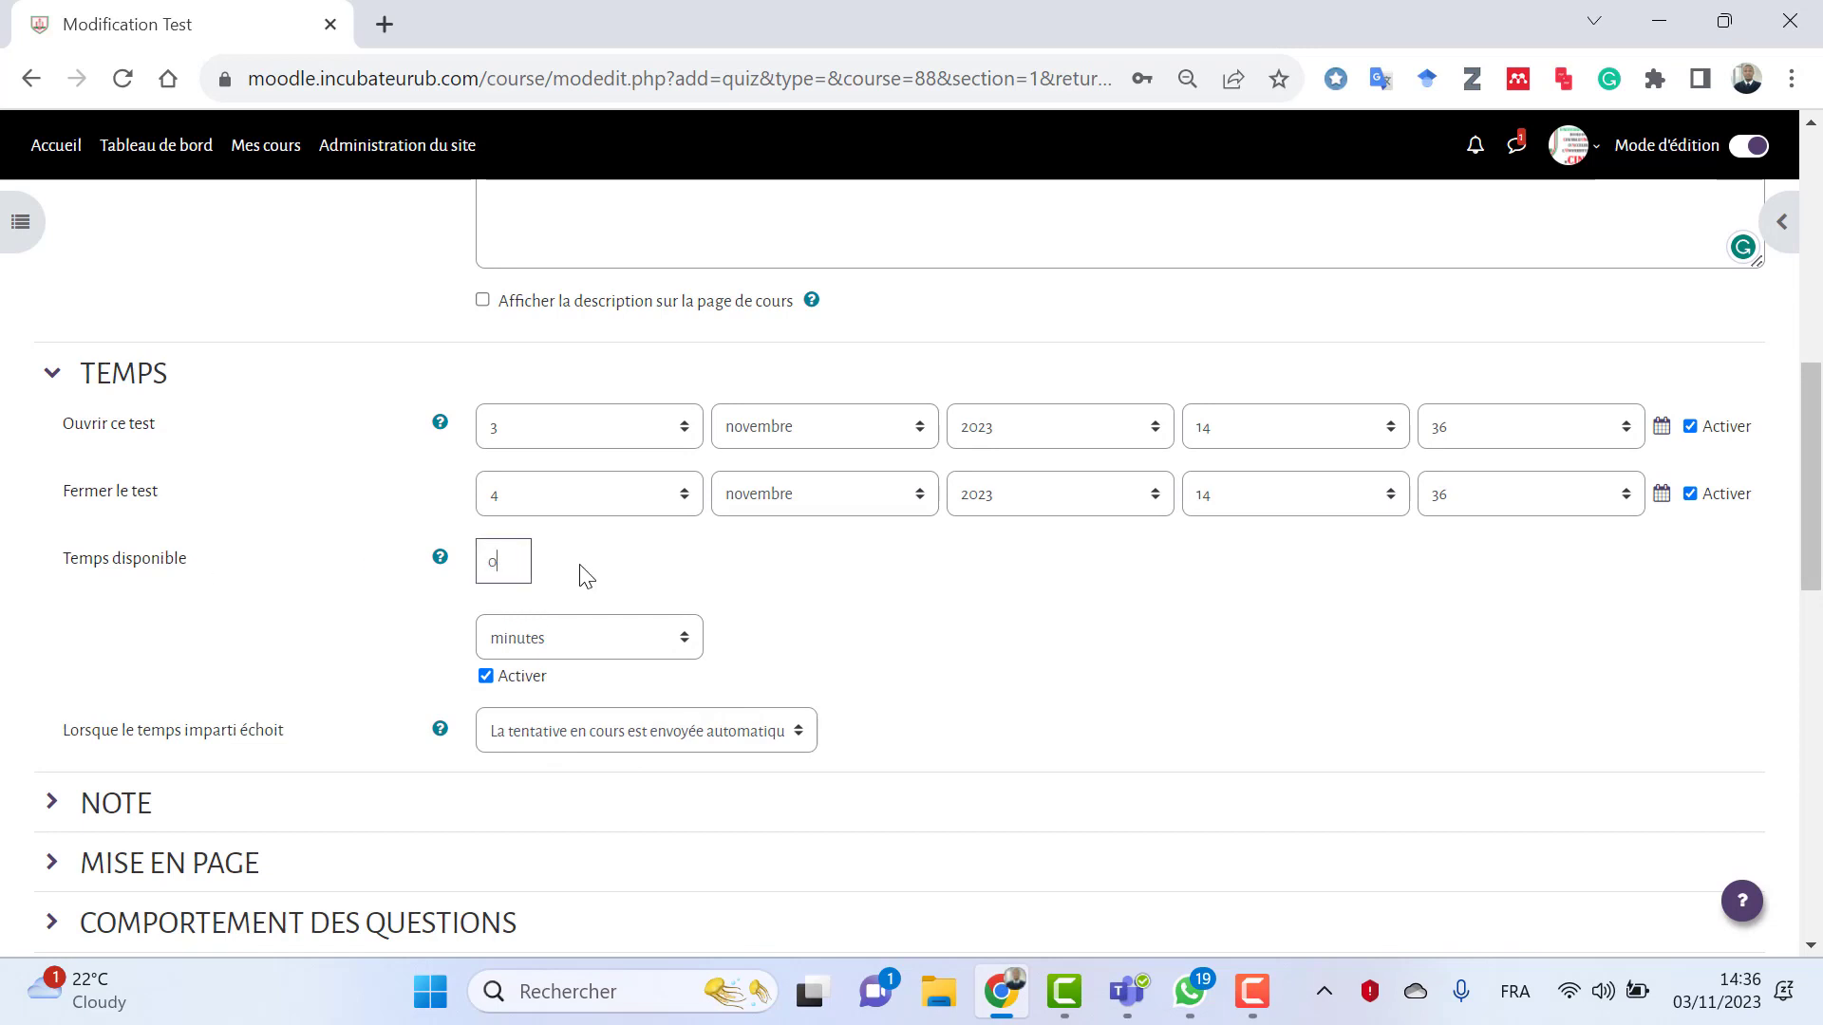
pyautogui.write('2')
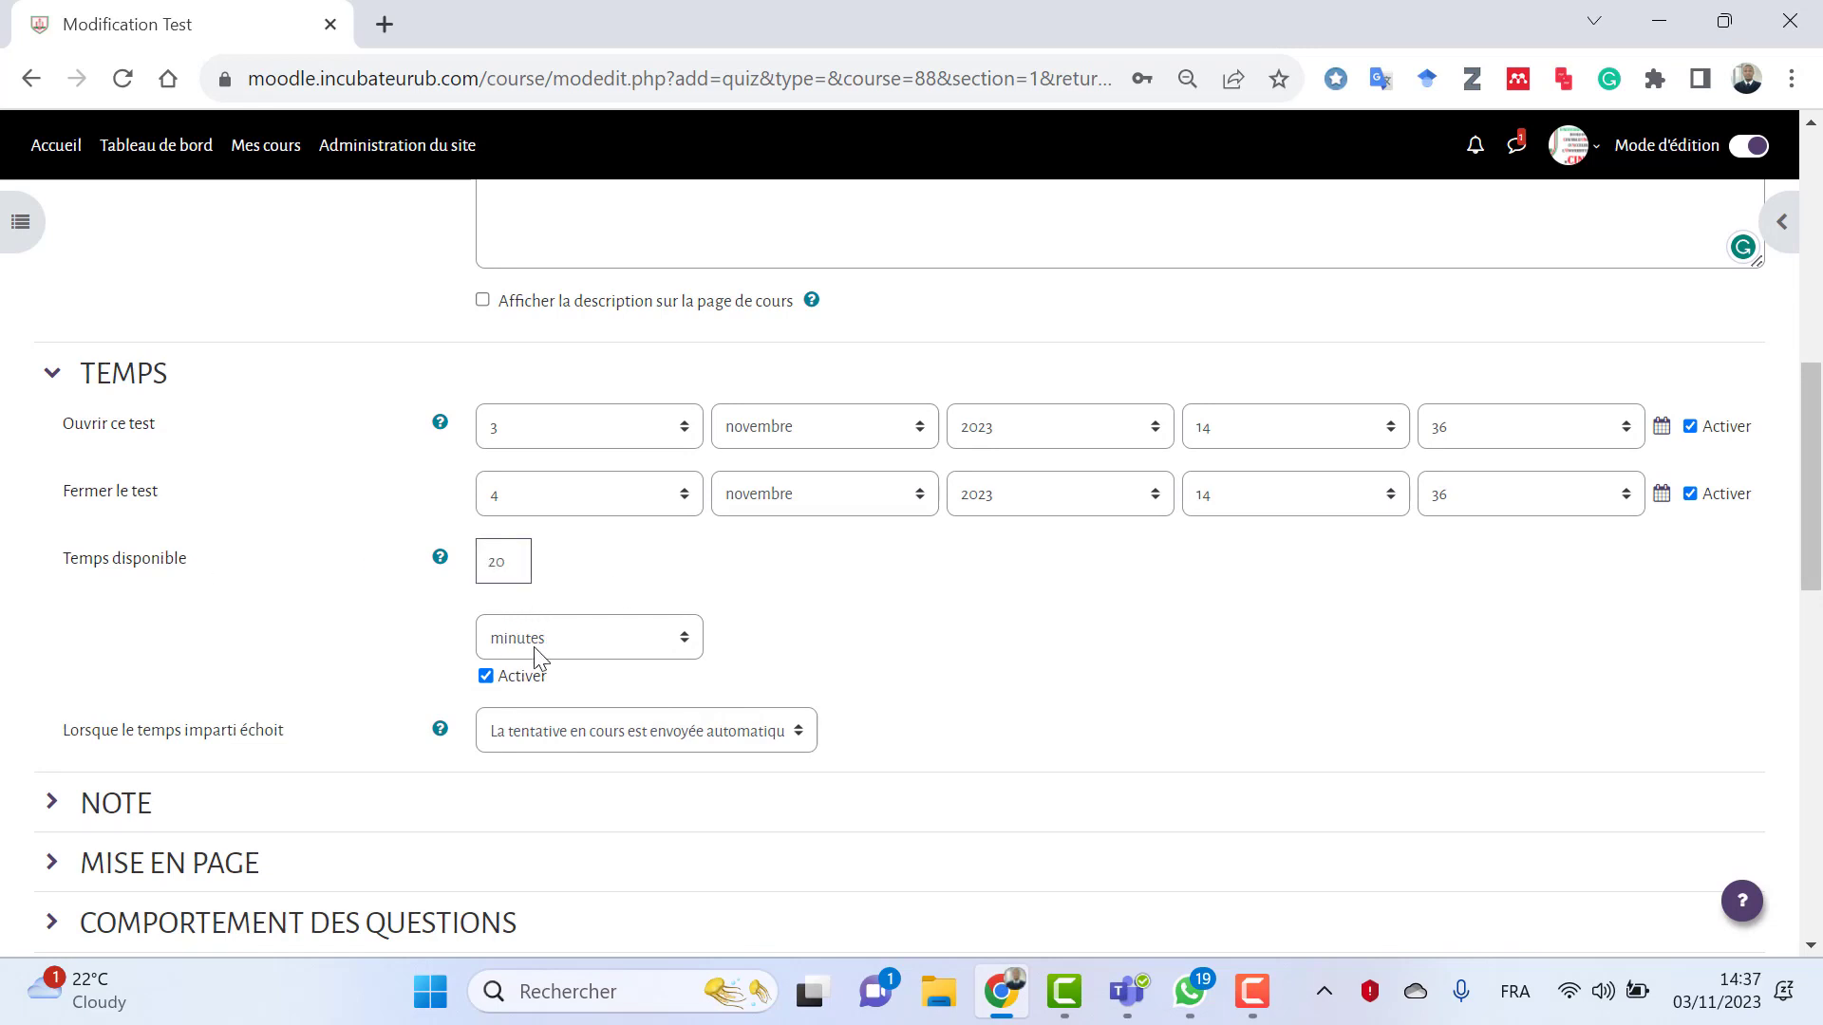
pyautogui.click(1061, 677)
# - Review the options for what happens when the test's allotted time expires
pyautogui.click(796, 747)
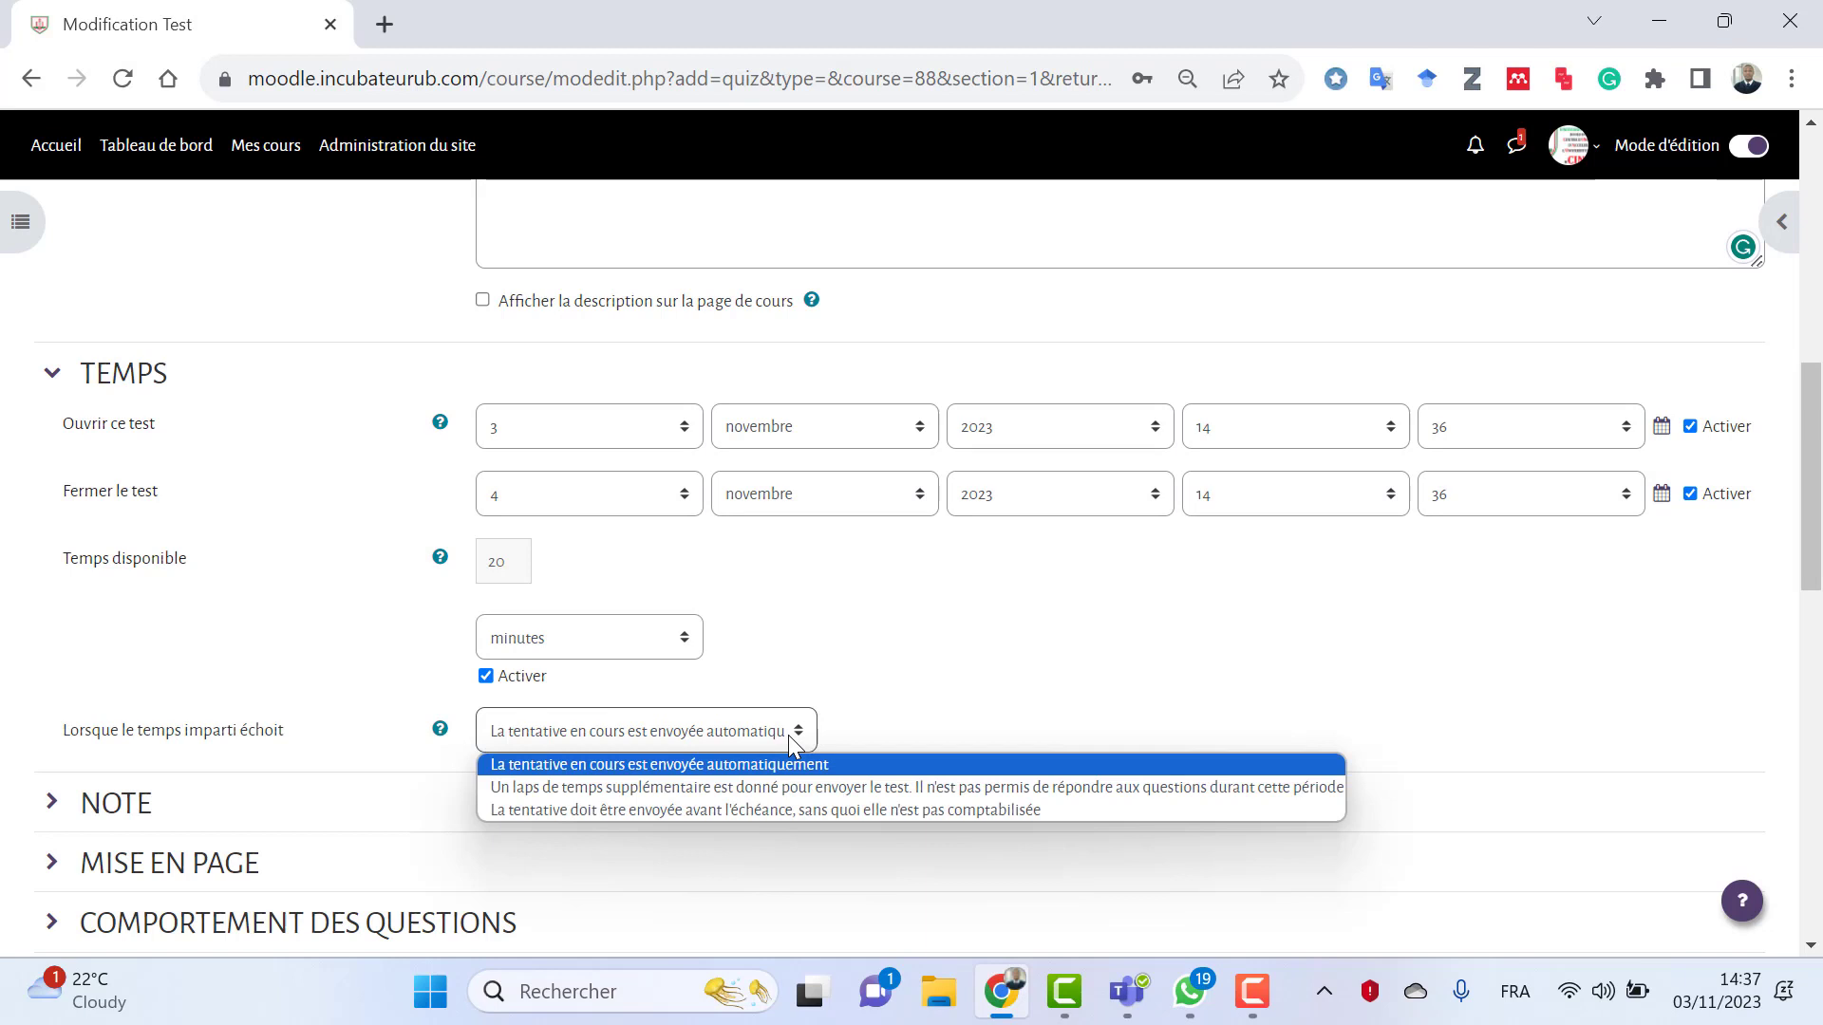
pyautogui.click(1048, 710)
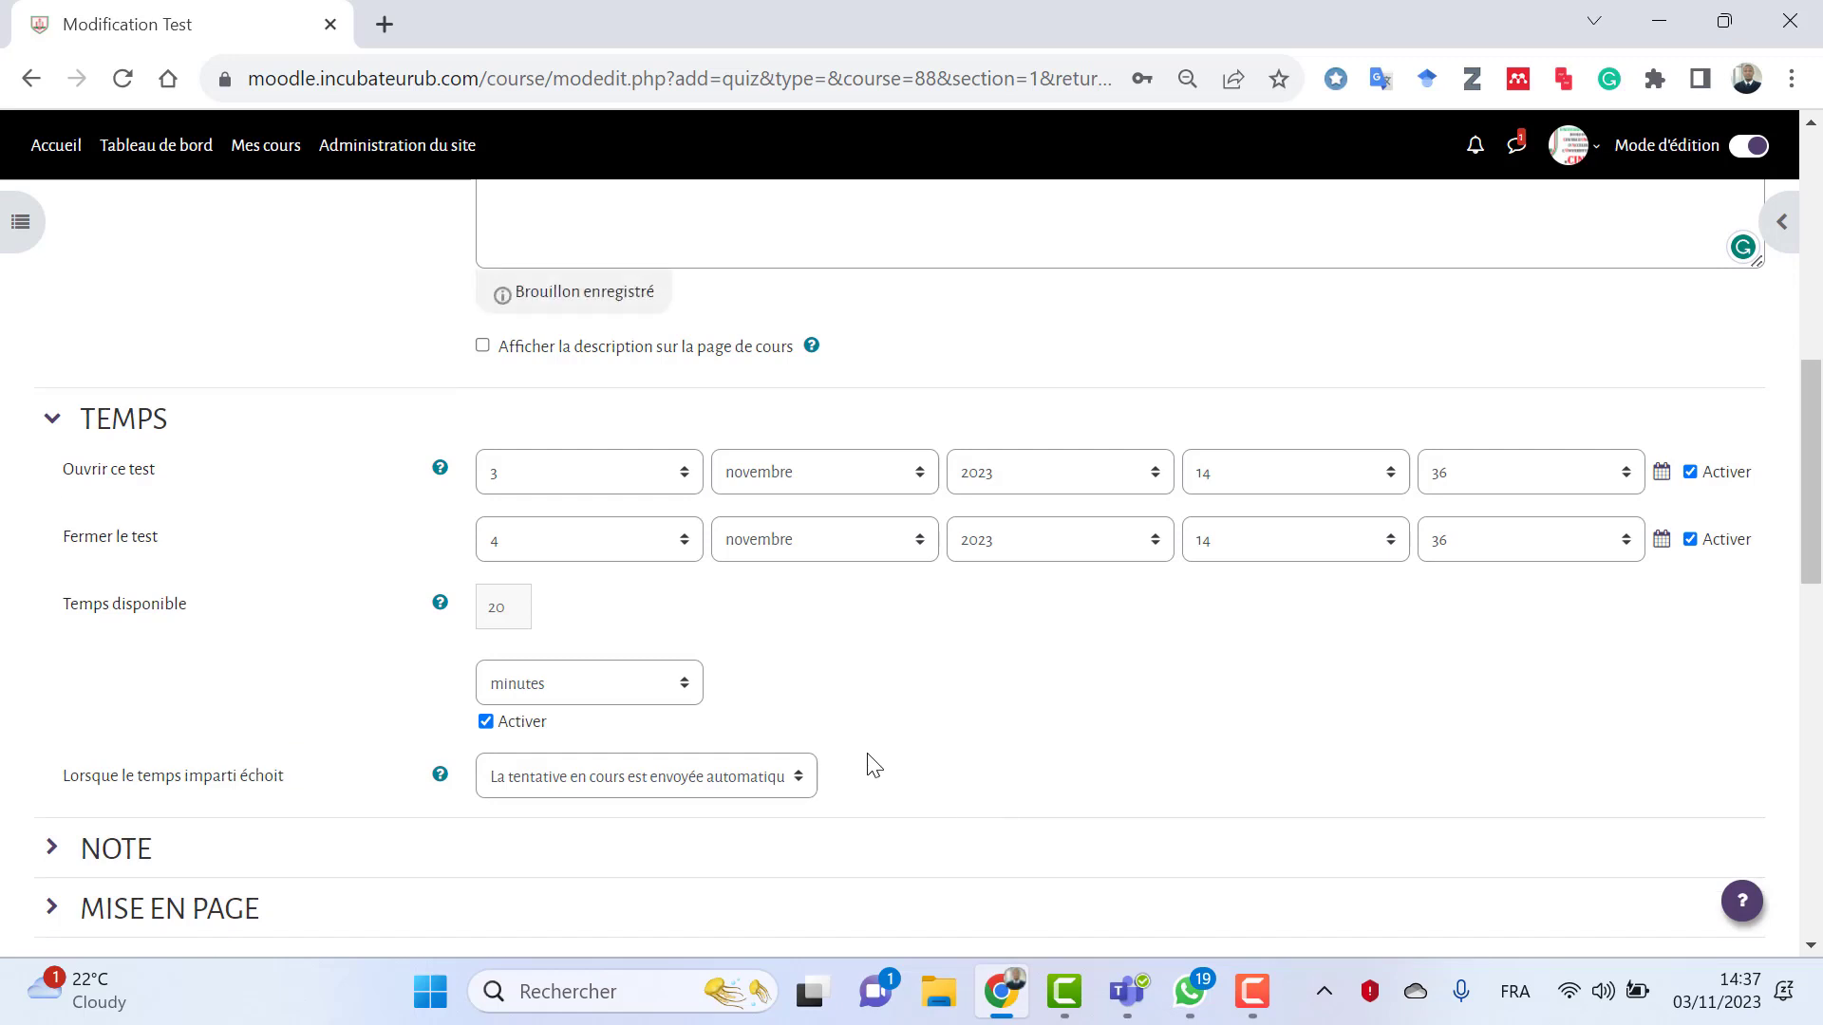
pyautogui.scroll(-2, 870, 769)
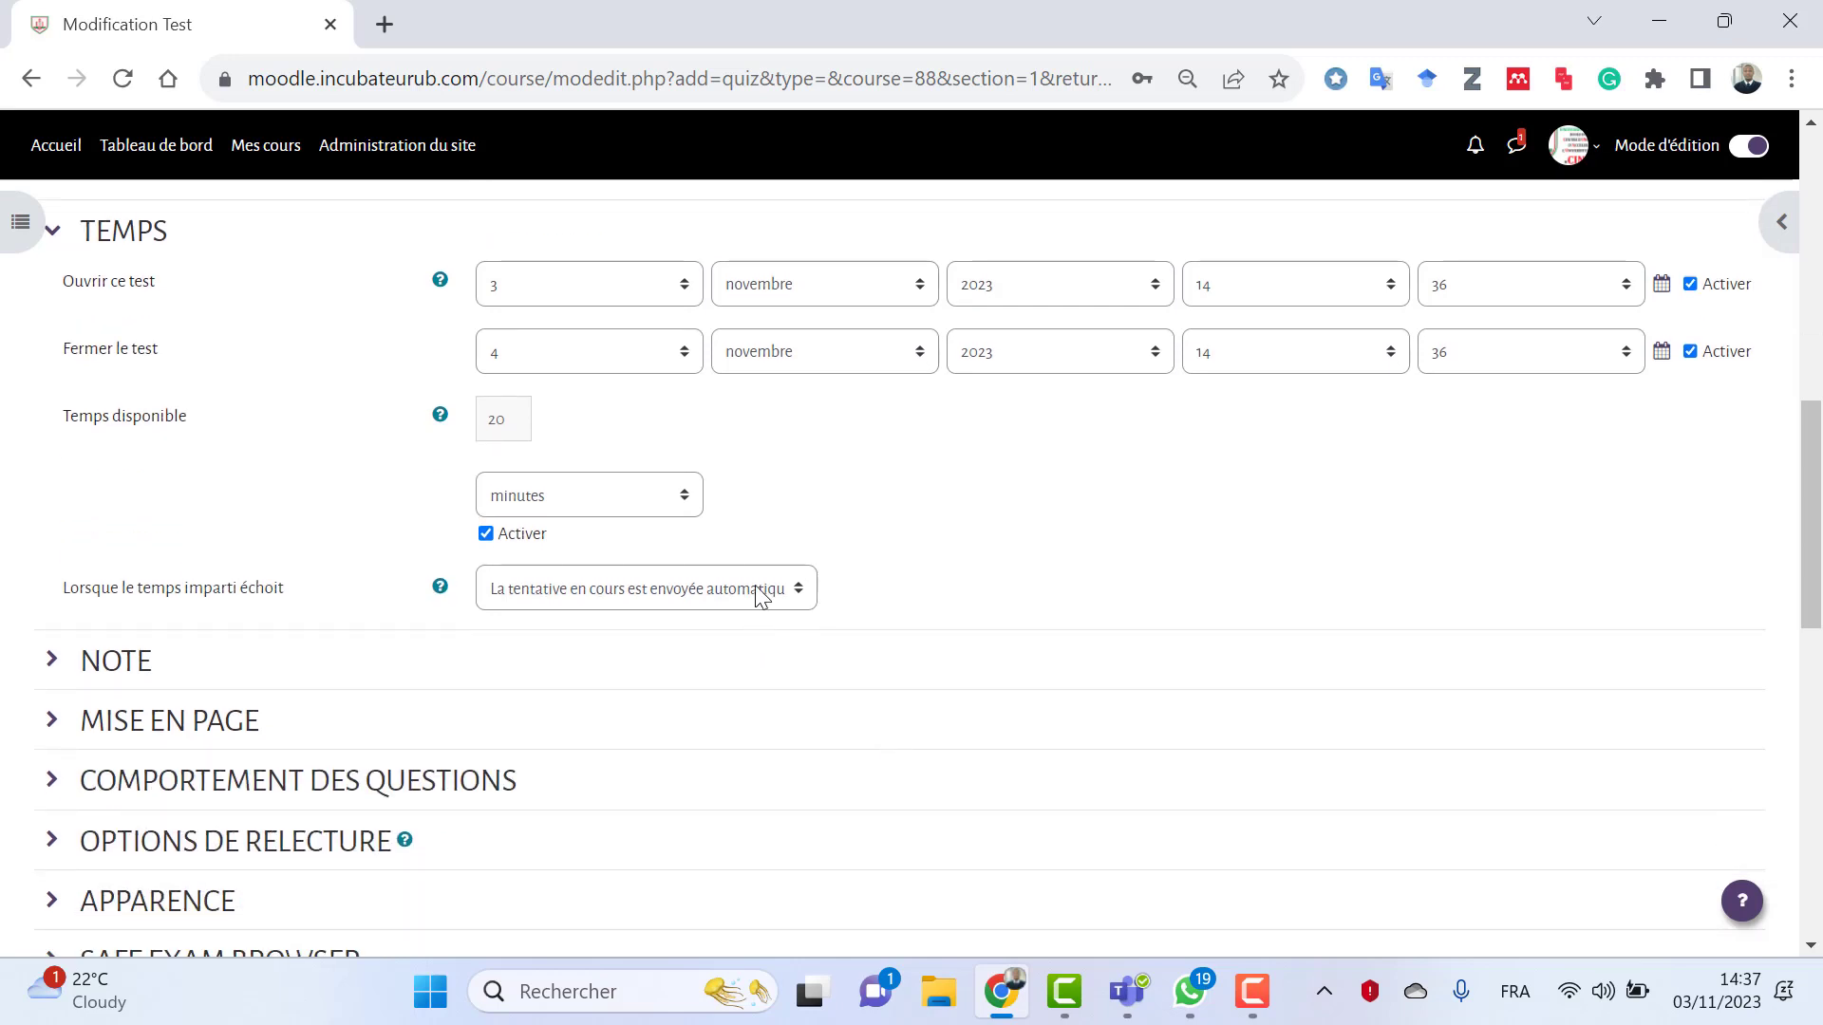
pyautogui.click(617, 598)
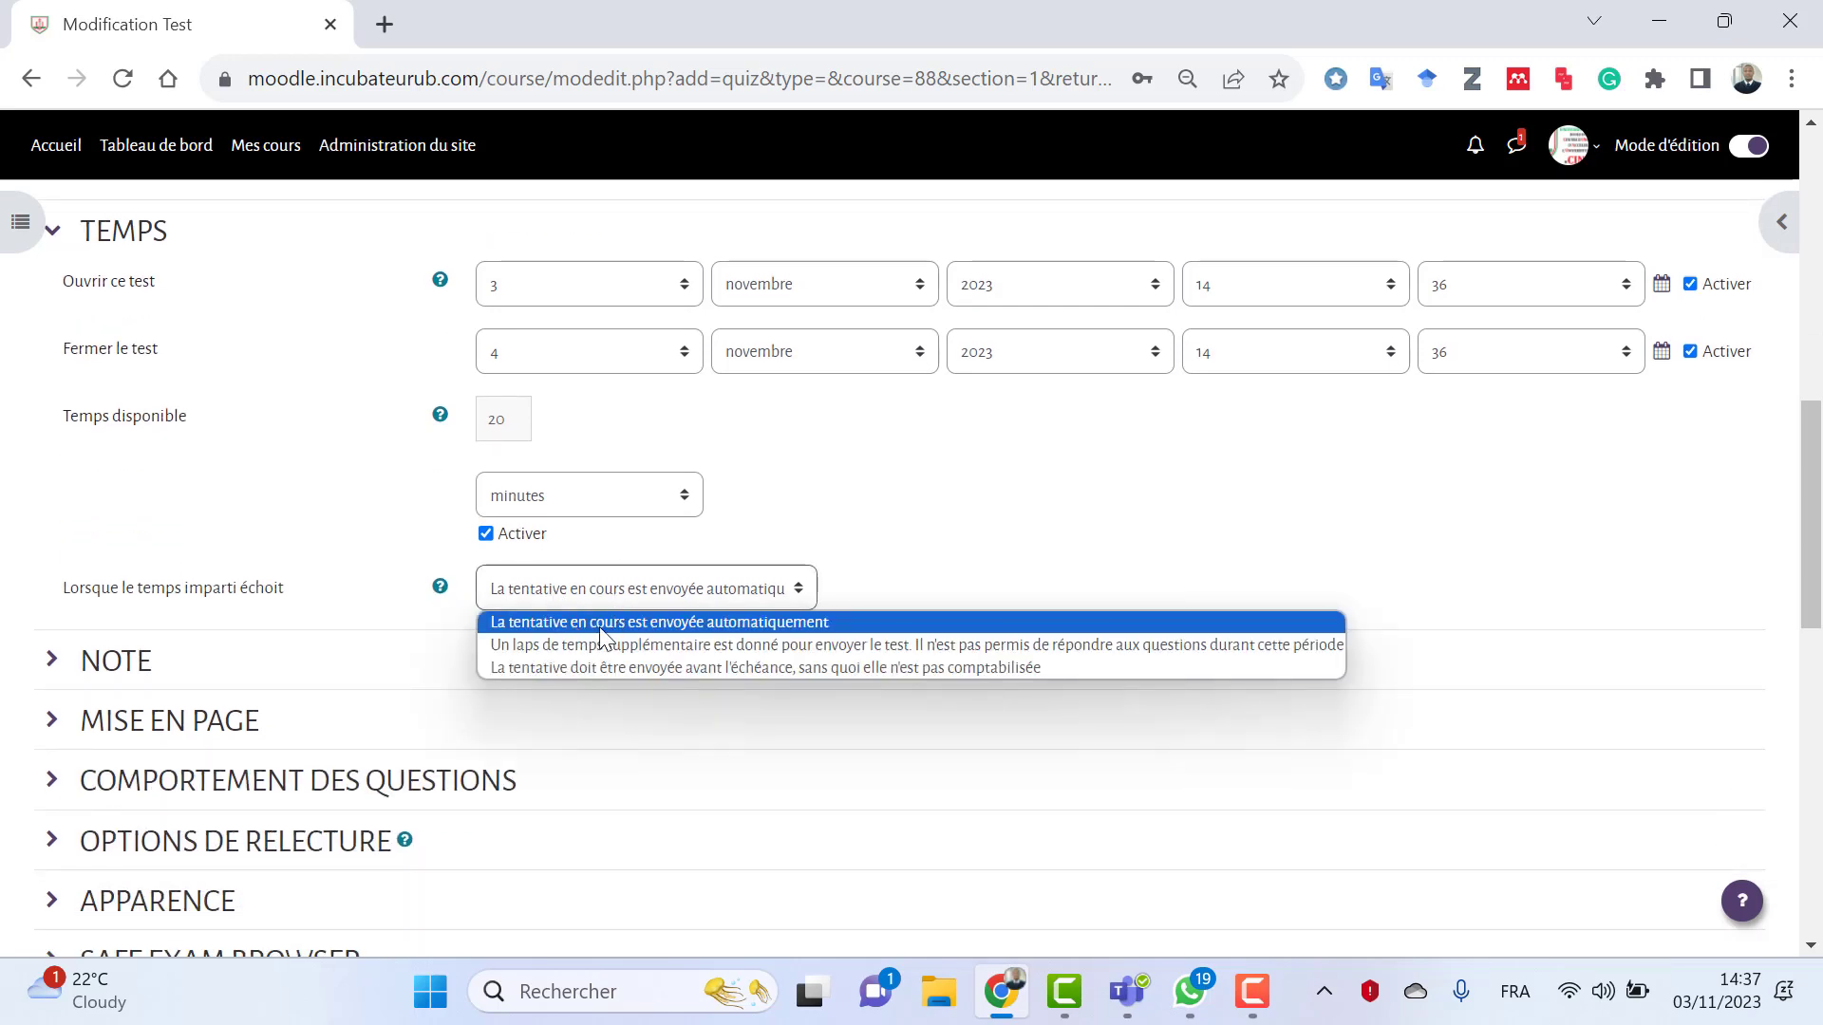
pyautogui.click(983, 564)
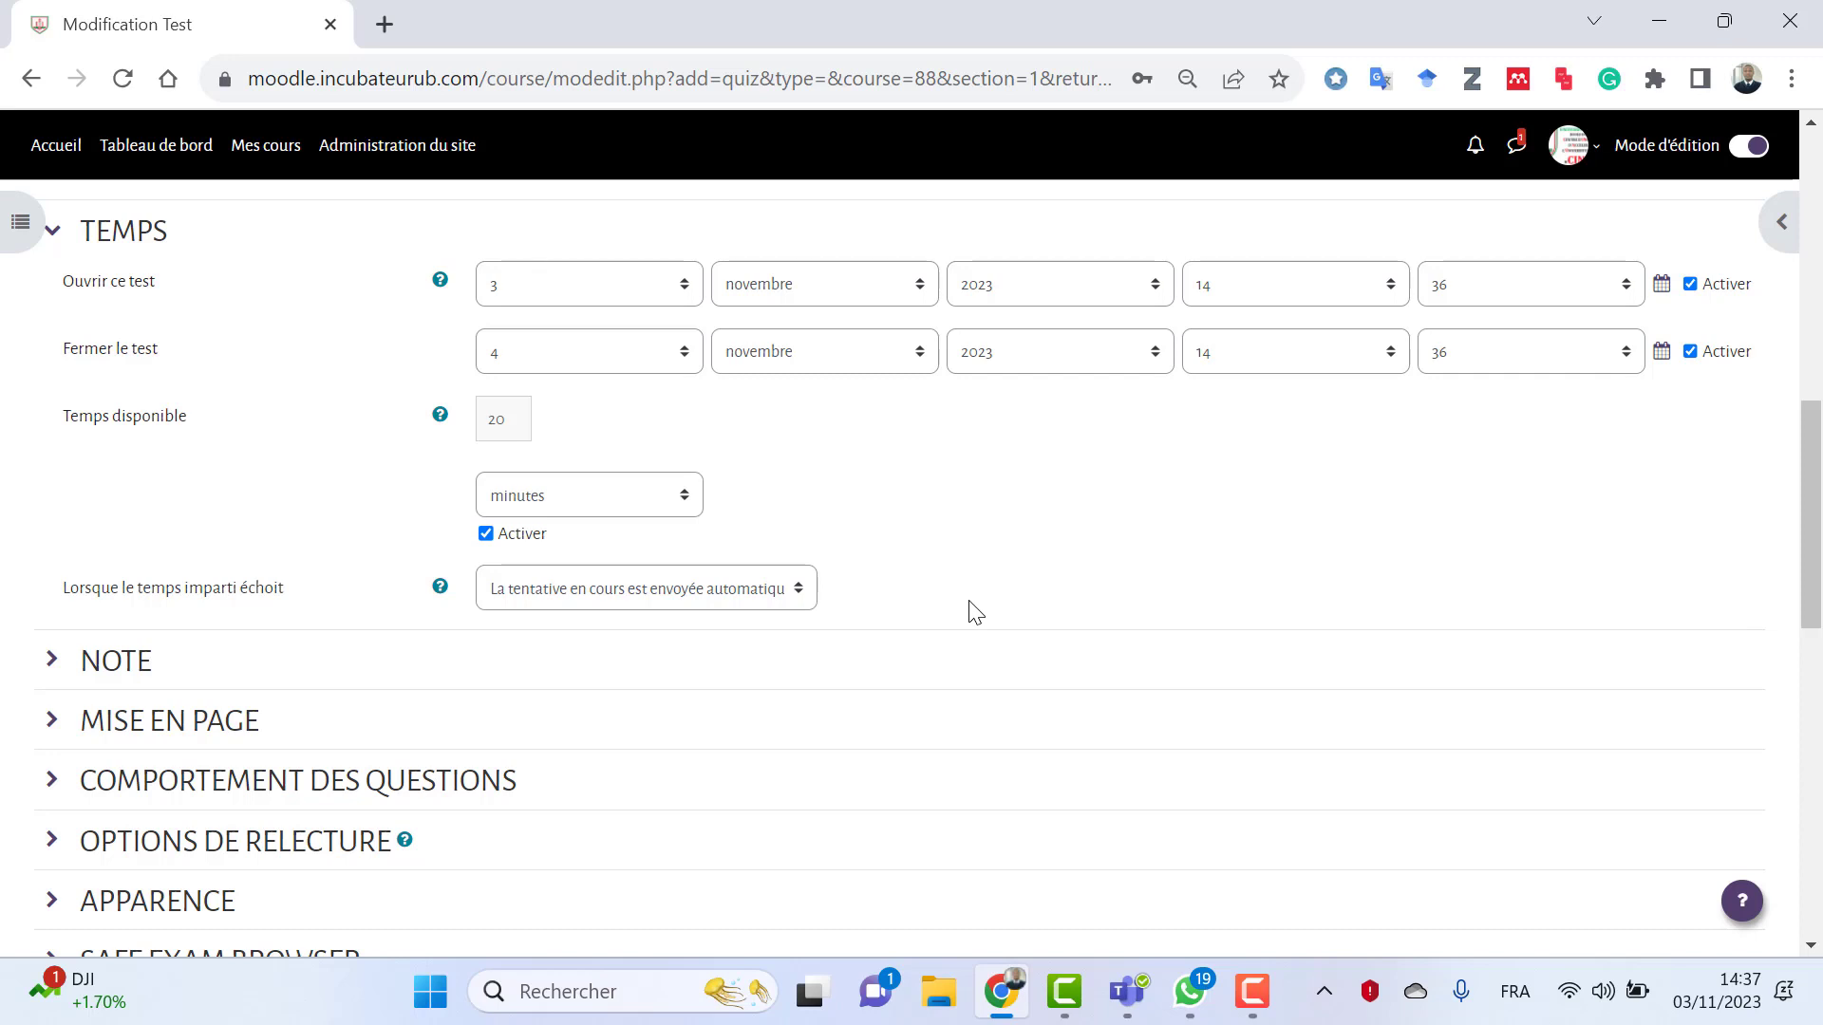
# - Check the grade category choices in the Note settings and set the number of allowed attempts to 2
pyautogui.click(53, 669)
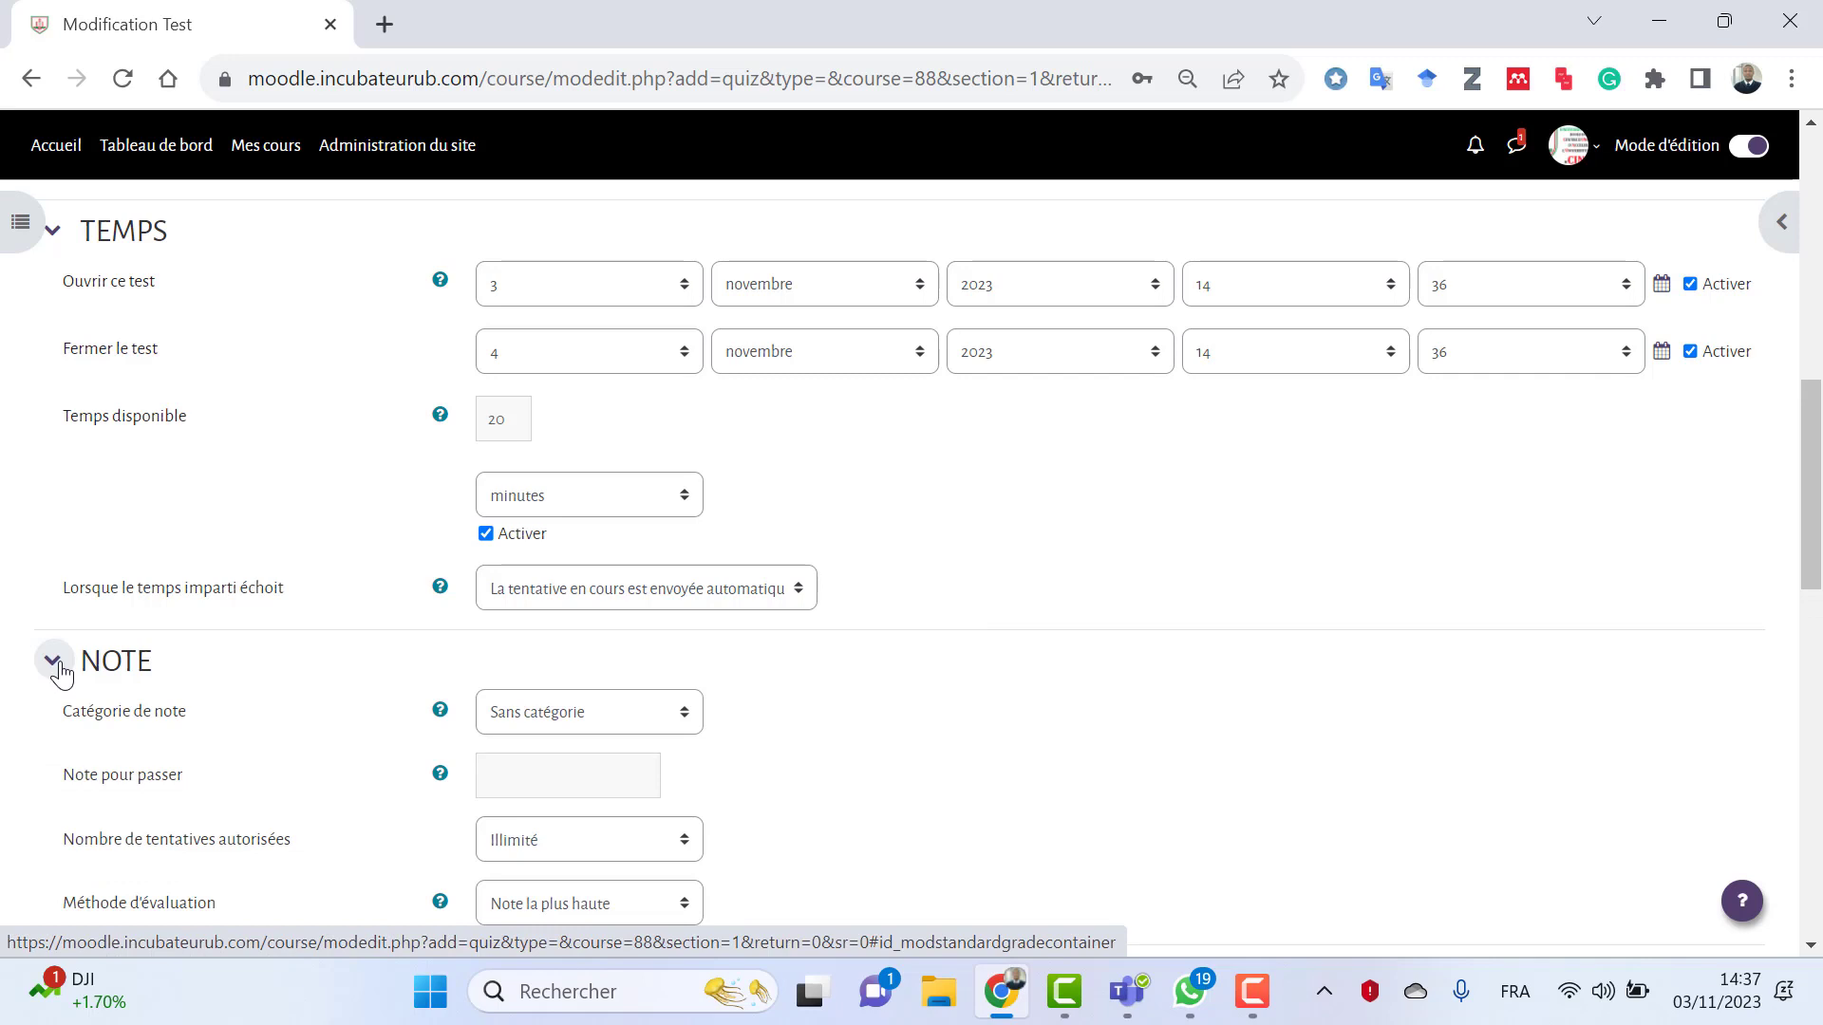
pyautogui.scroll(-2, 119, 758)
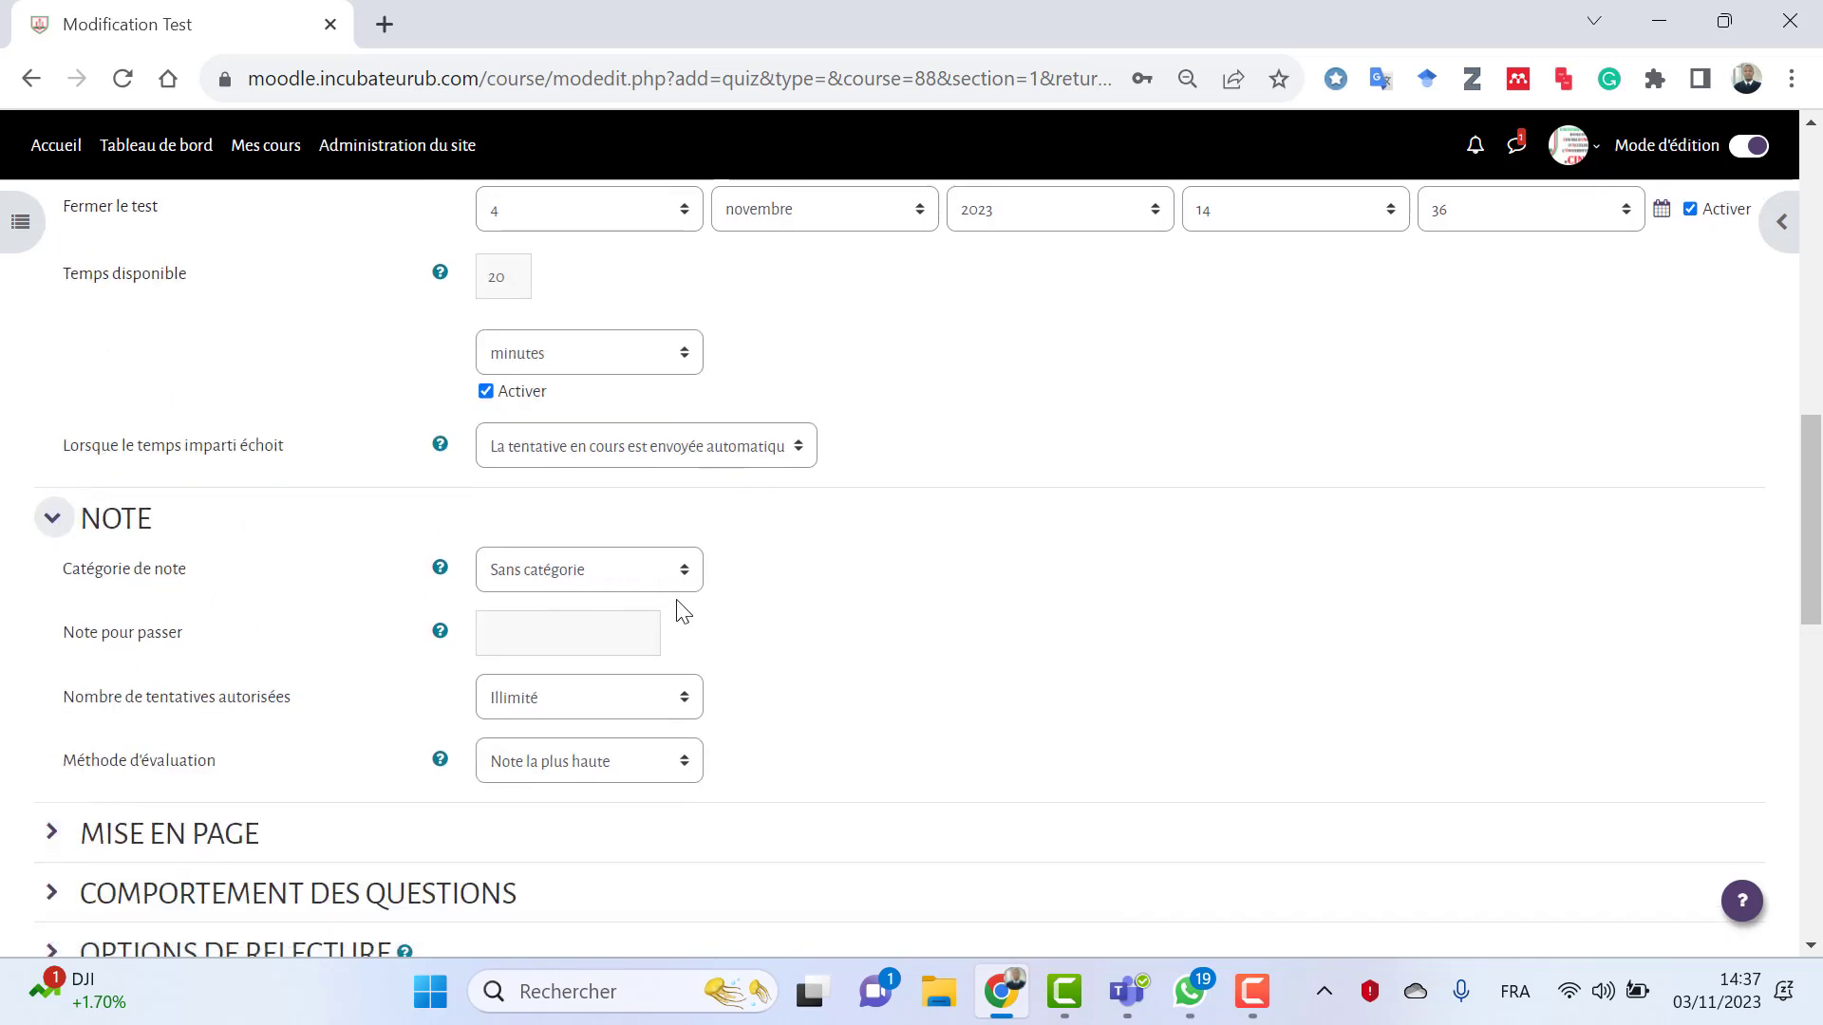
pyautogui.click(684, 572)
pyautogui.click(949, 574)
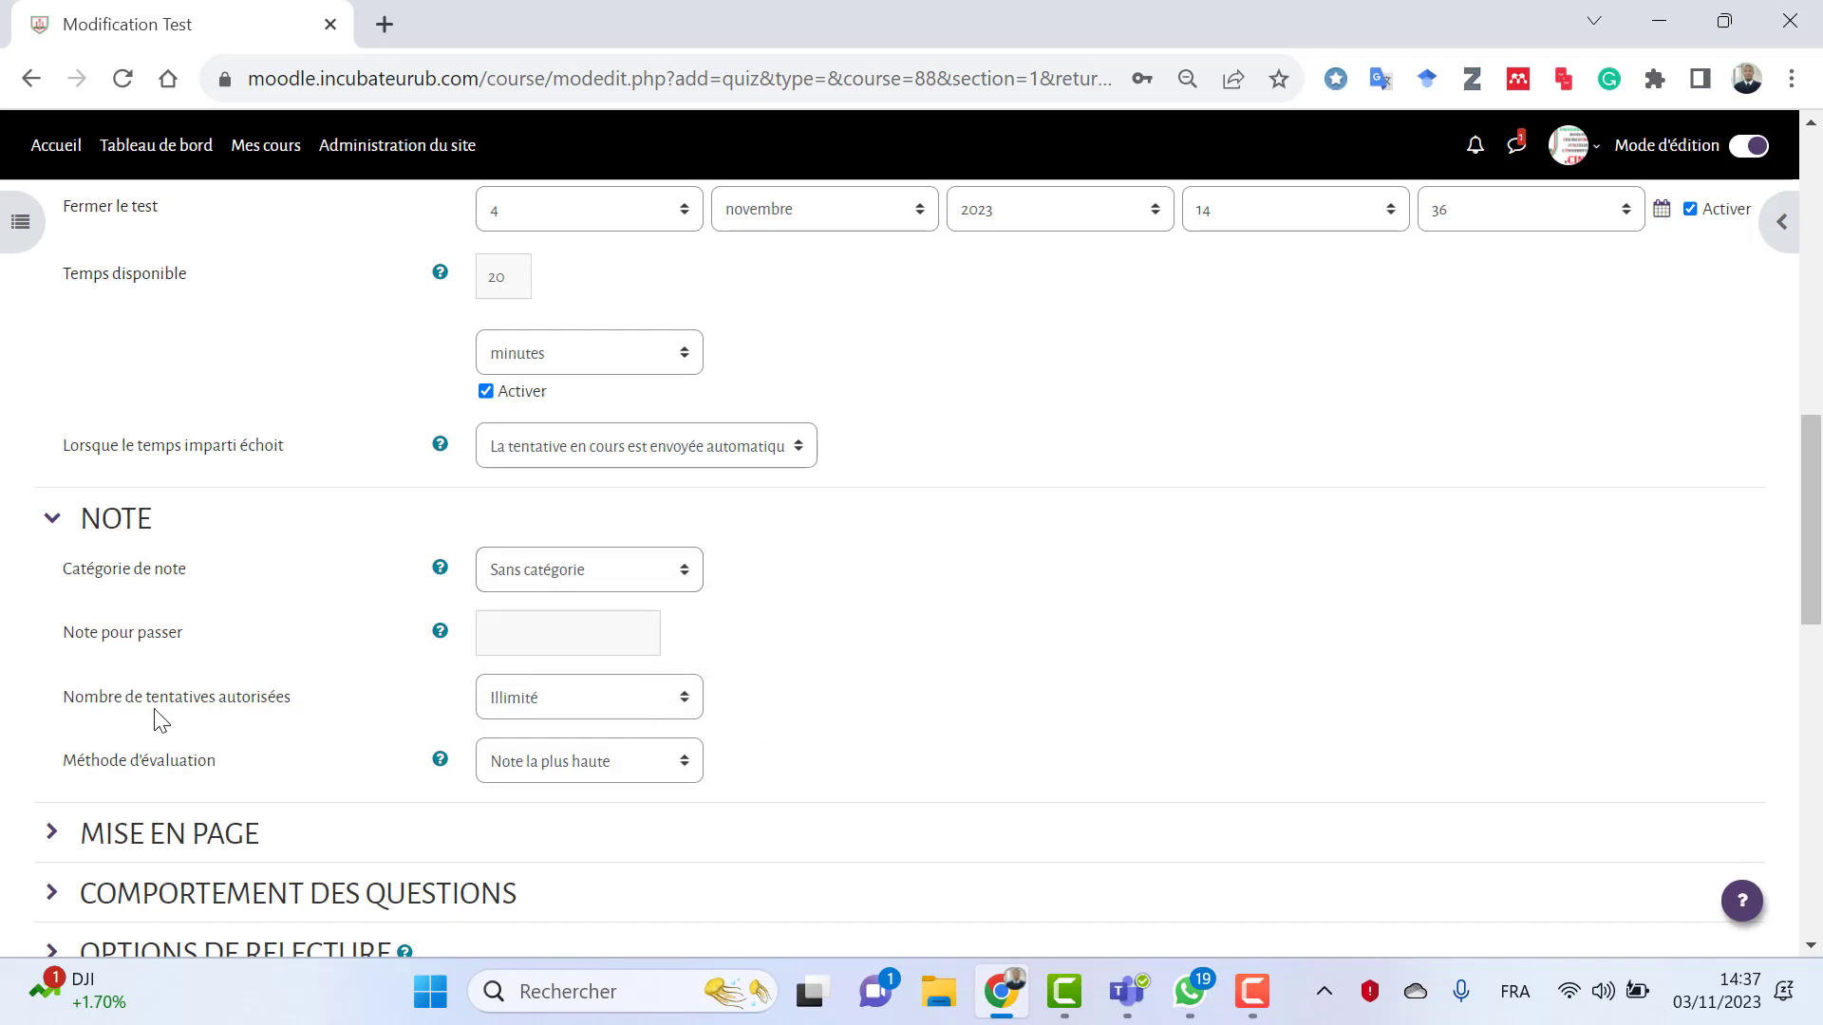
pyautogui.click(698, 709)
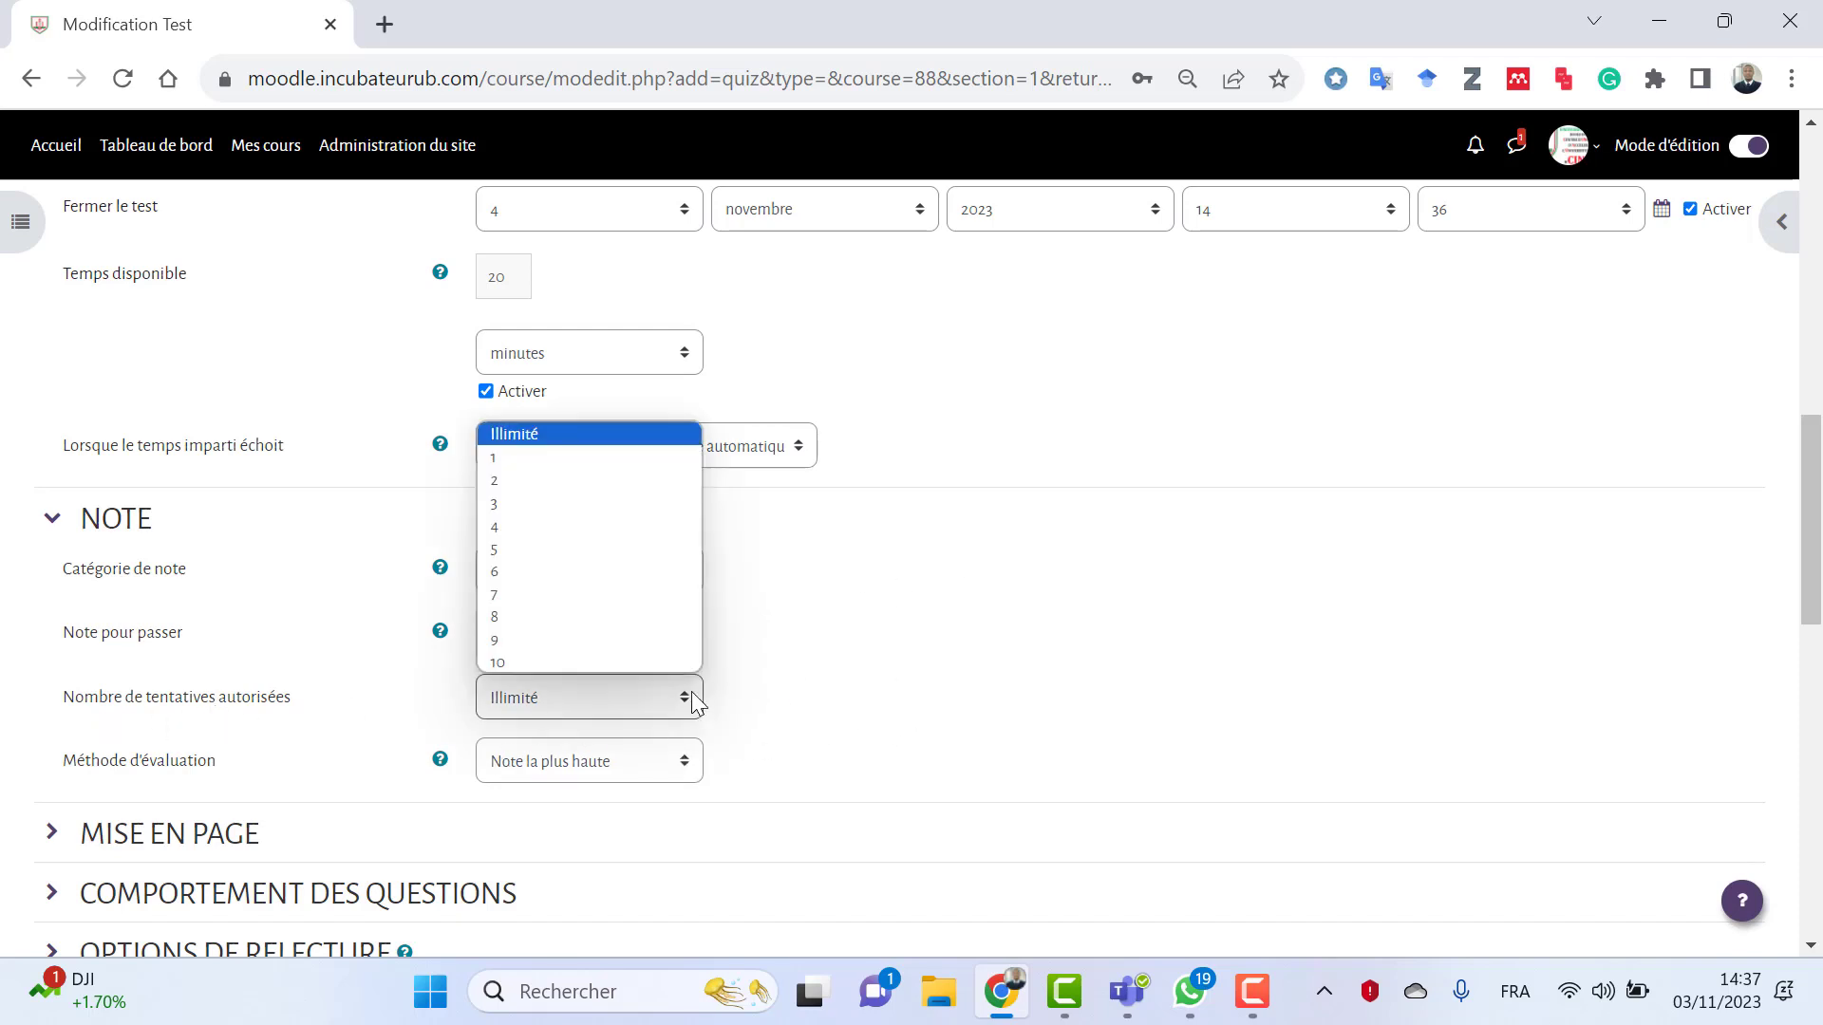
pyautogui.click(557, 474)
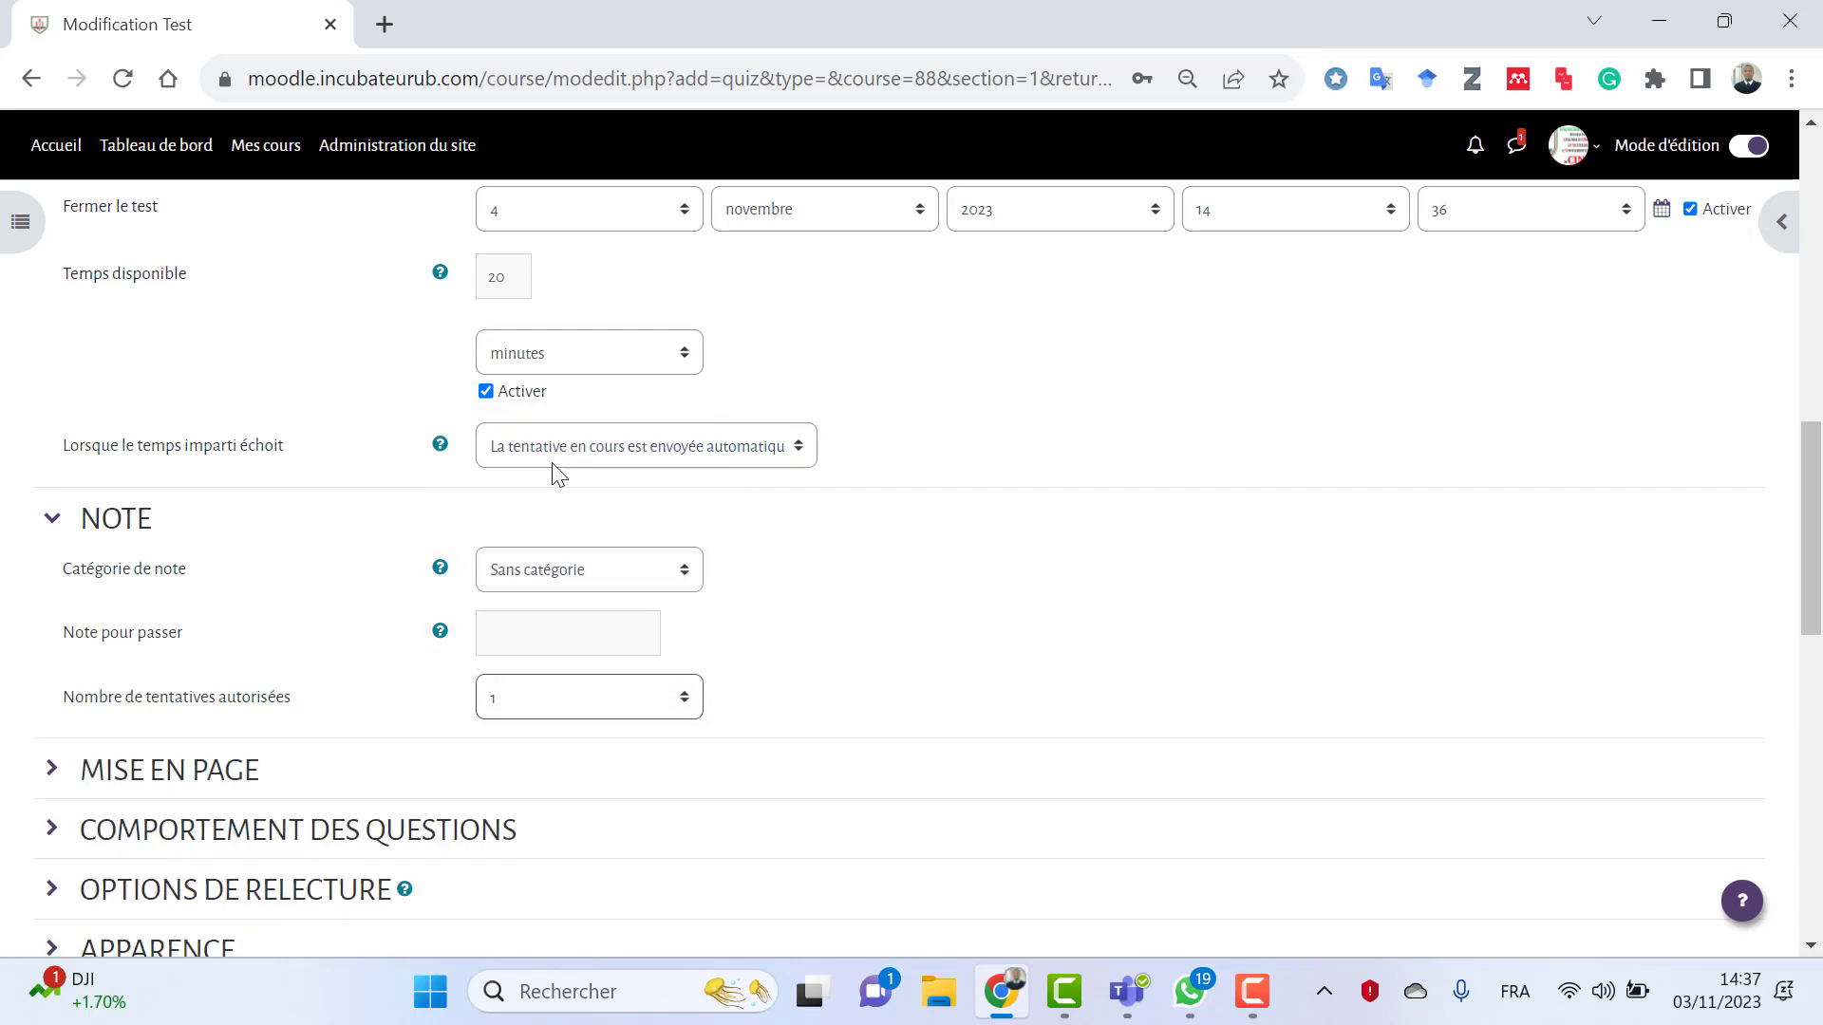
pyautogui.click(688, 704)
pyautogui.click(599, 493)
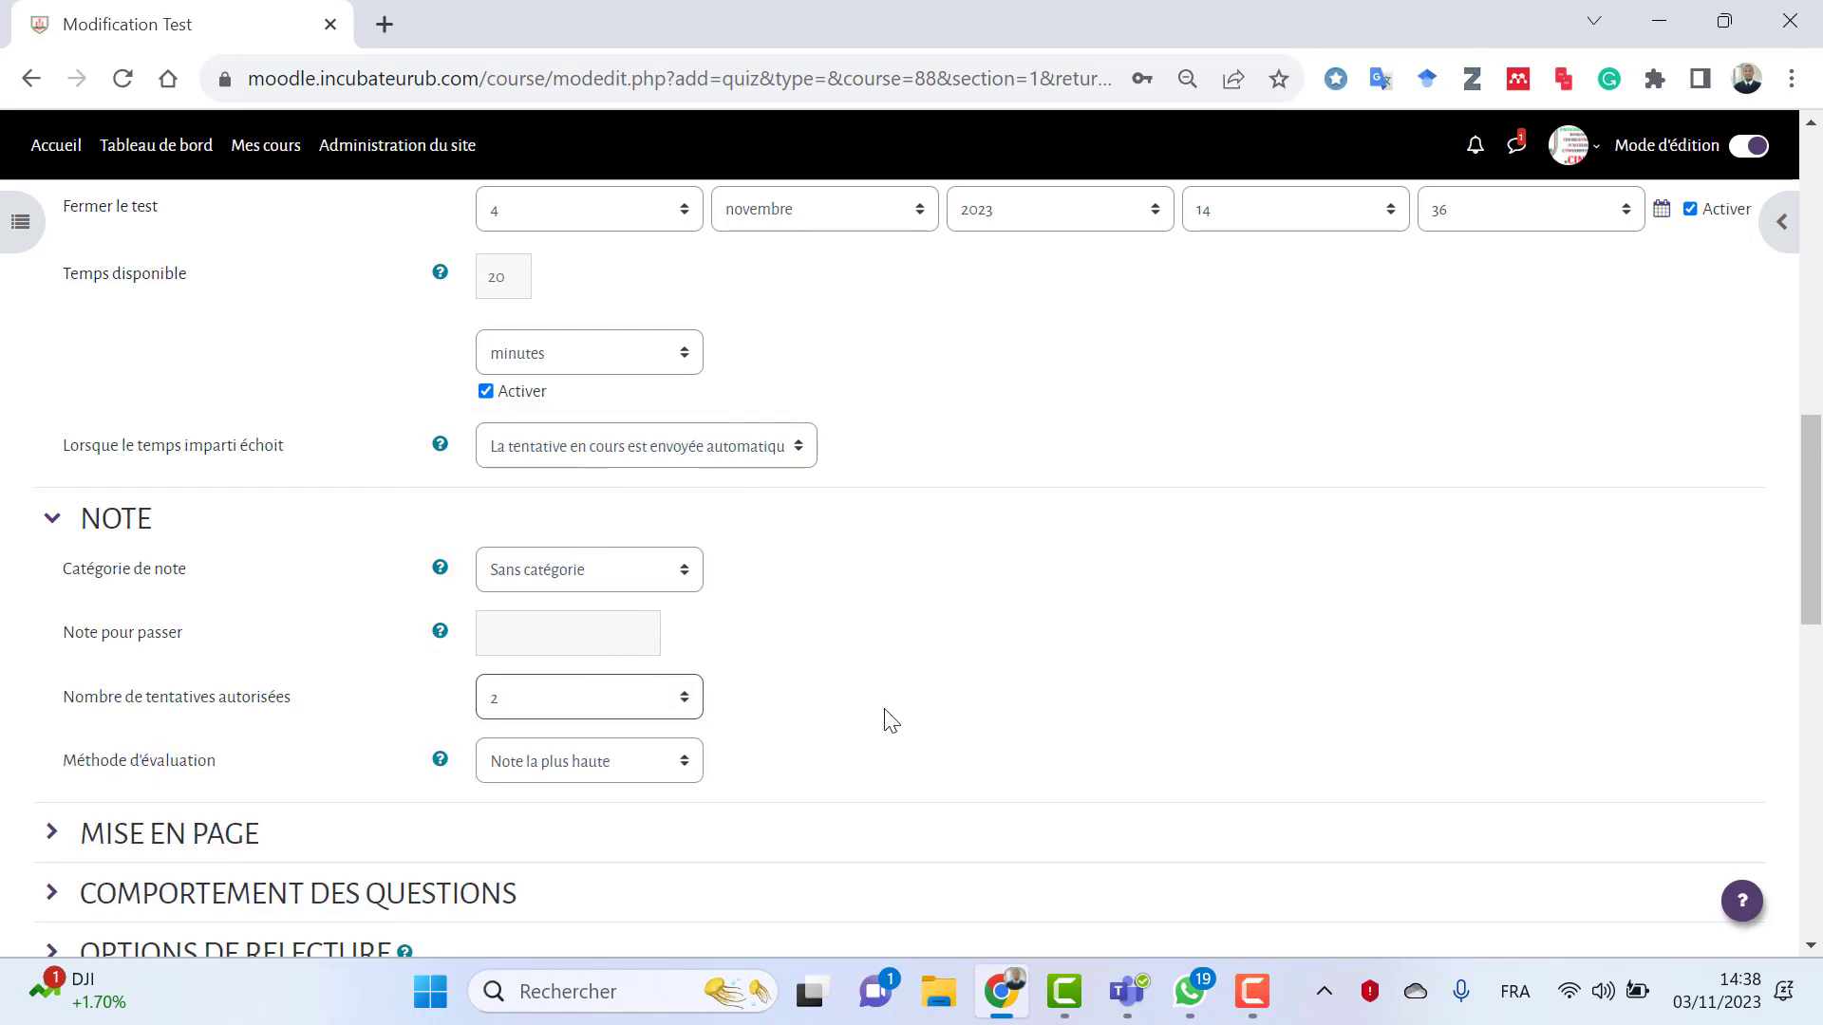
# - Set the test's evaluation method to Dernière tentative in the Note settings
pyautogui.scroll(-1, 759, 683)
pyautogui.click(625, 620)
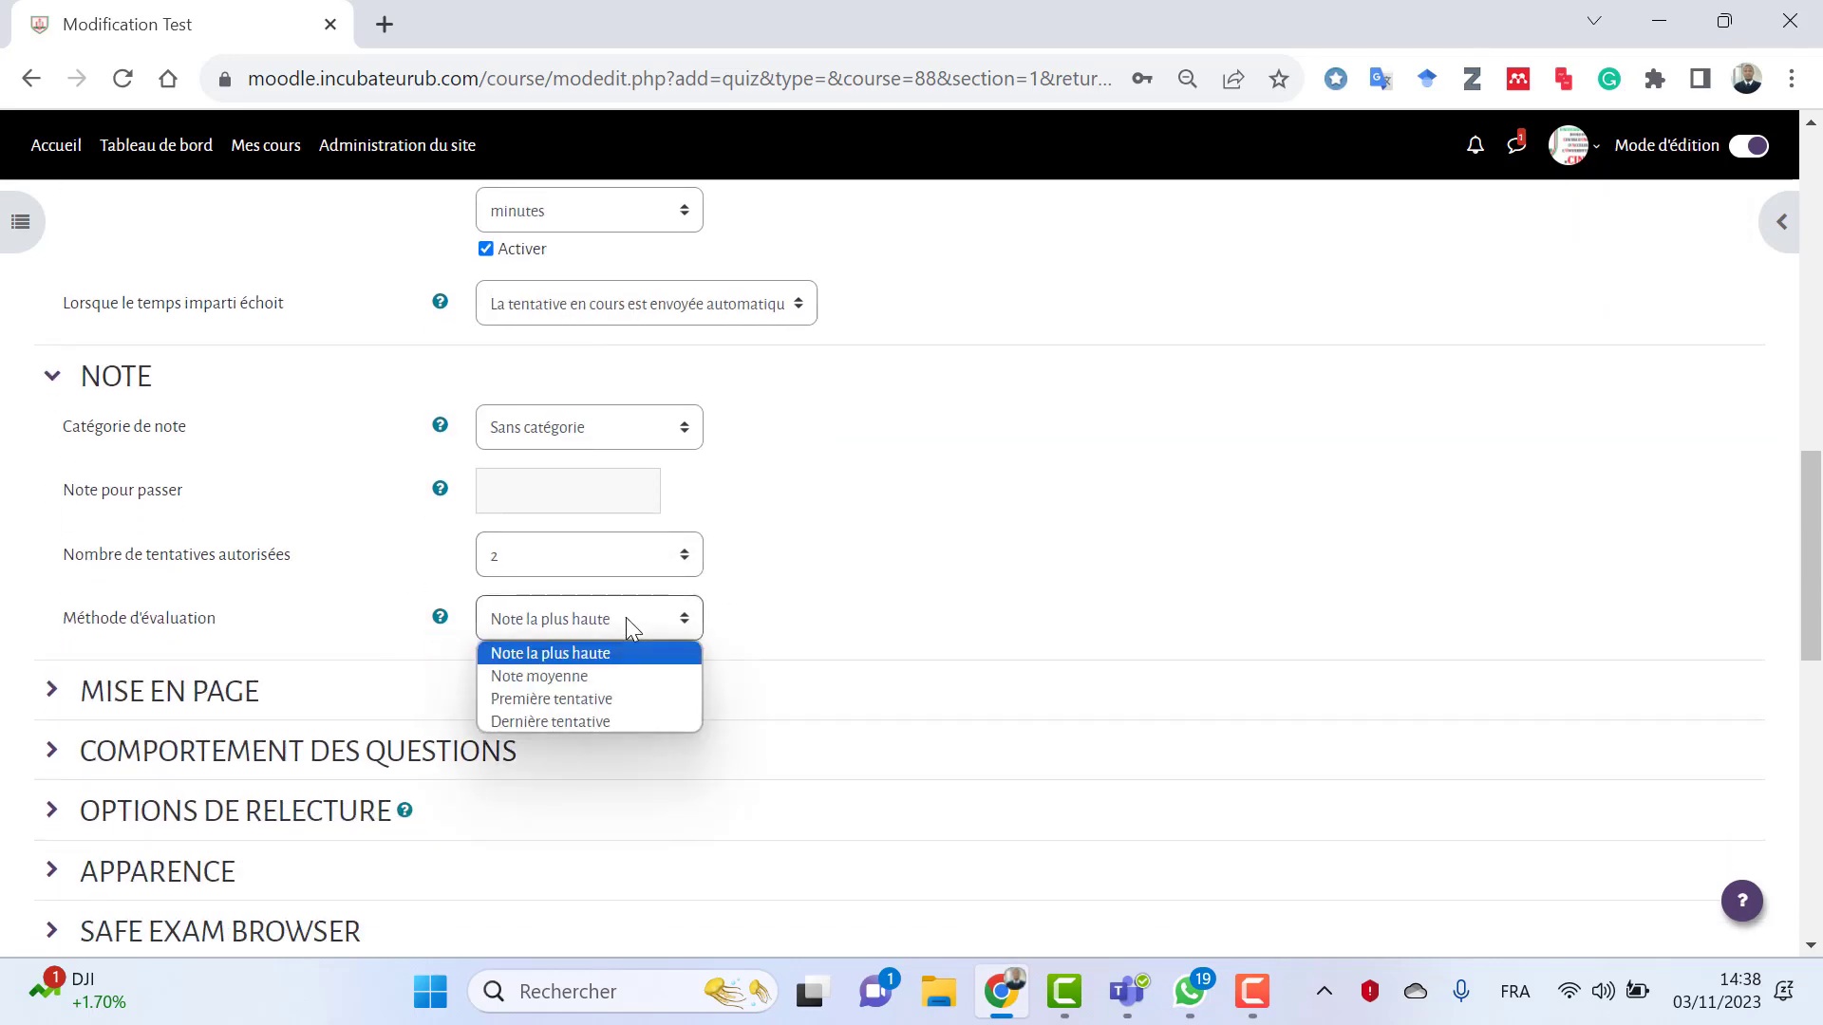
pyautogui.click(569, 720)
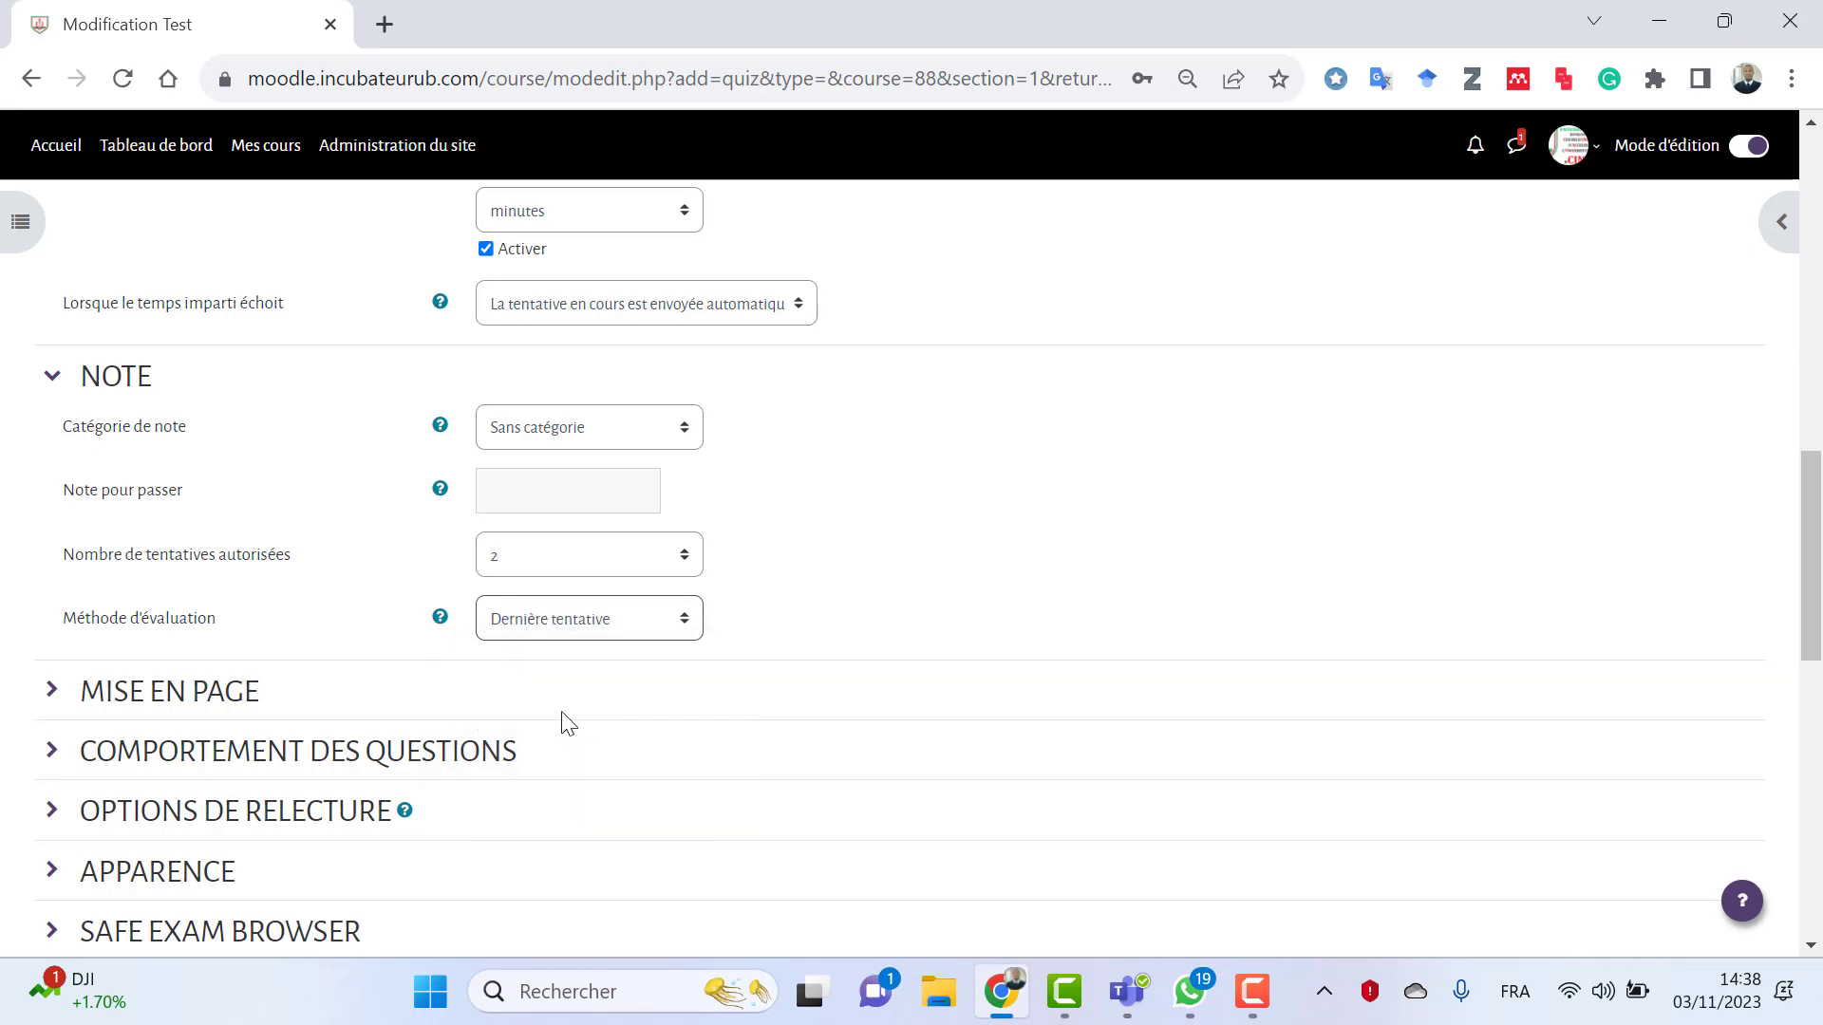
# - Review the test's Mise en page and Comportement des questions settings
pyautogui.scroll(-1, 199, 769)
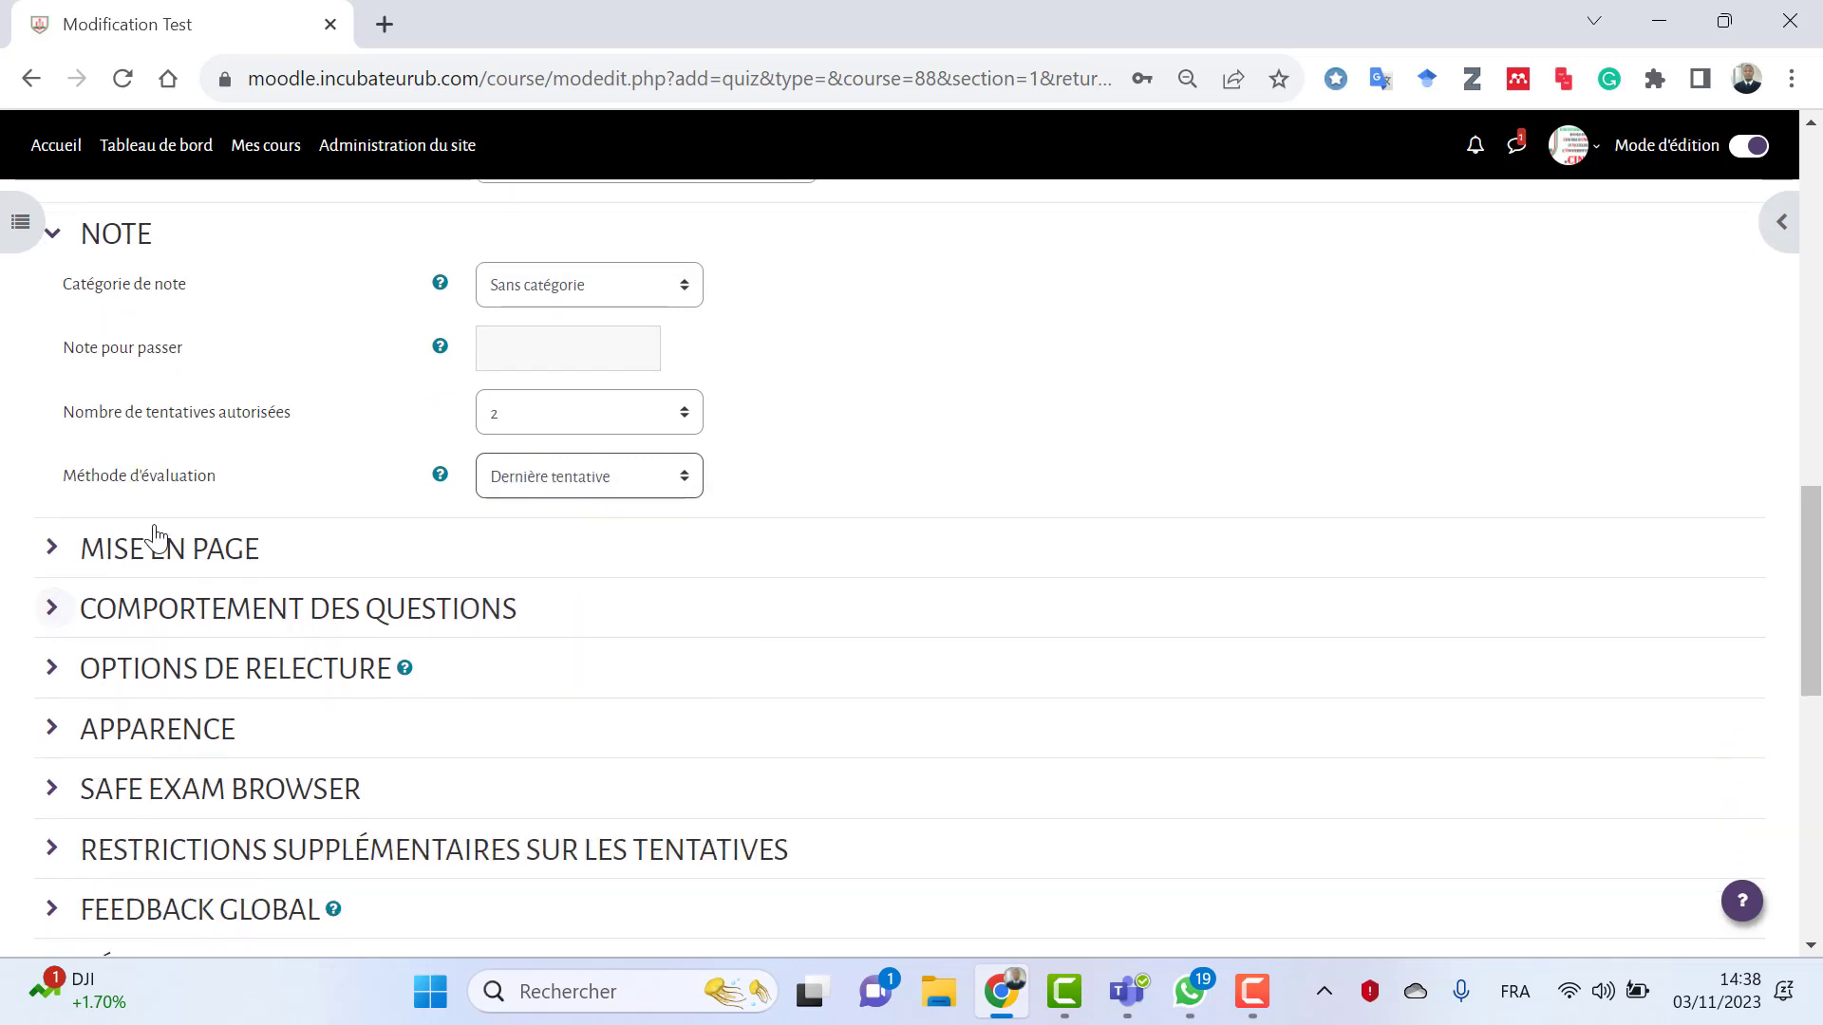
pyautogui.click(53, 548)
pyautogui.scroll(-1, 57, 598)
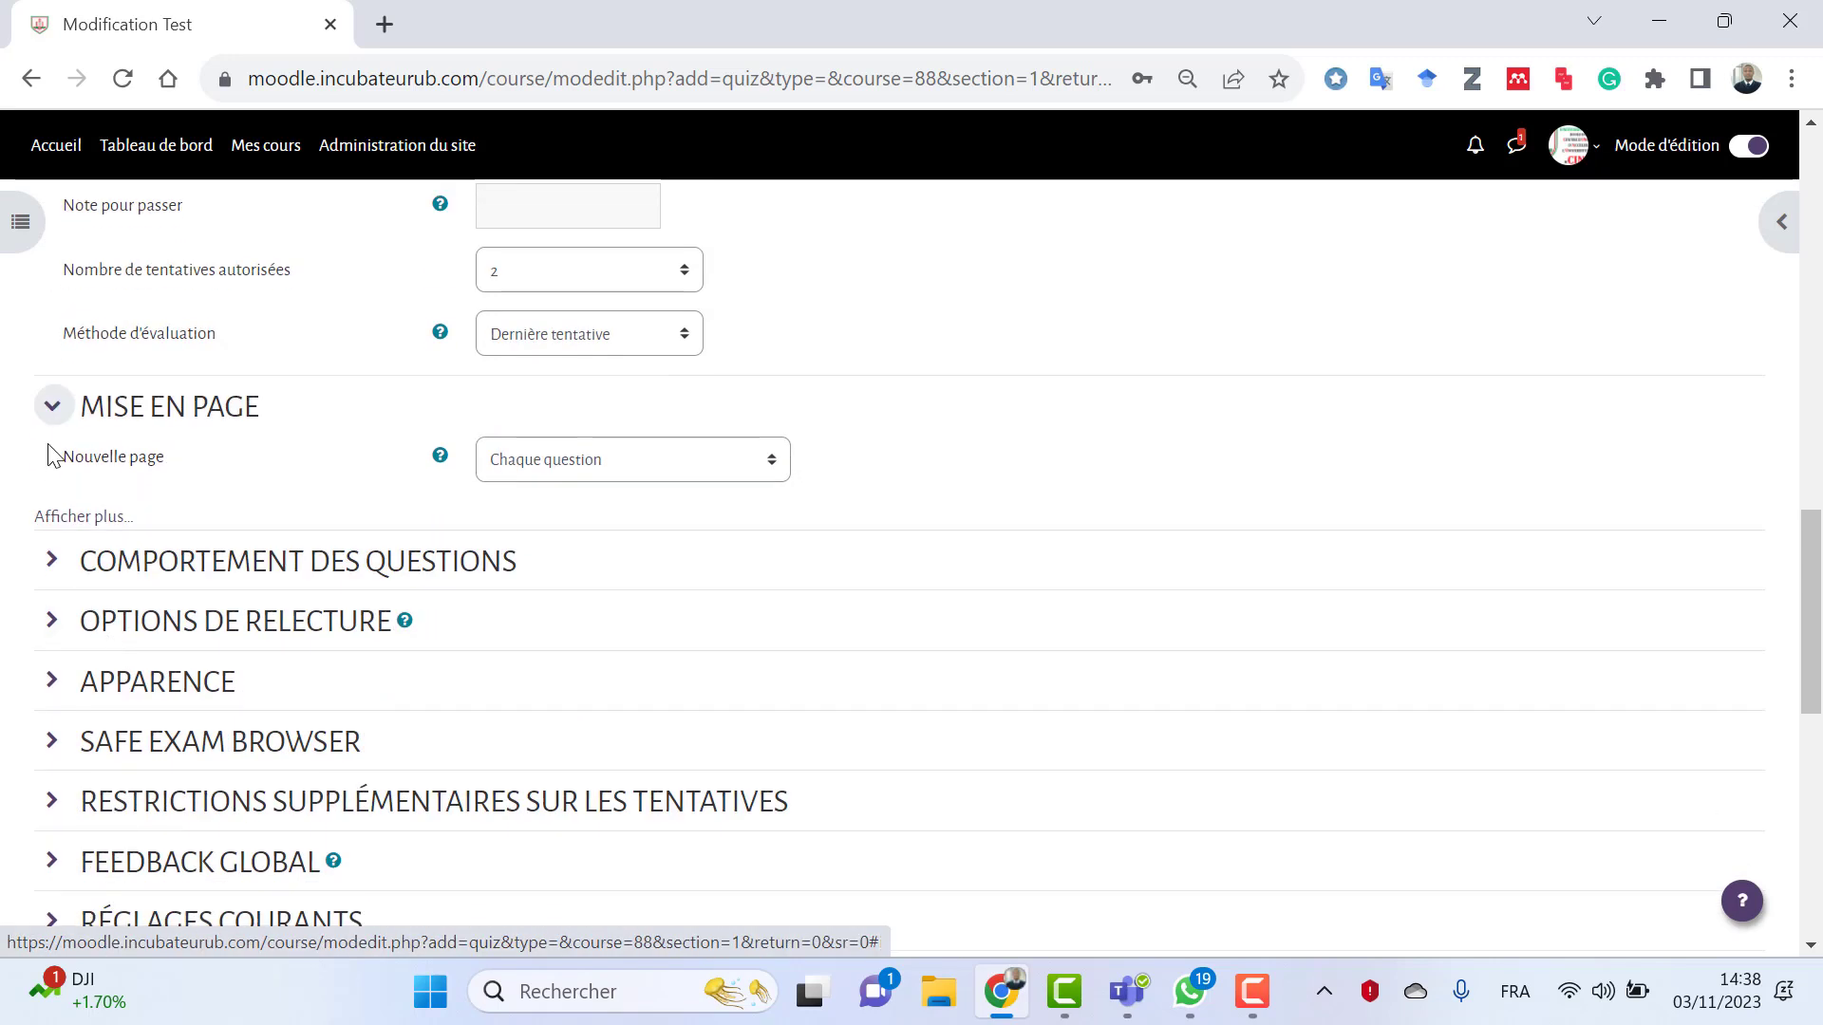
pyautogui.click(53, 408)
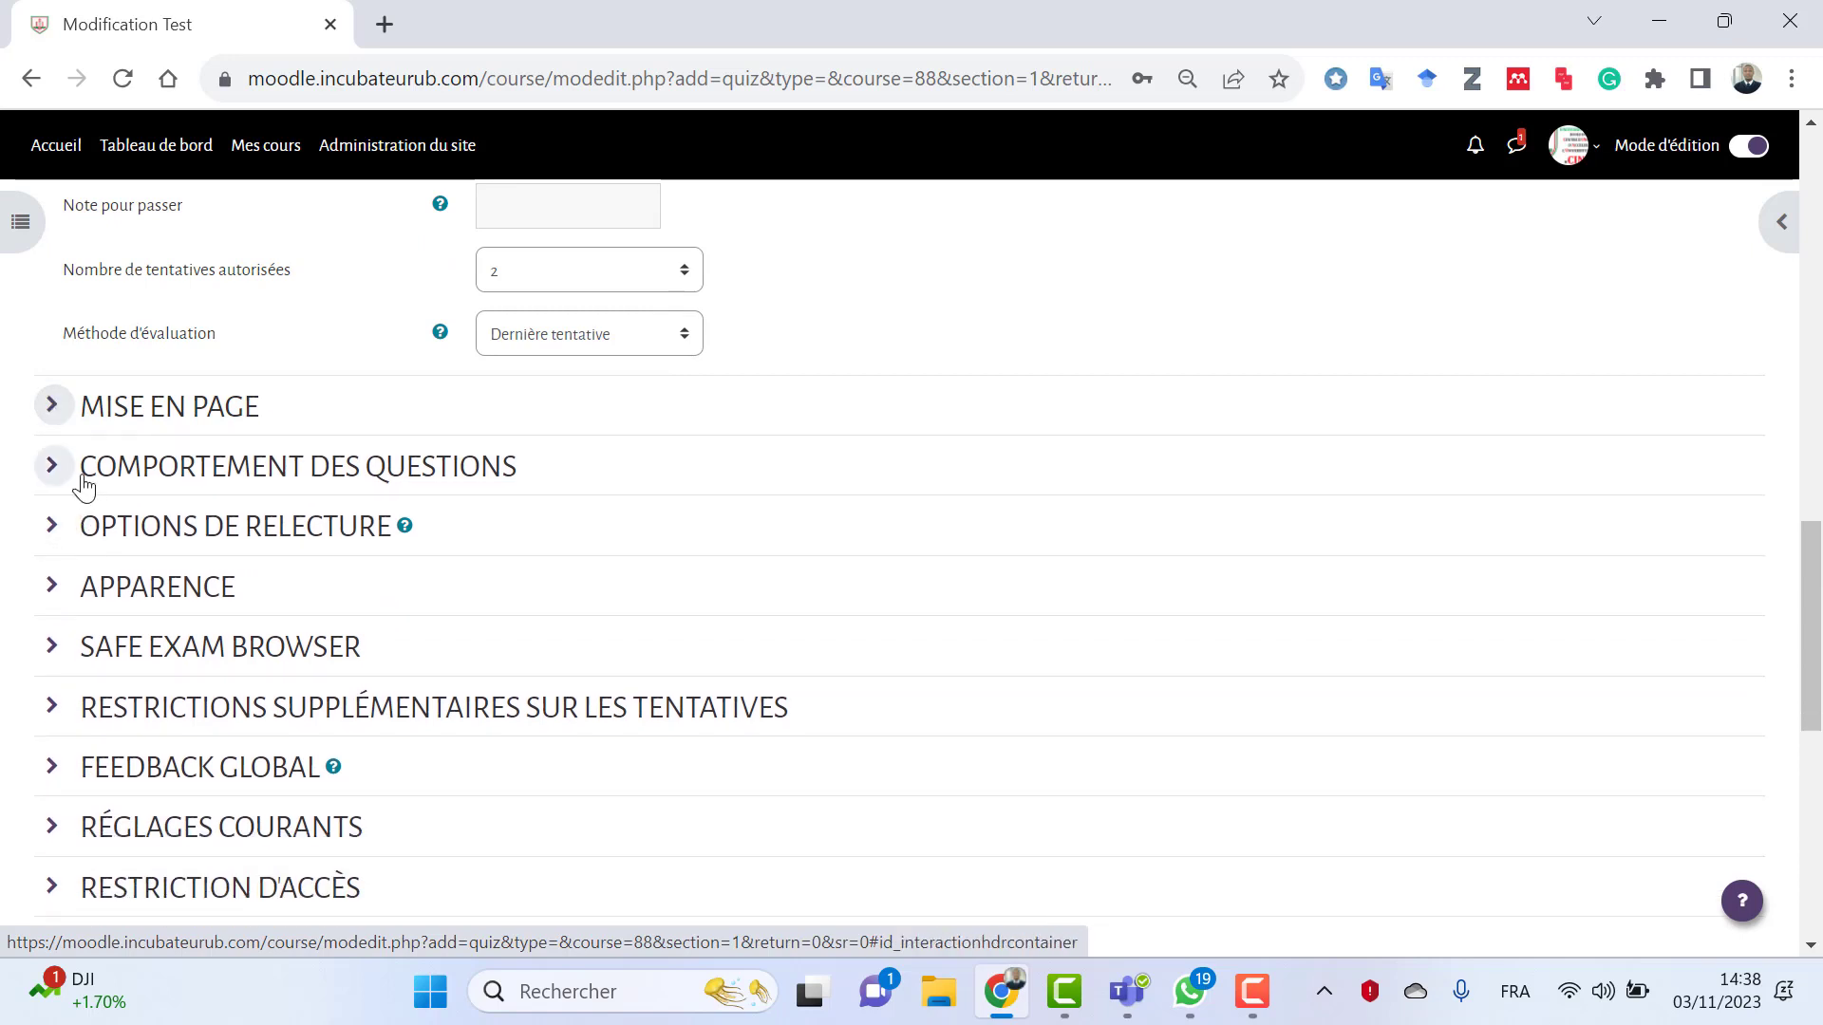
pyautogui.click(67, 473)
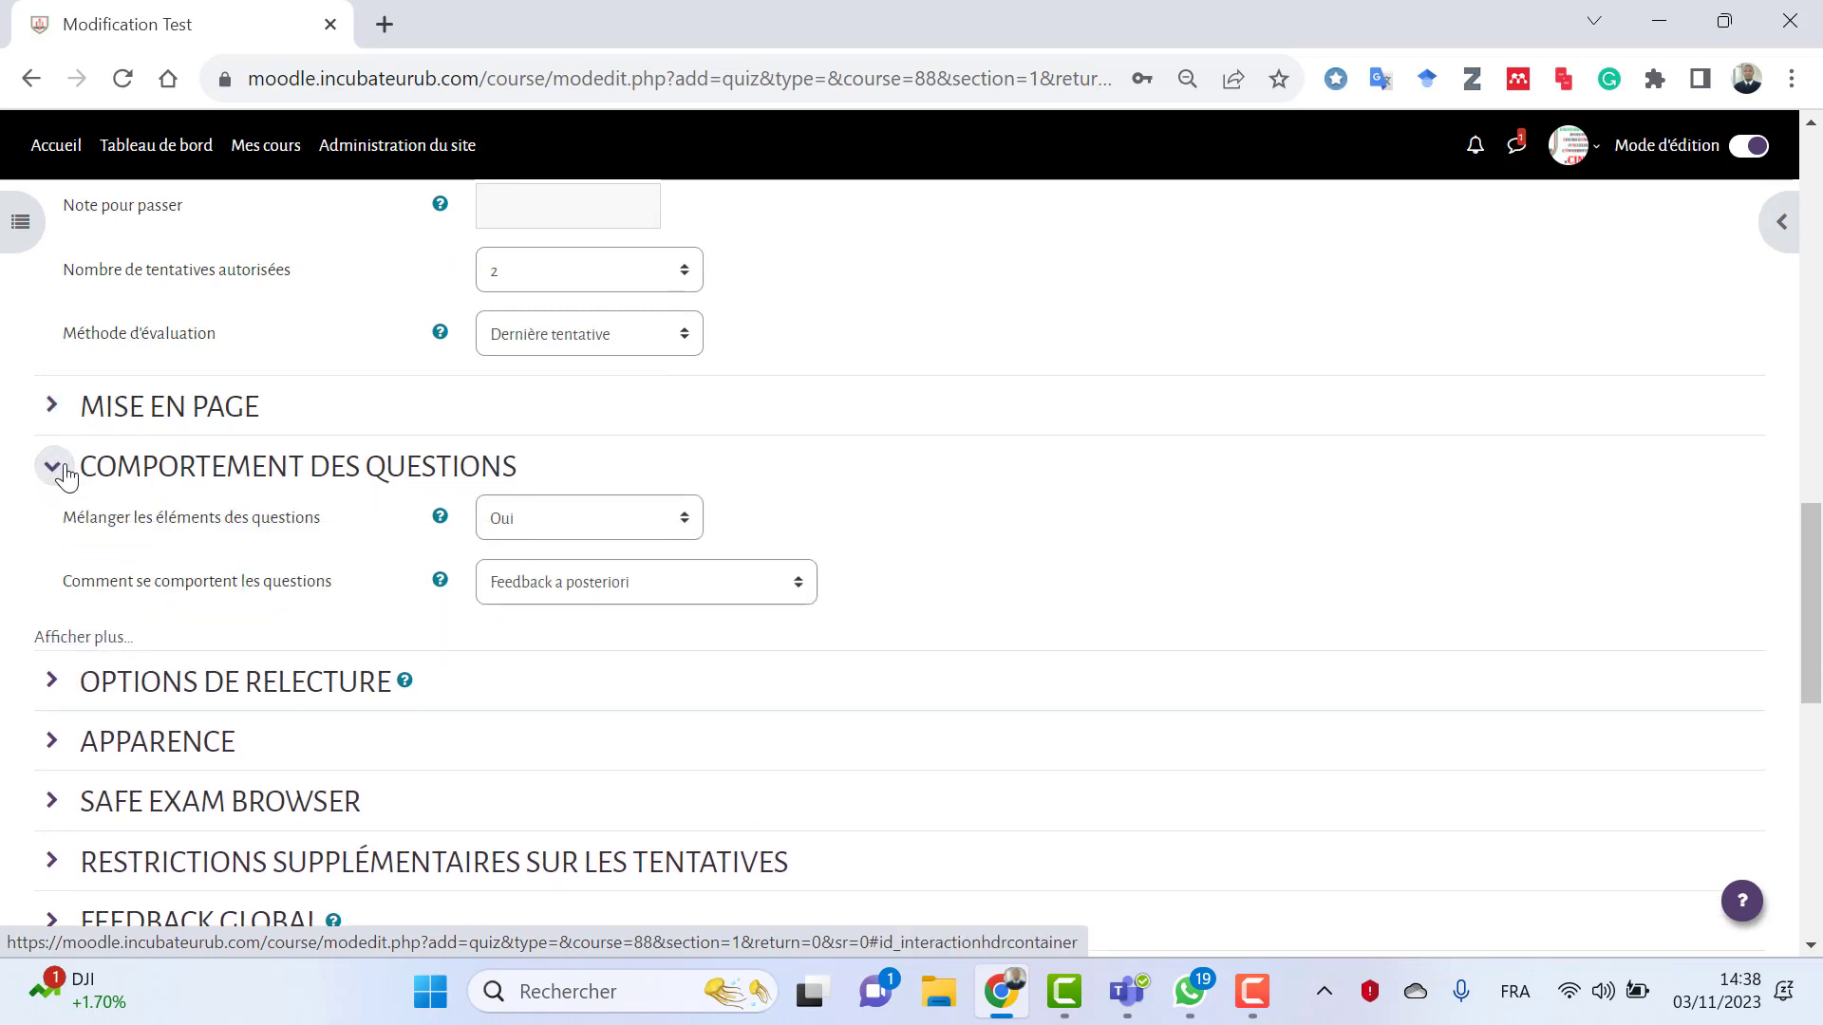
pyautogui.click(63, 475)
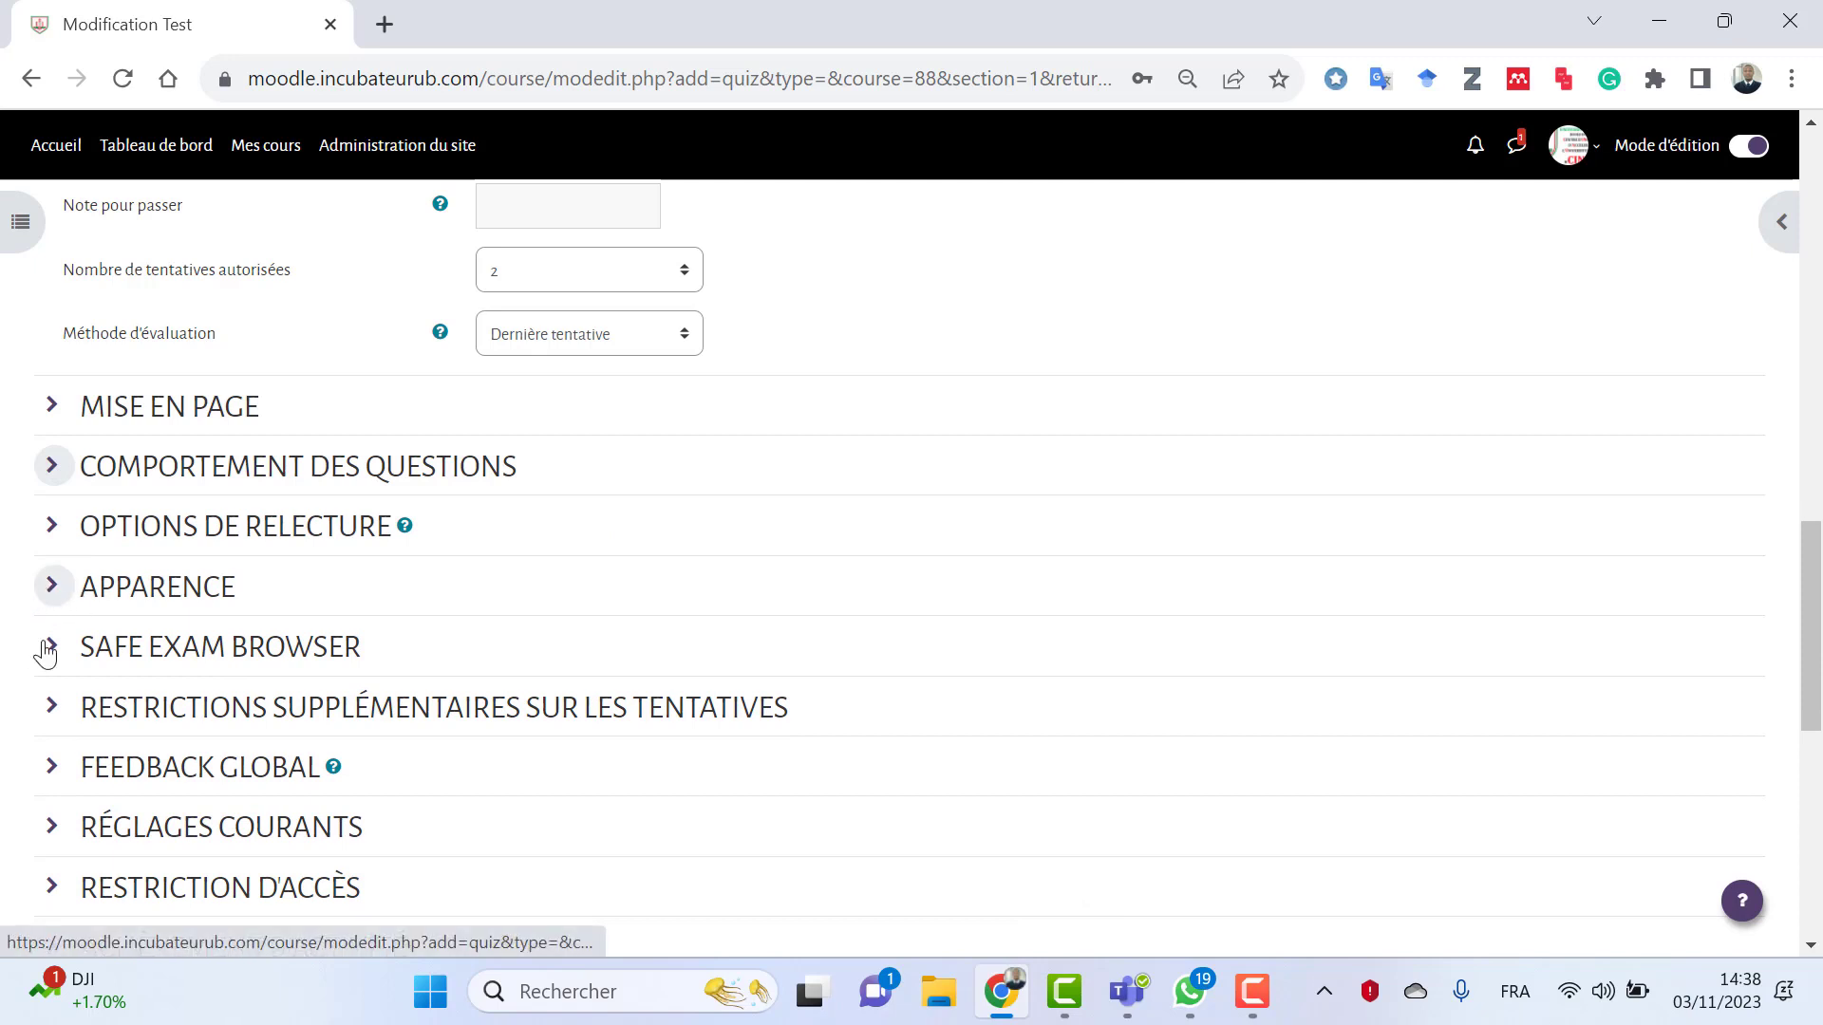
# - Review the test's Options de relecture and Apparence settings
pyautogui.scroll(-1, 46, 646)
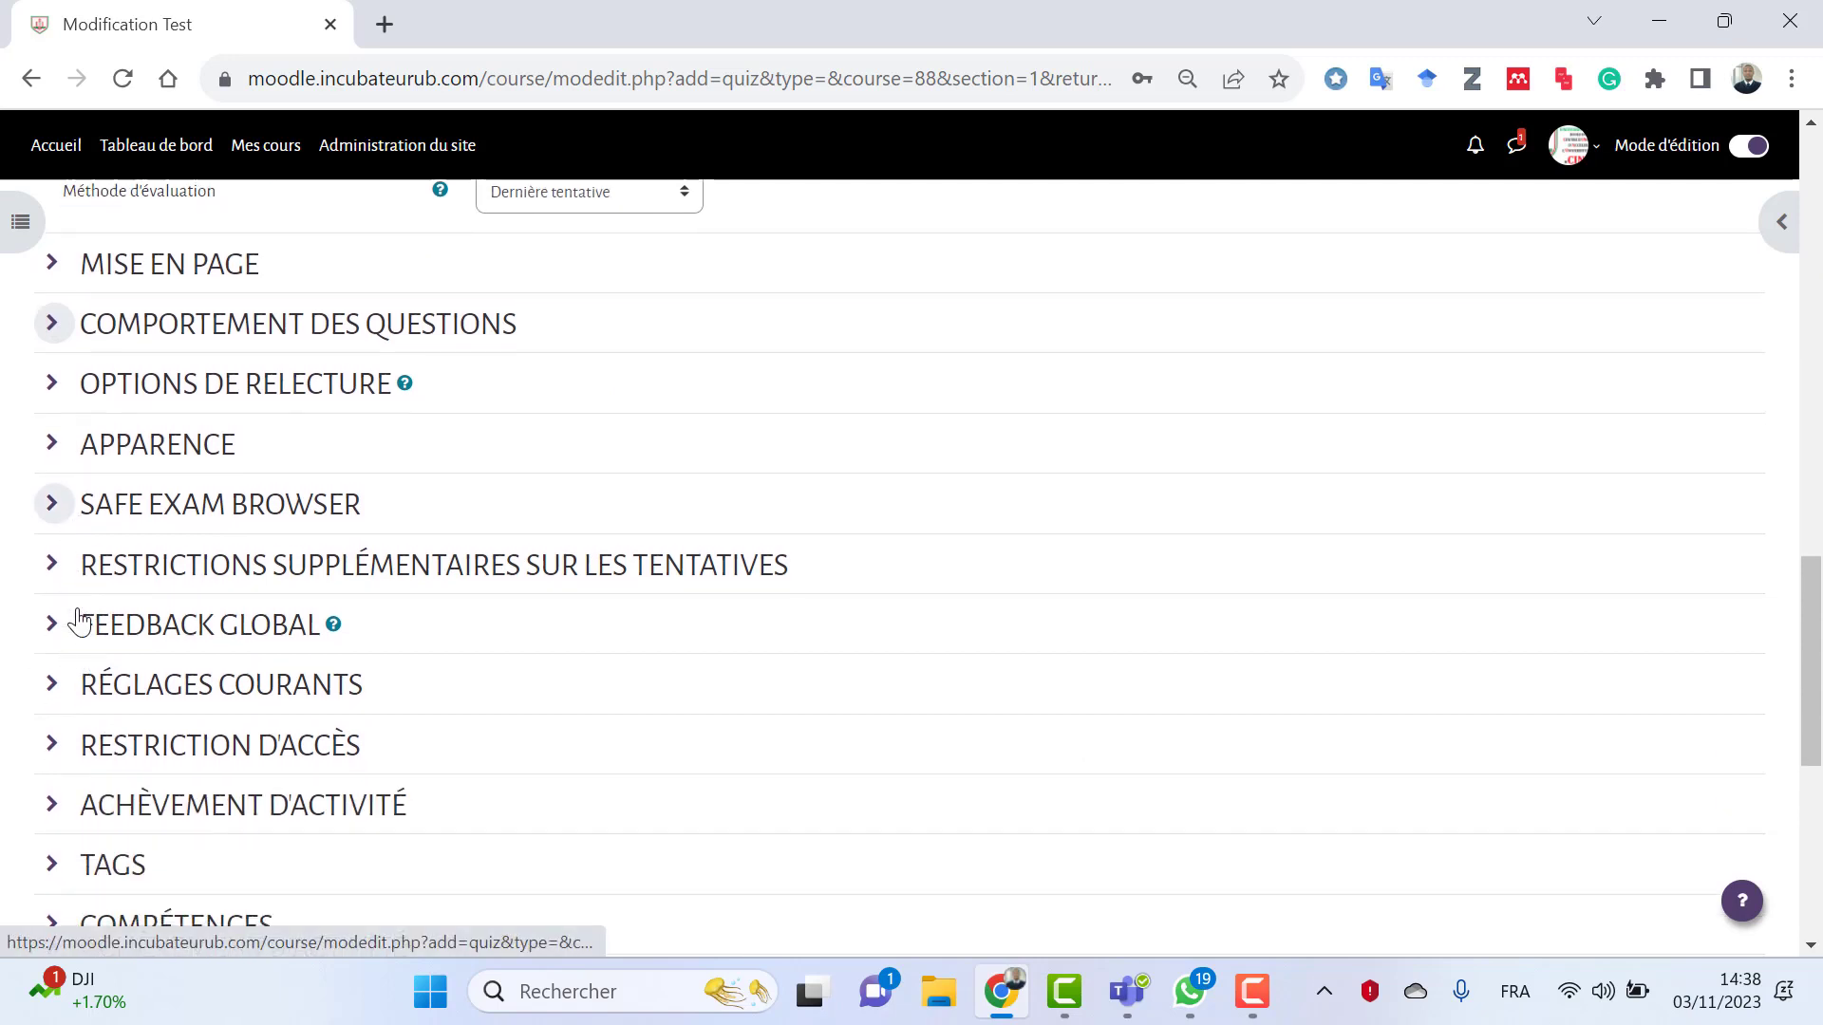
pyautogui.click(59, 391)
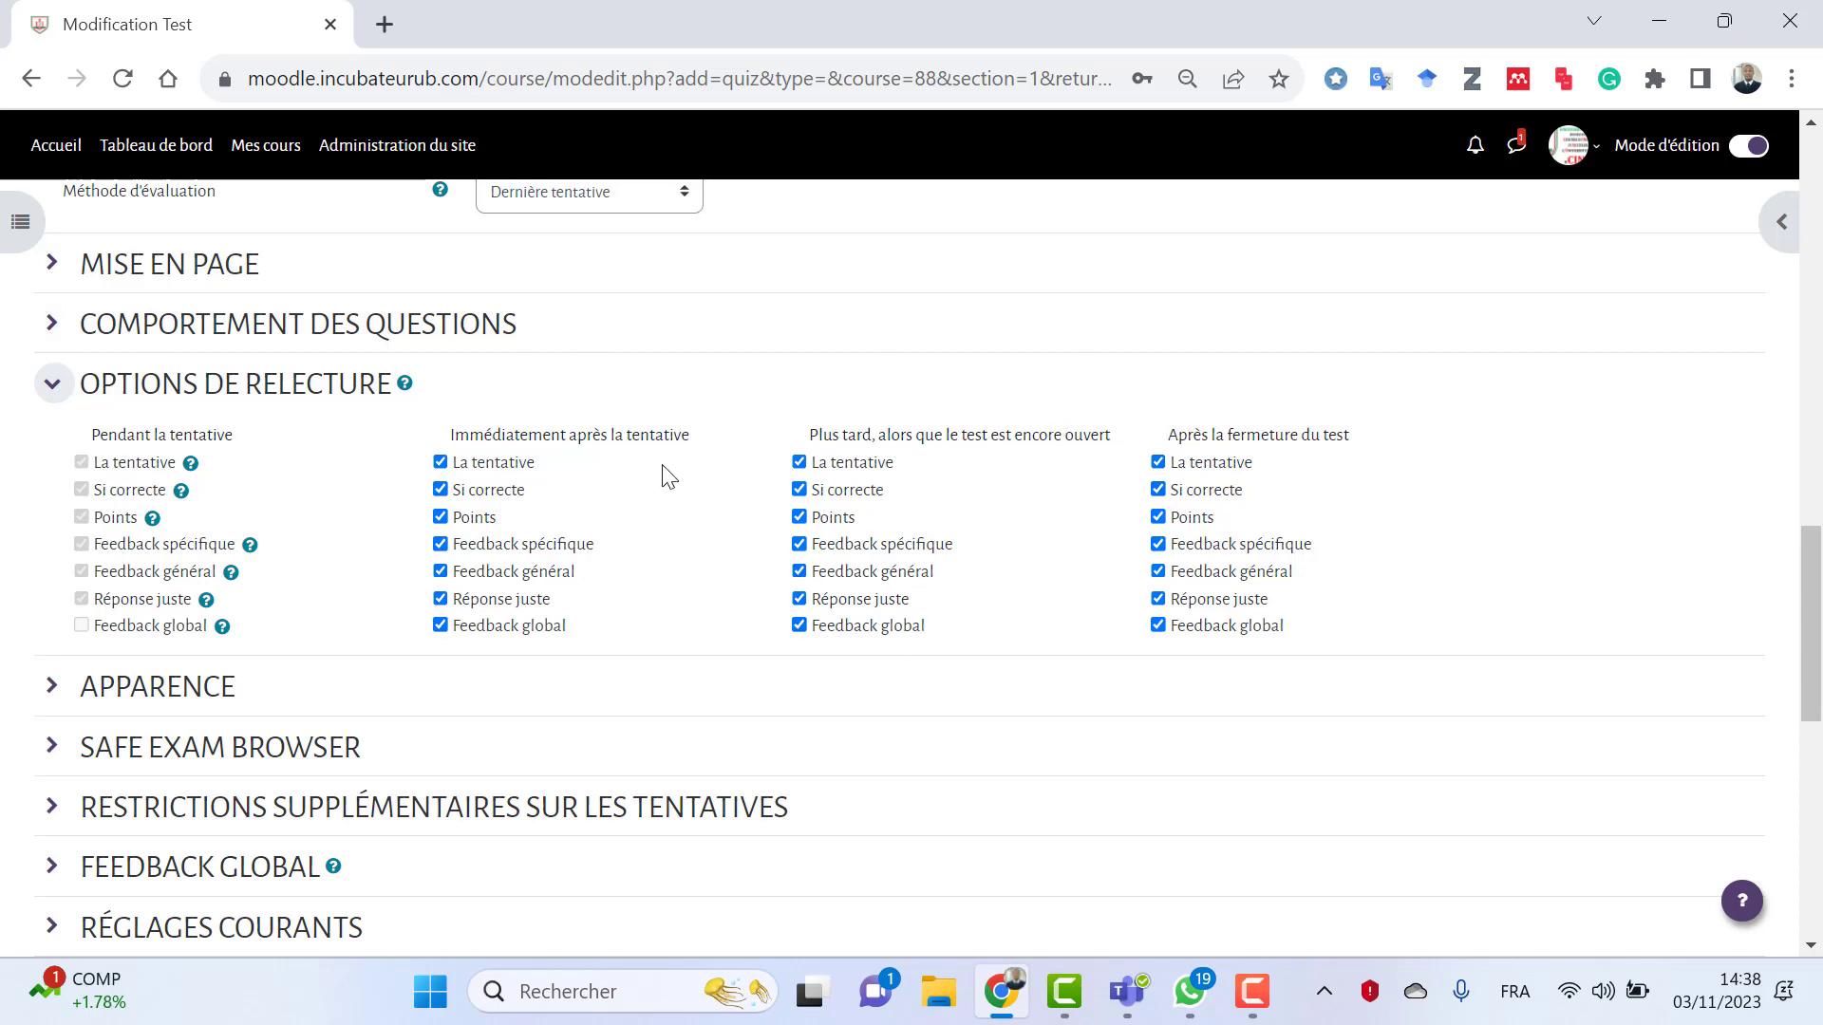
pyautogui.click(53, 389)
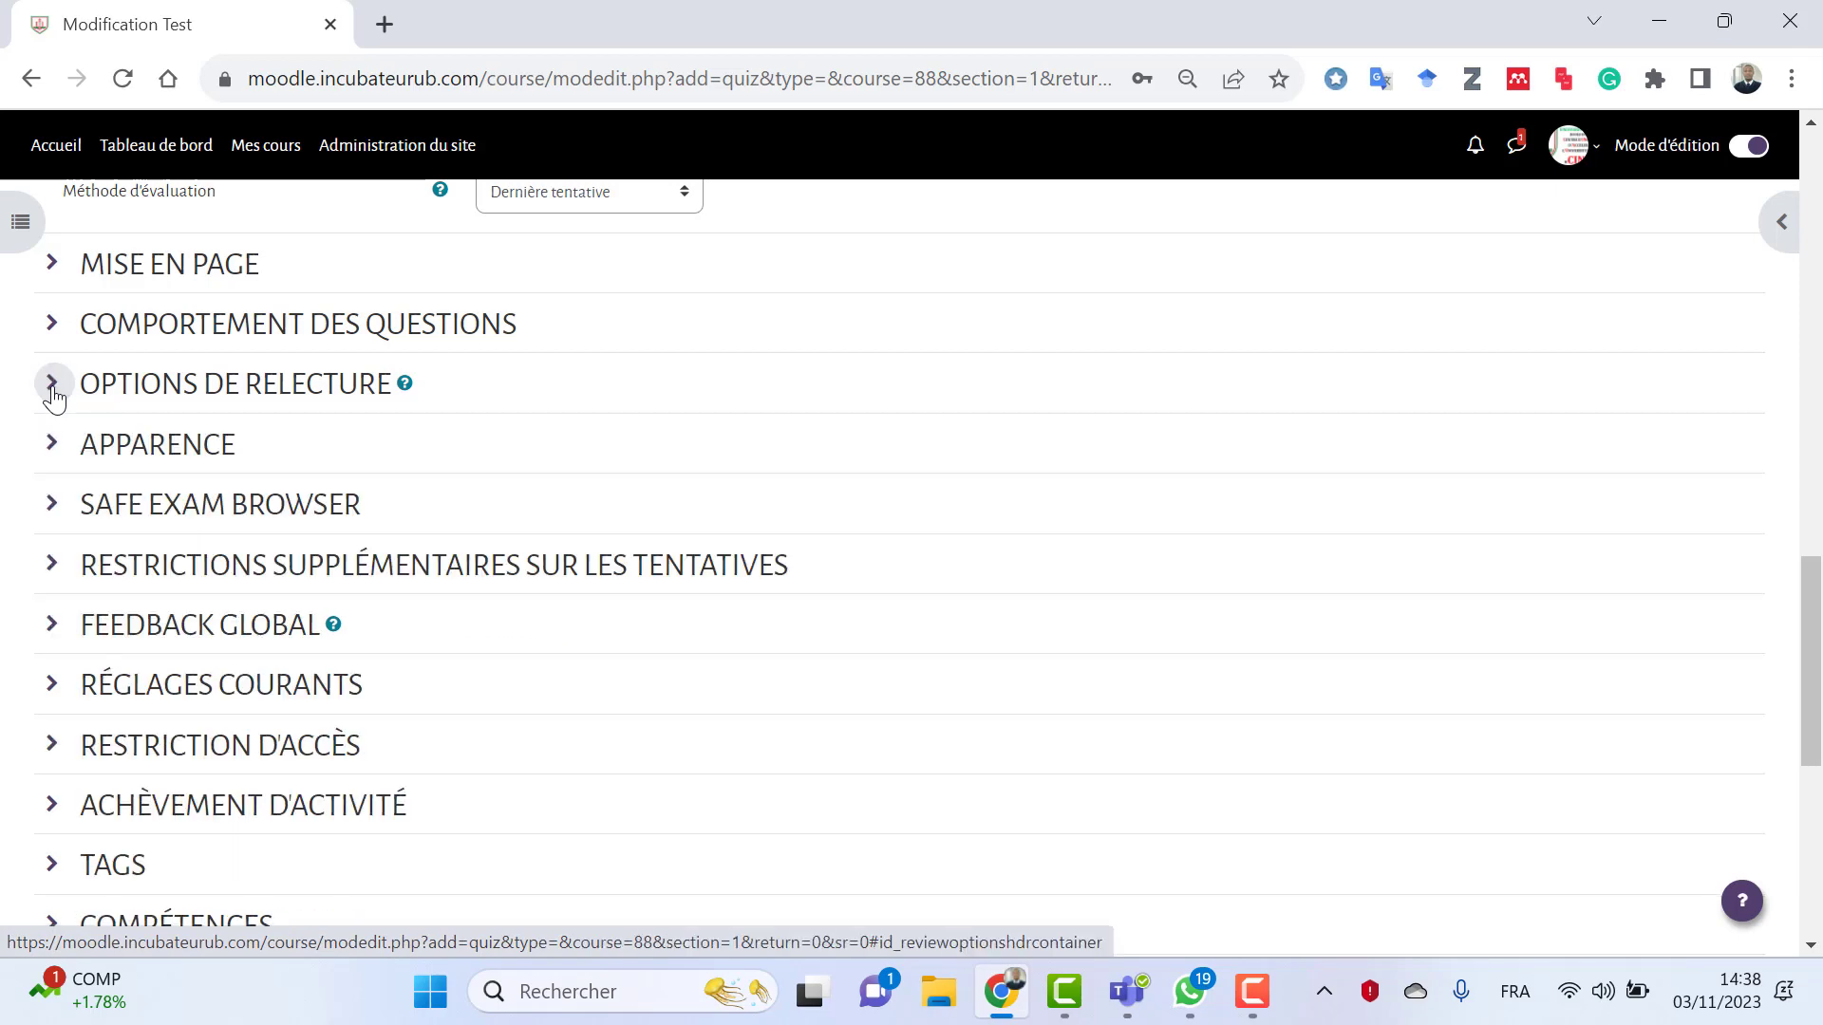
pyautogui.click(54, 444)
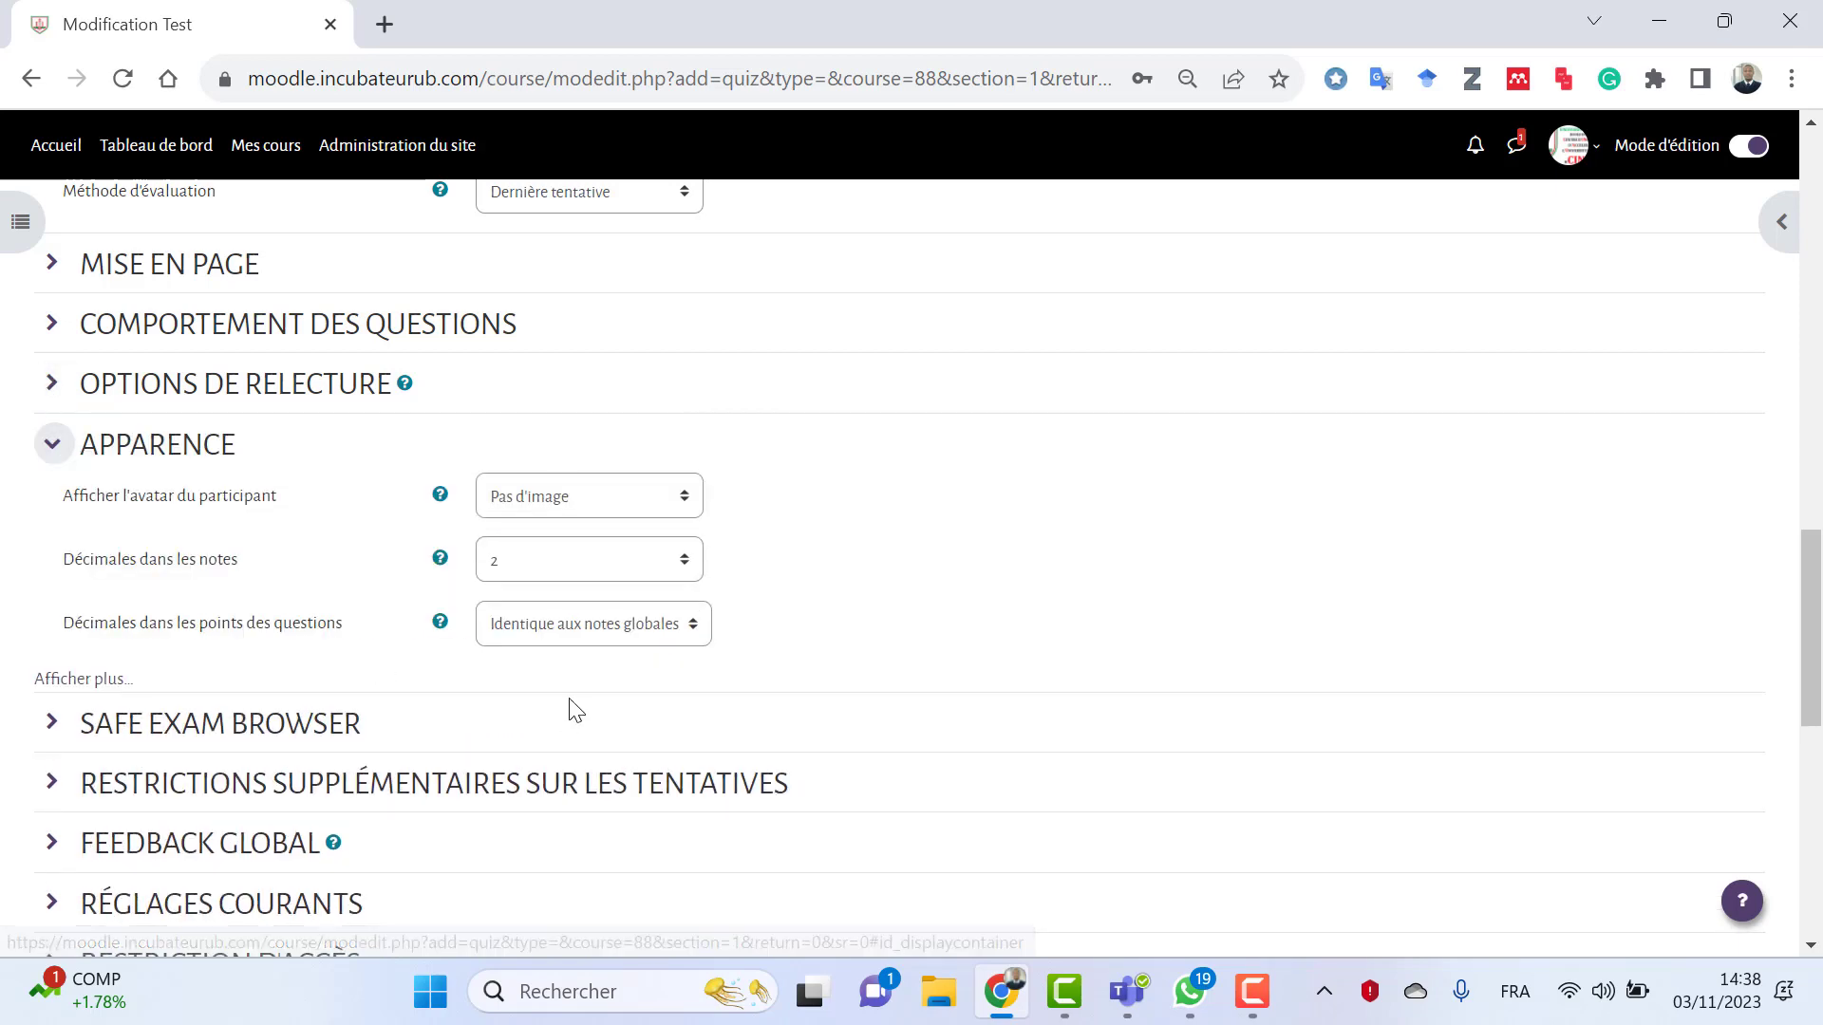
pyautogui.scroll(-2, 212, 659)
pyautogui.click(53, 302)
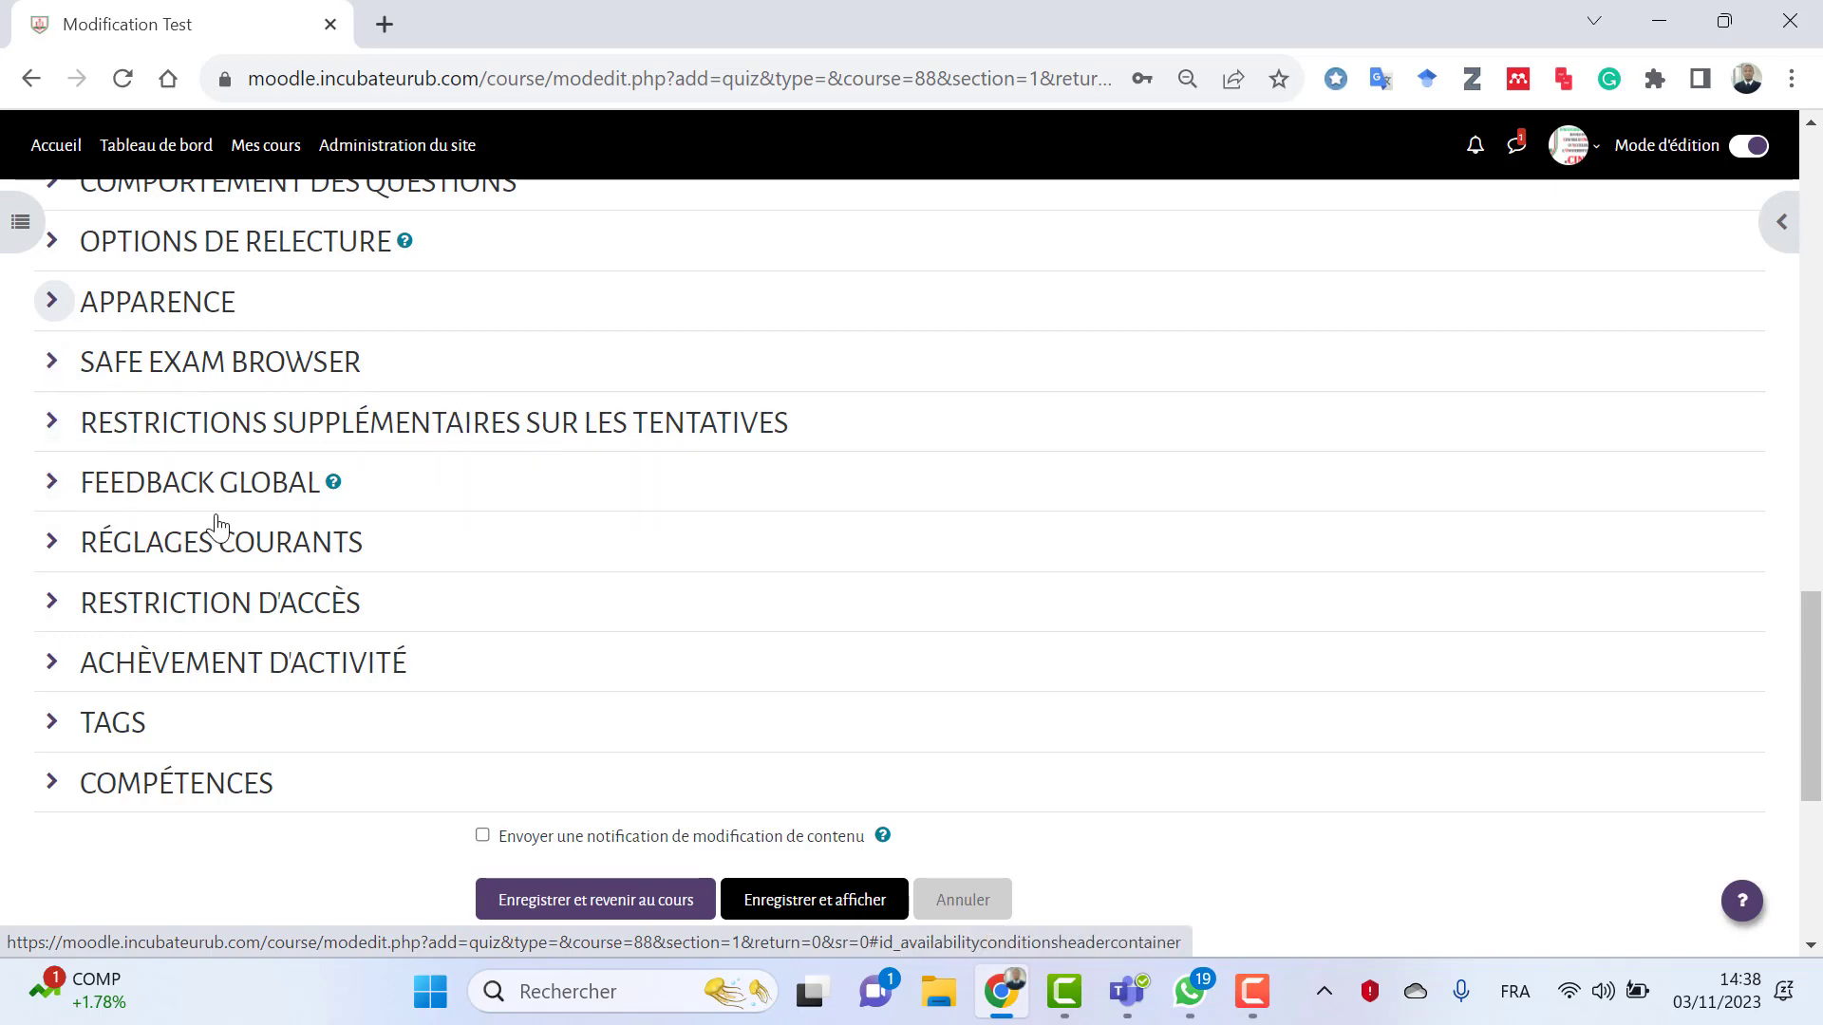
# - Review the Feedback global settings, including the feedback fields and grade limits
pyautogui.click(52, 483)
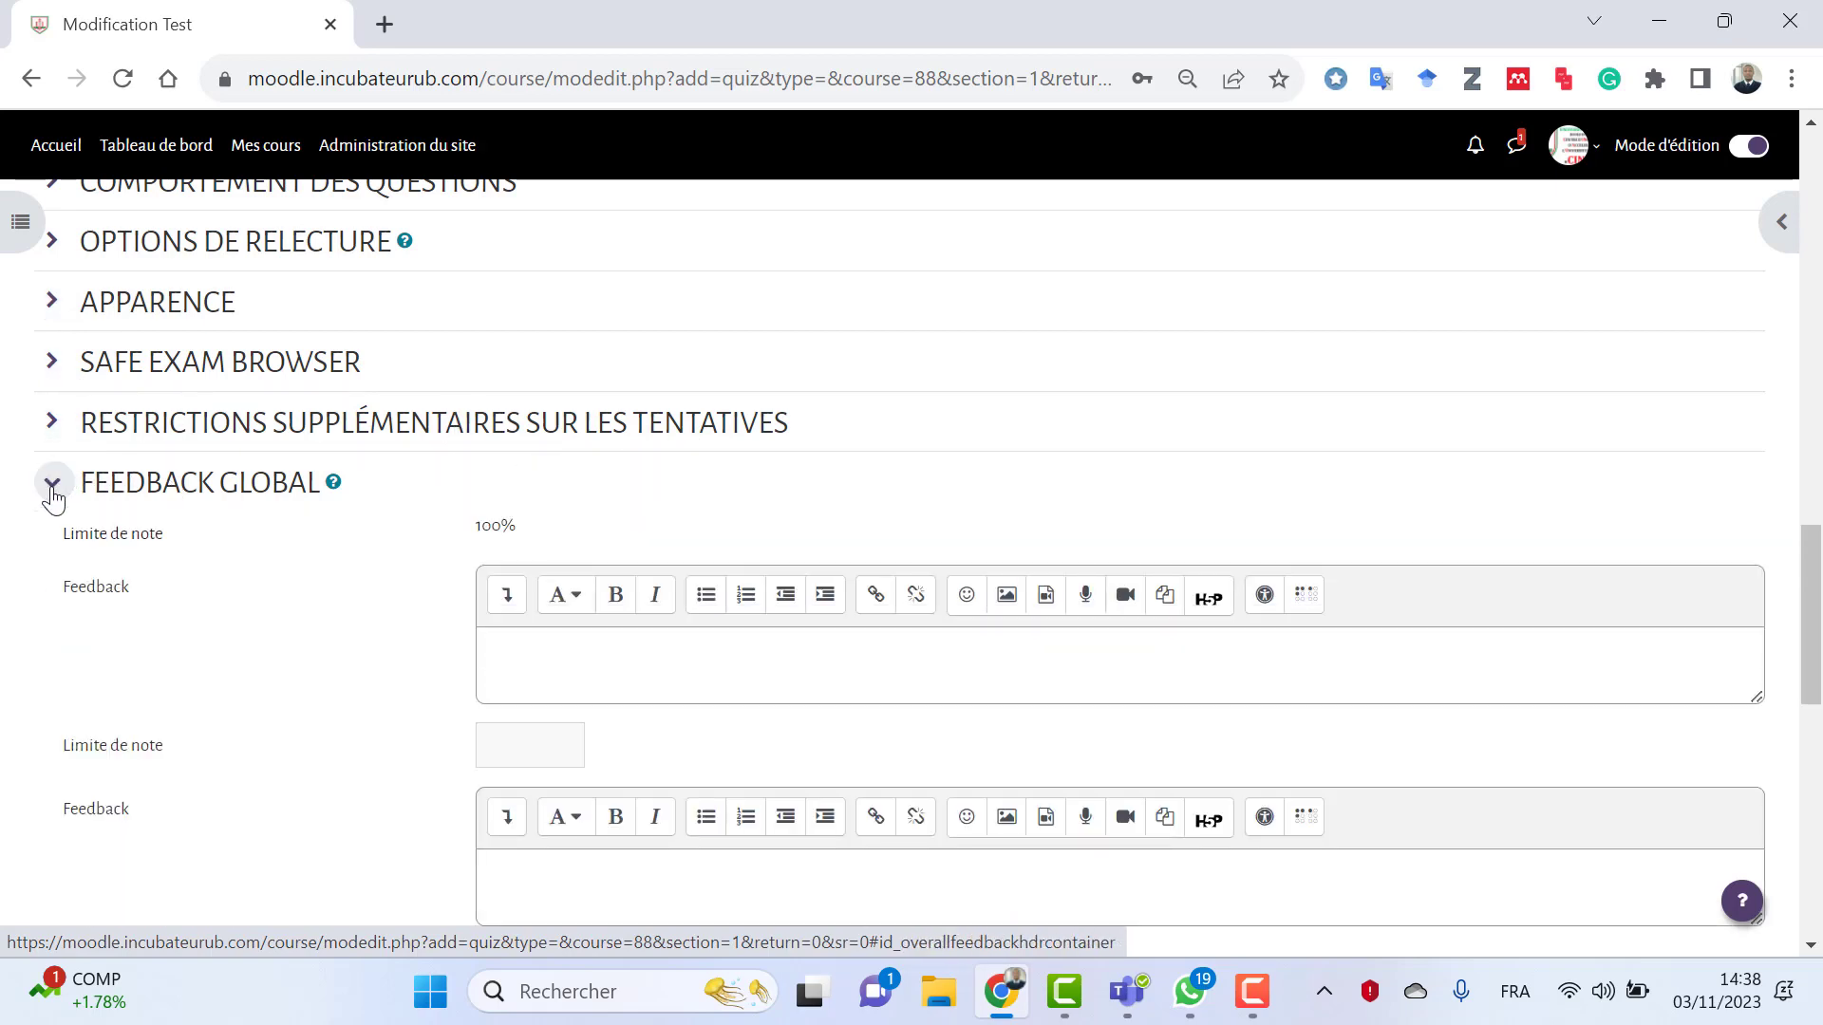
pyautogui.scroll(-3, 818, 721)
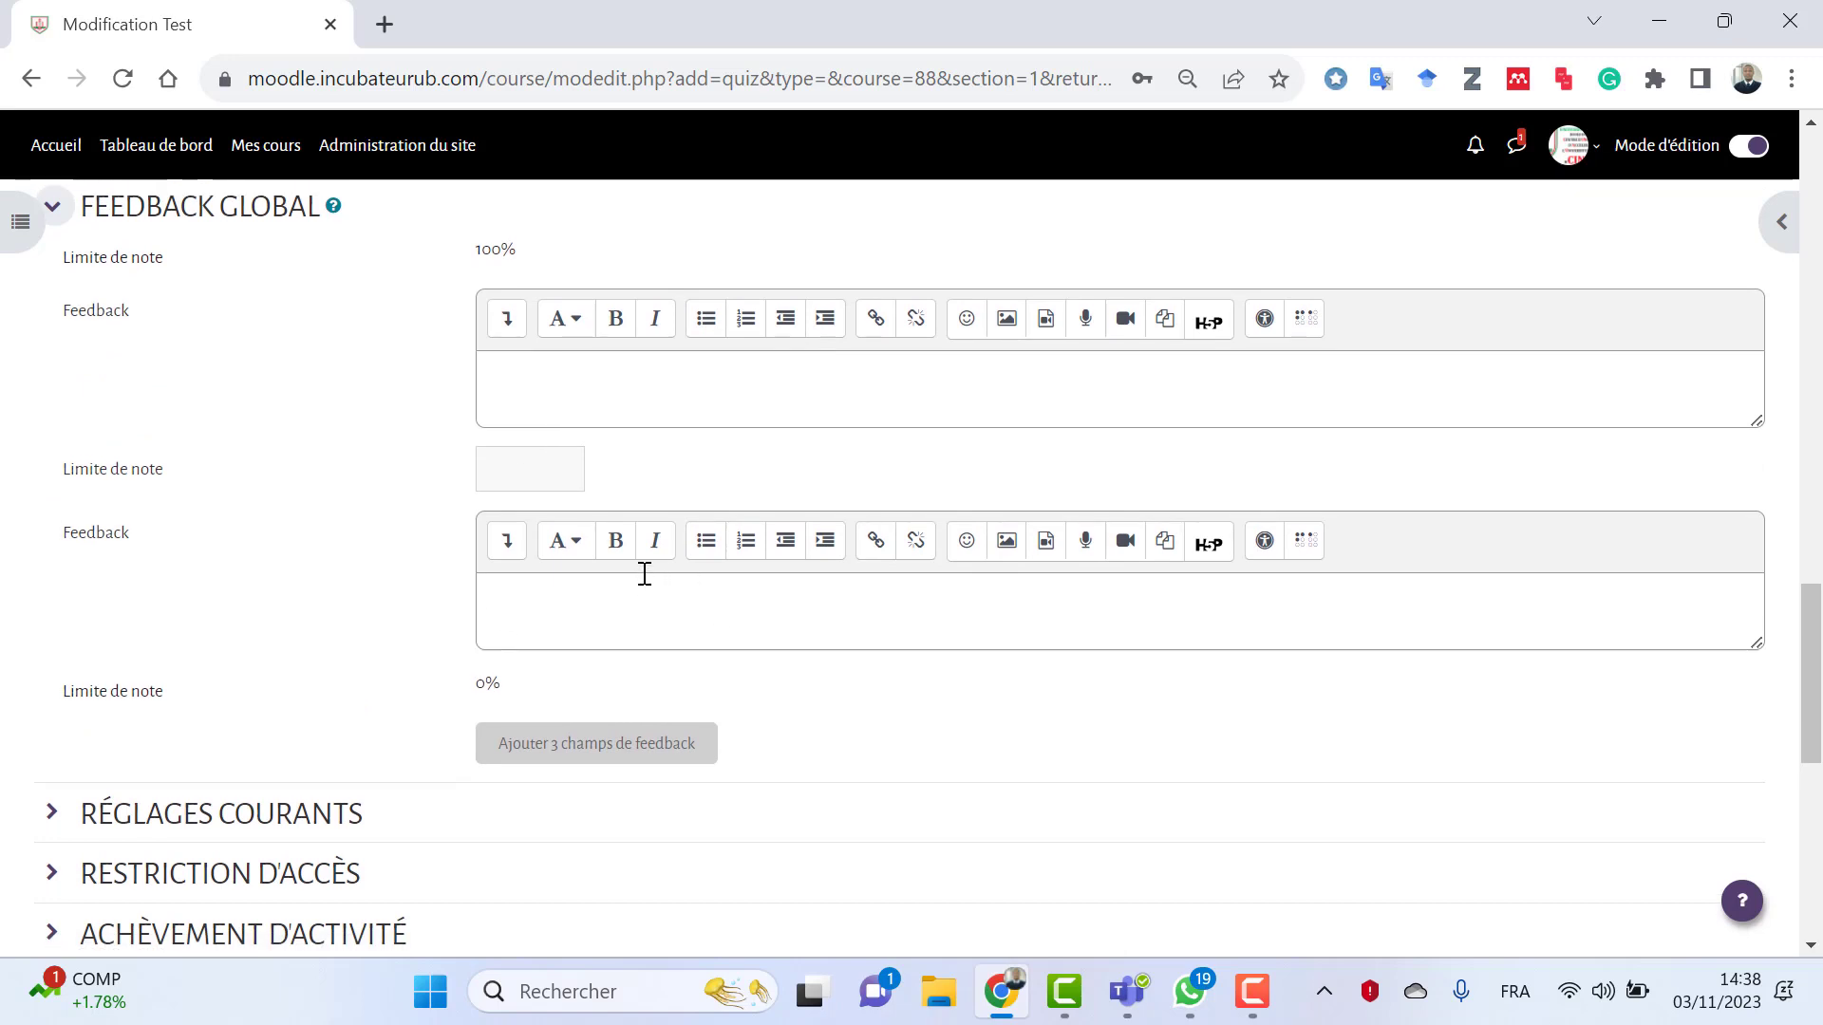
pyautogui.scroll(3, 643, 573)
pyautogui.click(52, 482)
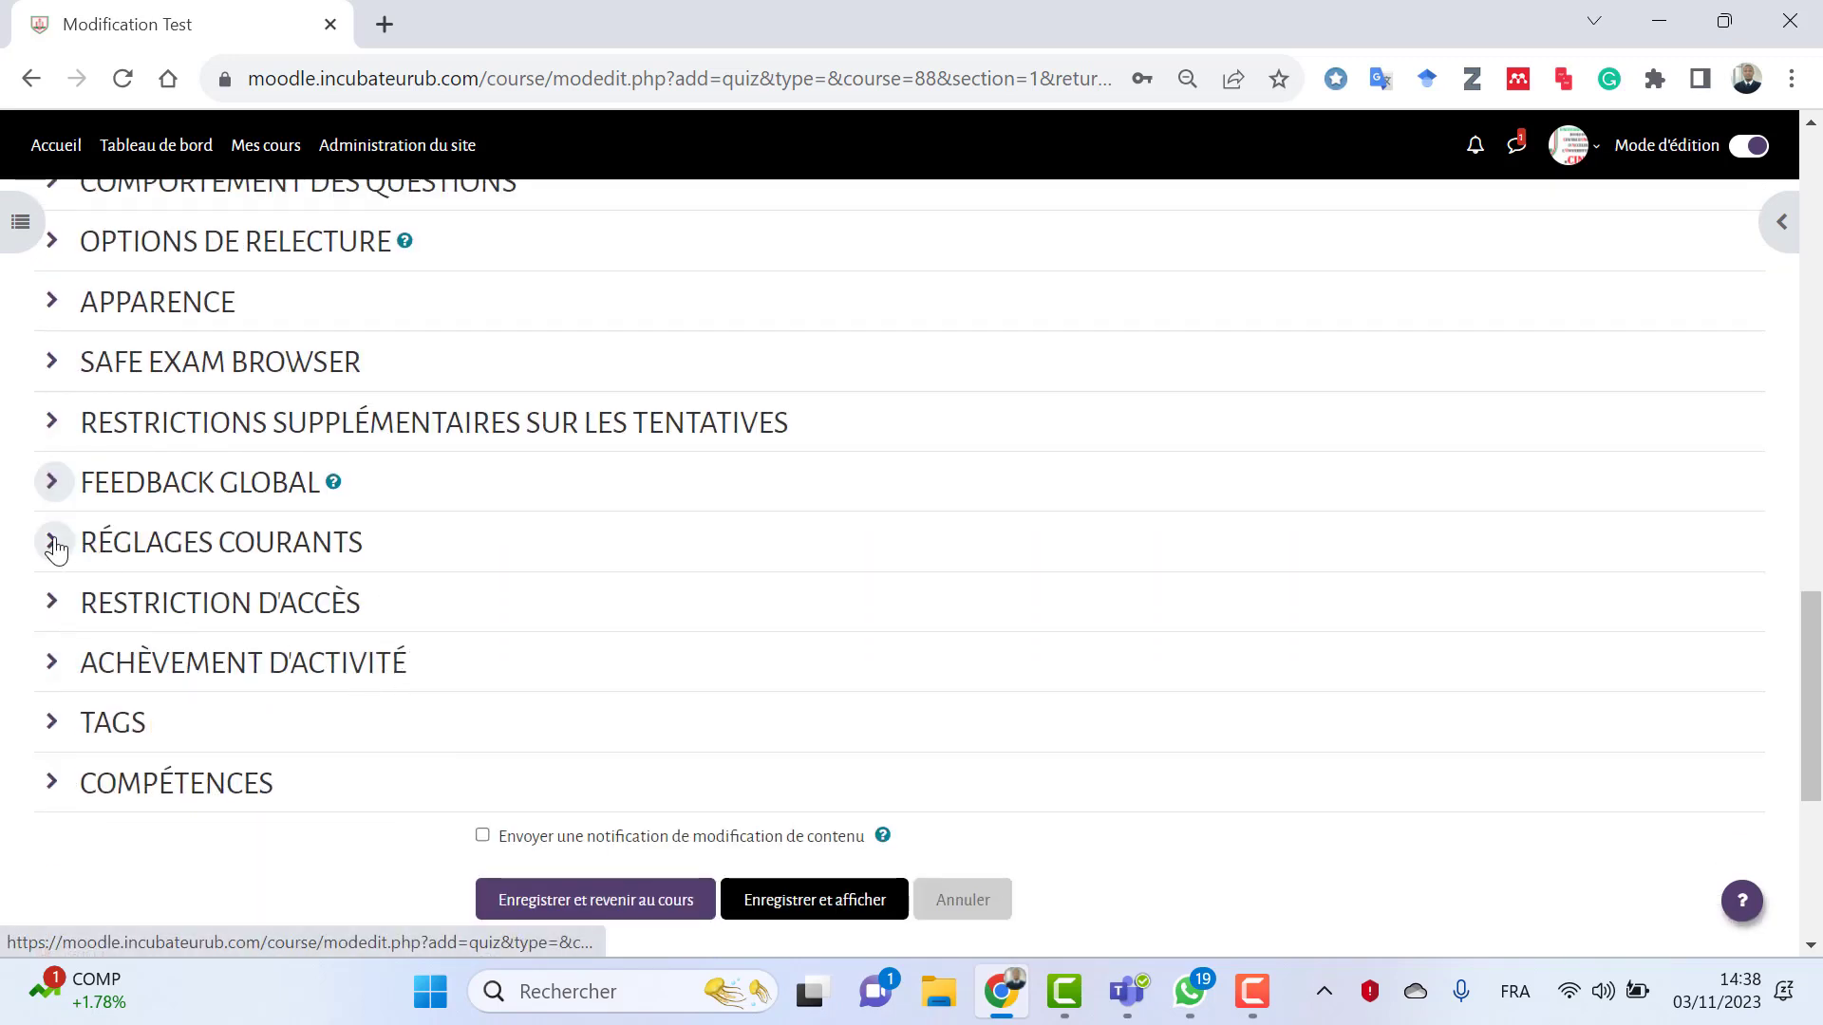
# - Review the restriction types that can be added under Restriction d'accès without adding one
pyautogui.click(53, 604)
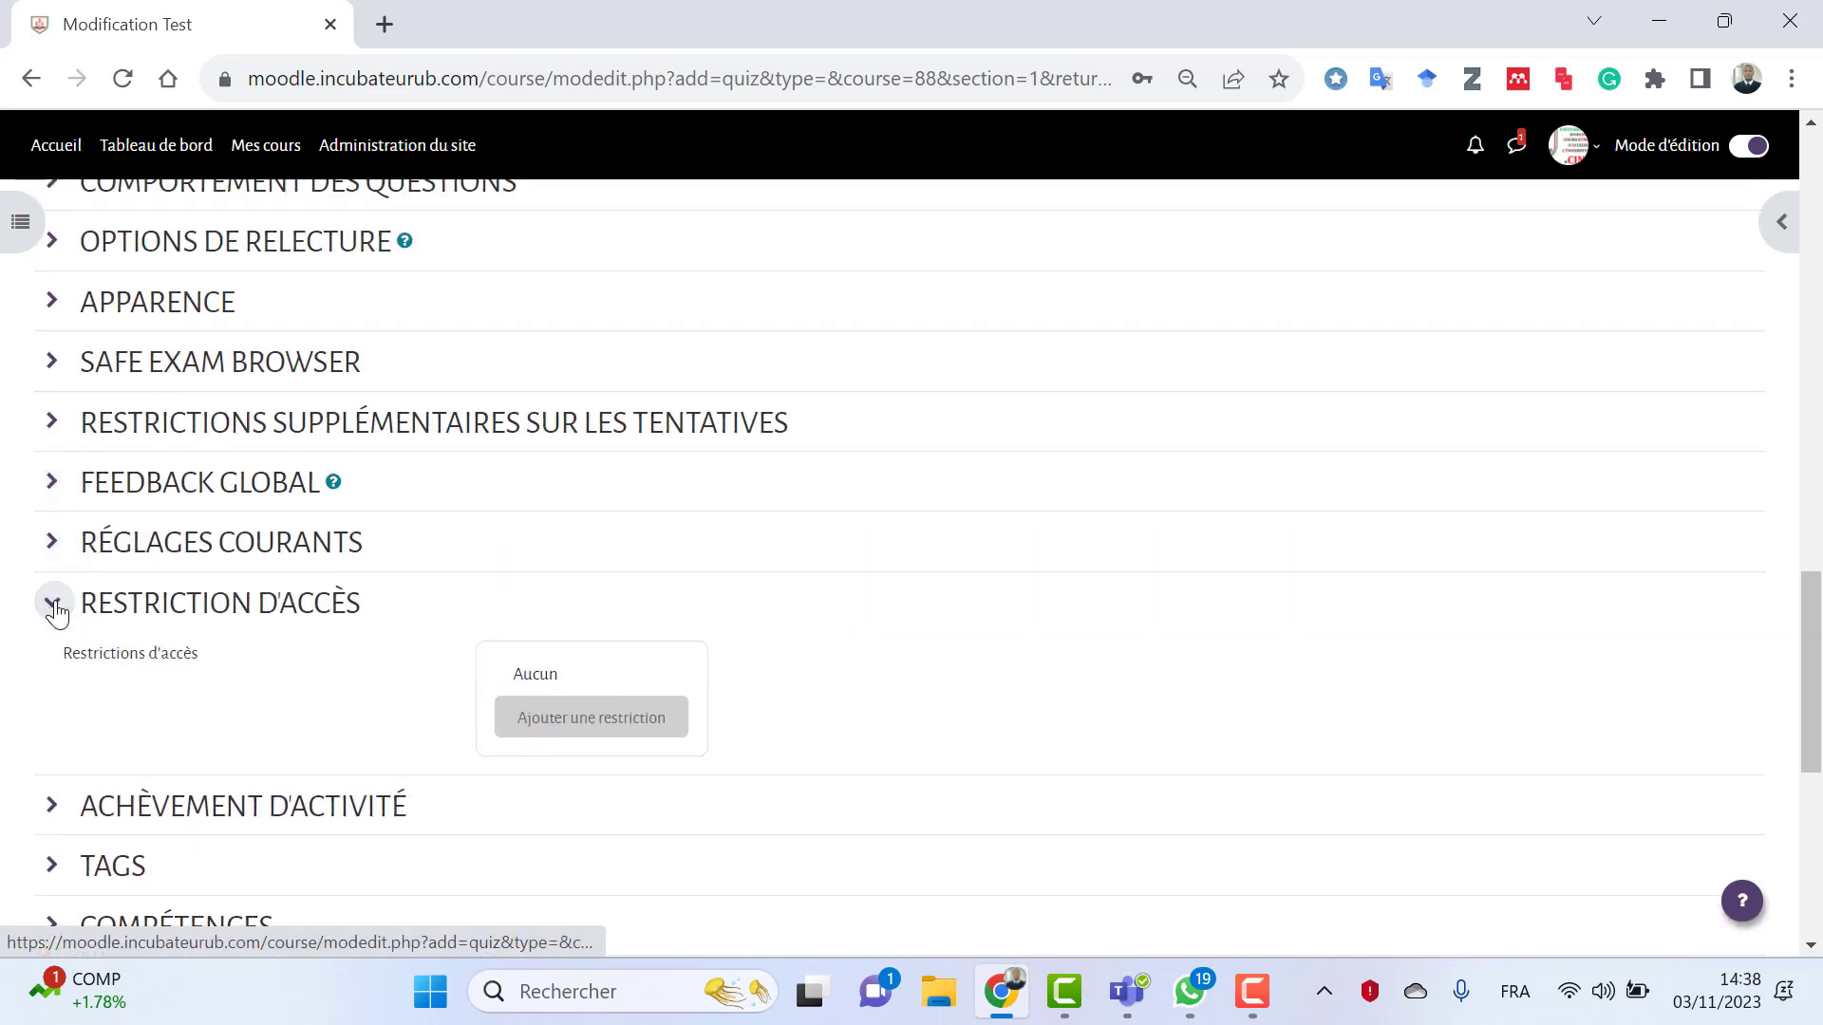
pyautogui.click(579, 724)
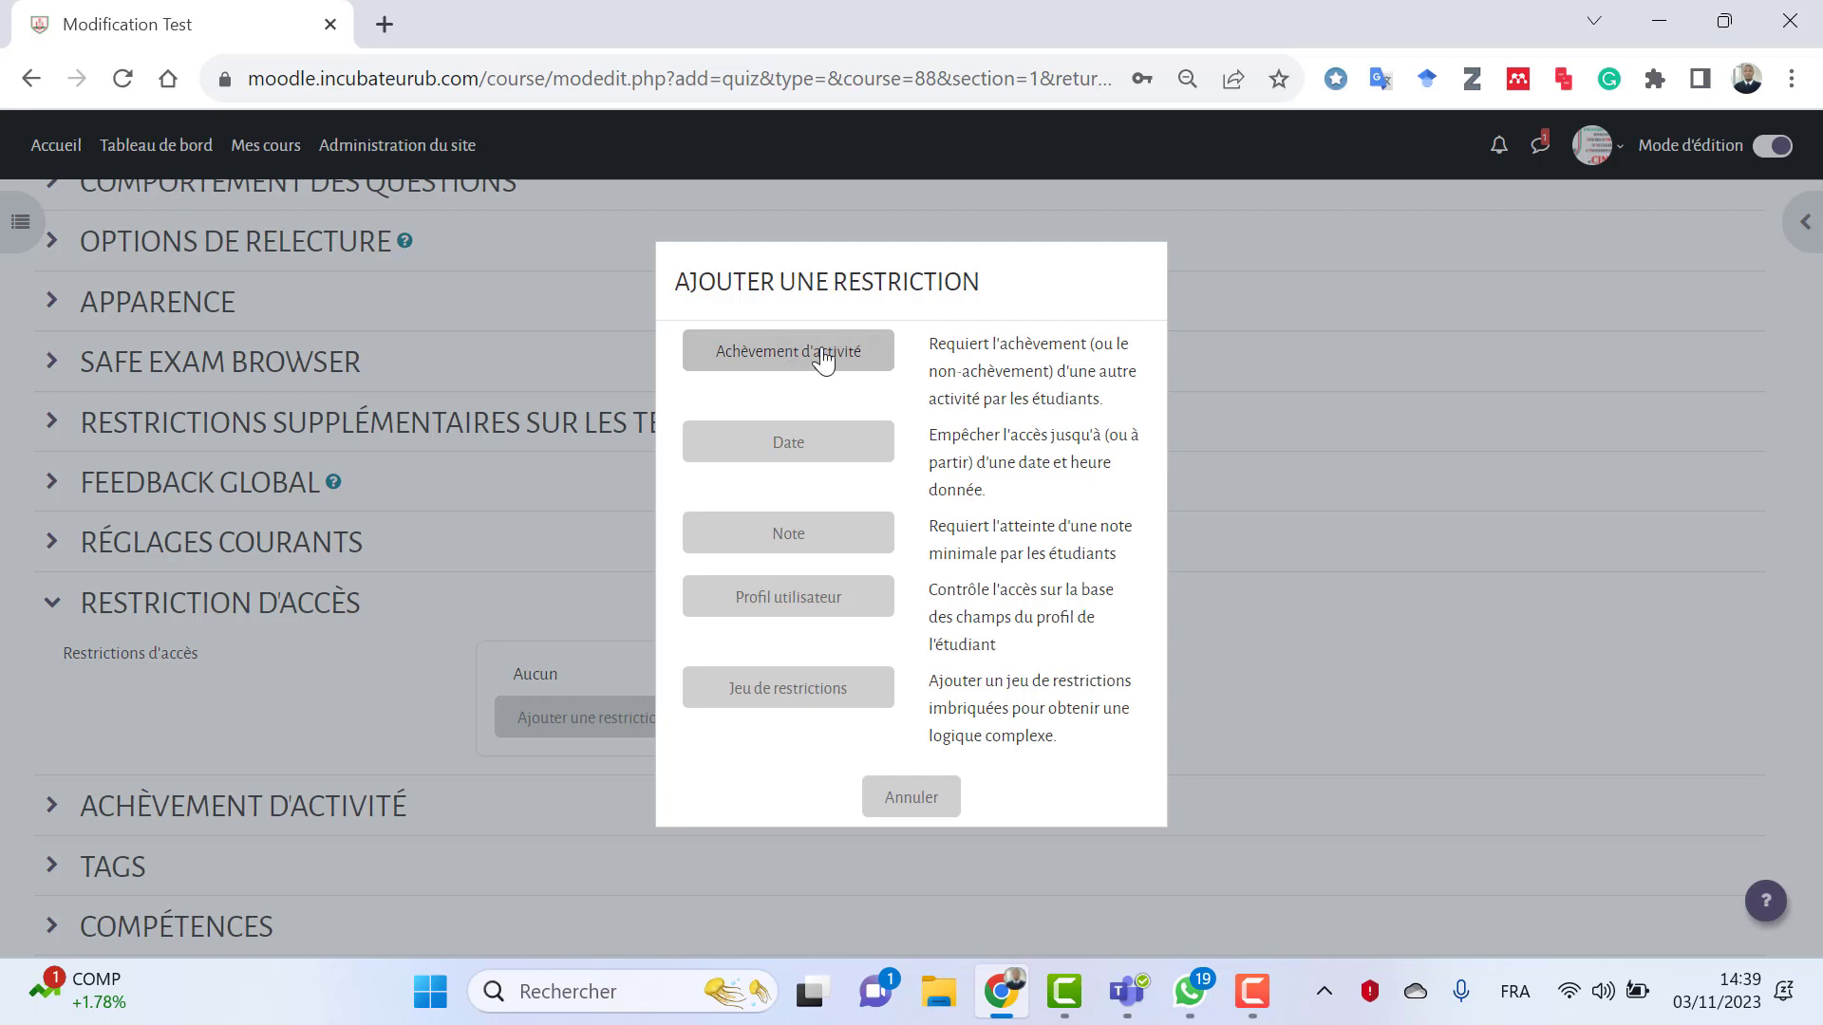
pyautogui.click(916, 802)
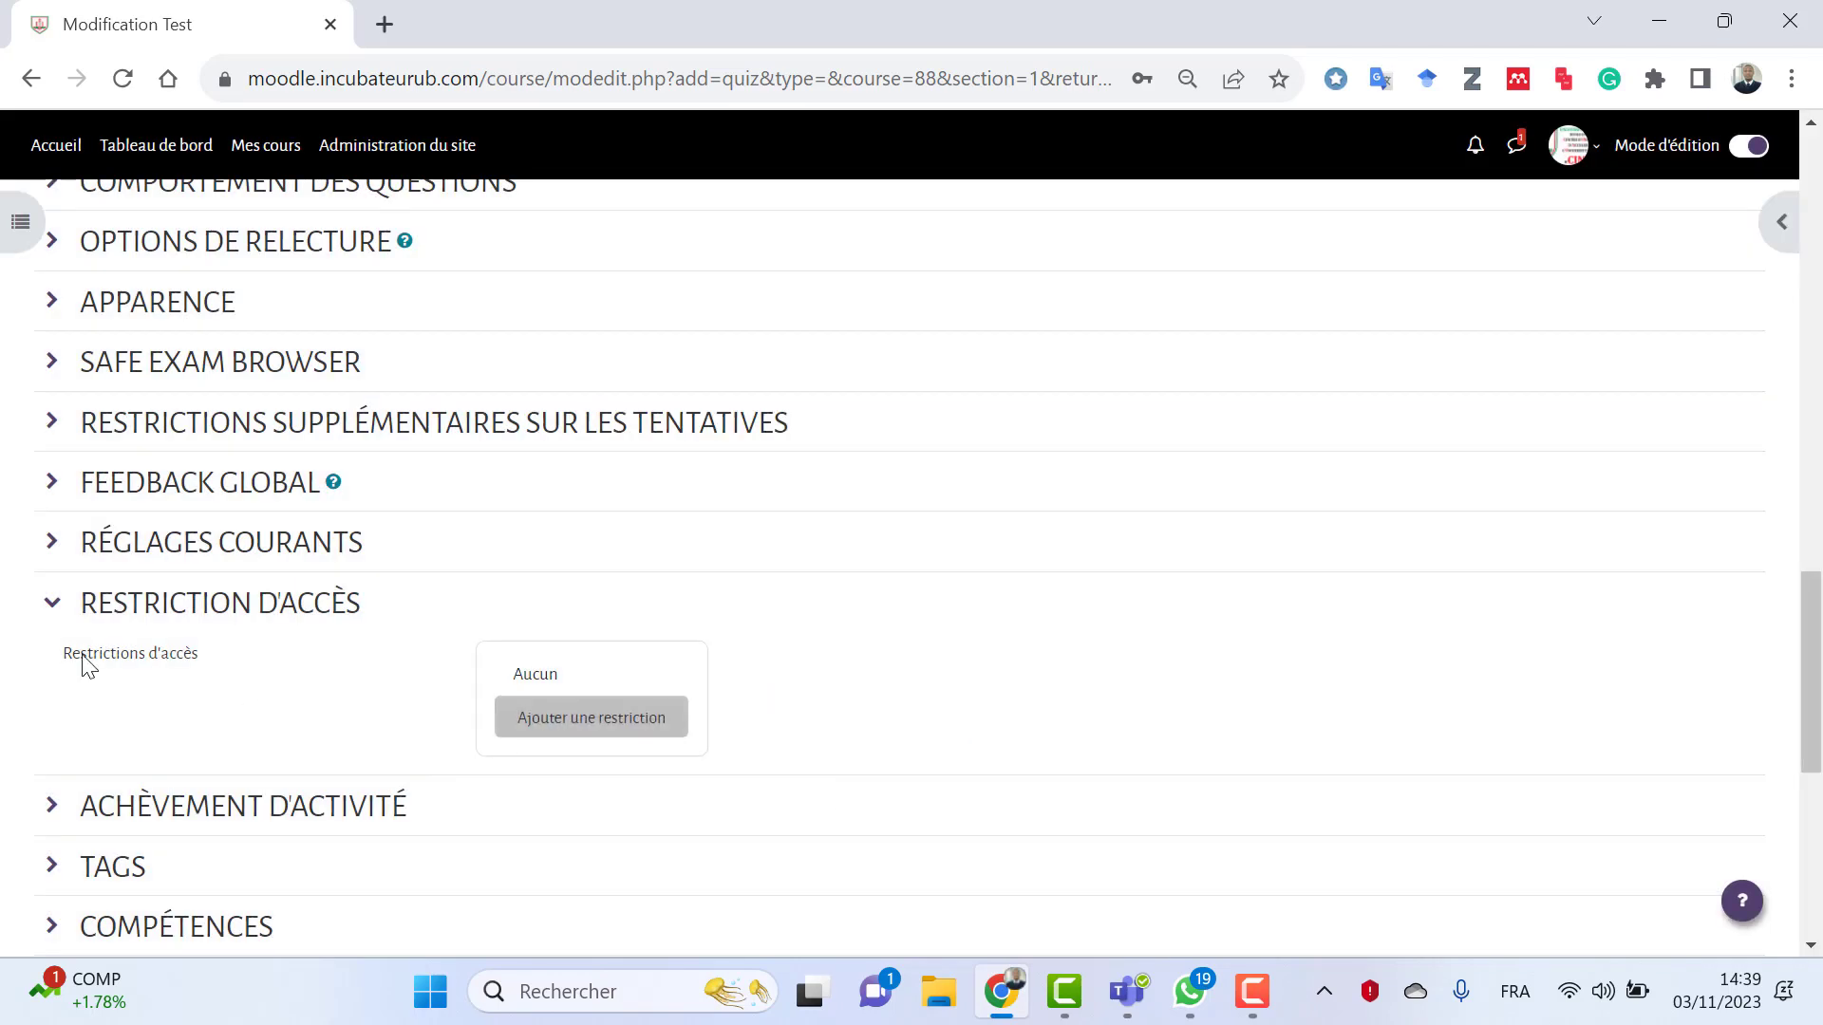
pyautogui.click(48, 603)
# - Set the test's completion tracking to "Afficher l'activité comme terminée dès que les conditions sont remplies"
pyautogui.click(51, 663)
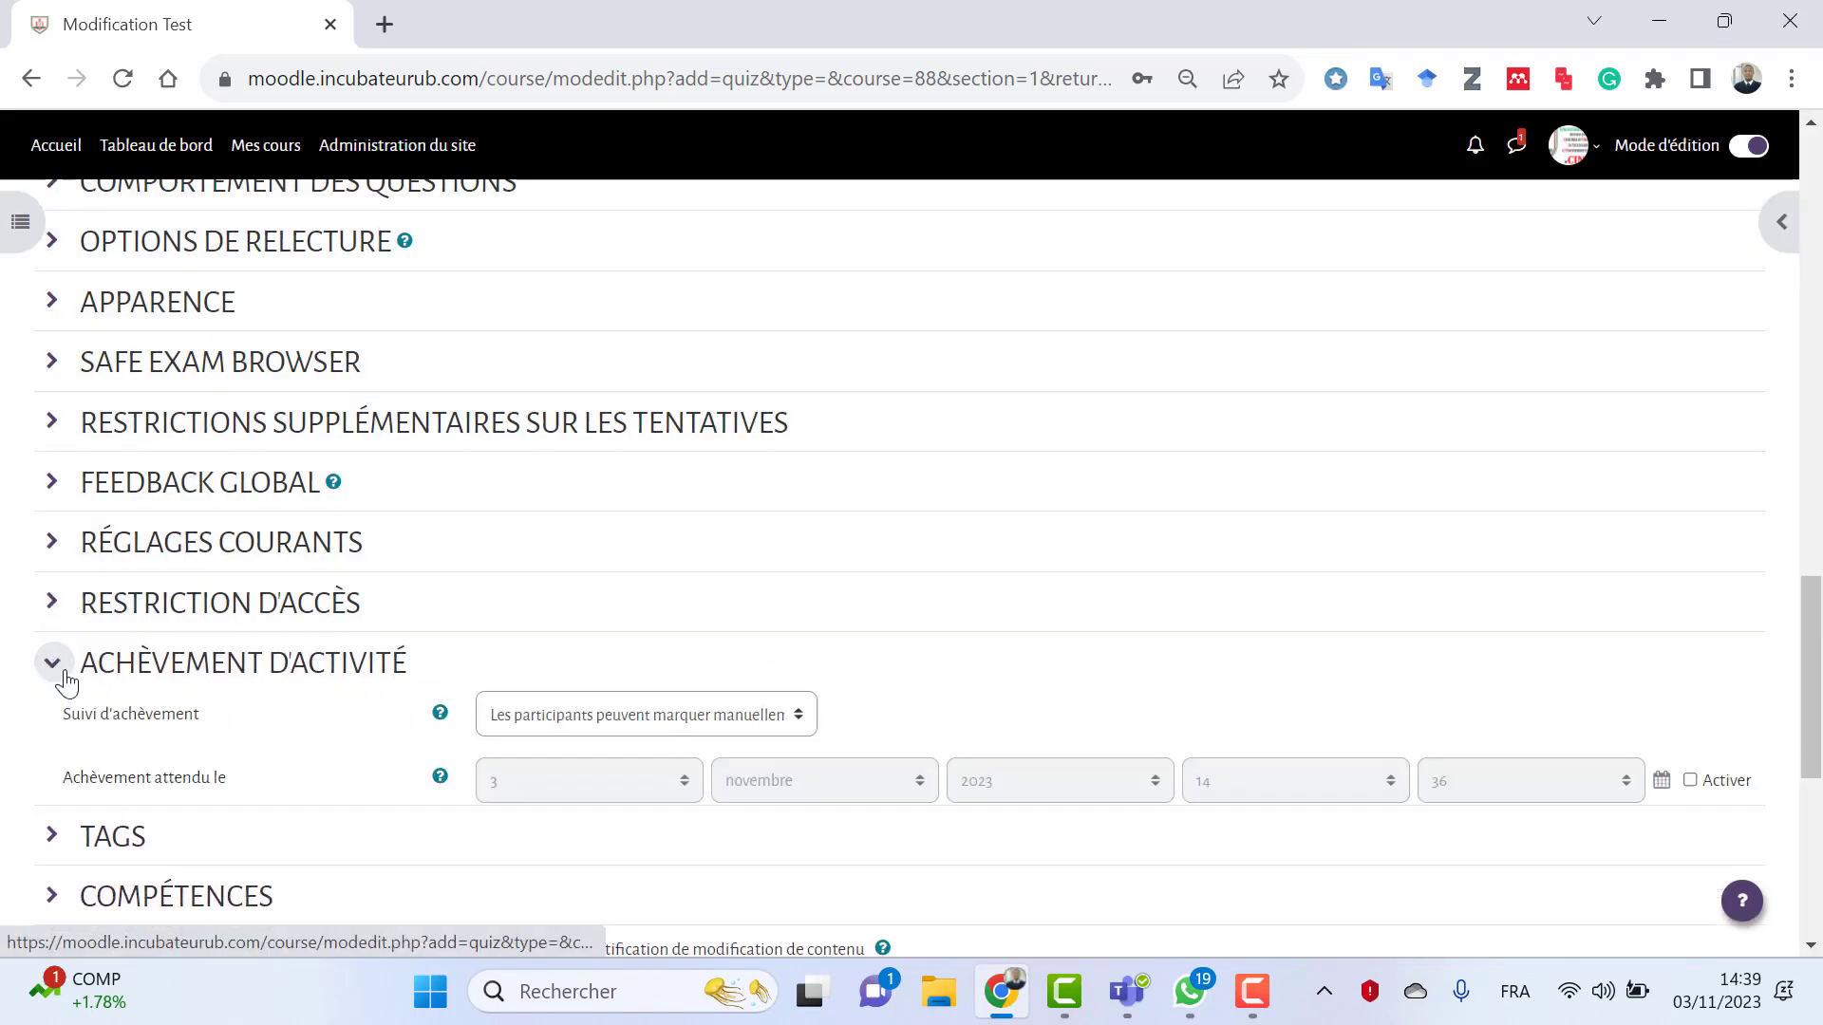
pyautogui.scroll(-1, 387, 712)
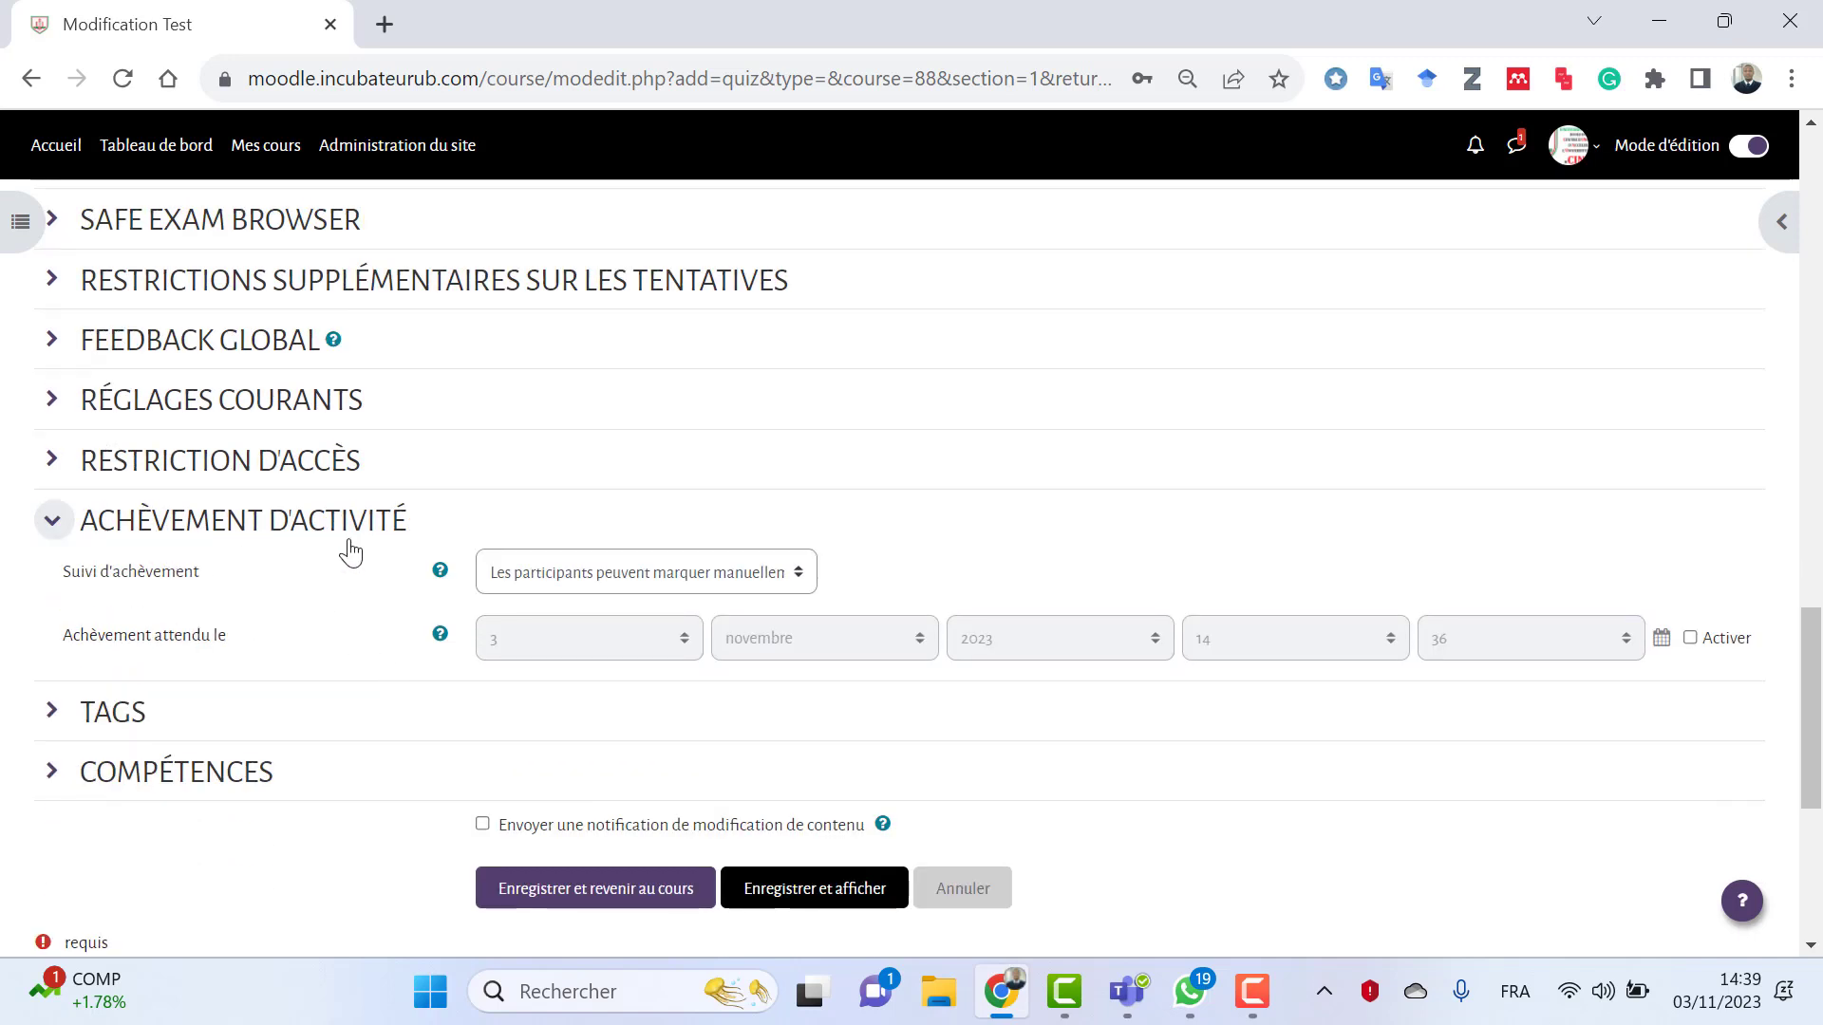
pyautogui.click(812, 589)
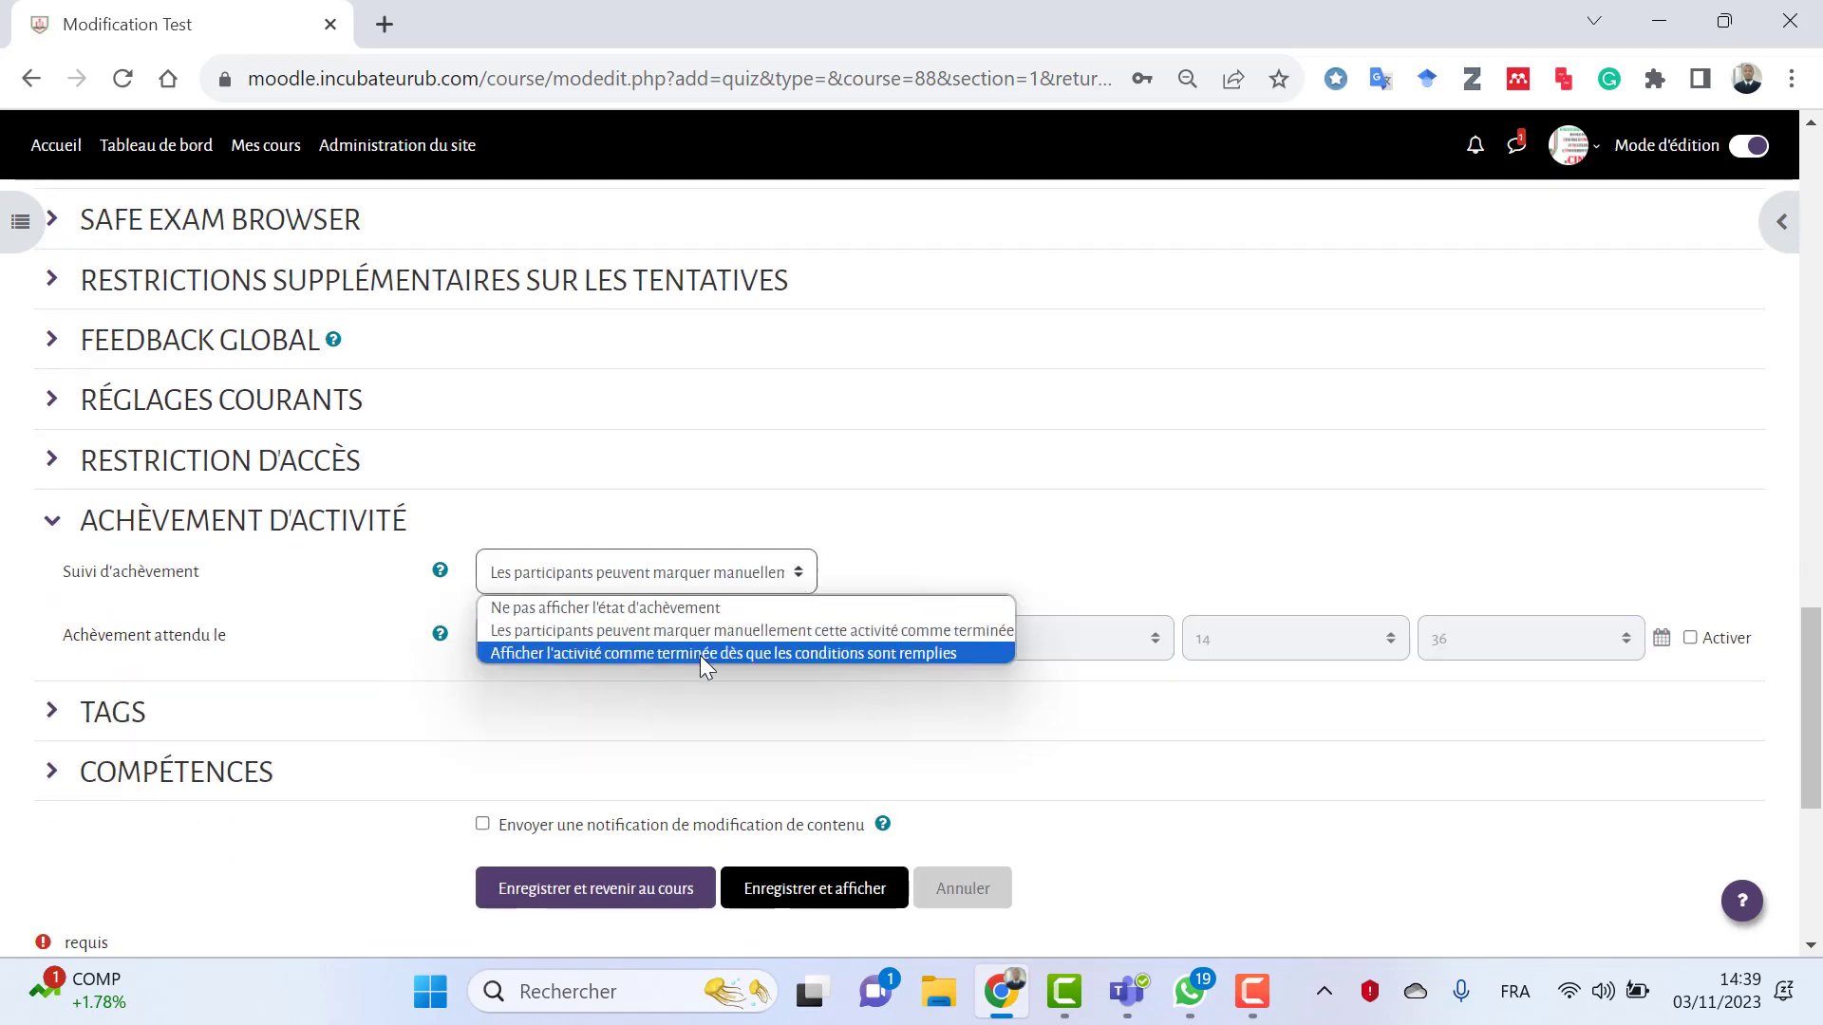
pyautogui.click(802, 566)
pyautogui.click(800, 566)
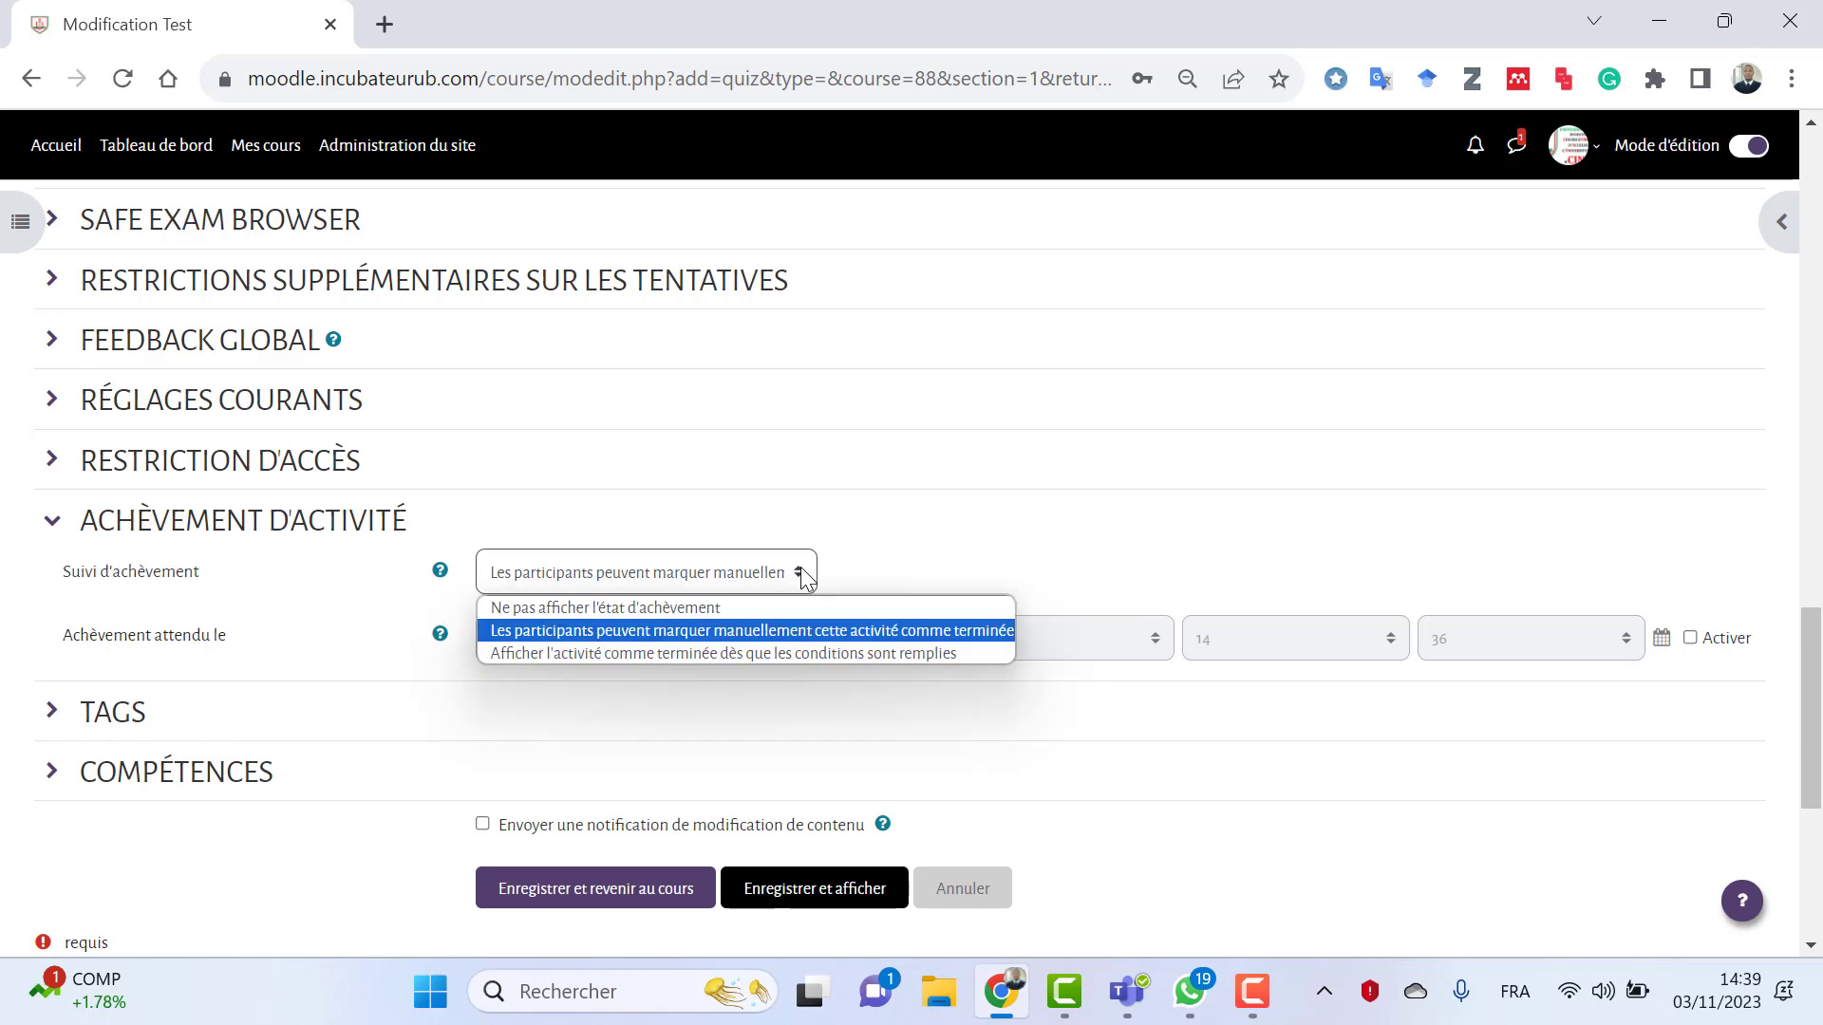
pyautogui.click(704, 653)
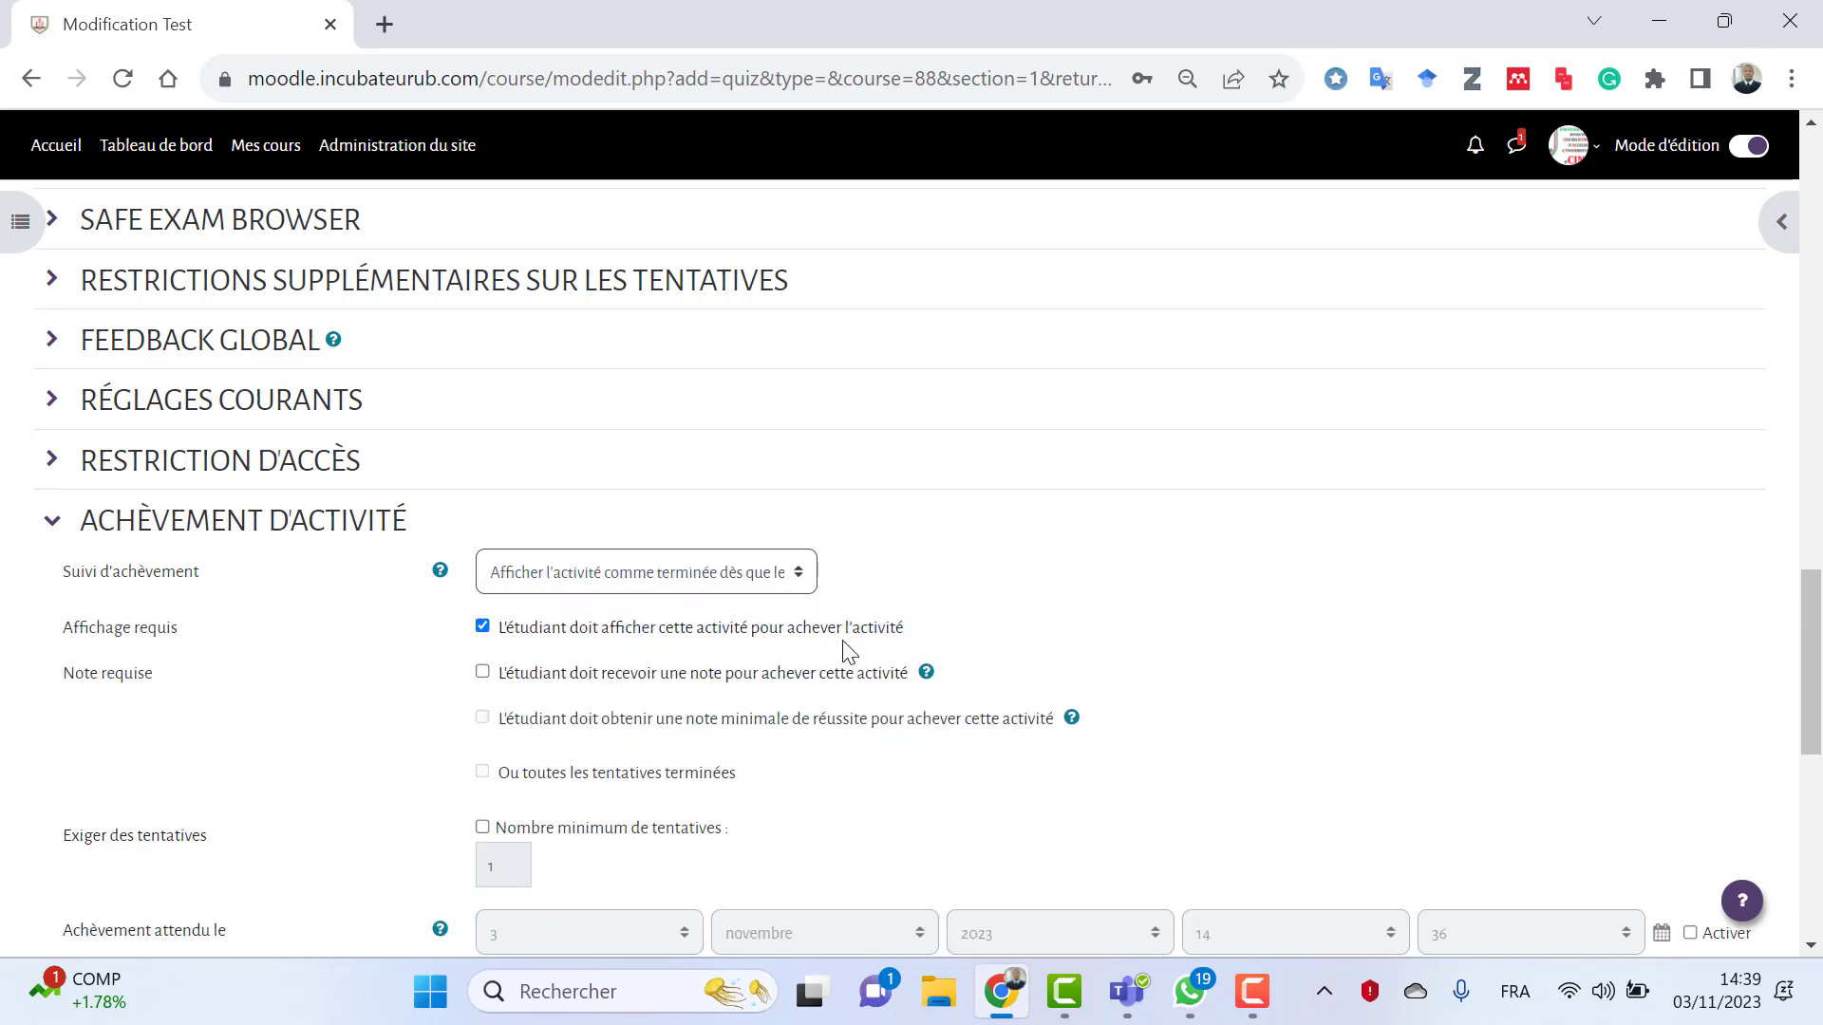
# - Require a received grade, a minimum number of attempts and a minimum passing grade as completion conditions for the test
pyautogui.click(483, 673)
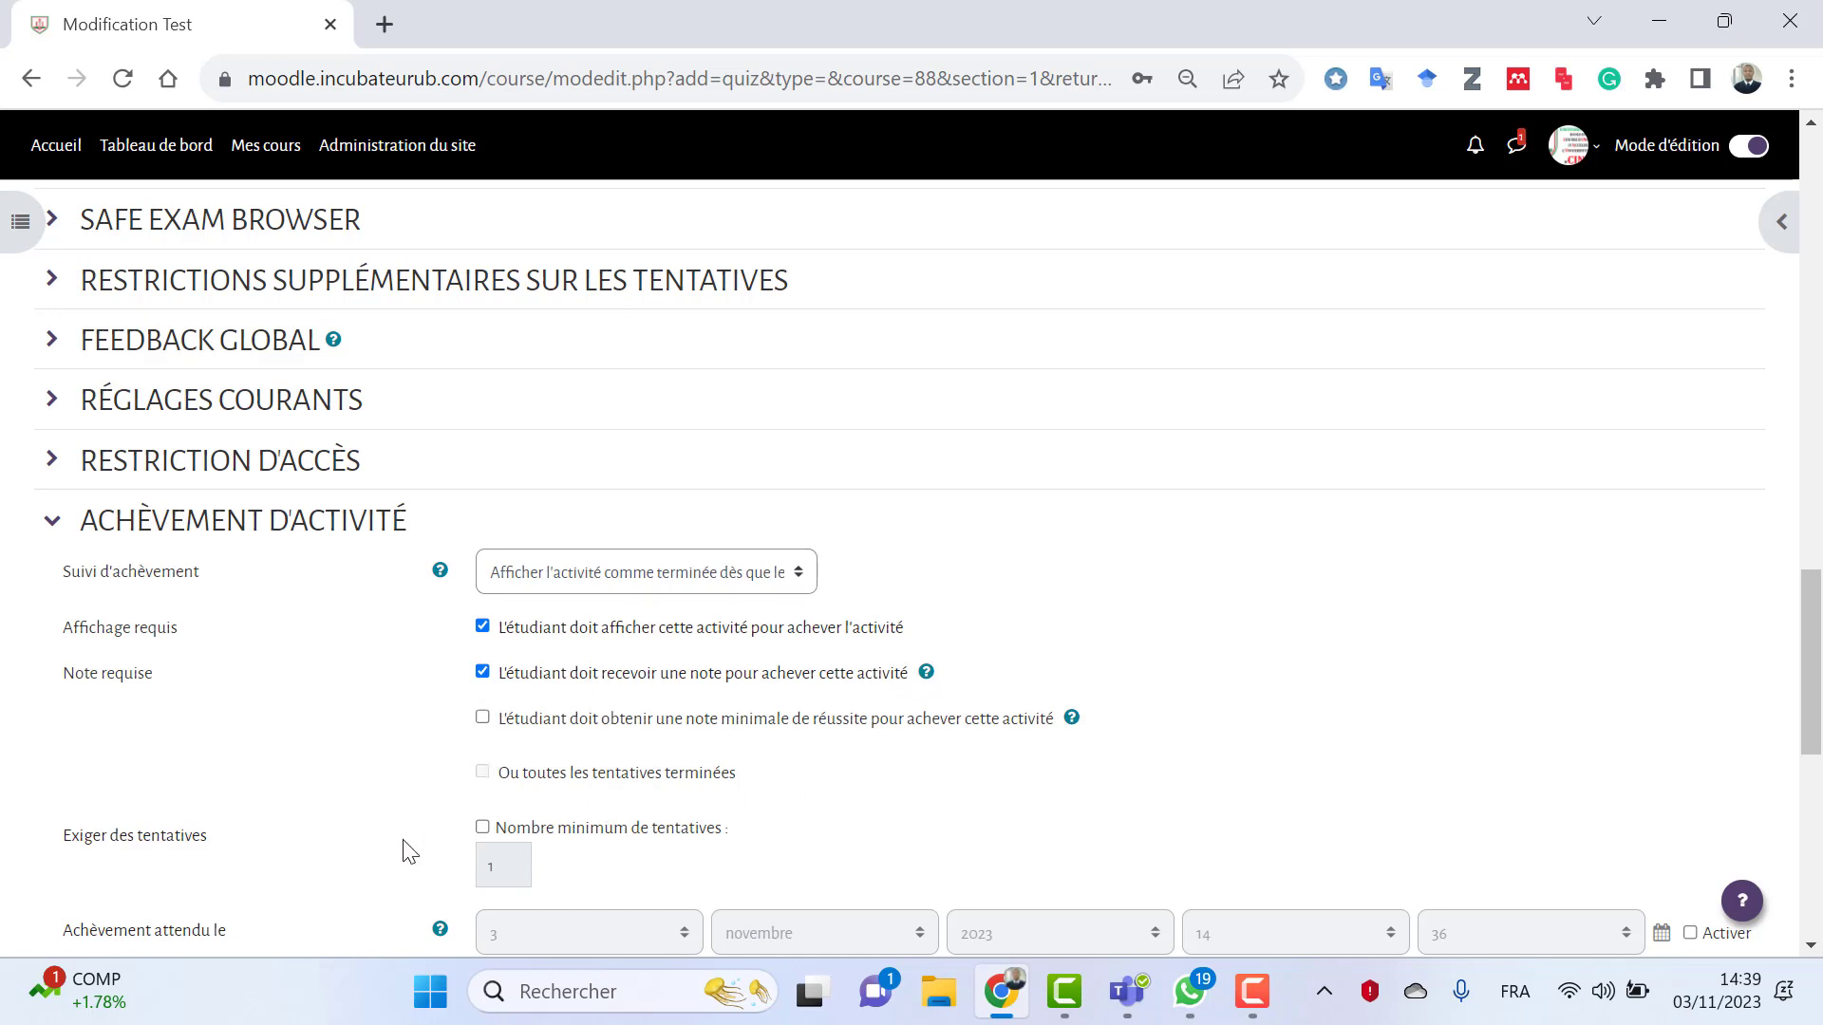
pyautogui.click(482, 828)
pyautogui.click(482, 718)
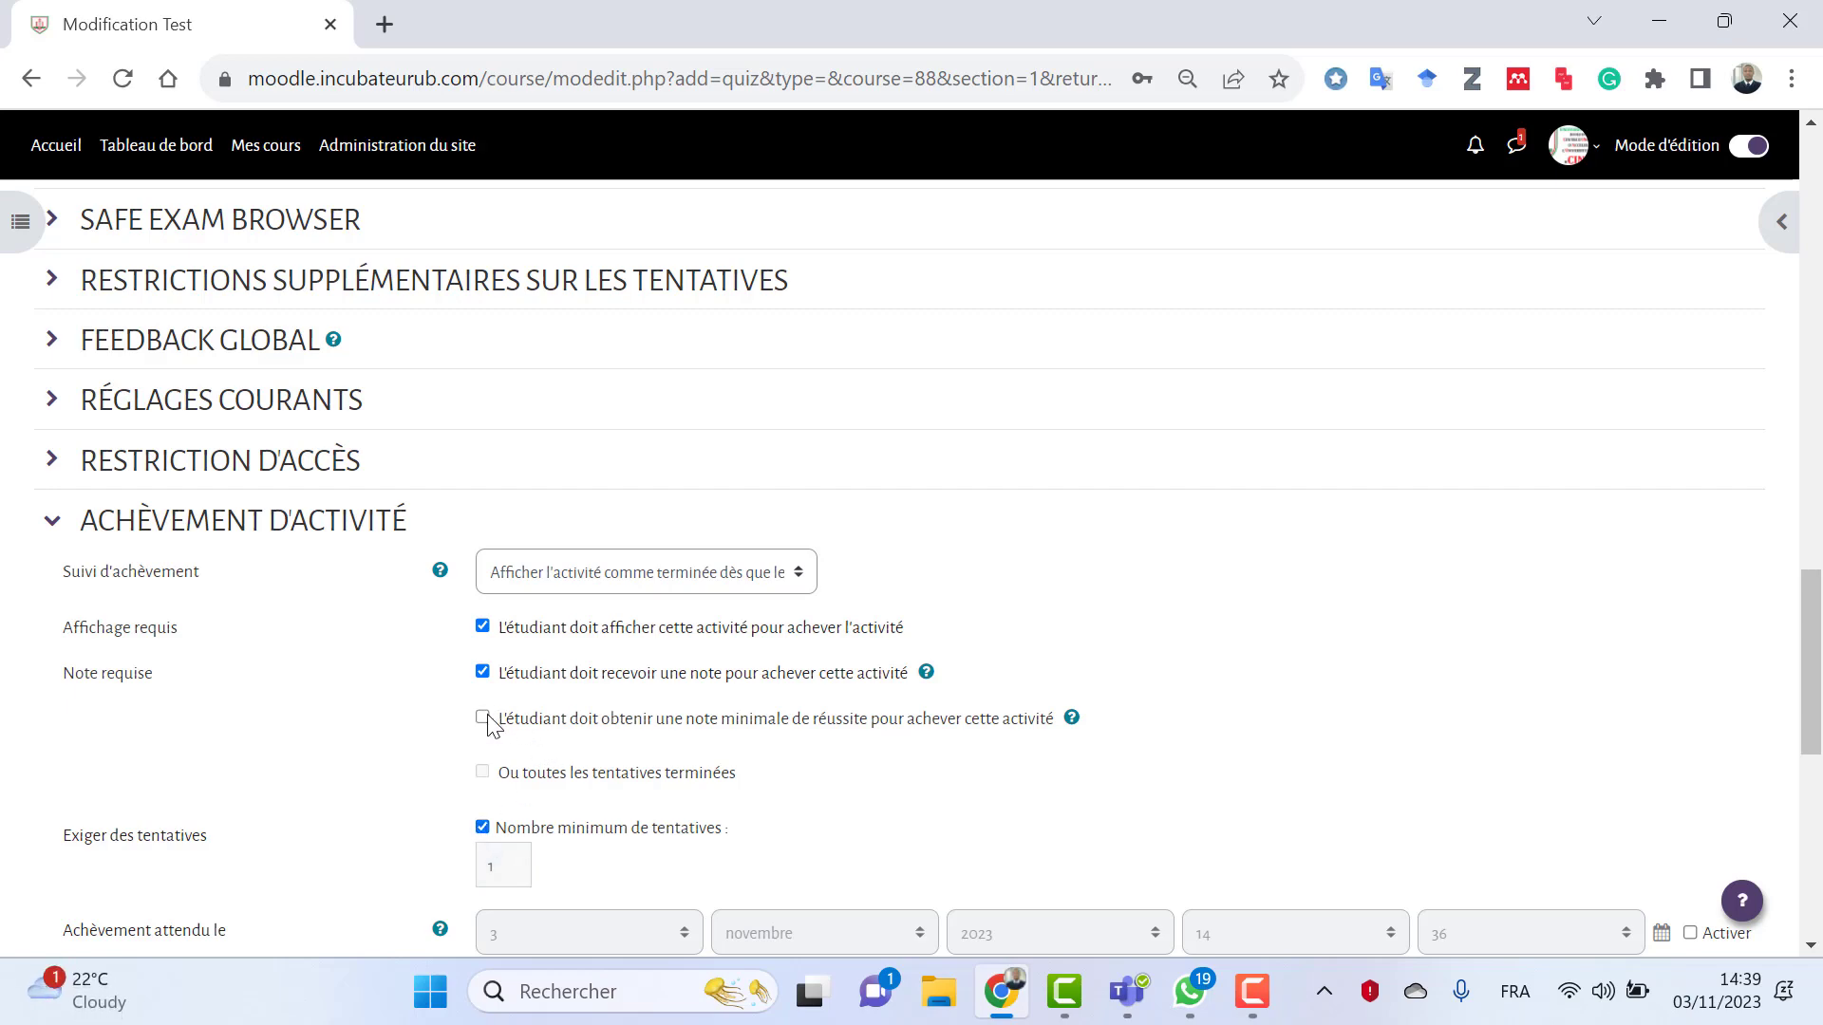
# - Enable the content change notification below the Compétences settings and try to save the test and return to the course
pyautogui.scroll(-3, 476, 750)
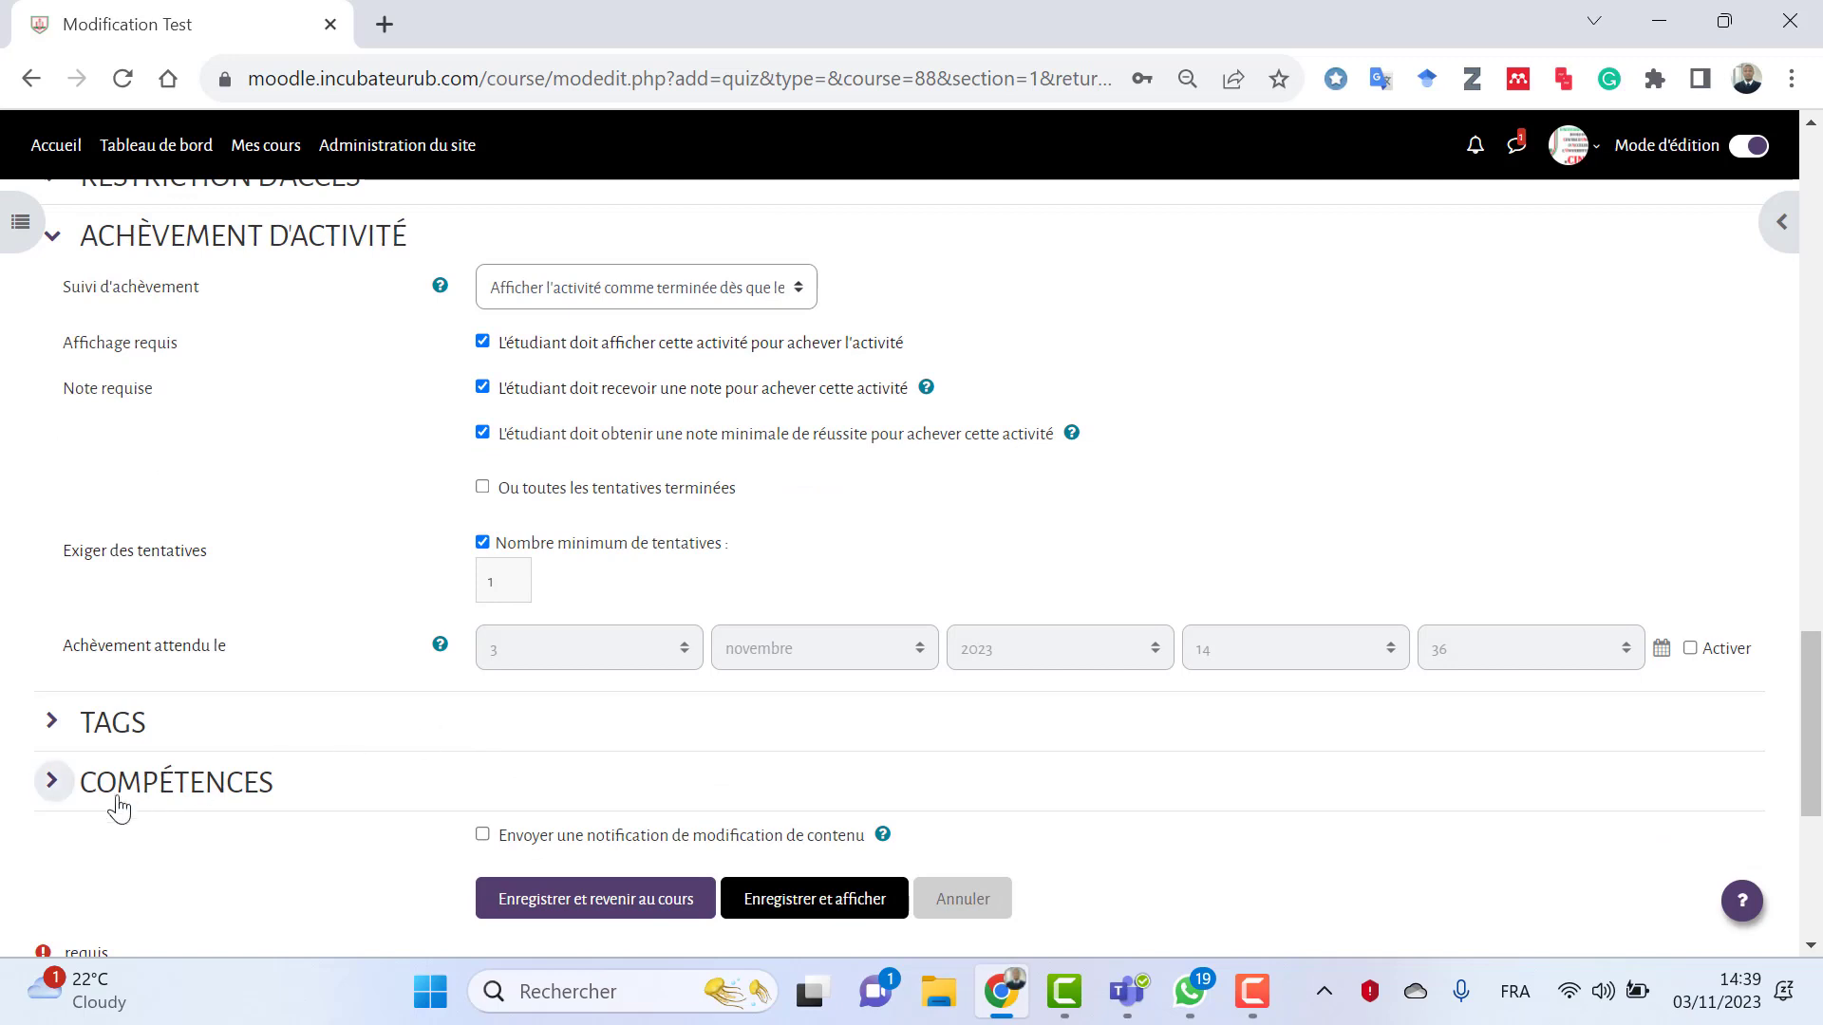
pyautogui.scroll(-1, 133, 778)
pyautogui.click(53, 640)
pyautogui.scroll(-3, 785, 663)
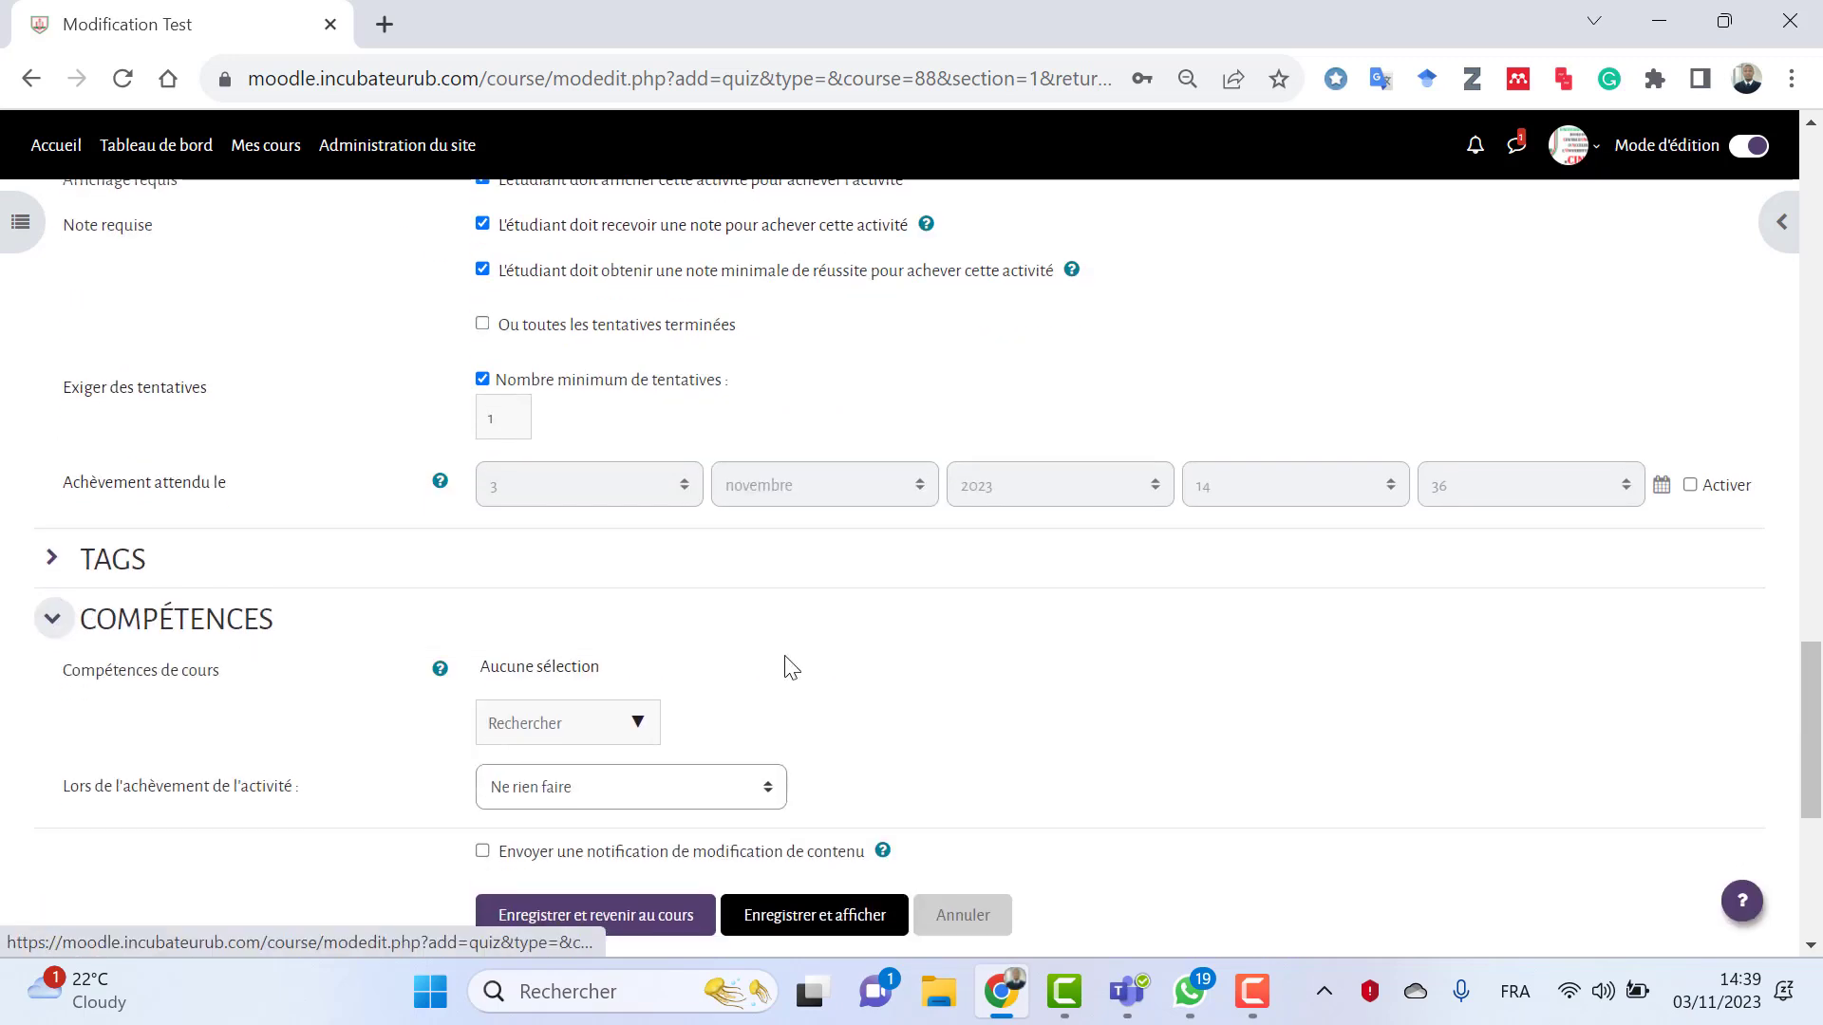
pyautogui.click(482, 588)
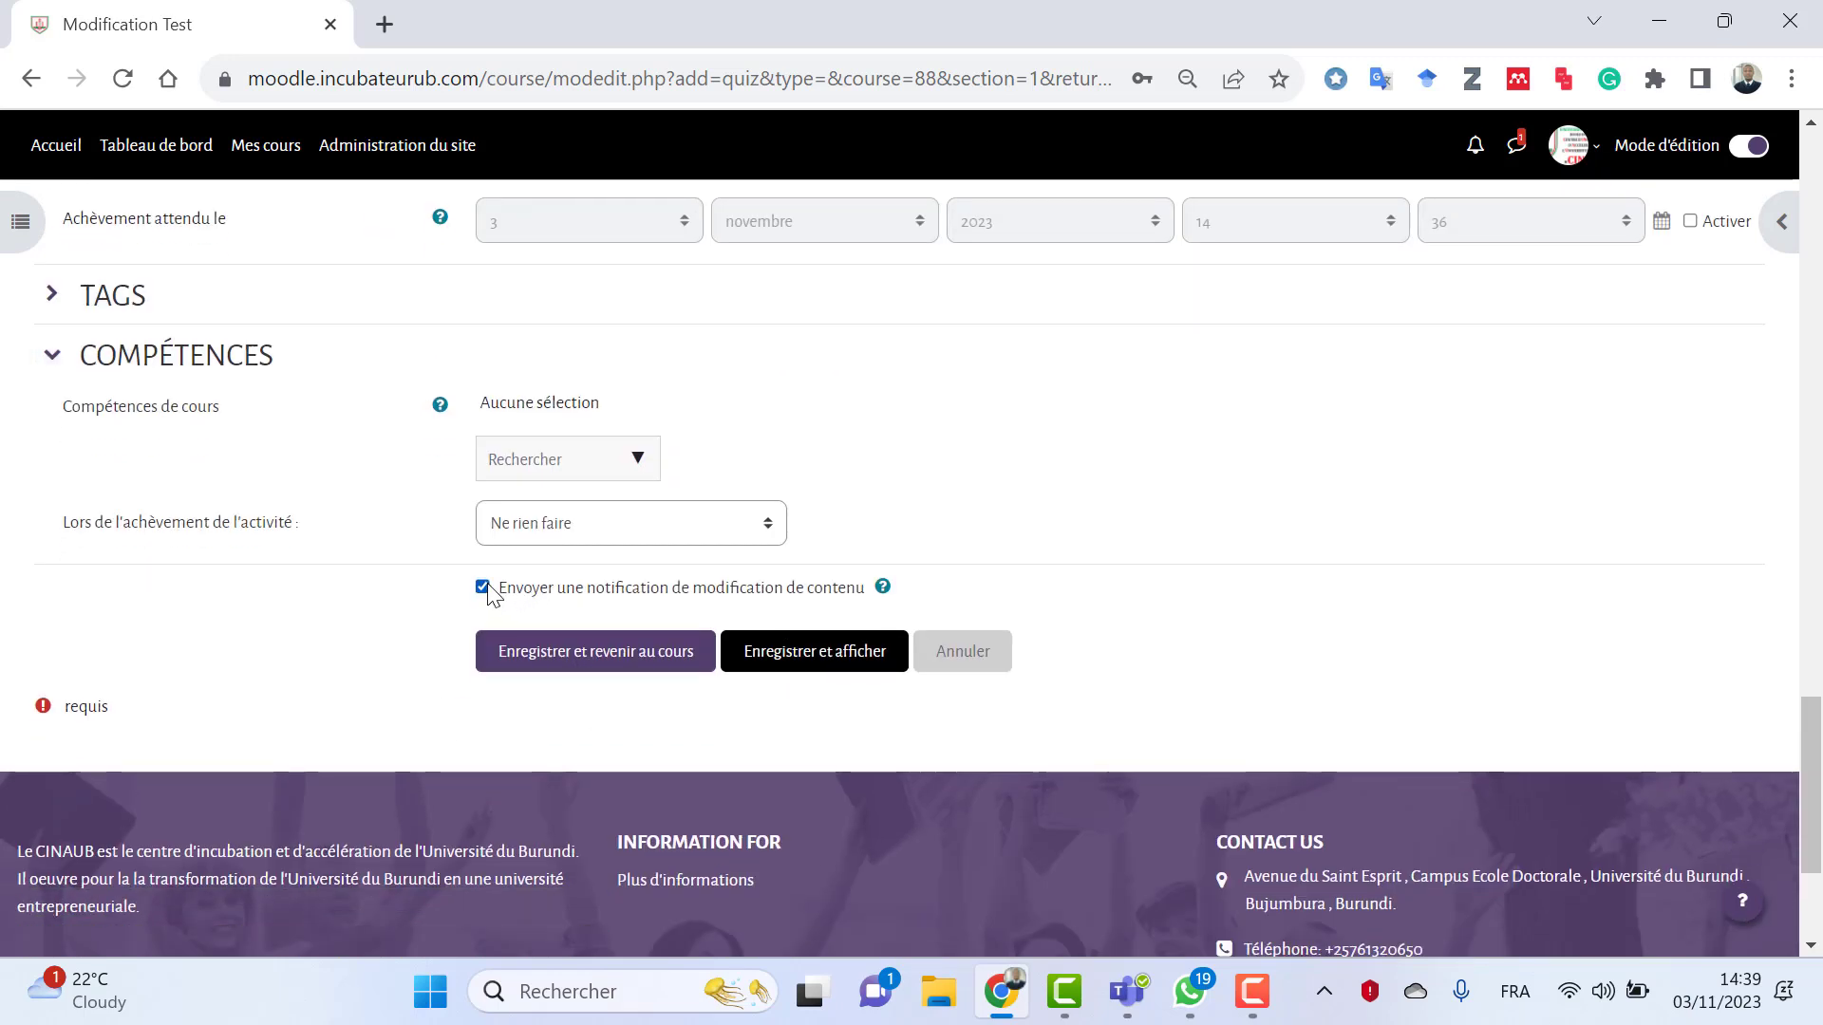
pyautogui.click(603, 676)
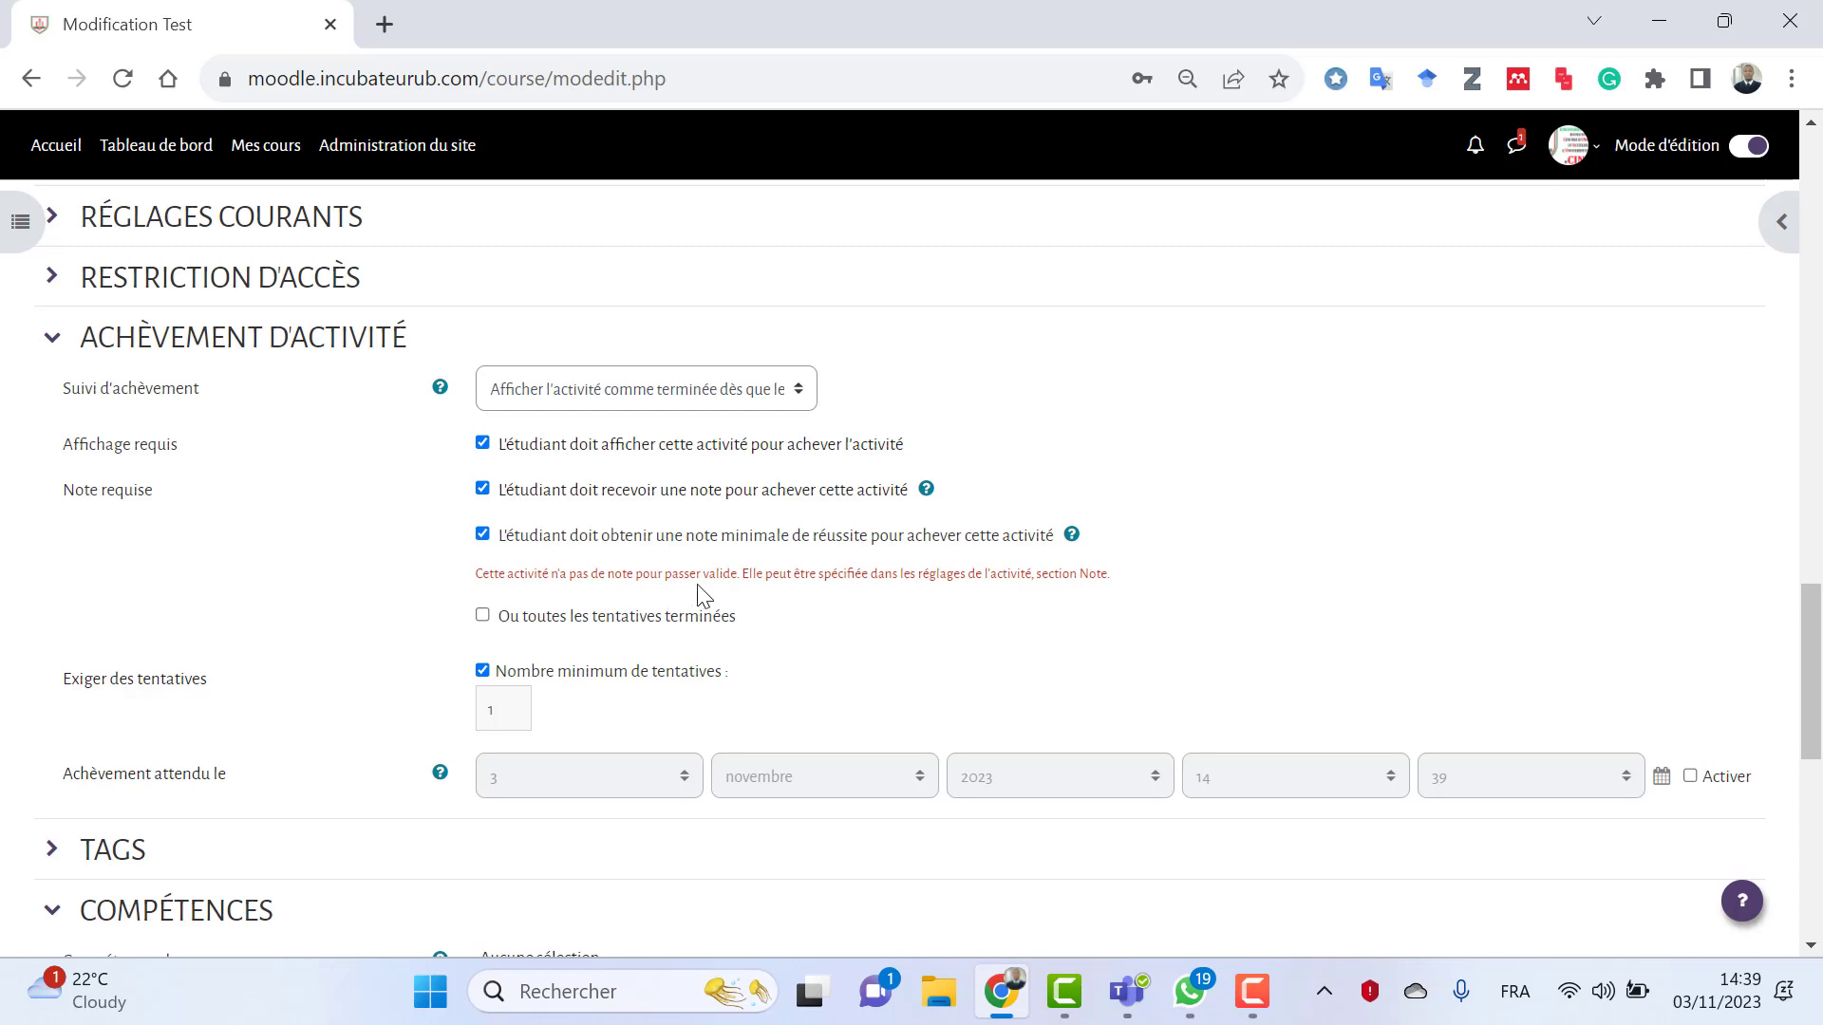
# - Remove the minimum passing grade condition from the completion settings, and save the test and return to the course
pyautogui.click(482, 537)
pyautogui.scroll(-7, 1029, 672)
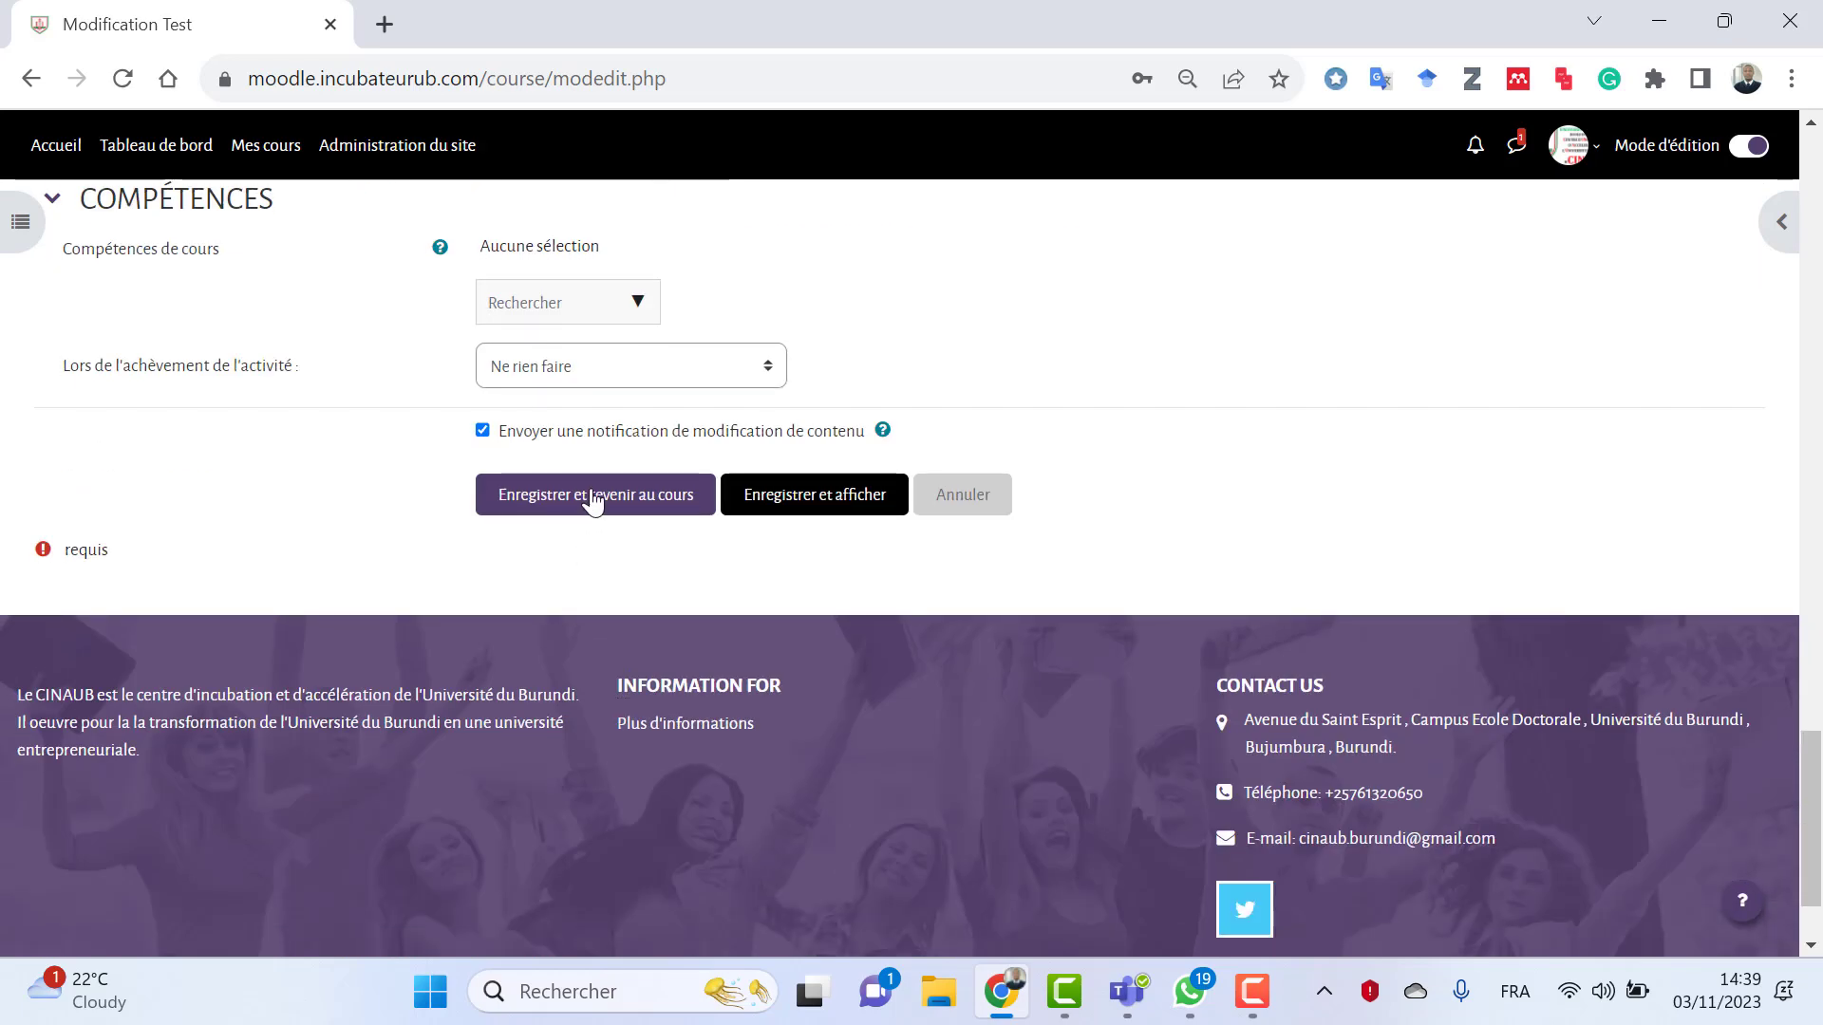
pyautogui.click(592, 497)
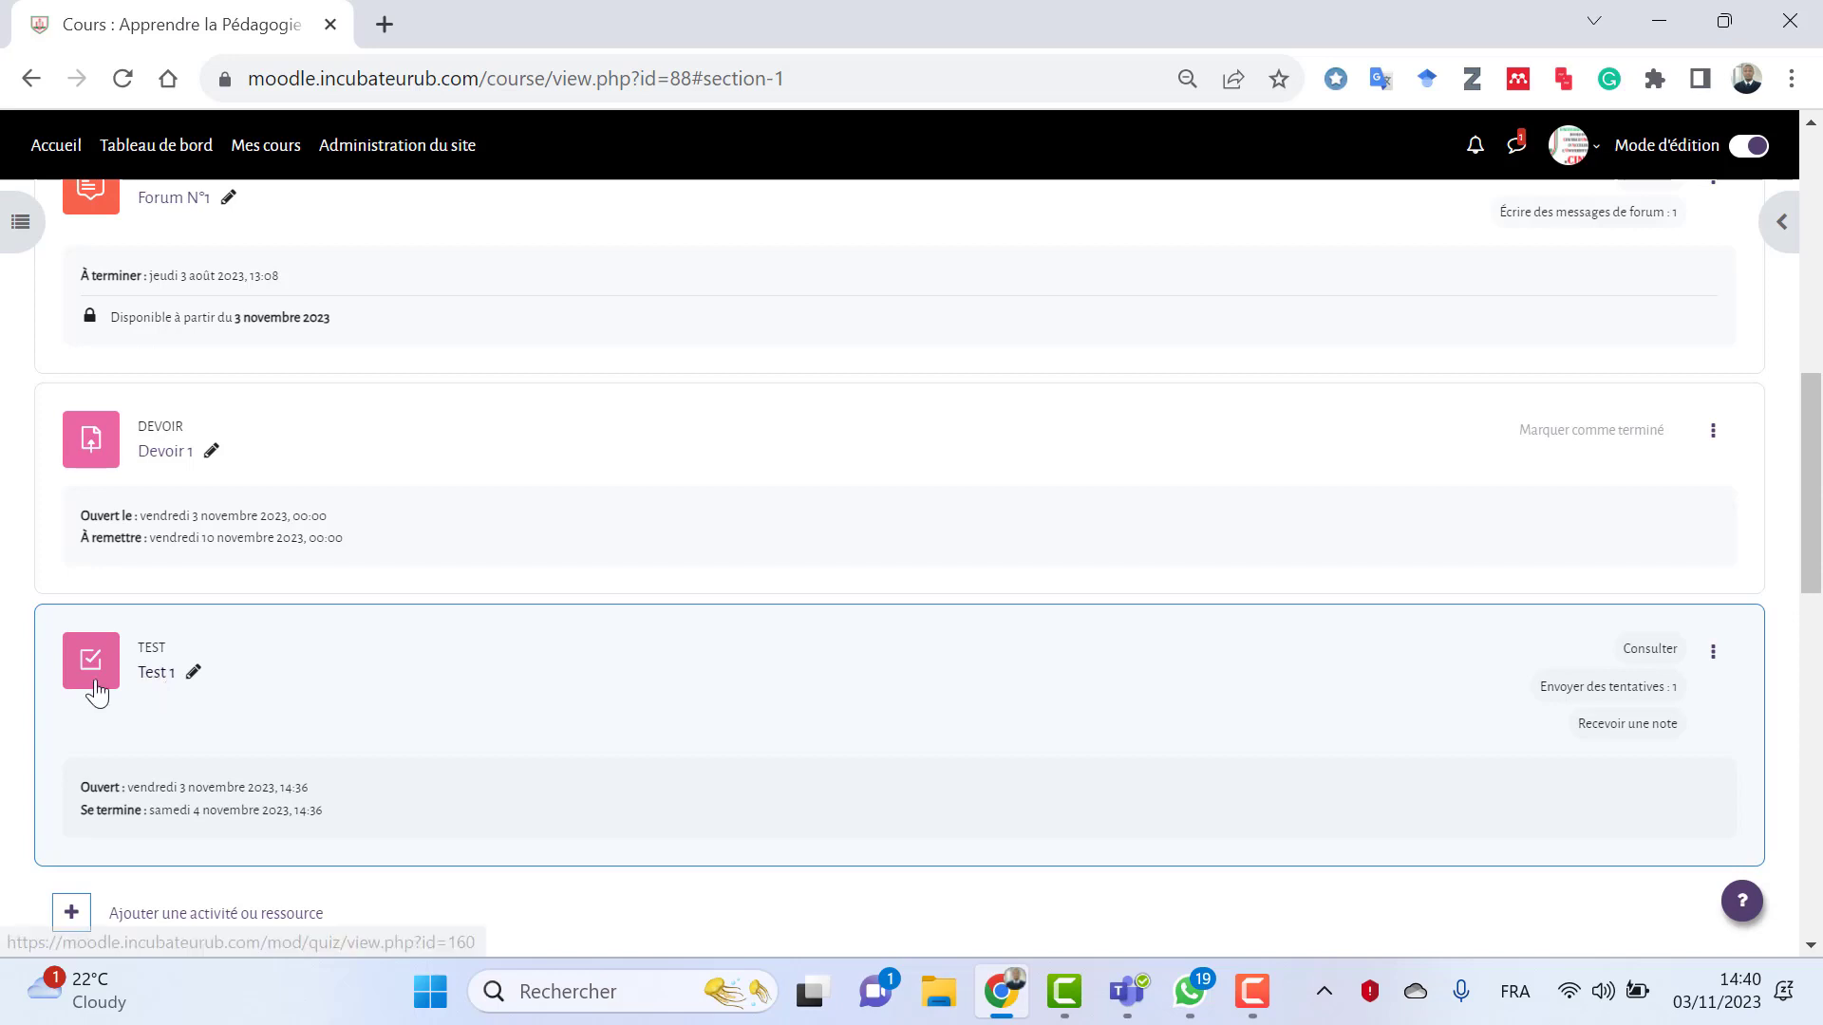
# - Open Test 1 from the course page and review its dates, allowed attempts, available time and evaluation method
pyautogui.click(153, 676)
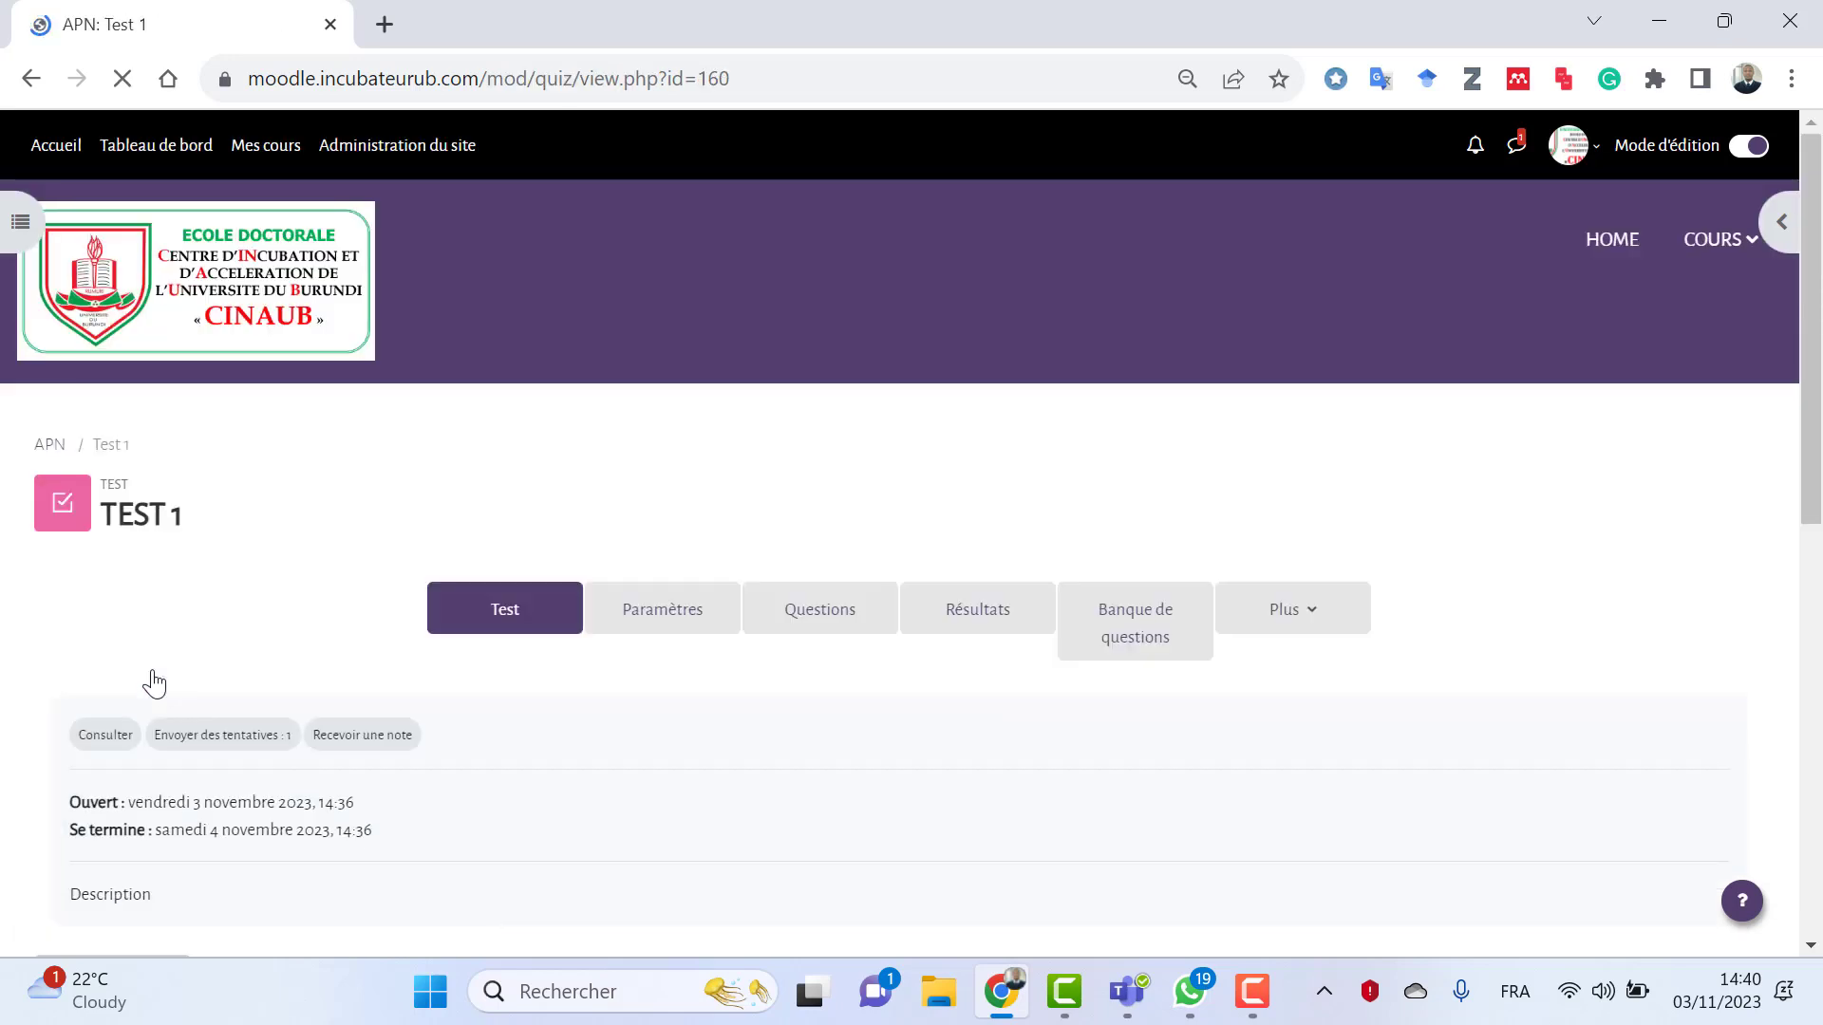
pyautogui.scroll(-2, 1059, 786)
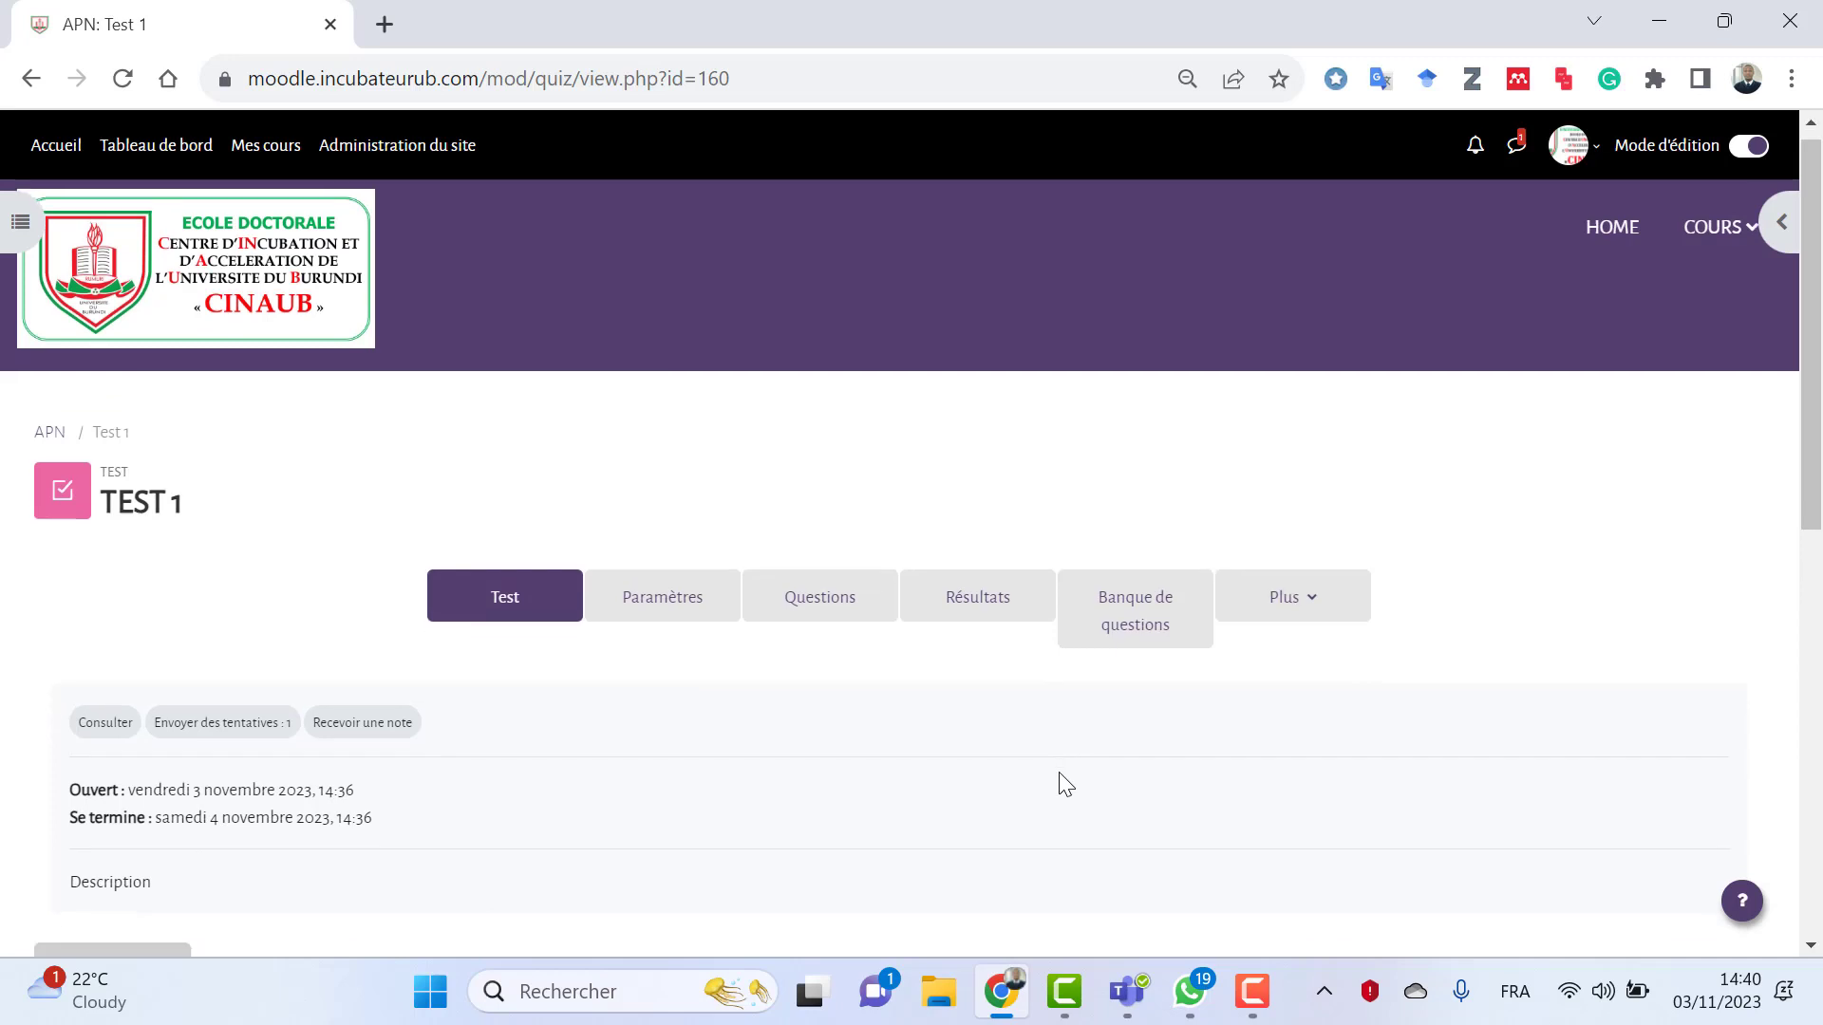
pyautogui.scroll(-1, 805, 693)
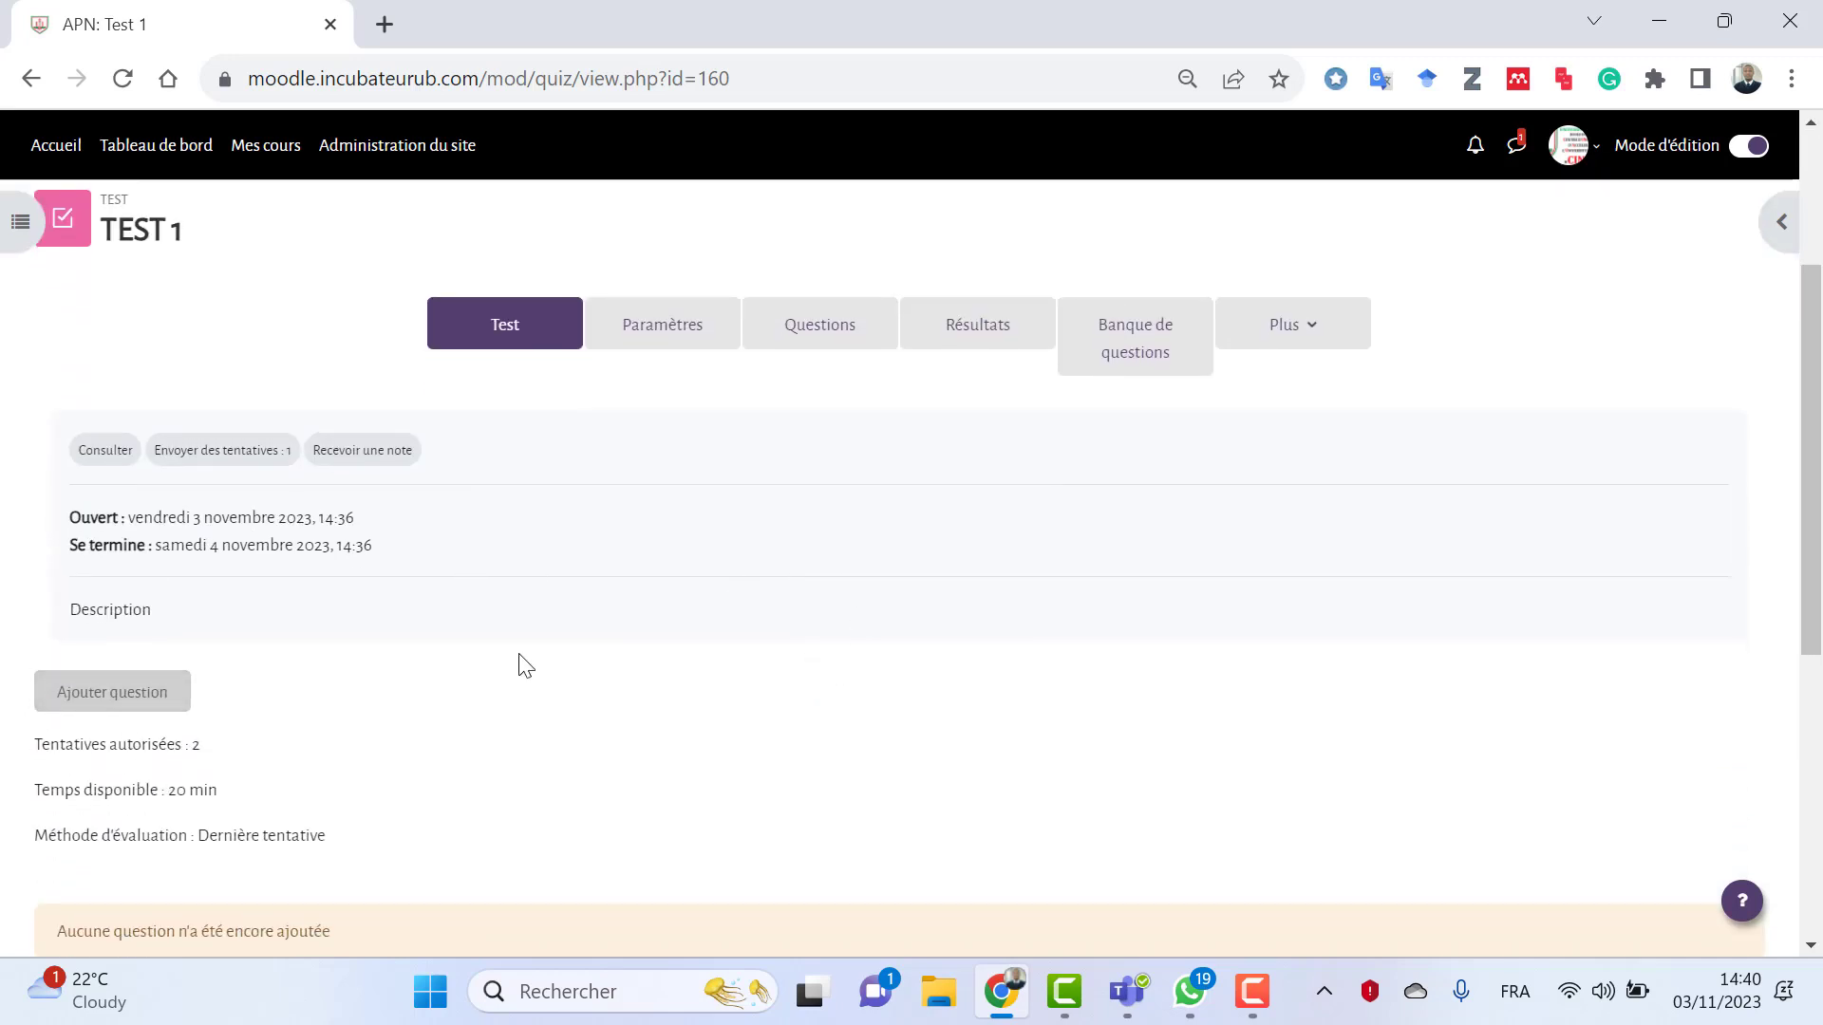
pyautogui.scroll(-2, 360, 718)
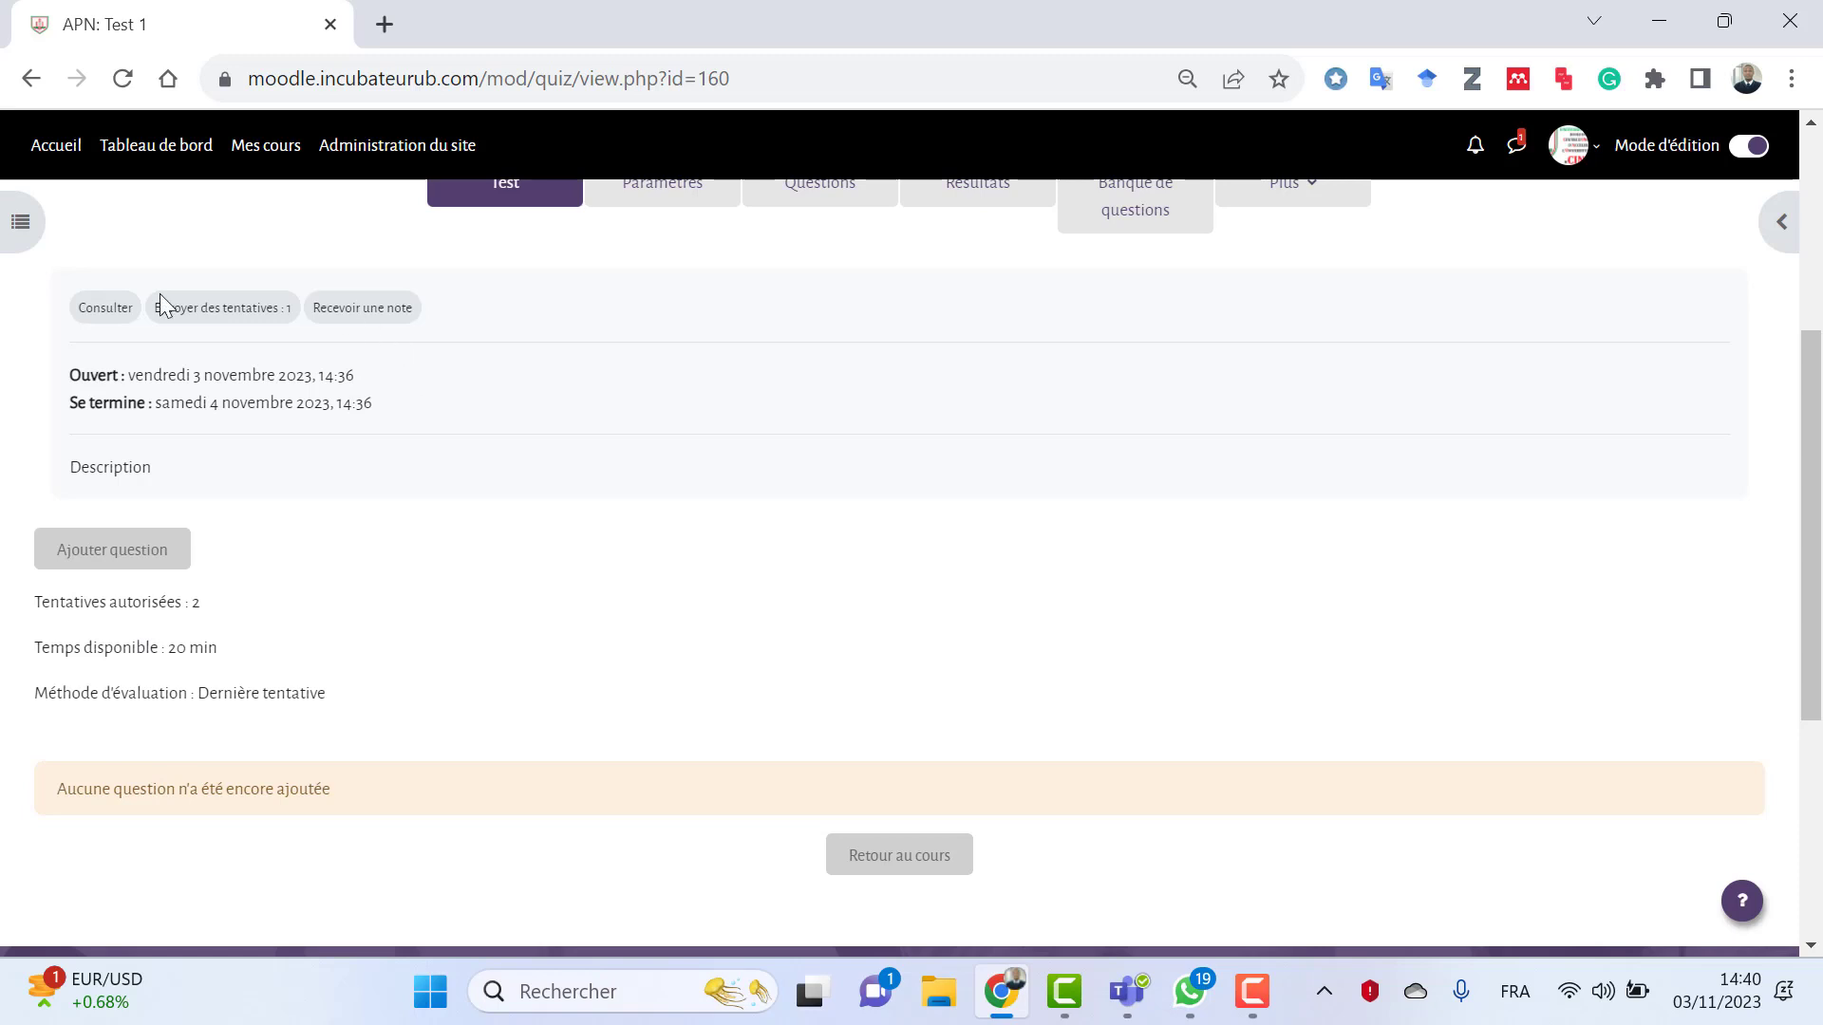
# - Open the question editing page of Test 1 to add questions to it
pyautogui.scroll(1, 407, 671)
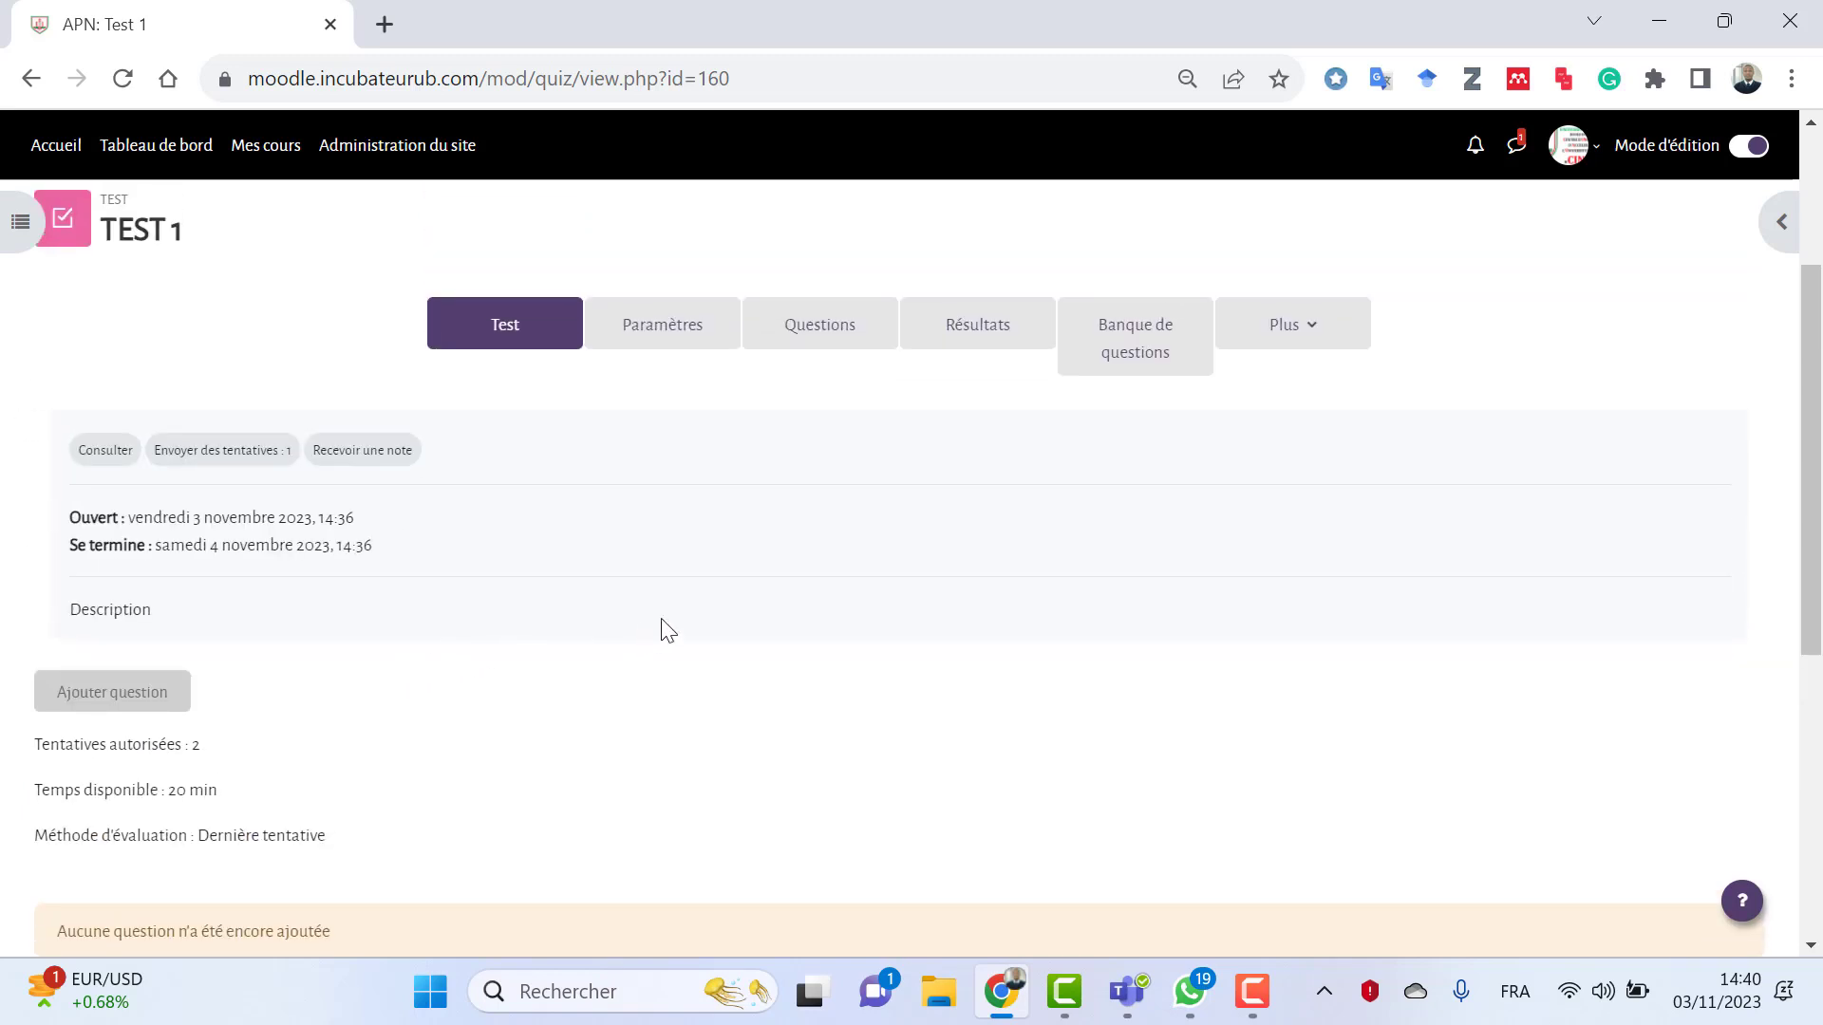
pyautogui.scroll(-2, 663, 622)
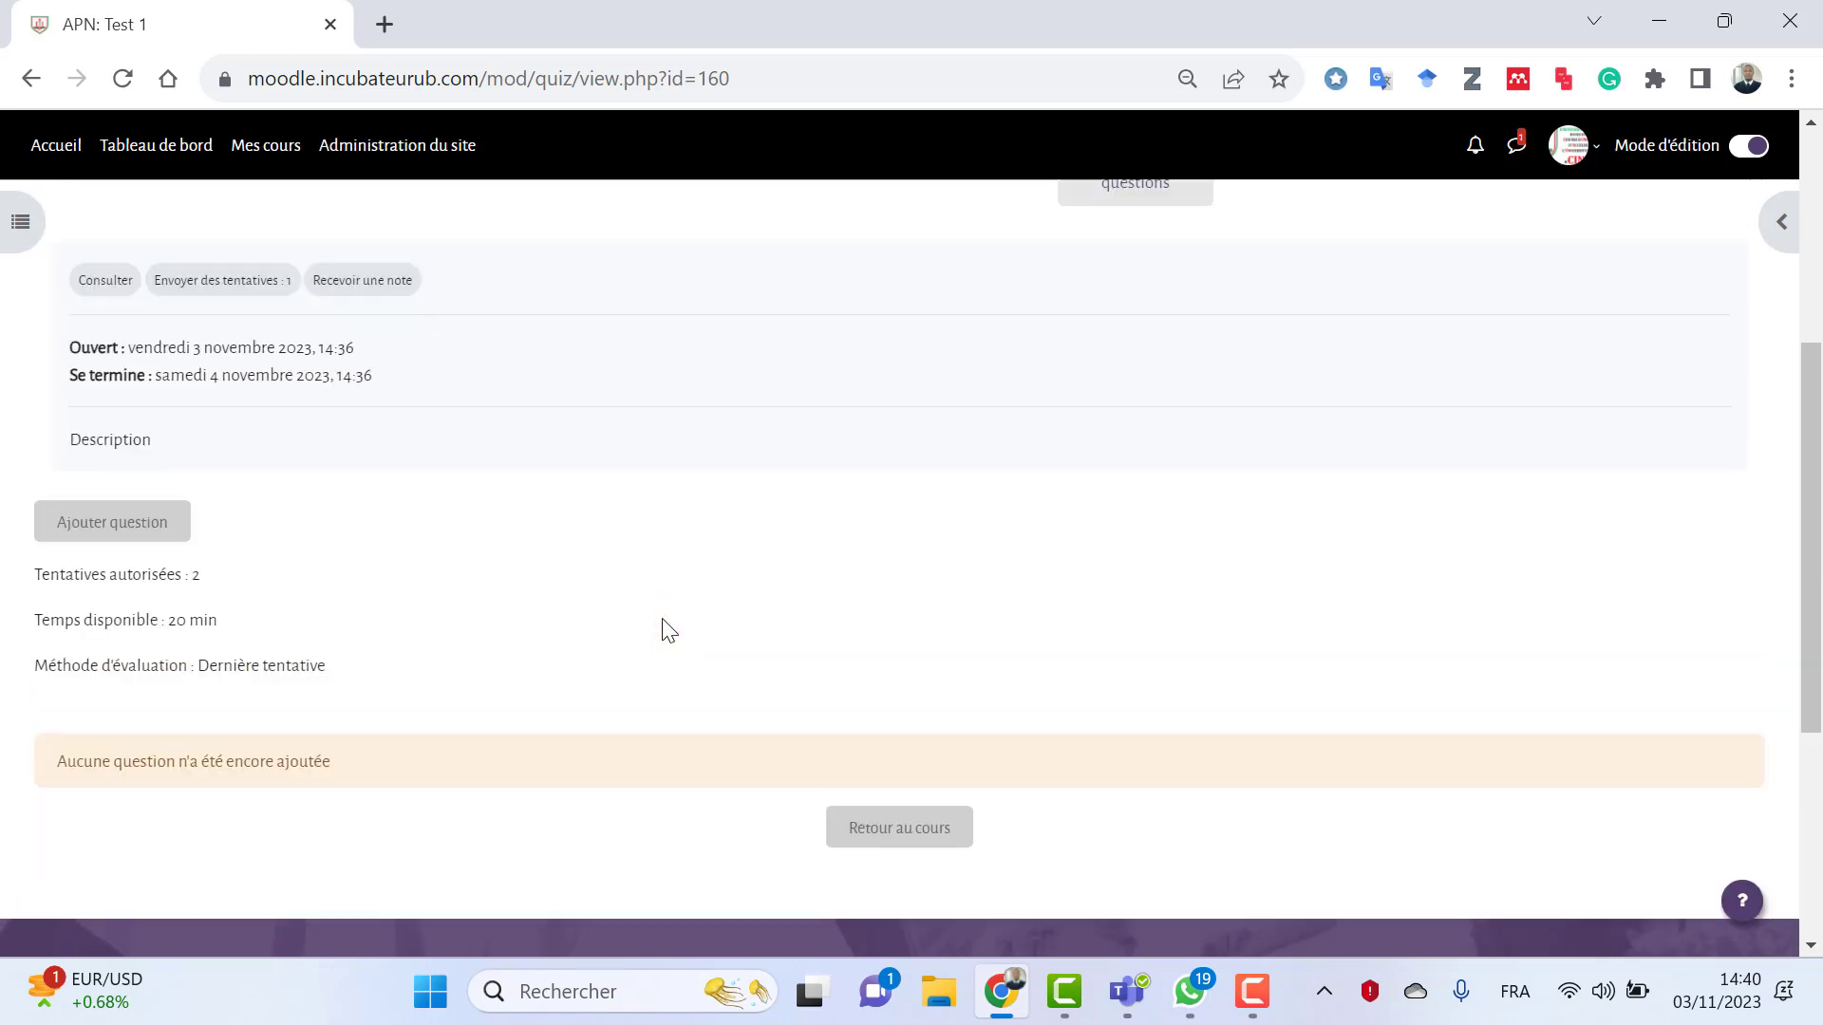
pyautogui.scroll(1, 669, 631)
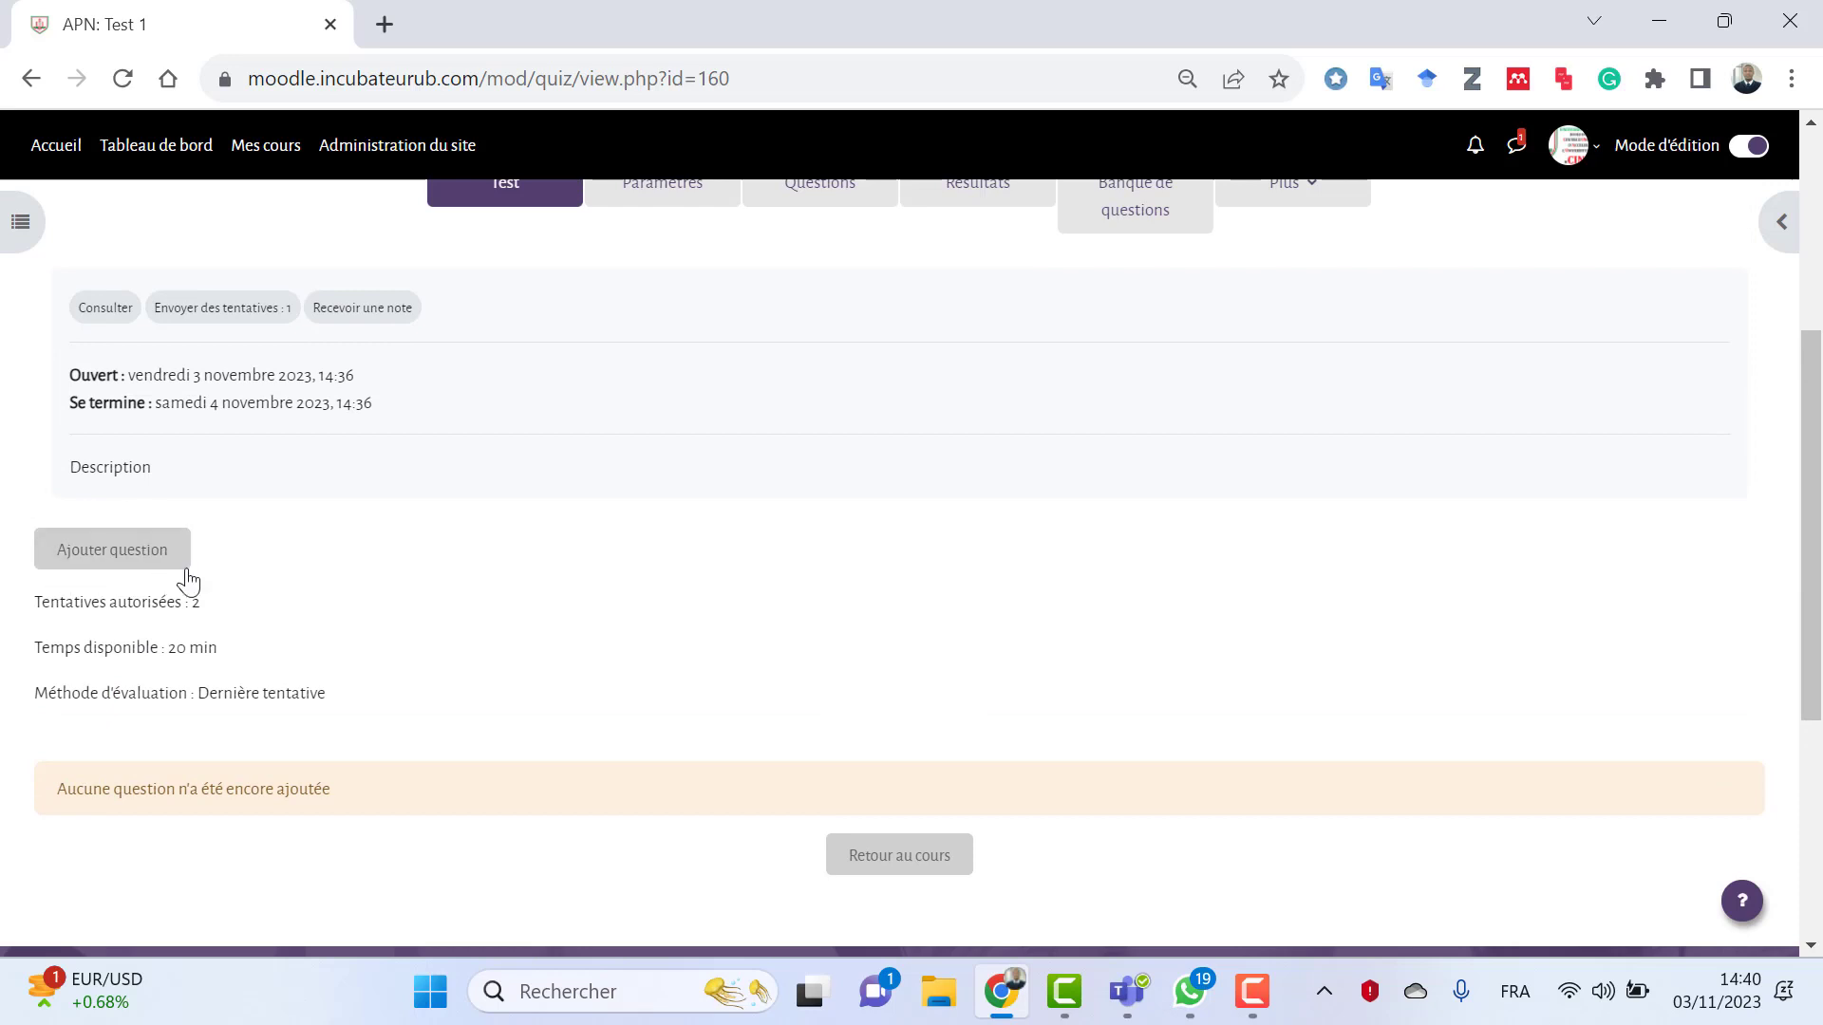
pyautogui.click(107, 557)
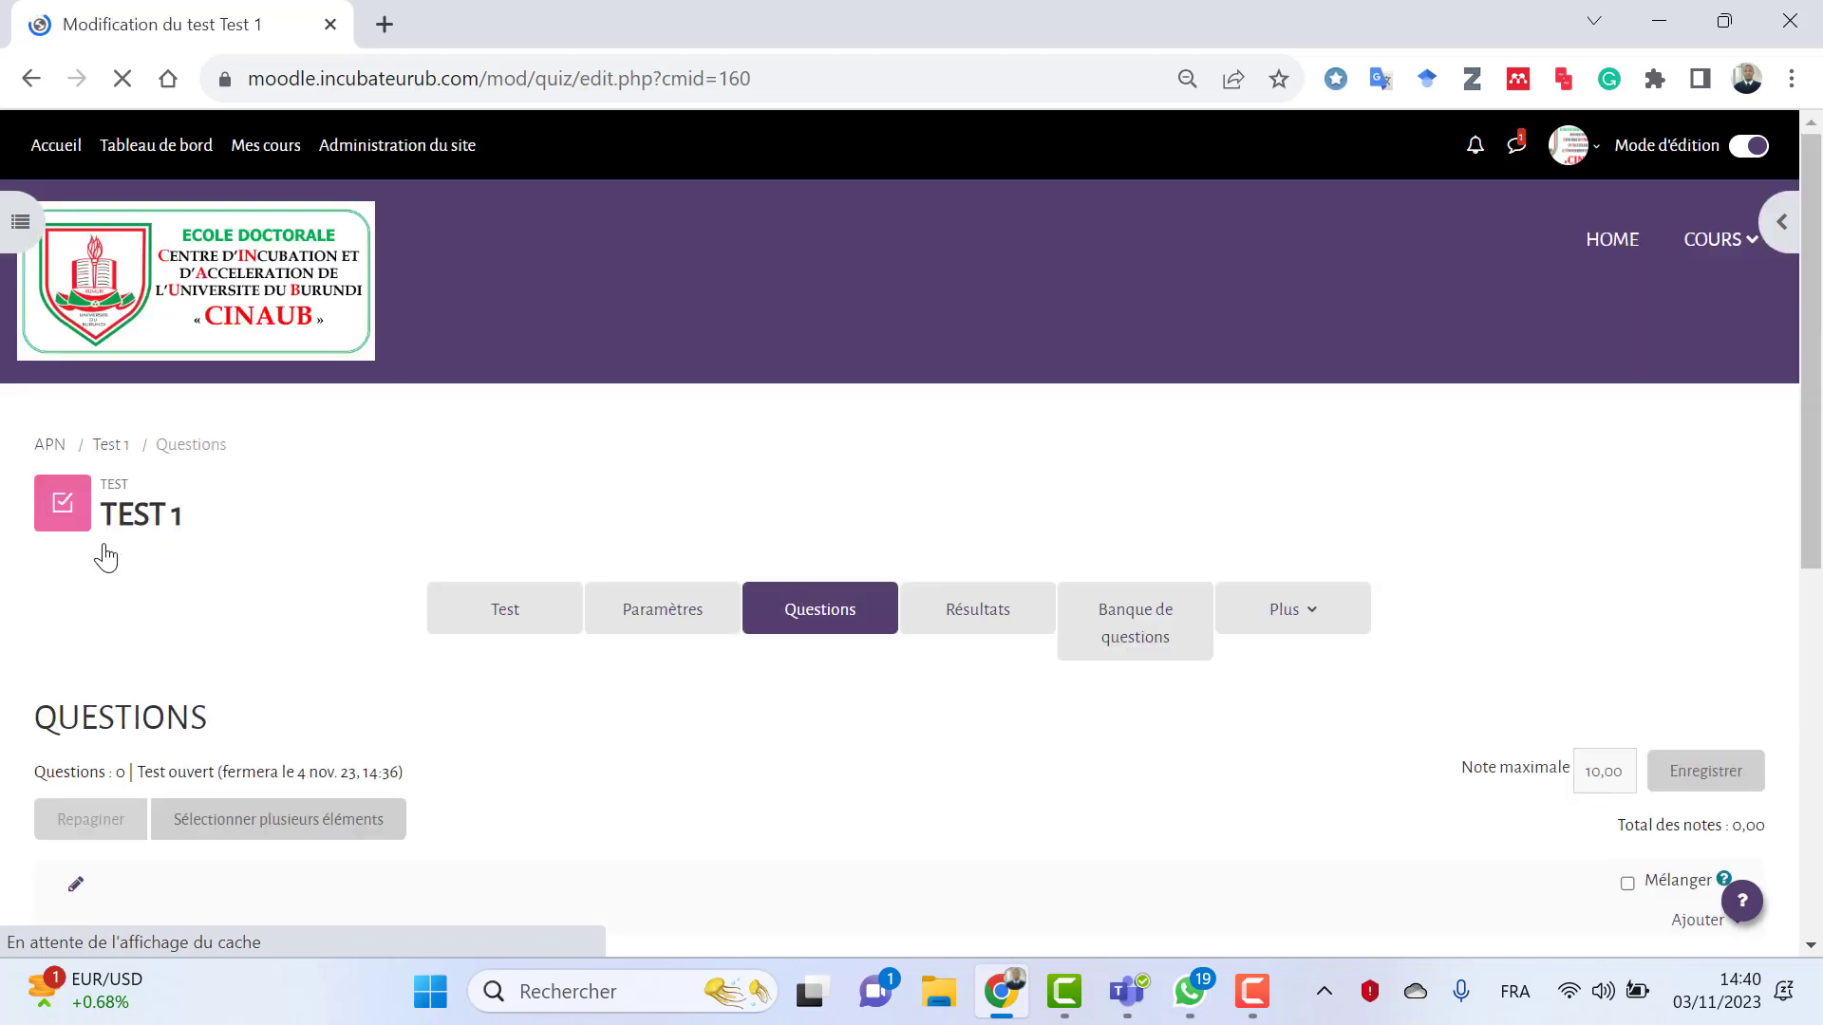
# - Enable the Mélanger option for the test's questions and close the error dialog
pyautogui.scroll(-1, 903, 435)
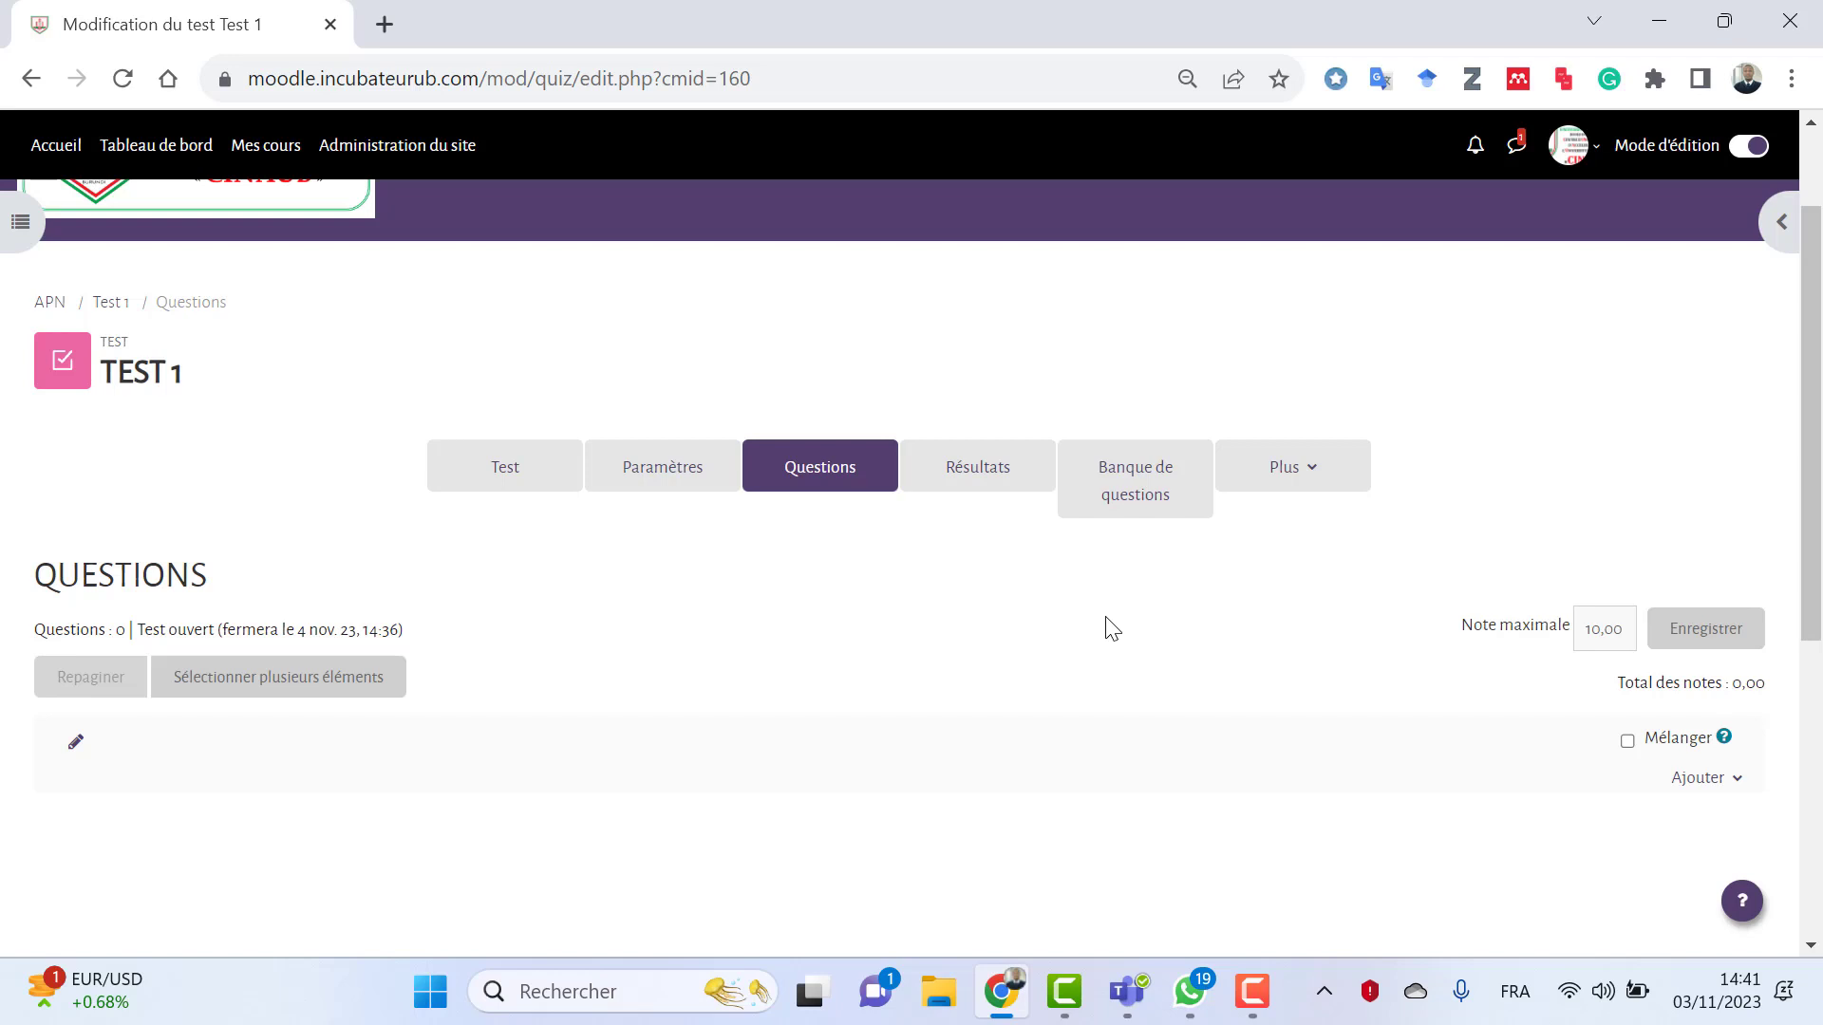
pyautogui.scroll(-1, 1685, 774)
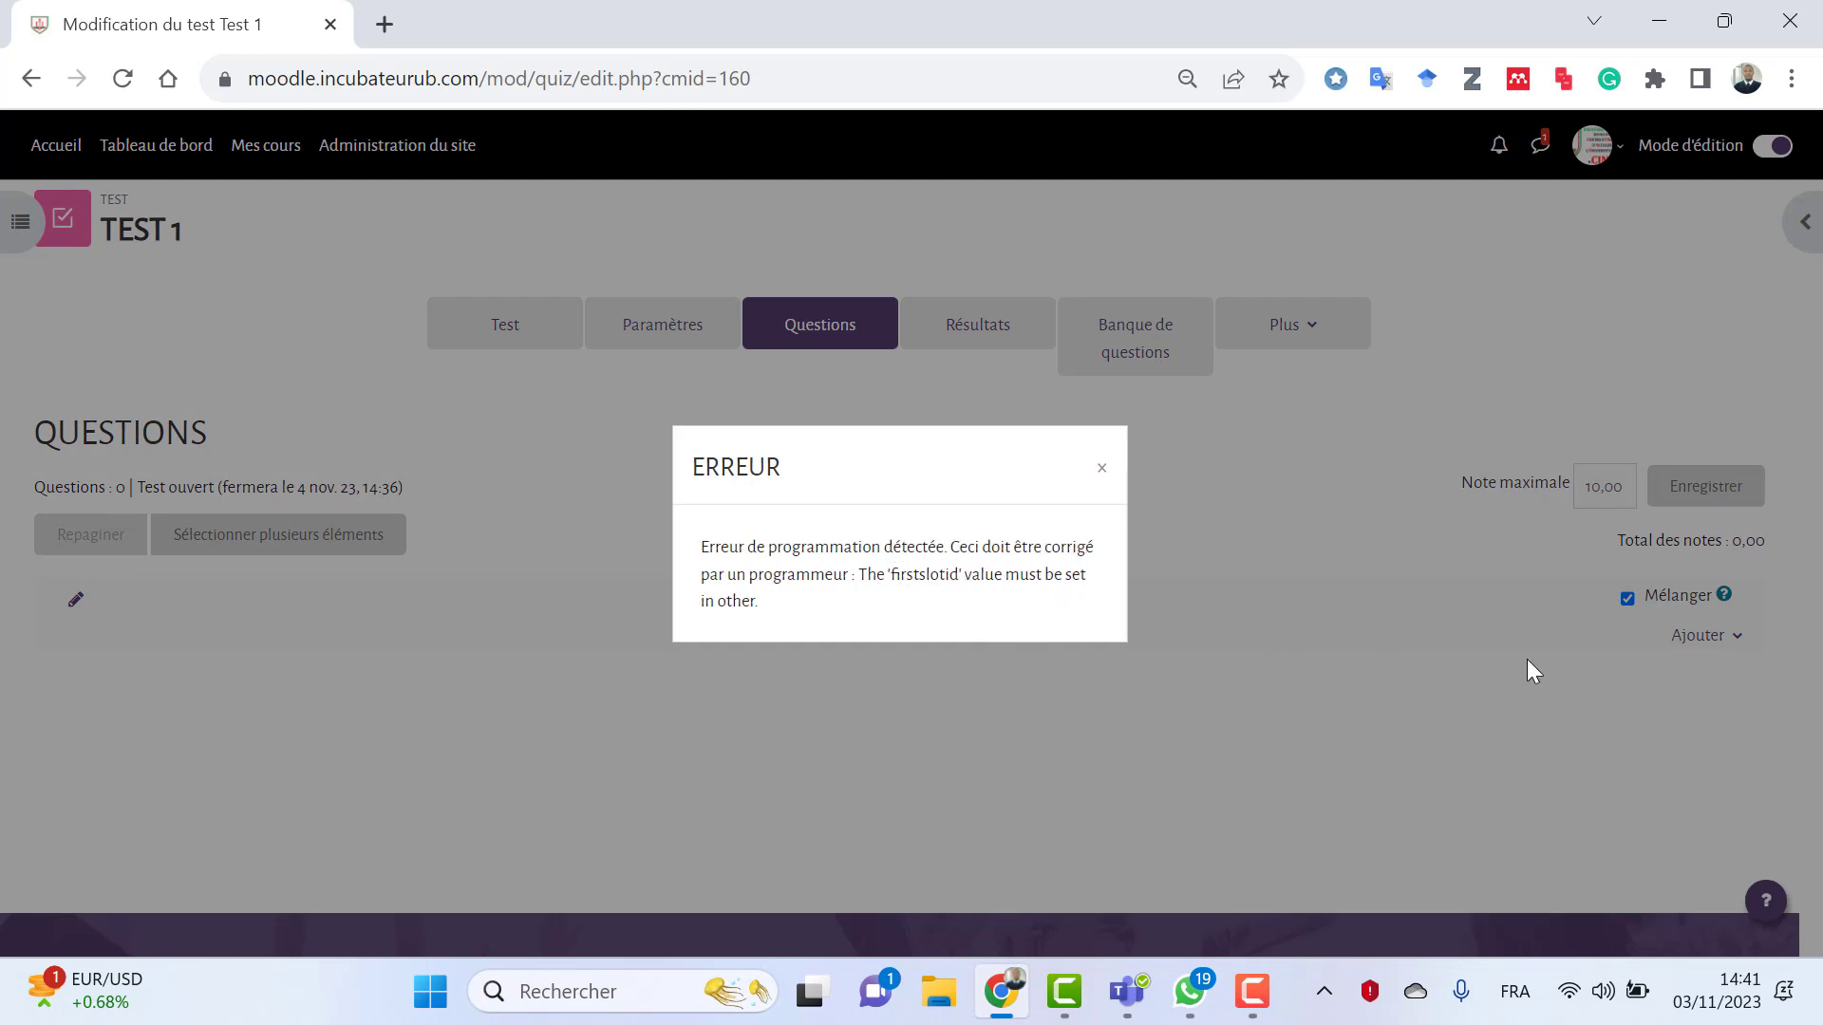
pyautogui.click(1104, 469)
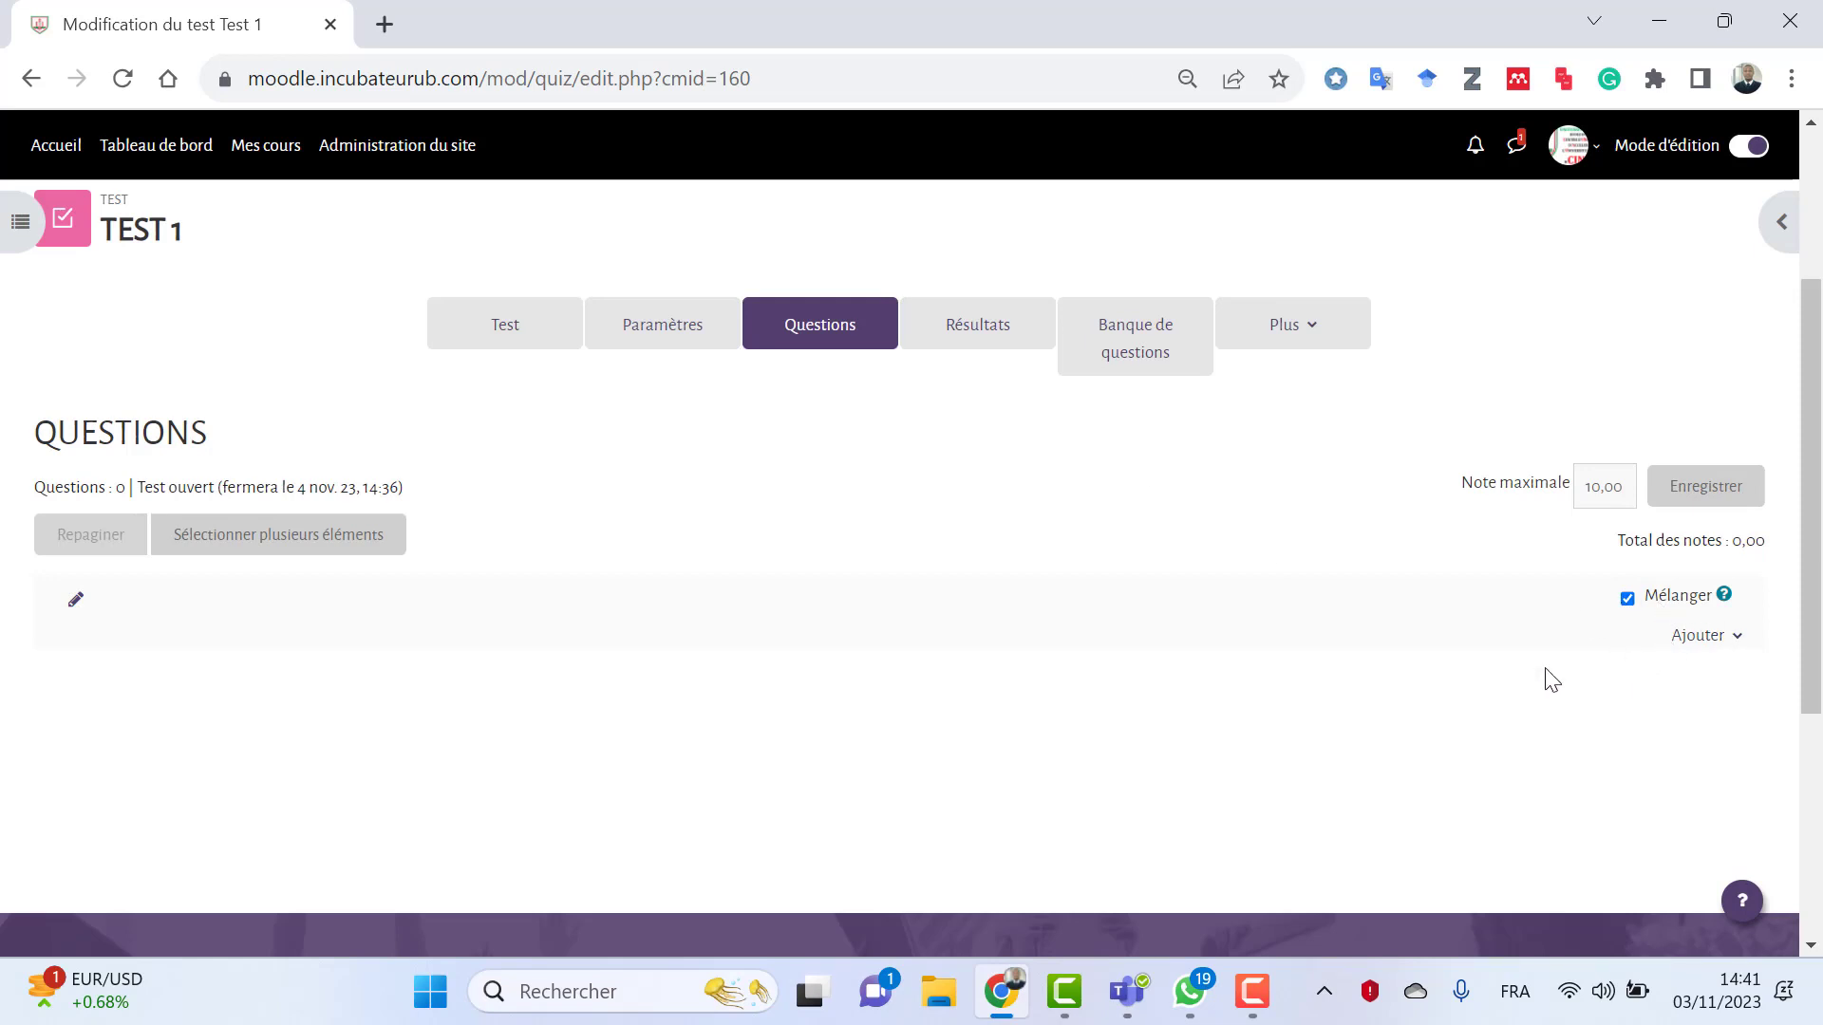
# - Start adding a new question to the test and look through the available question types
pyautogui.click(1704, 638)
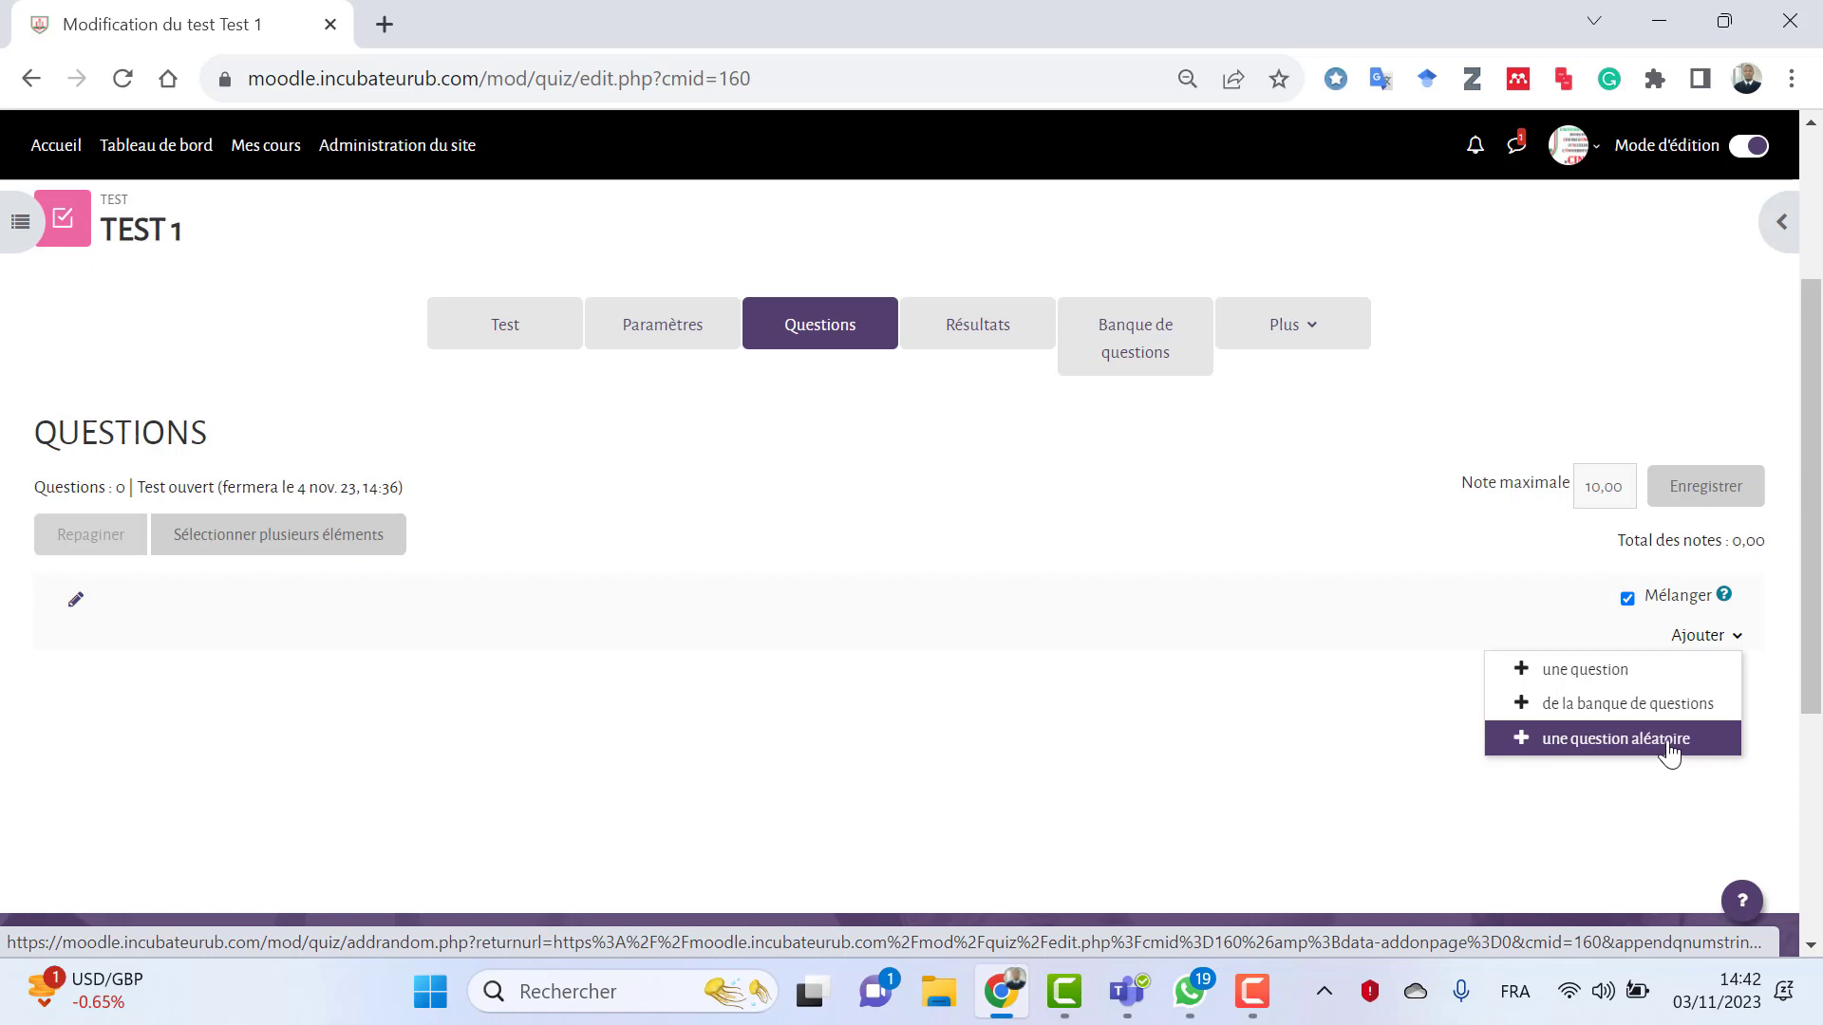
pyautogui.click(1580, 676)
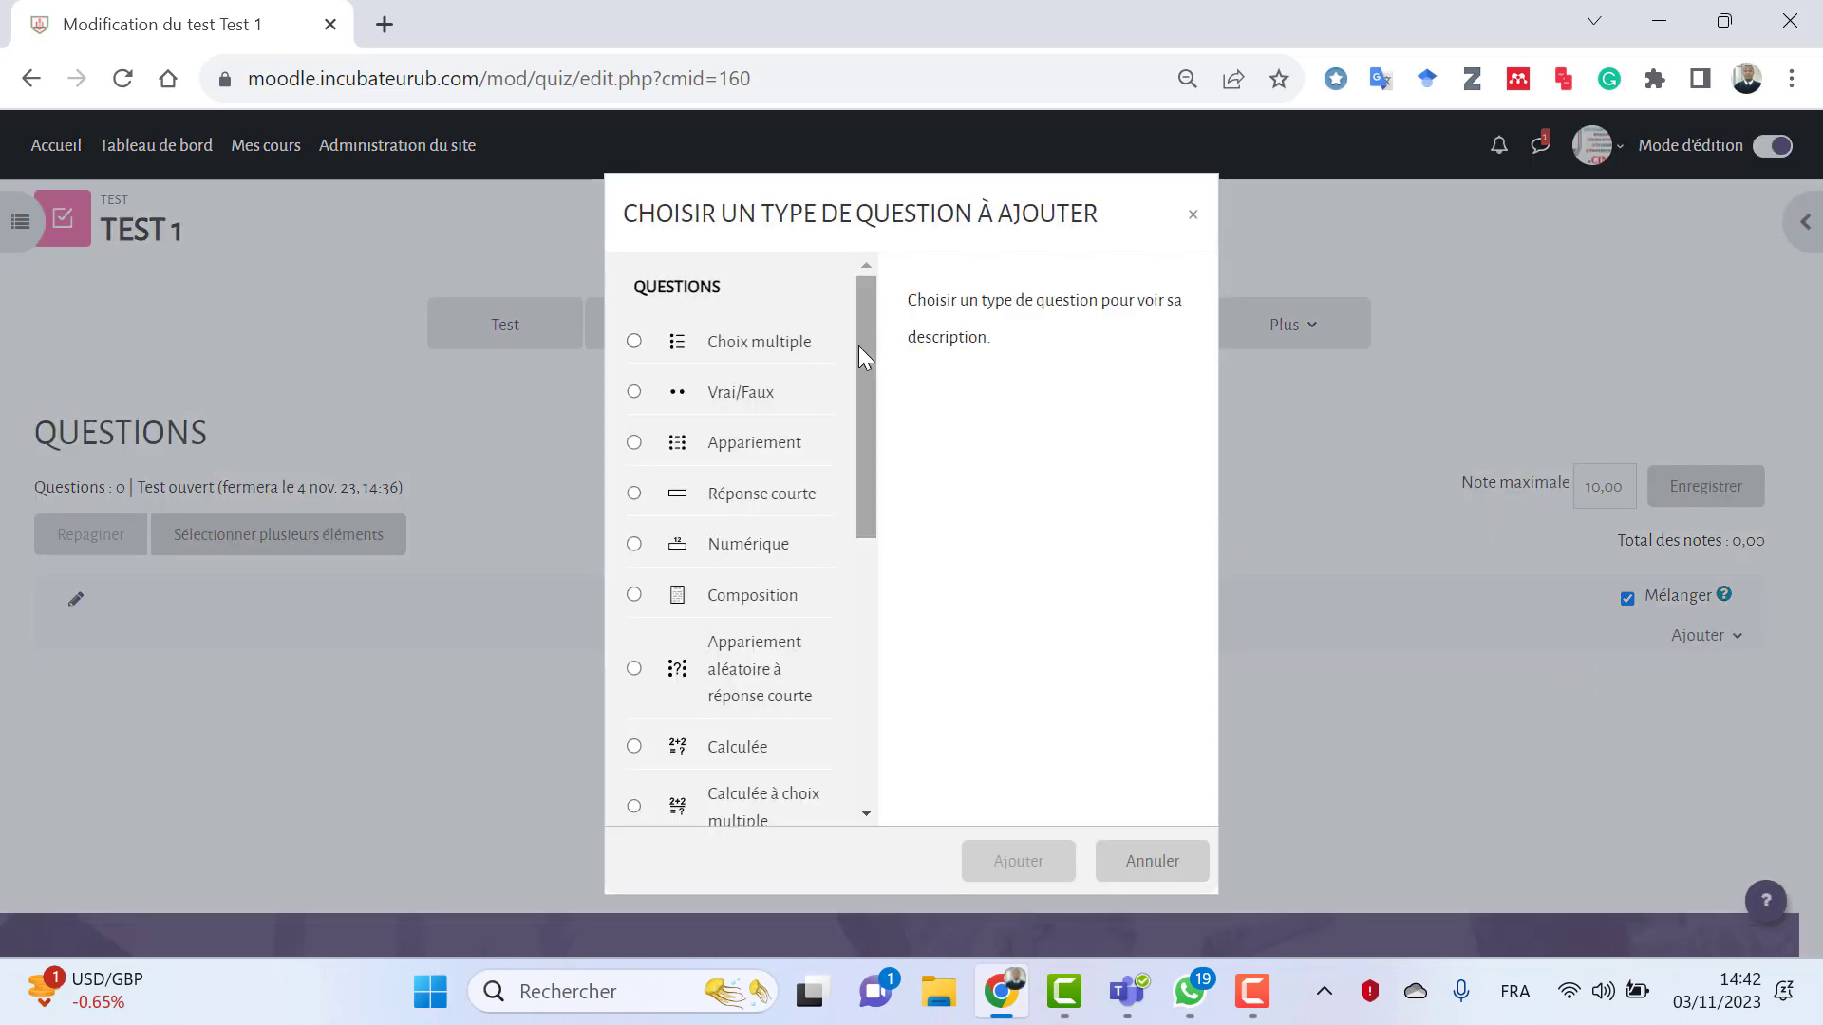
pyautogui.moveTo(864, 348); pyautogui.dragTo(864, 349)
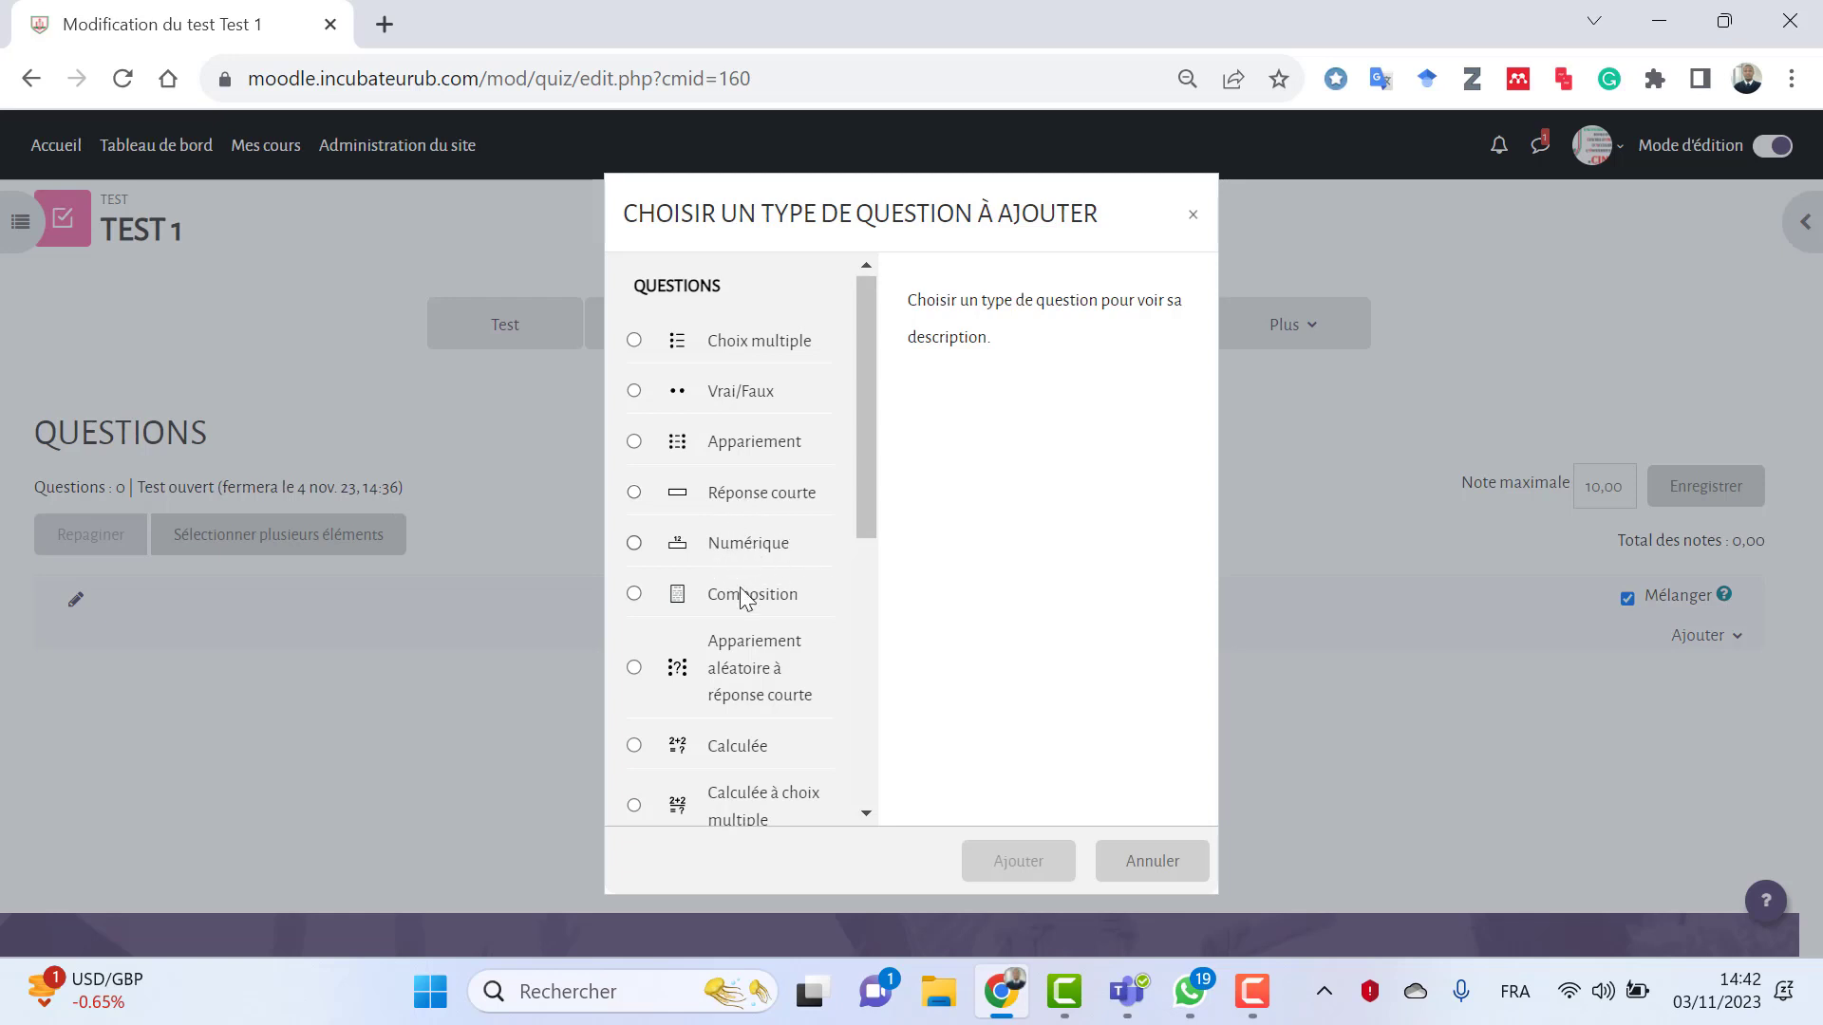
pyautogui.scroll(-6, 796, 594)
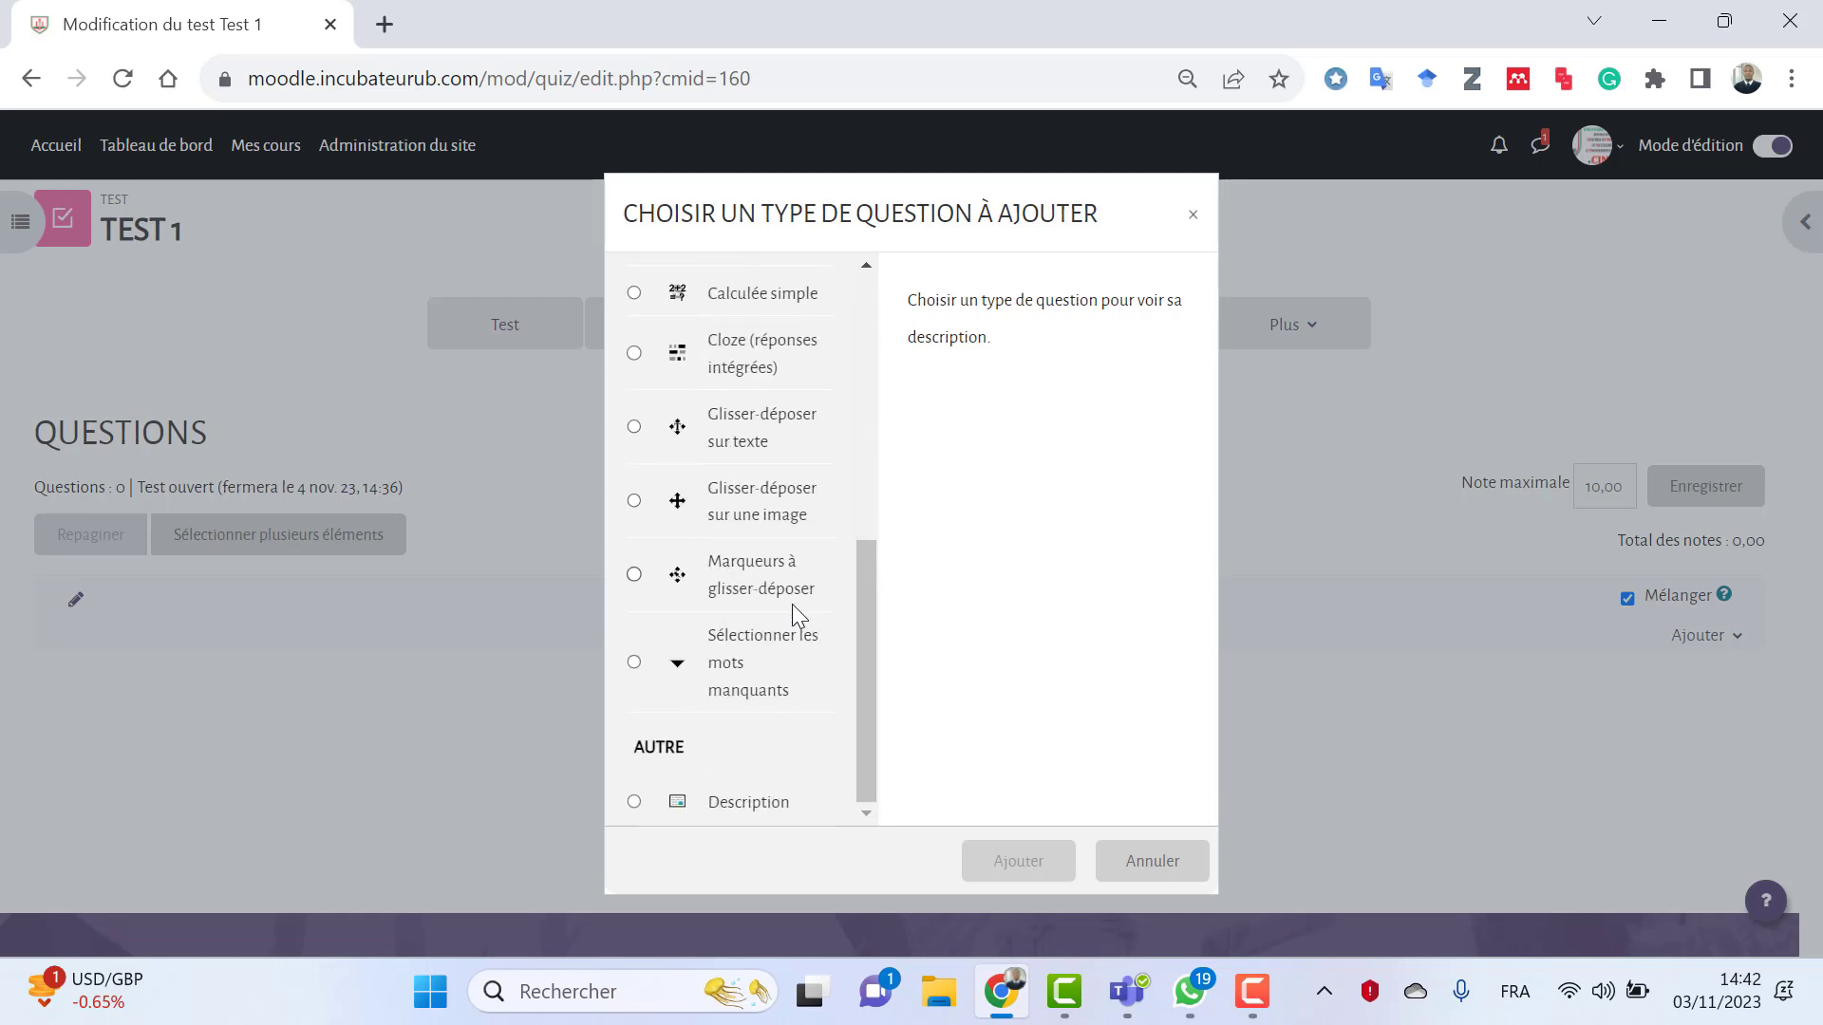
pyautogui.scroll(6, 695, 731)
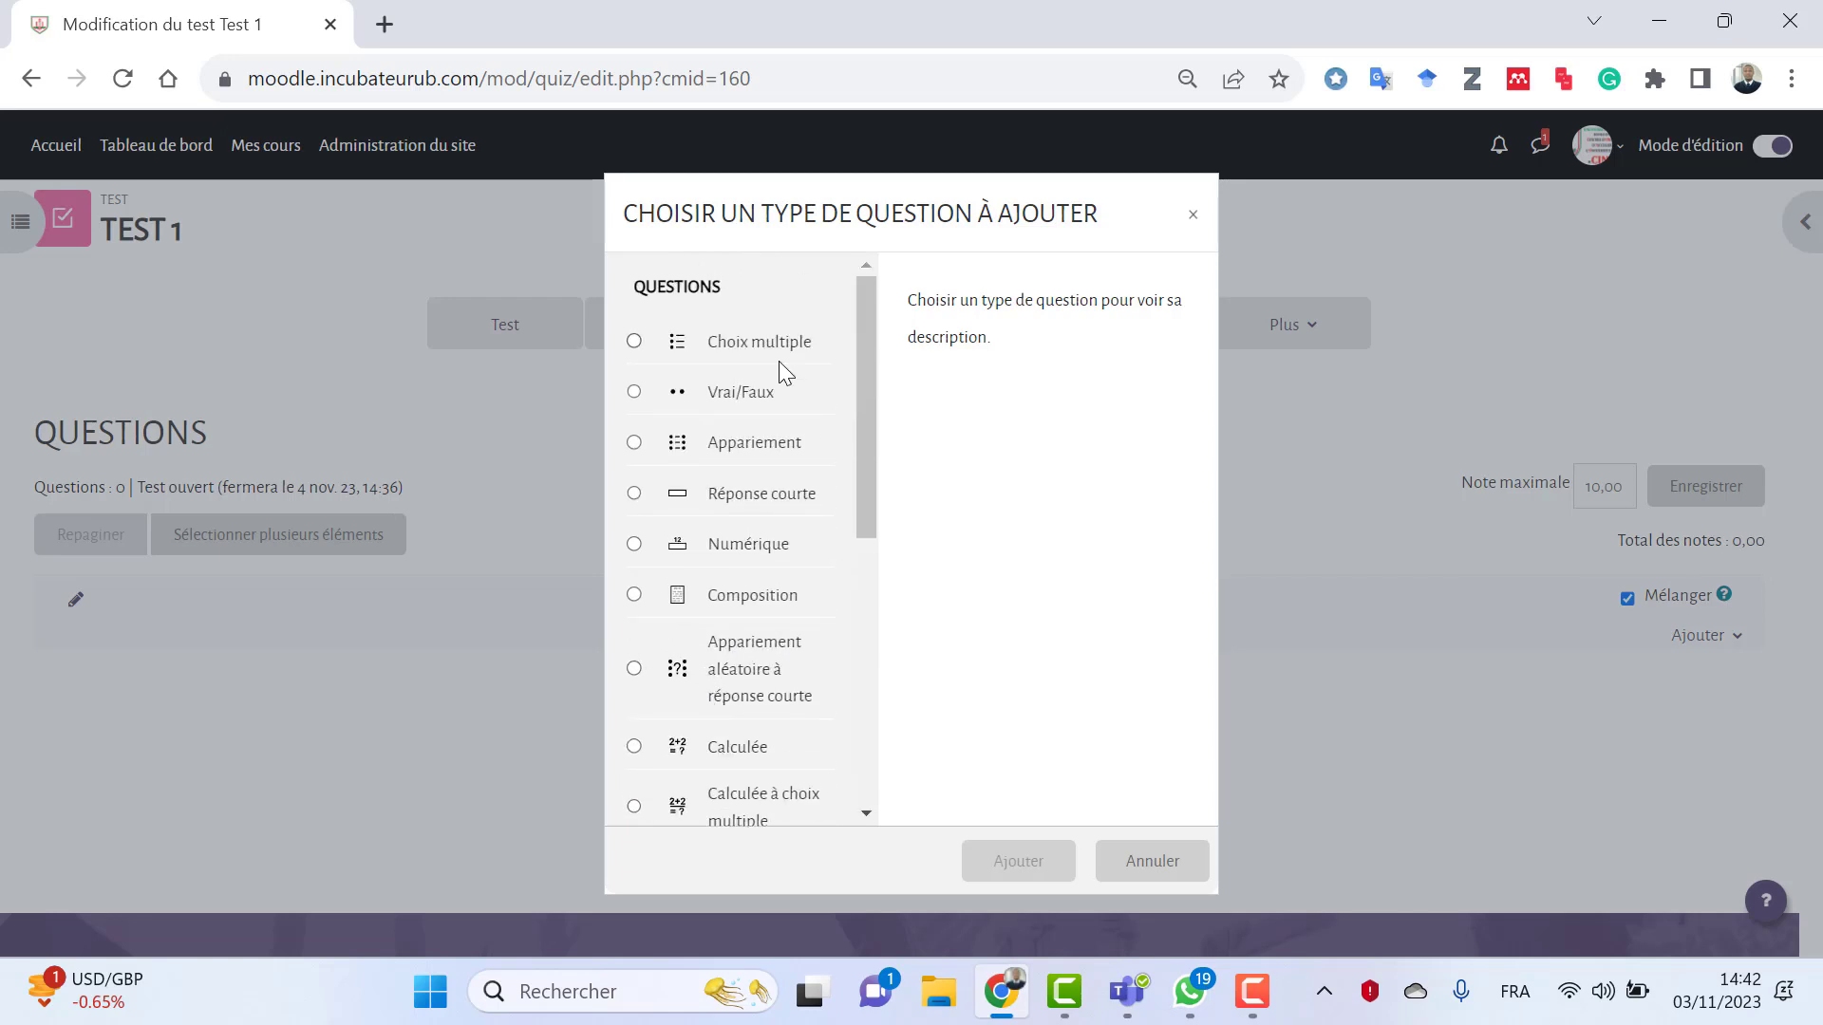
# - Examine the descriptions of the question types one by one, from Choix multiple to Calculée
pyautogui.click(634, 343)
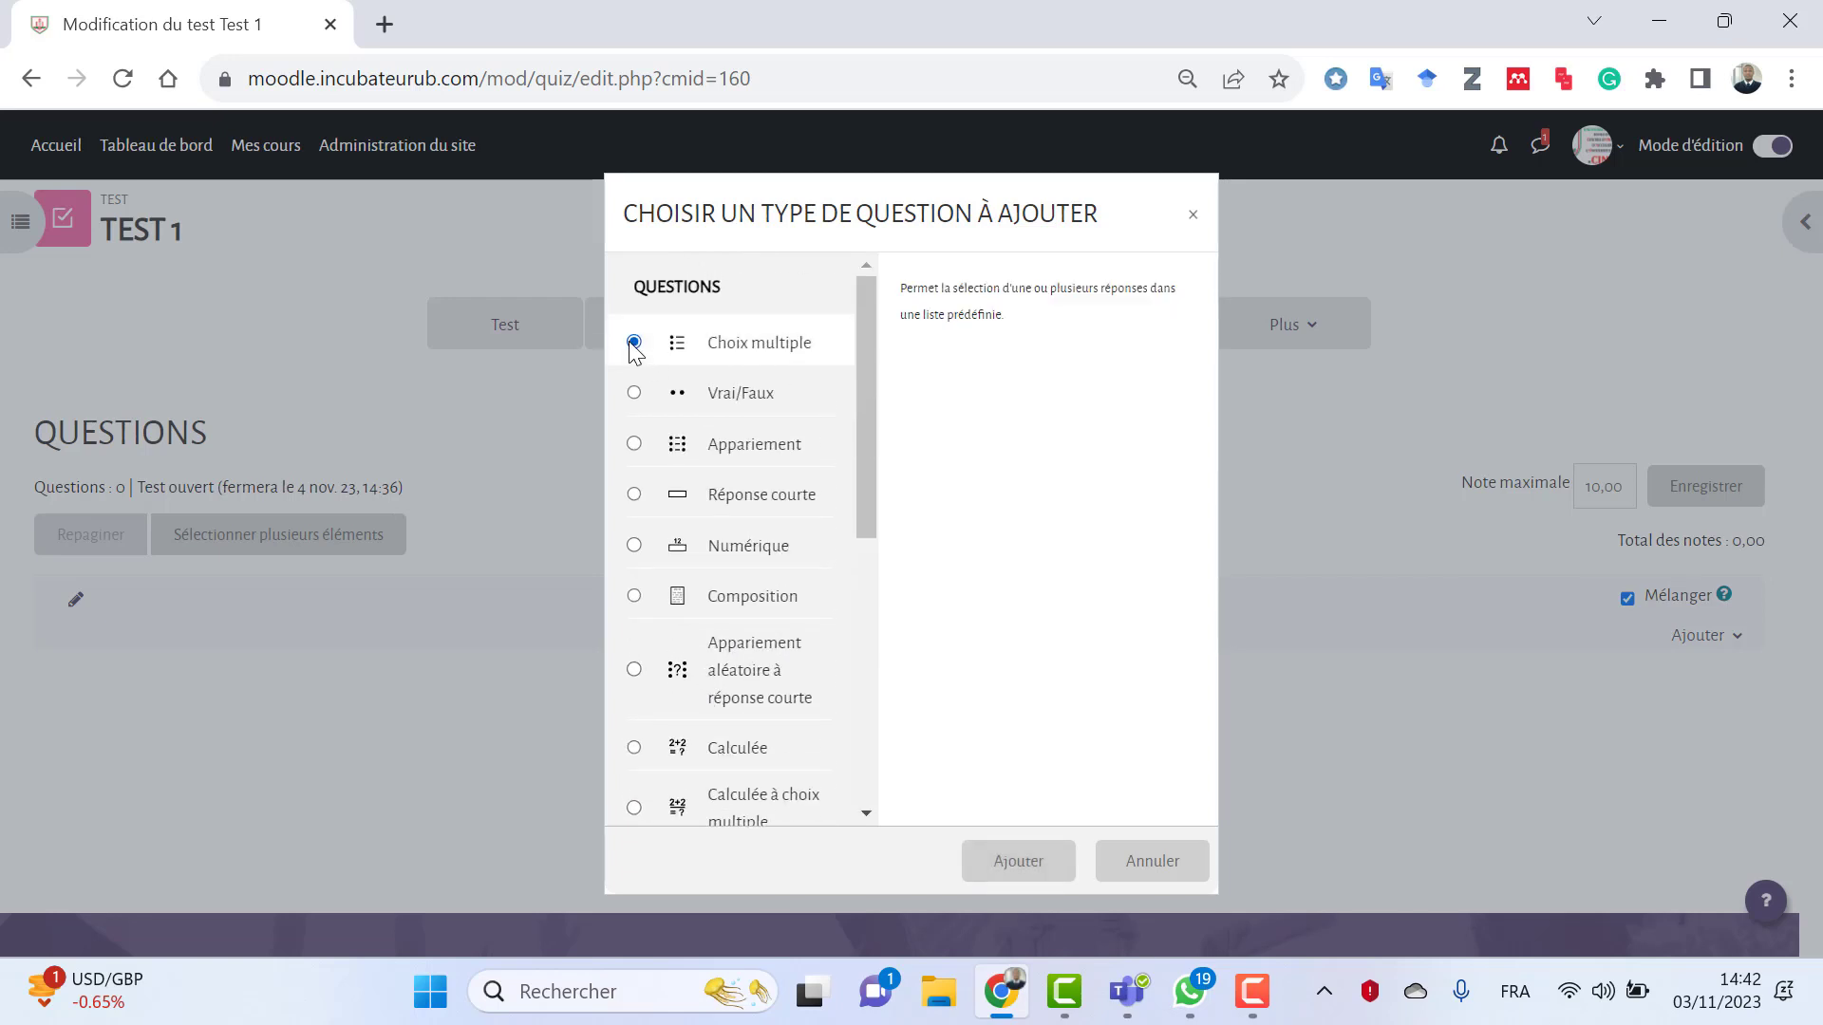
pyautogui.click(636, 395)
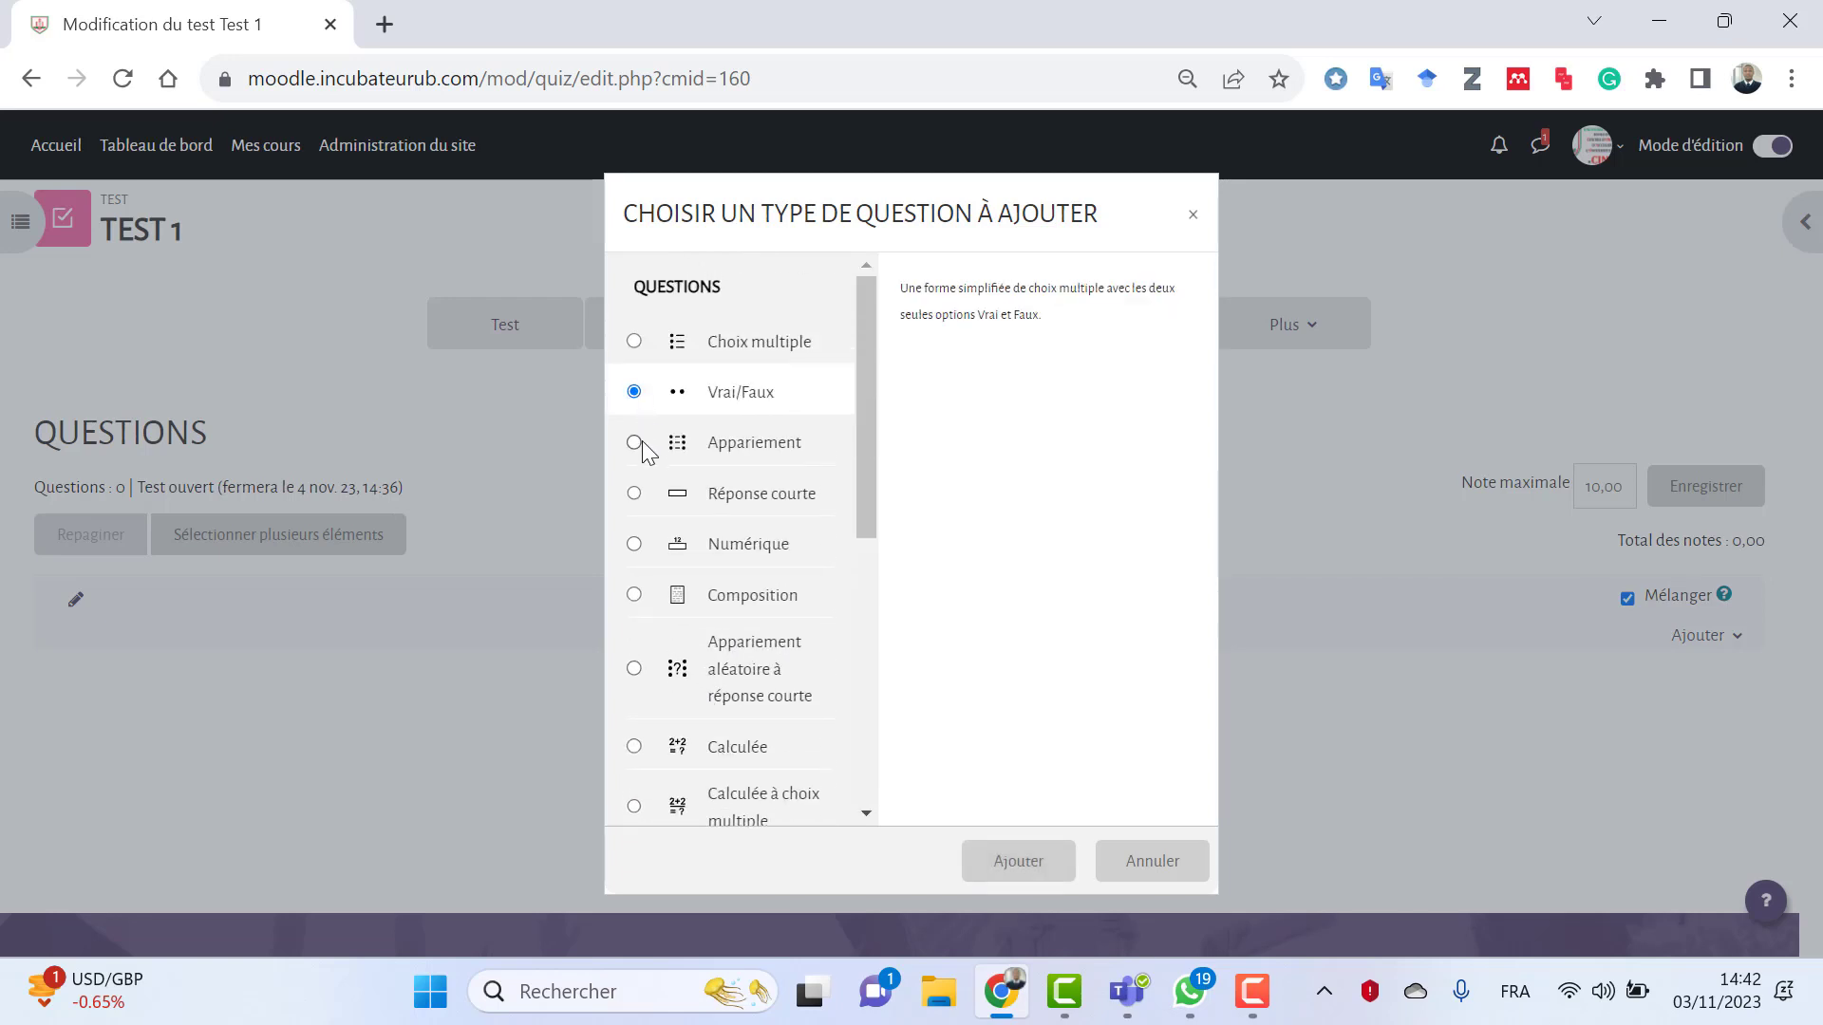
pyautogui.click(636, 443)
pyautogui.click(634, 495)
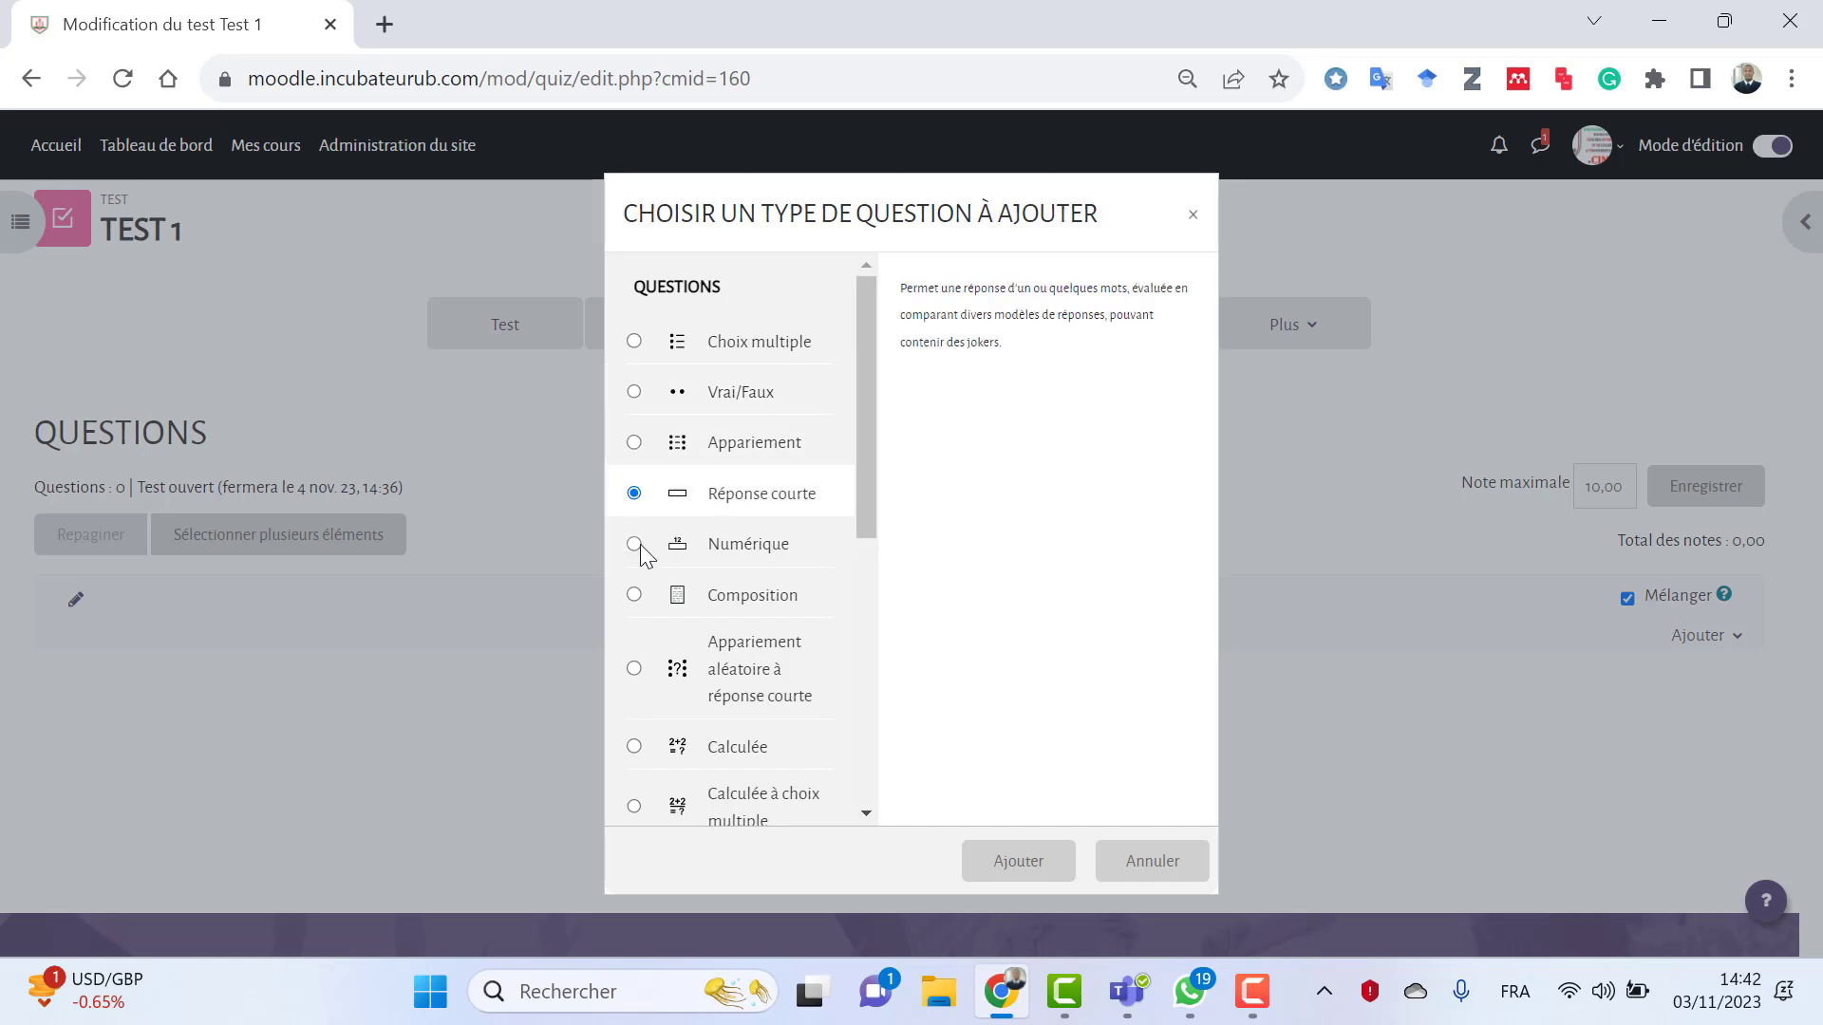
pyautogui.click(638, 544)
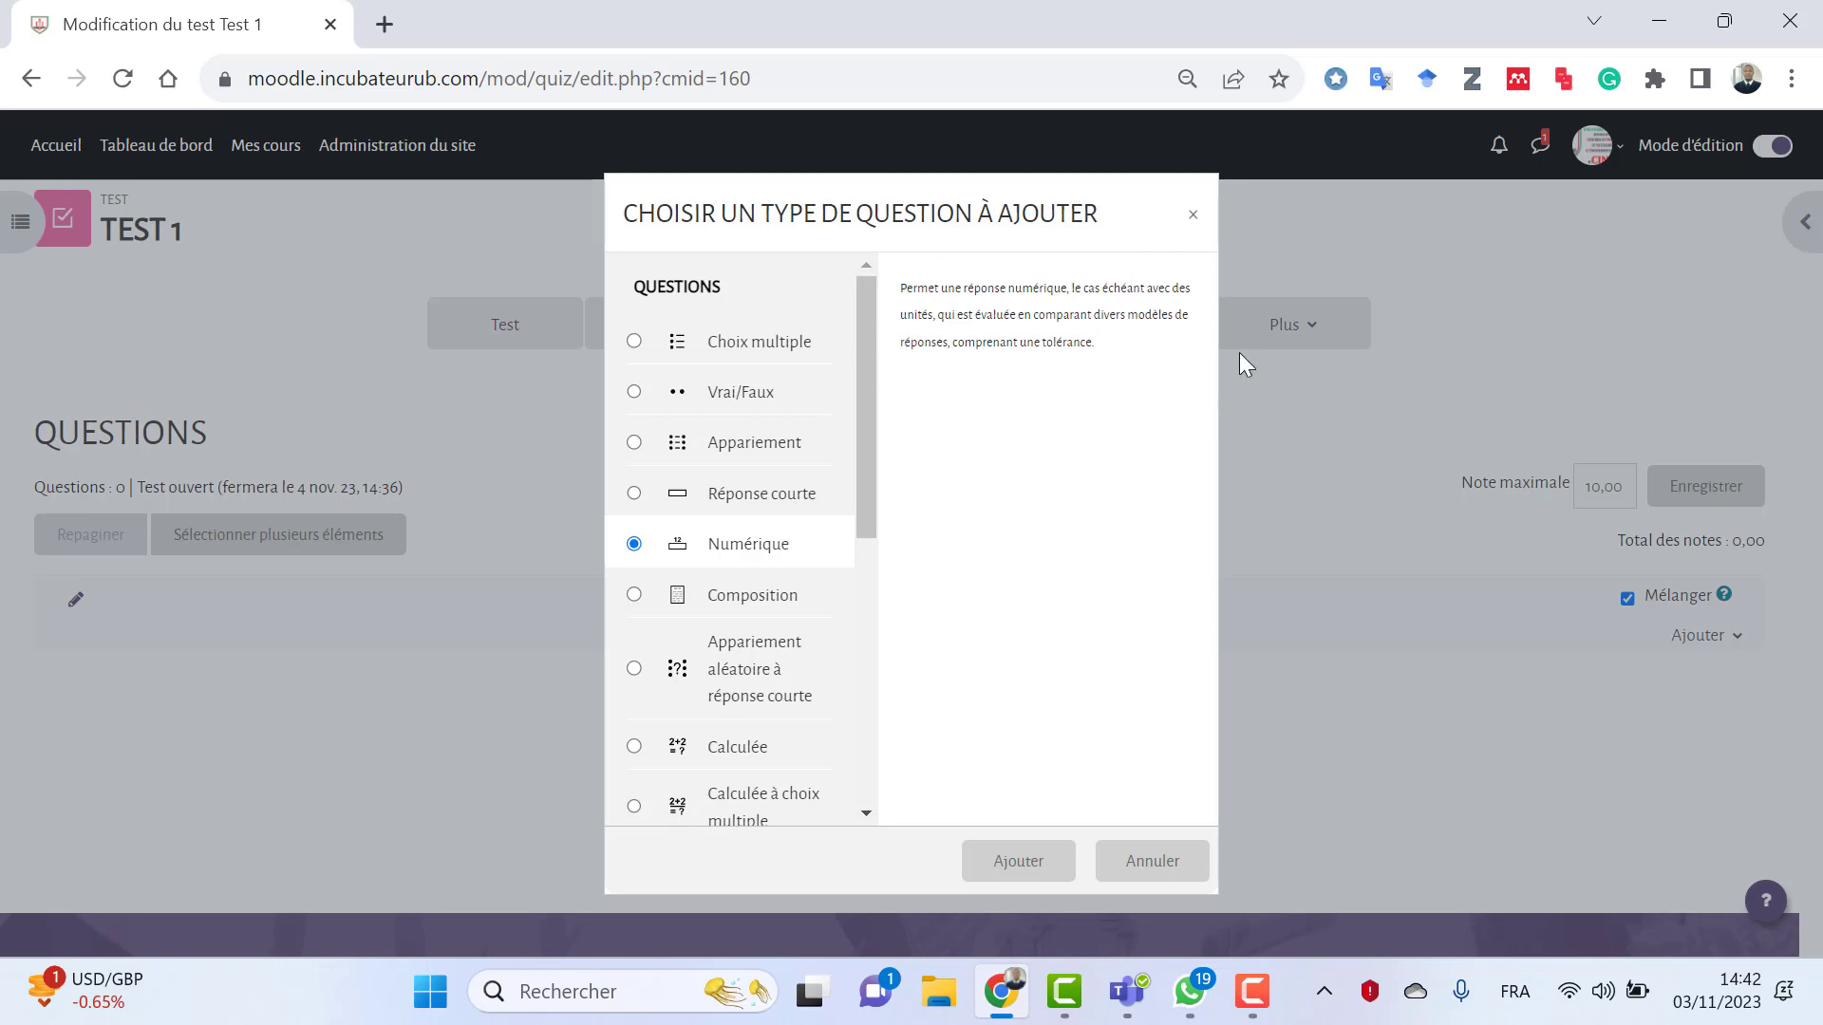
pyautogui.click(635, 595)
pyautogui.scroll(-1, 645, 640)
pyautogui.scroll(-1, 645, 640)
pyautogui.click(639, 532)
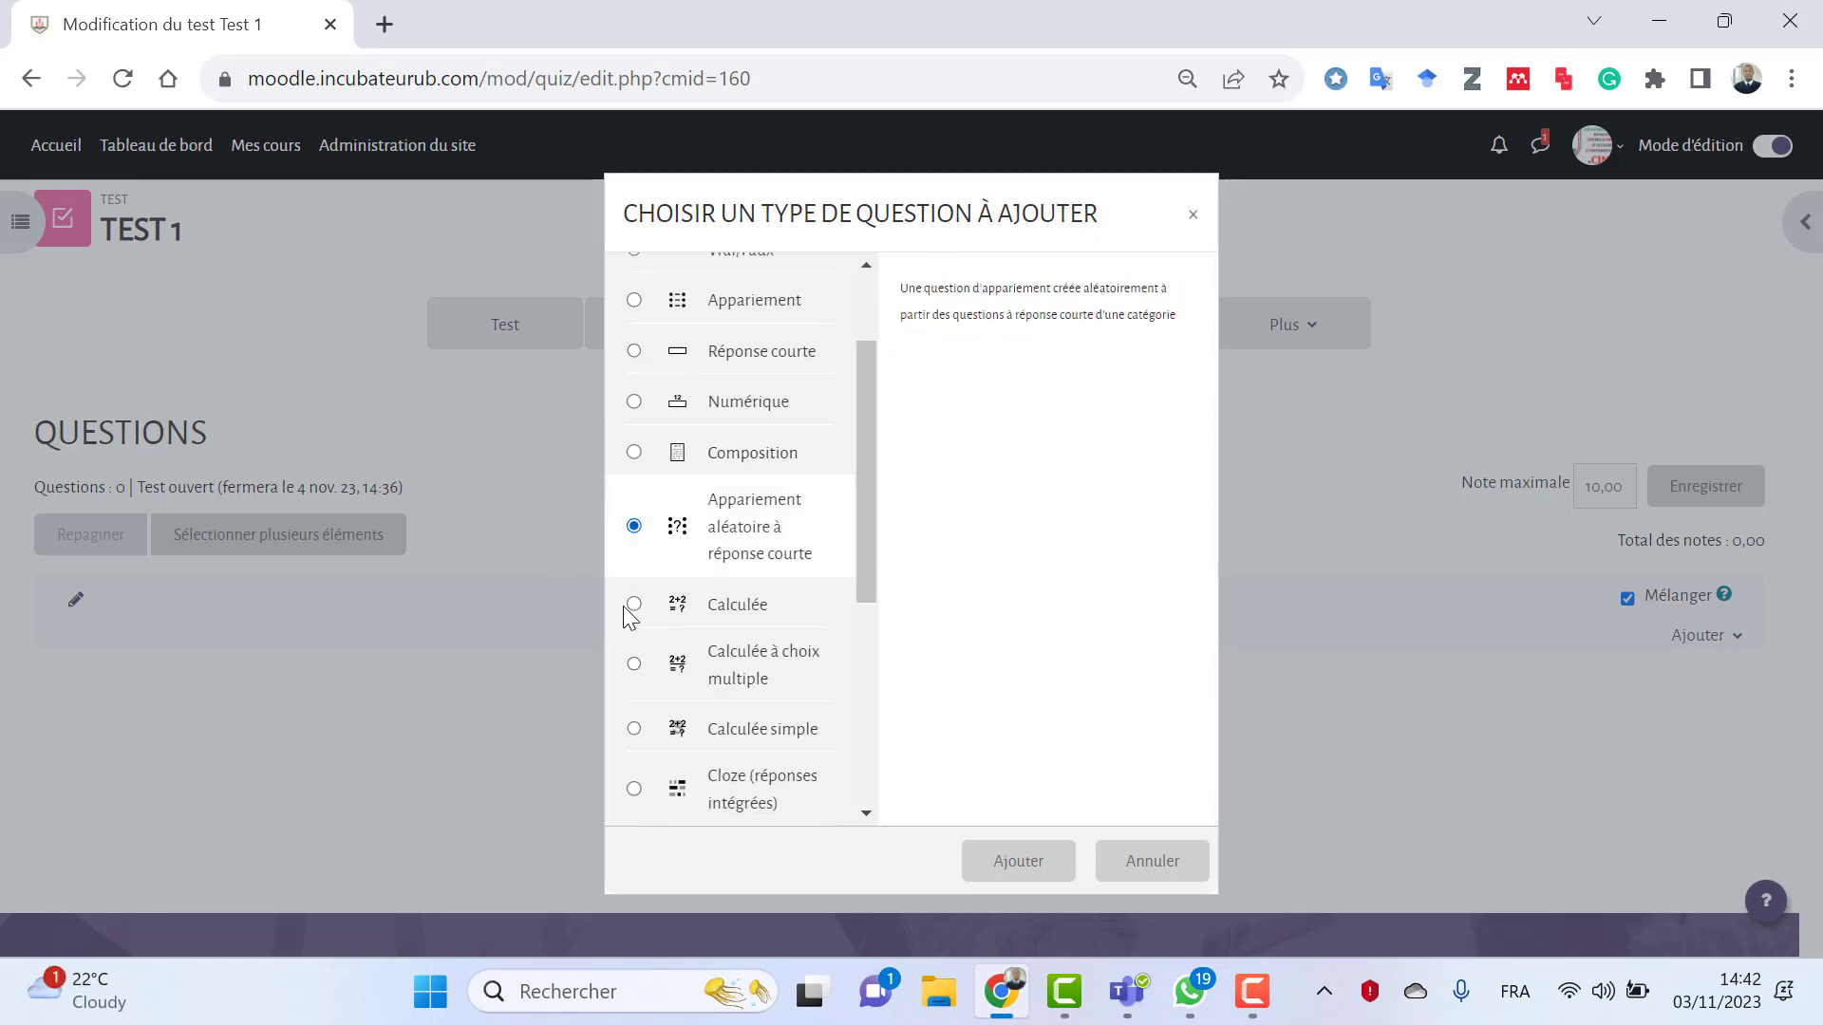
pyautogui.click(639, 604)
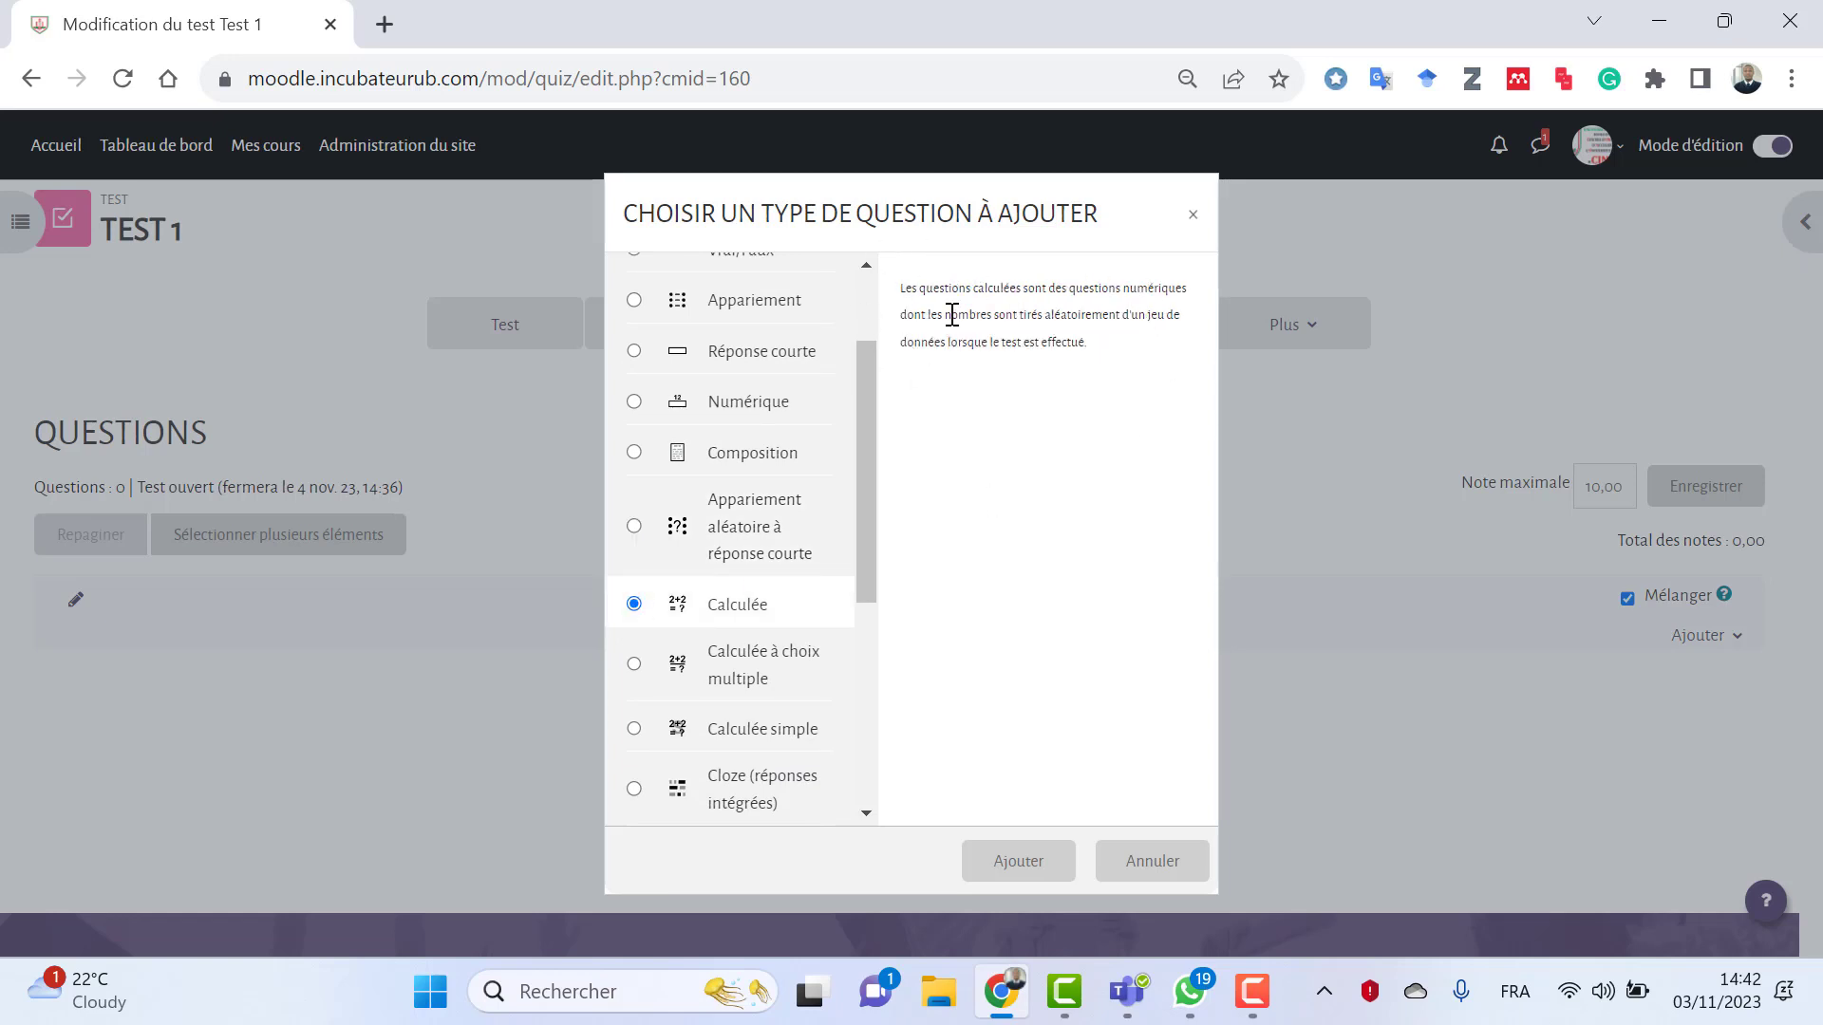
pyautogui.scroll(1, 792, 464)
pyautogui.scroll(2, 791, 464)
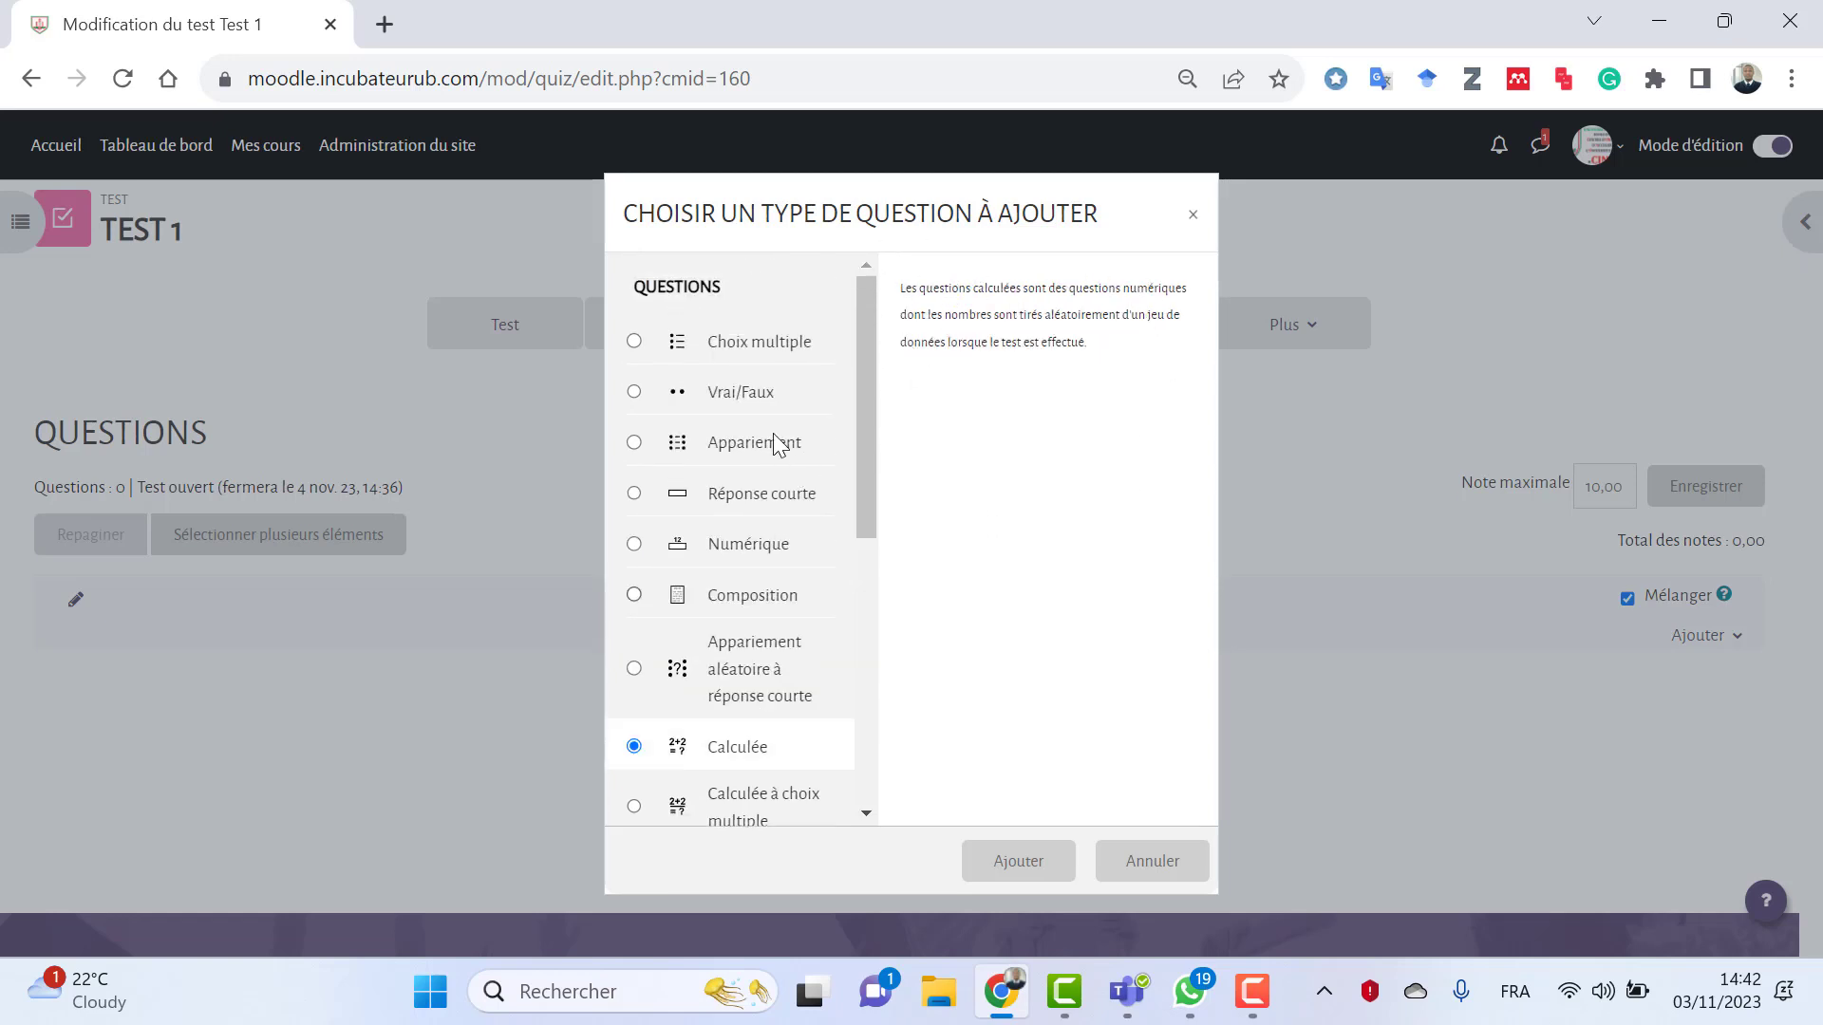
# - Add a Choix multiple question and name it "Question 1."
pyautogui.click(634, 343)
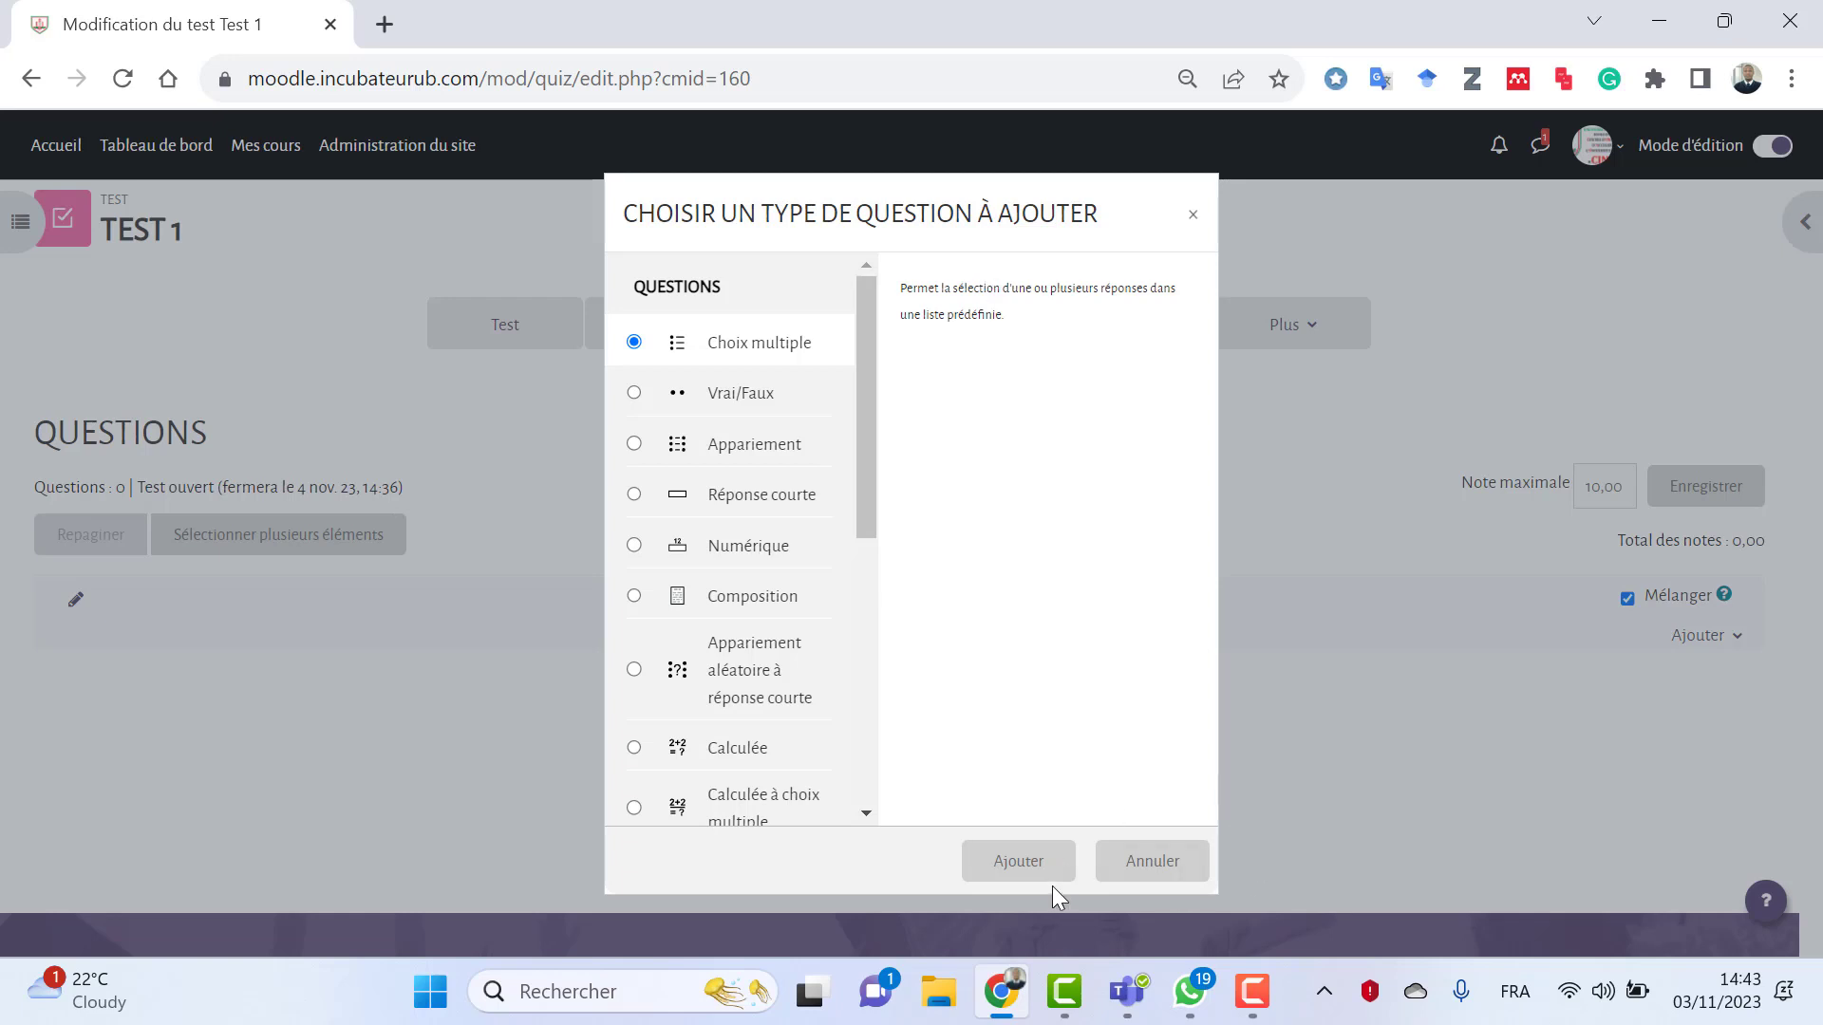
pyautogui.click(1035, 867)
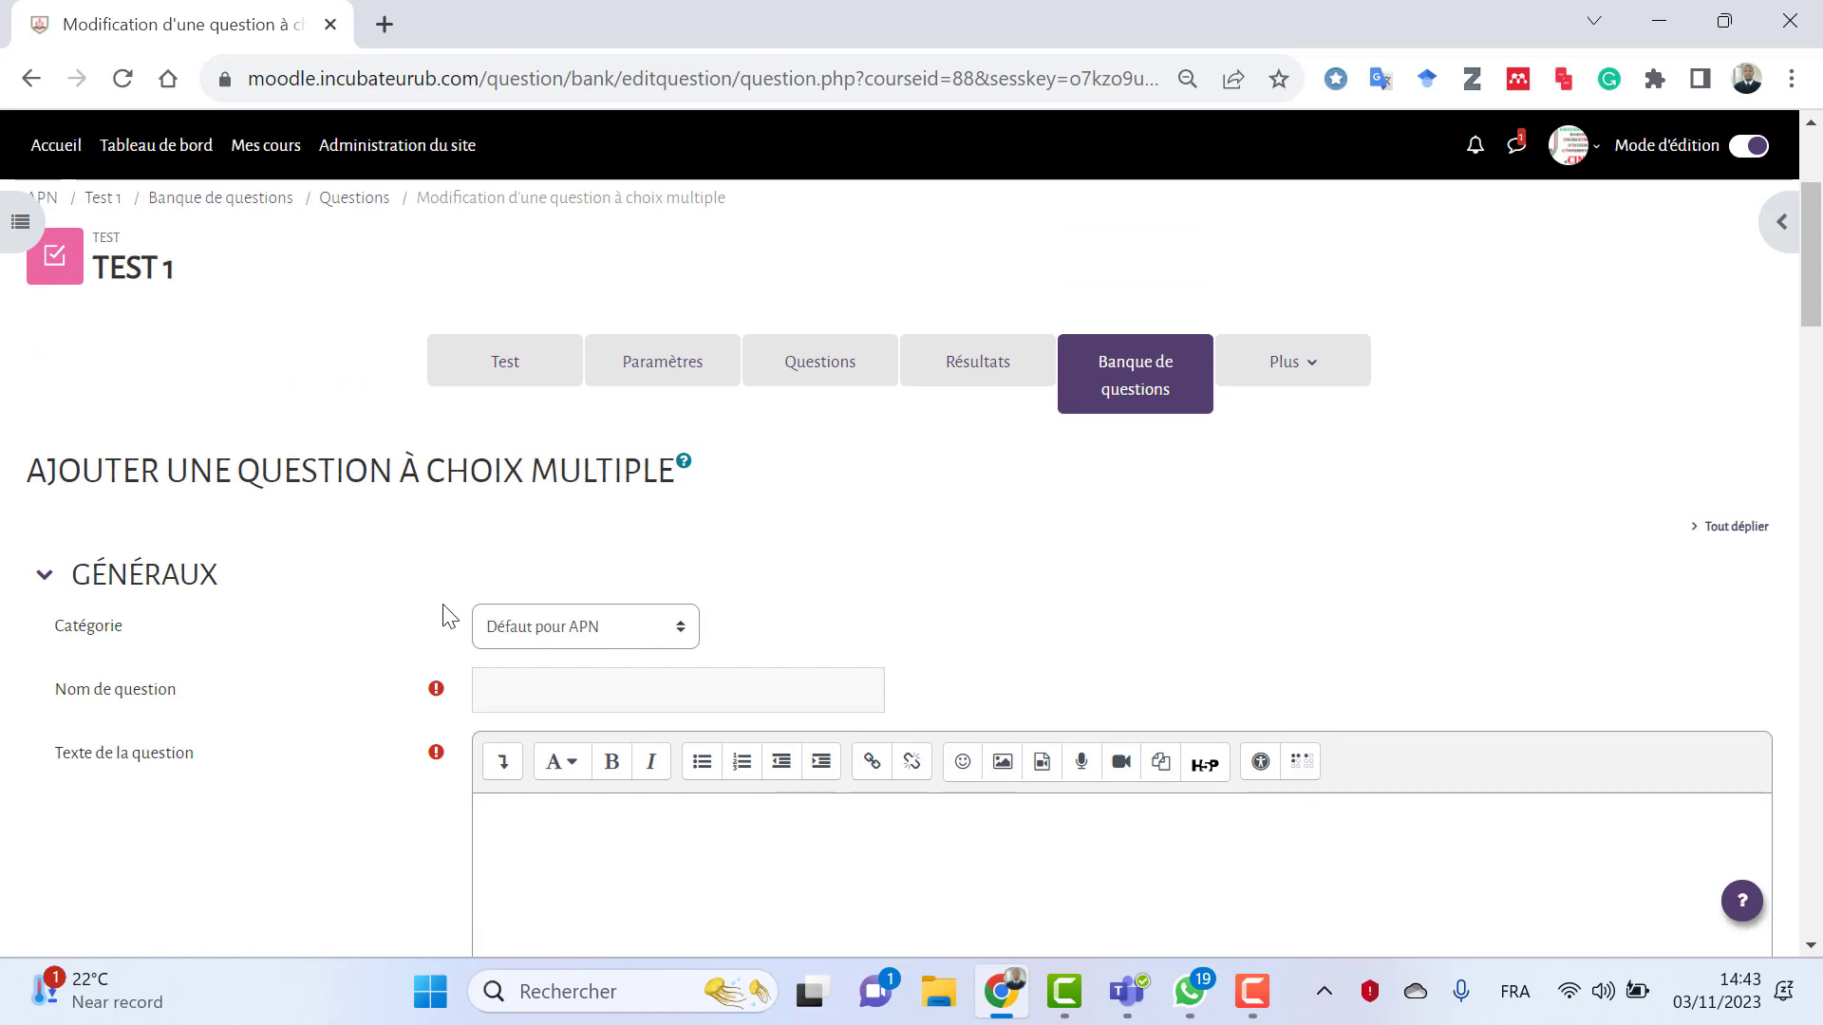
pyautogui.scroll(-1, 442, 612)
pyautogui.click(528, 543)
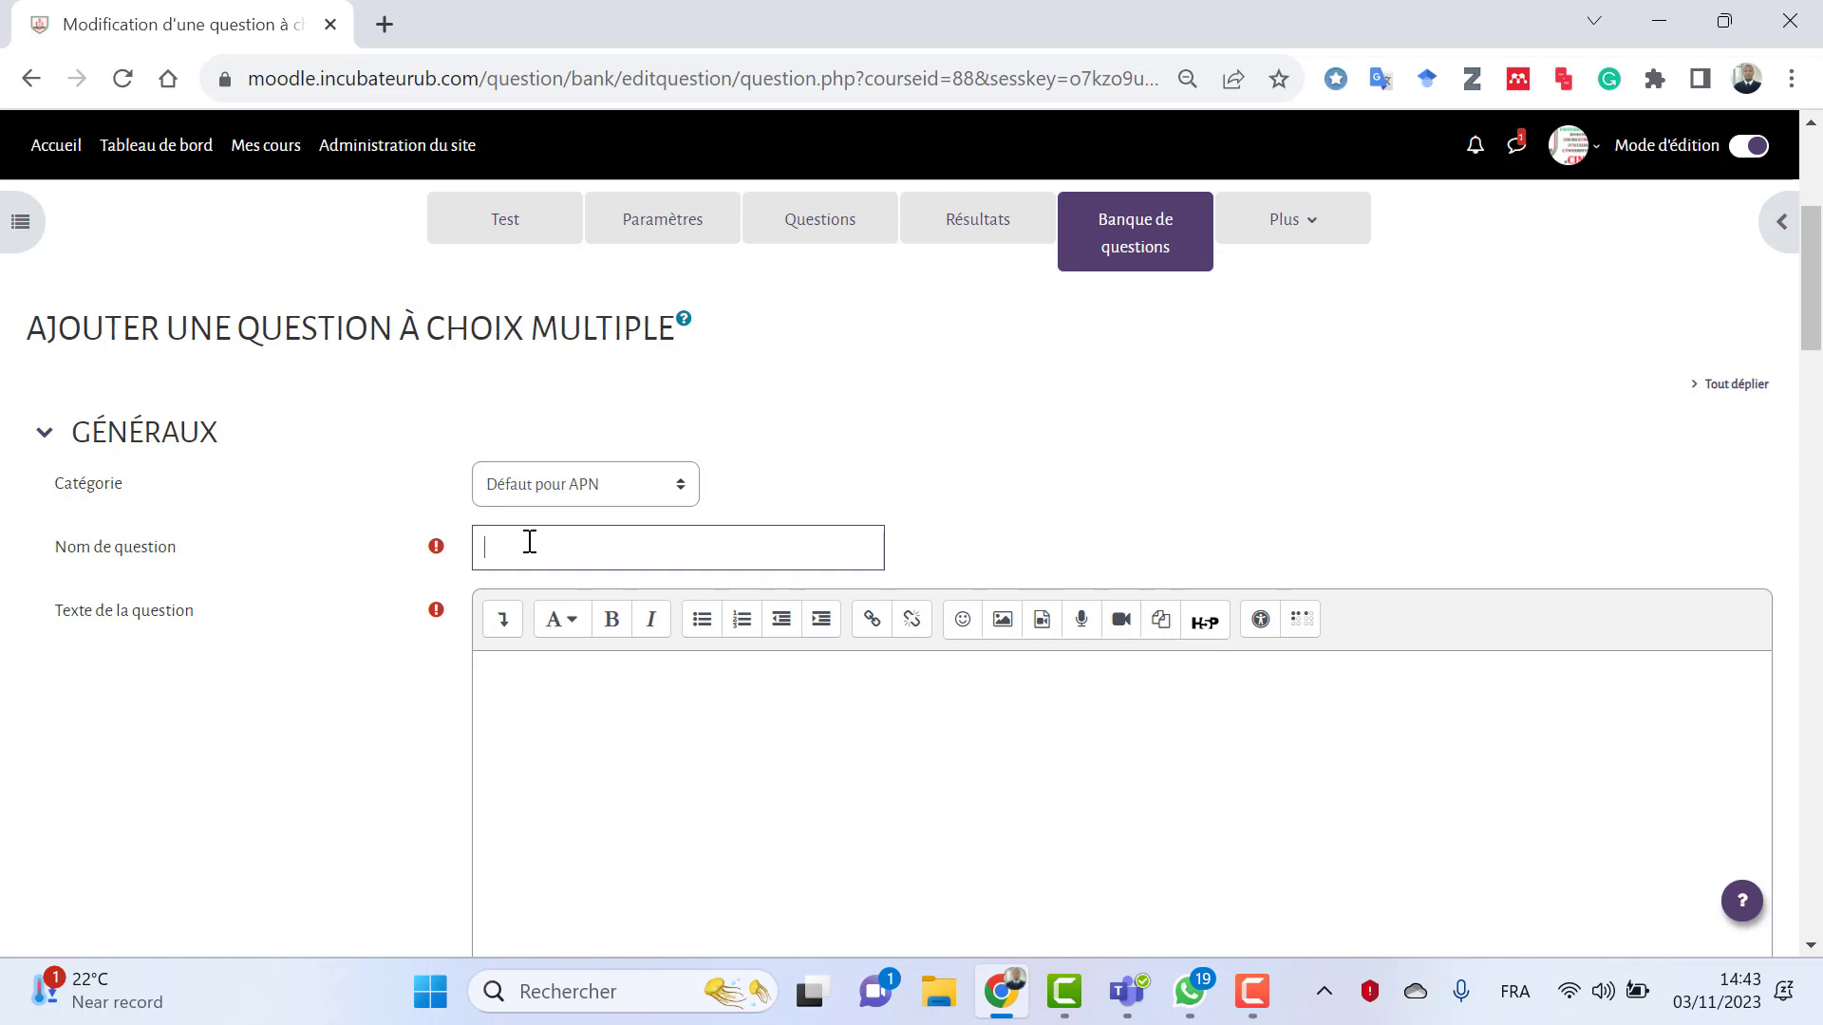
pyautogui.write('Question 1.')
# - Enter the question text "Quelle est le nom de l'enseignant de ce module ?"
pyautogui.scroll(-2, 665, 579)
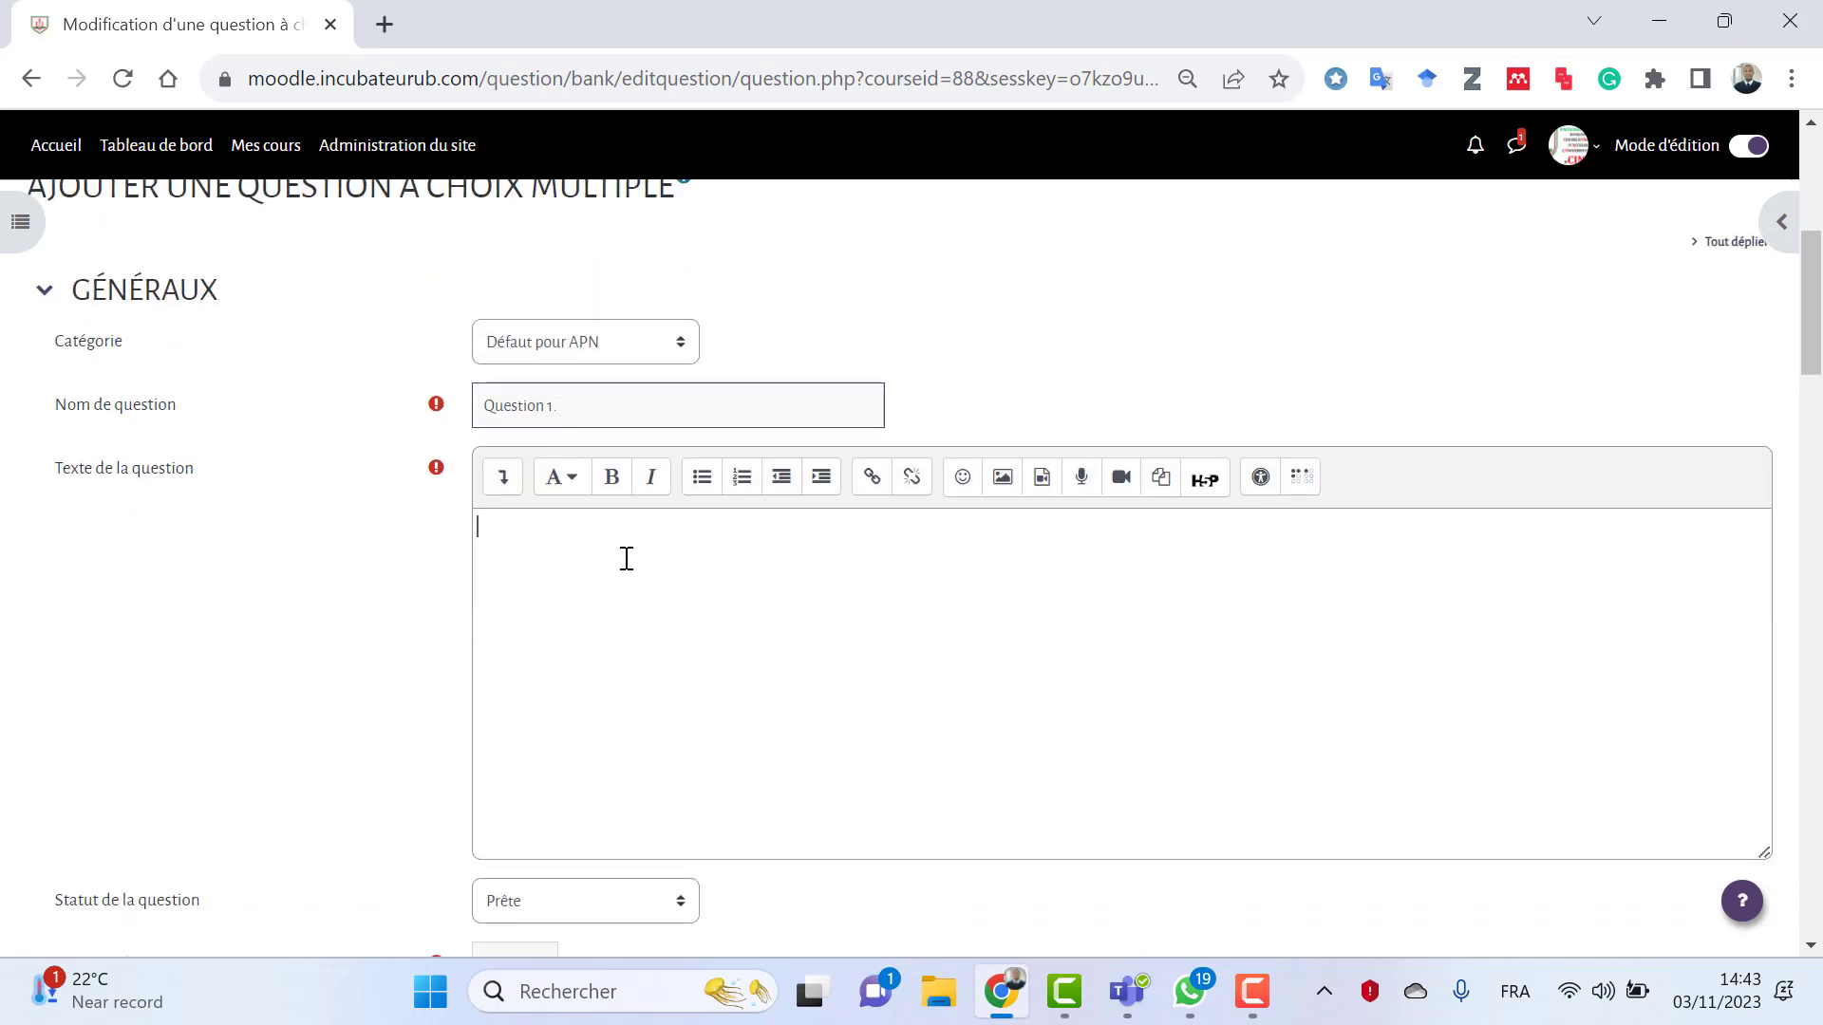
pyautogui.click(627, 559)
pyautogui.write('Que')
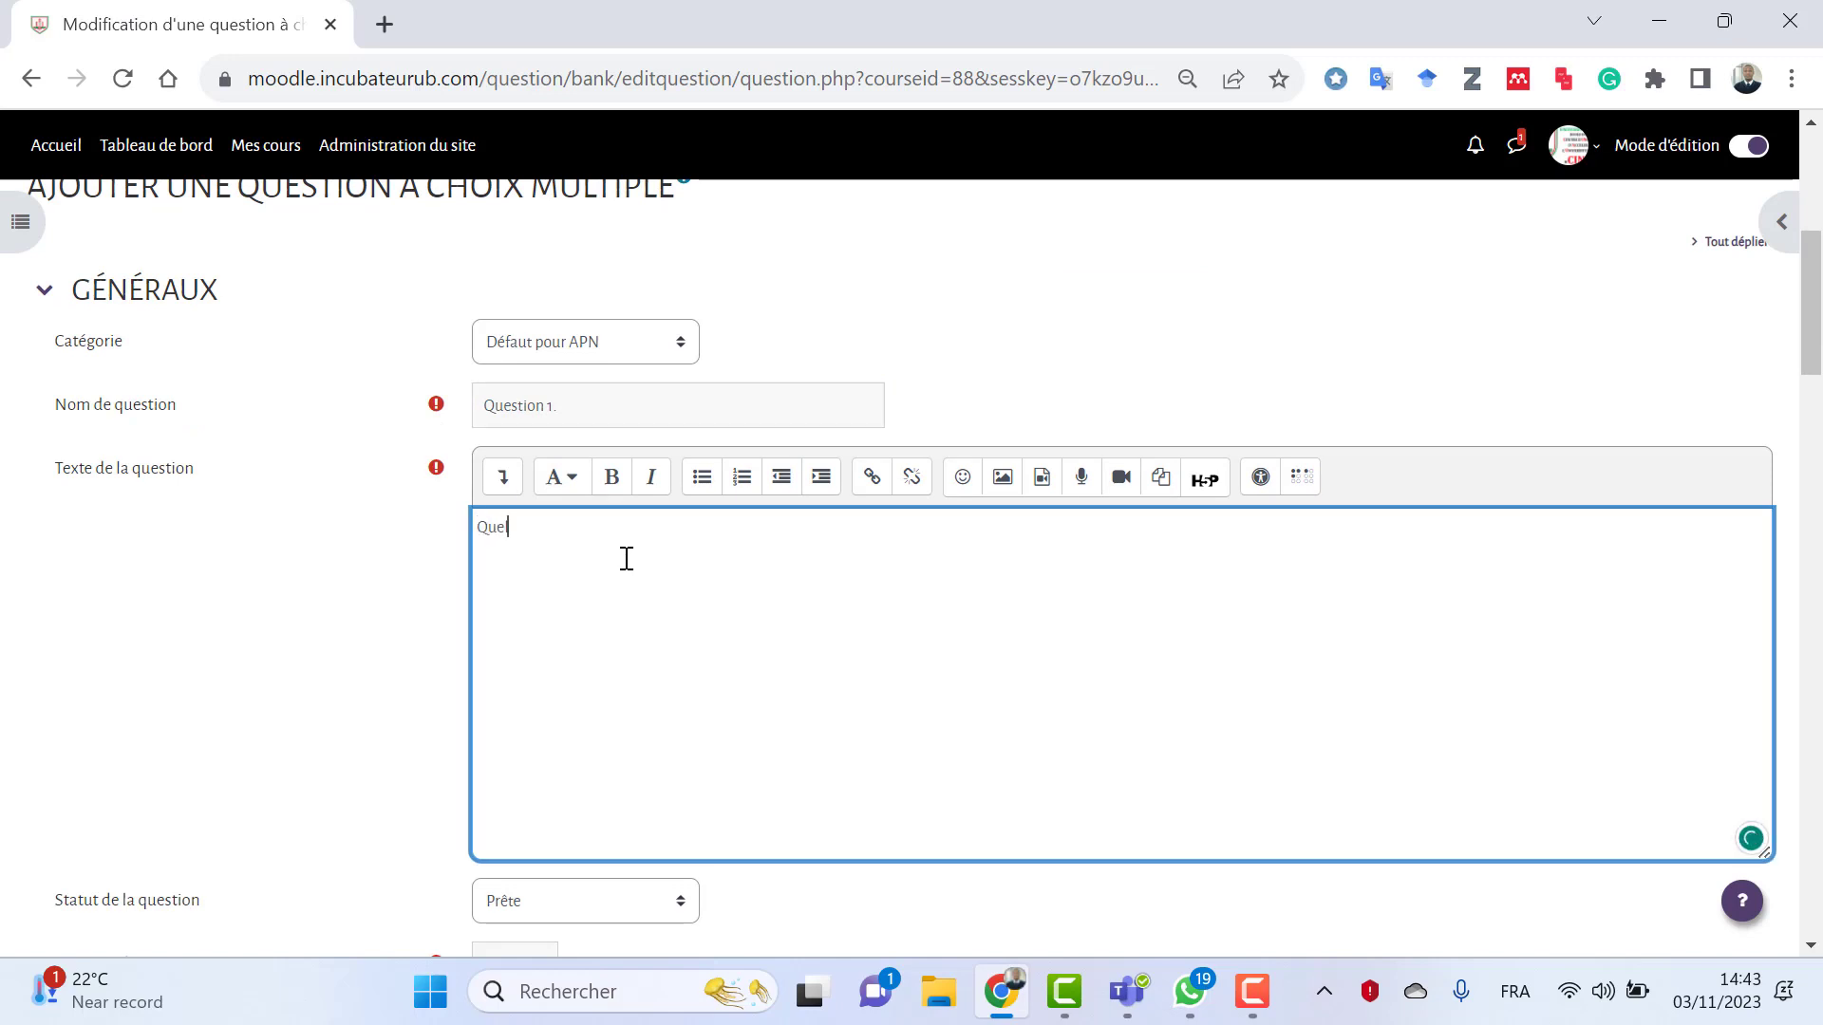
pyautogui.write("lle est le nom de l'enseignant de c")
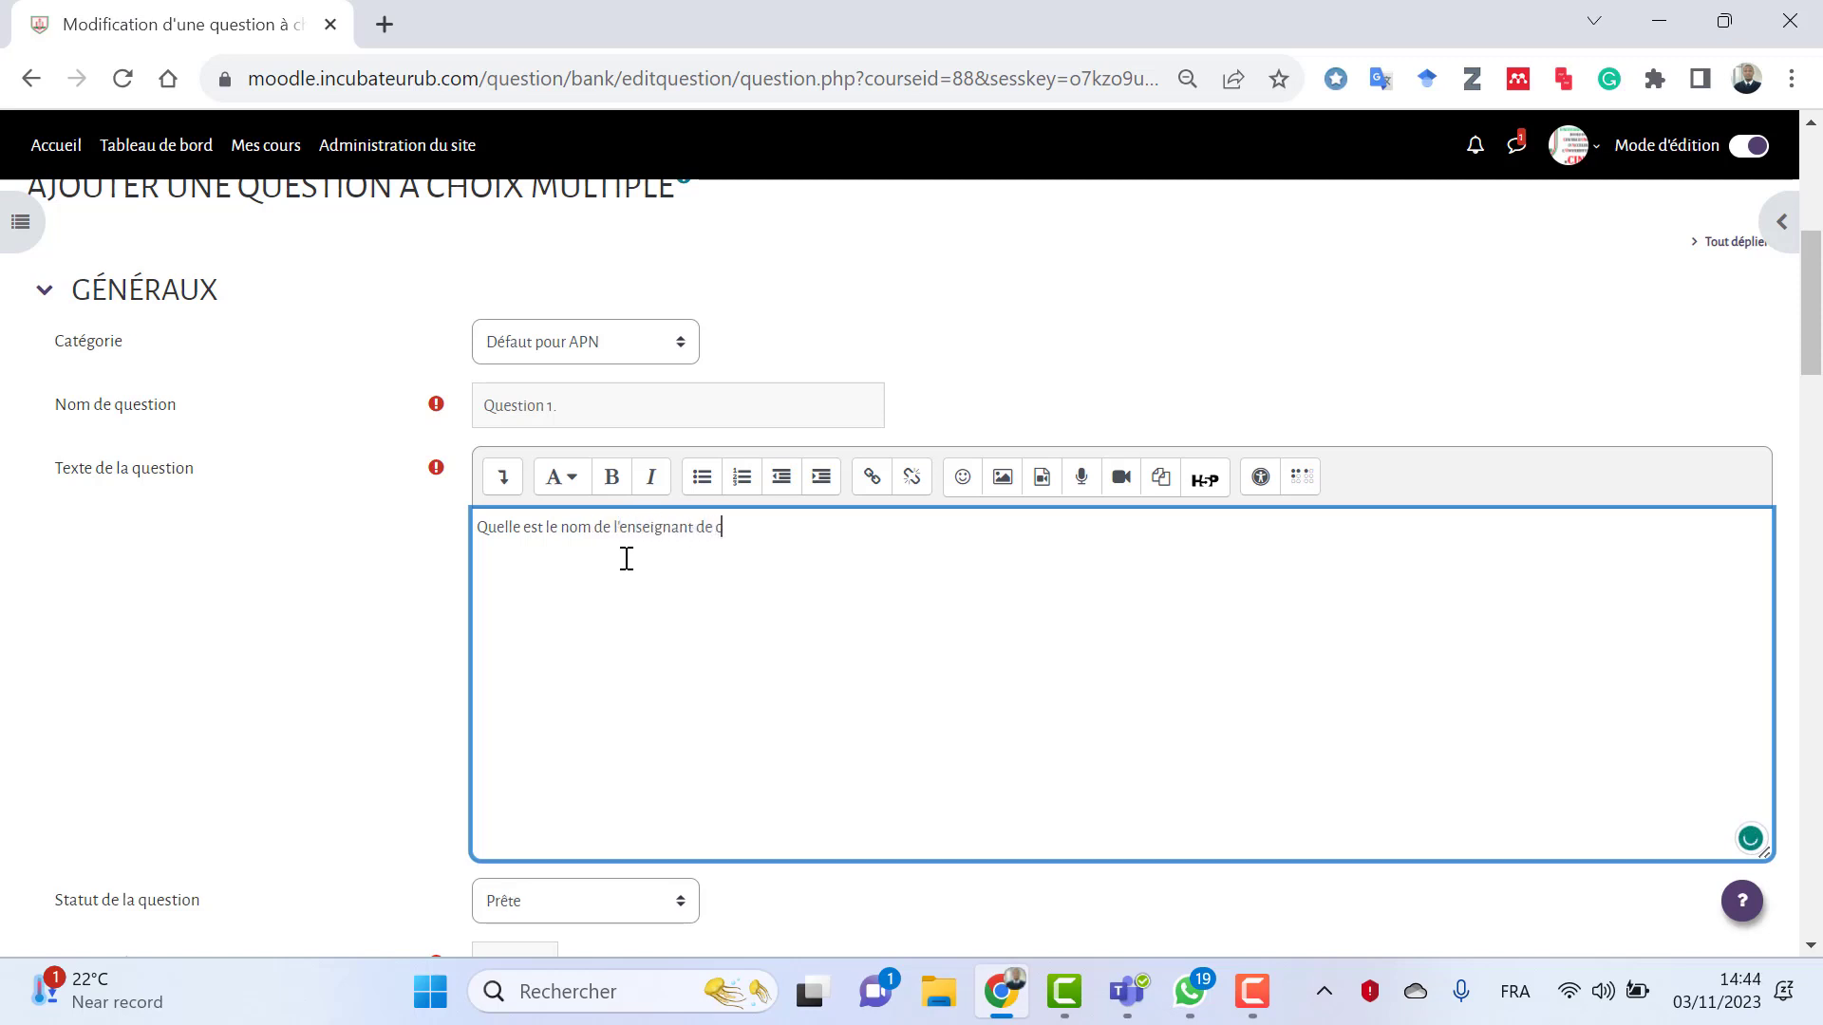
pyautogui.write('e module ?')
# - Set the question's default mark to 10 and activate the general feedback field
pyautogui.scroll(-3, 964, 590)
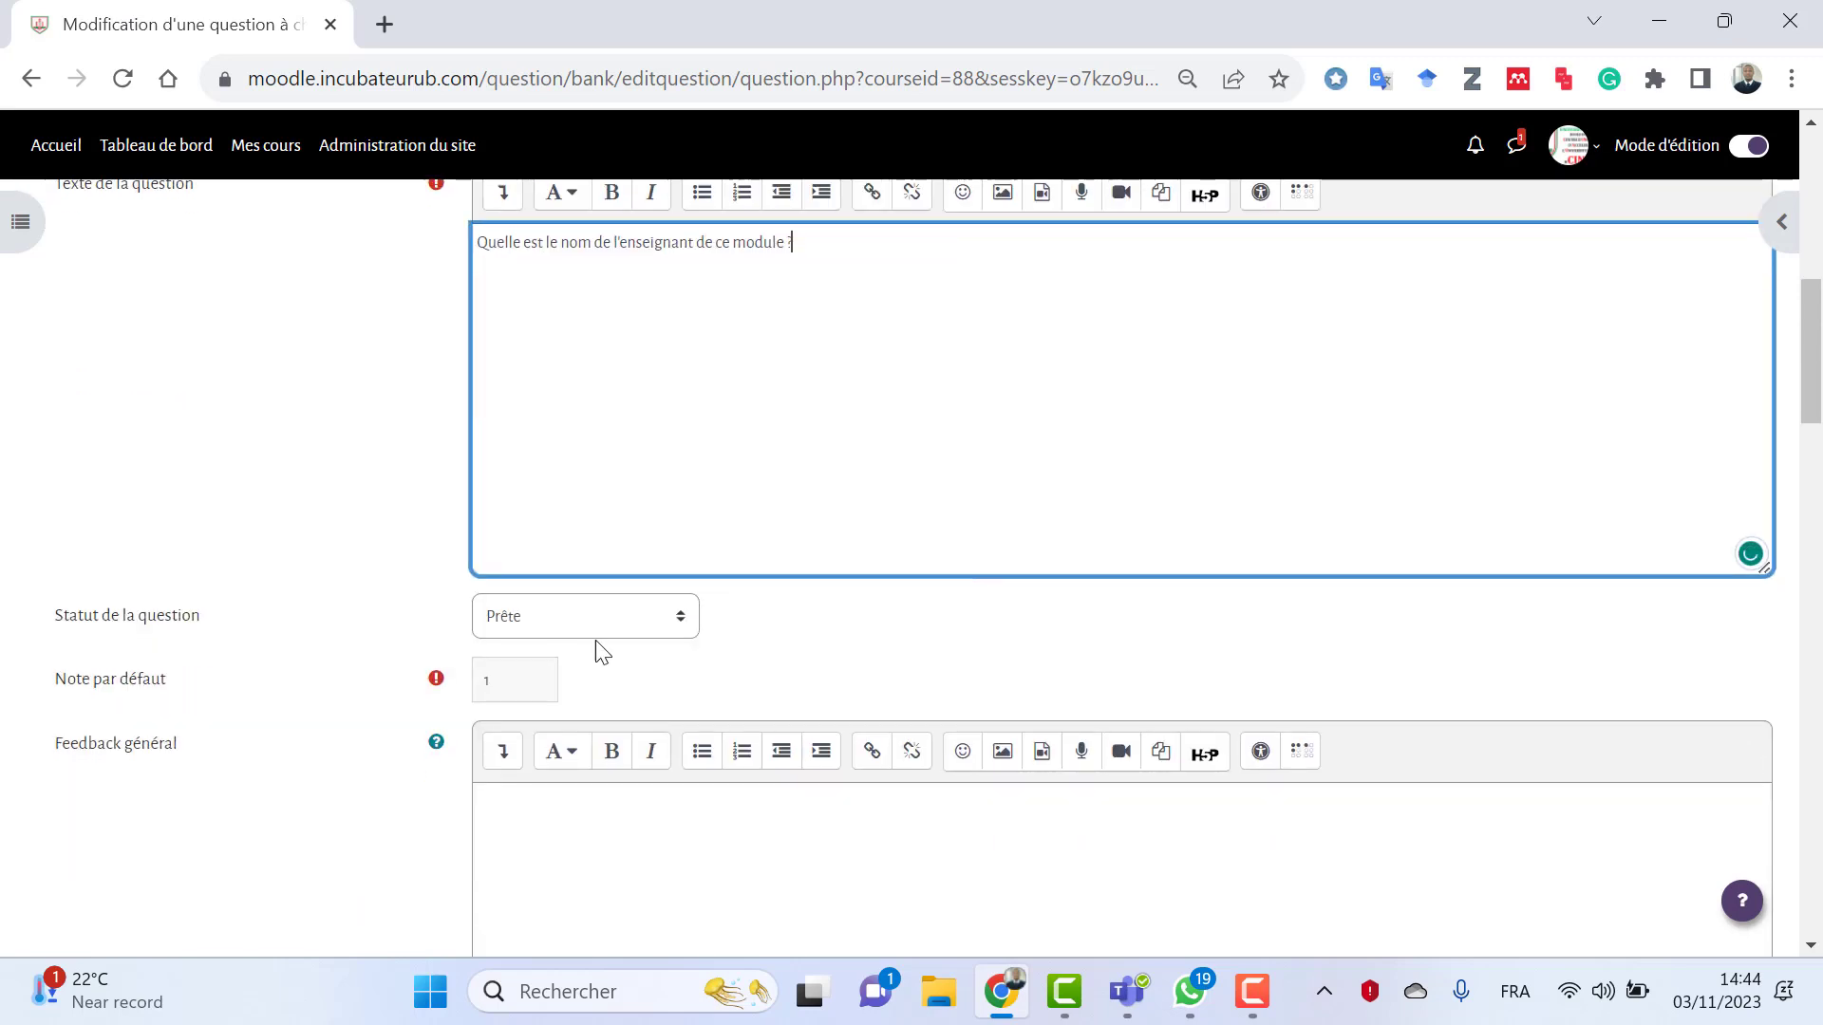
pyautogui.click(510, 698)
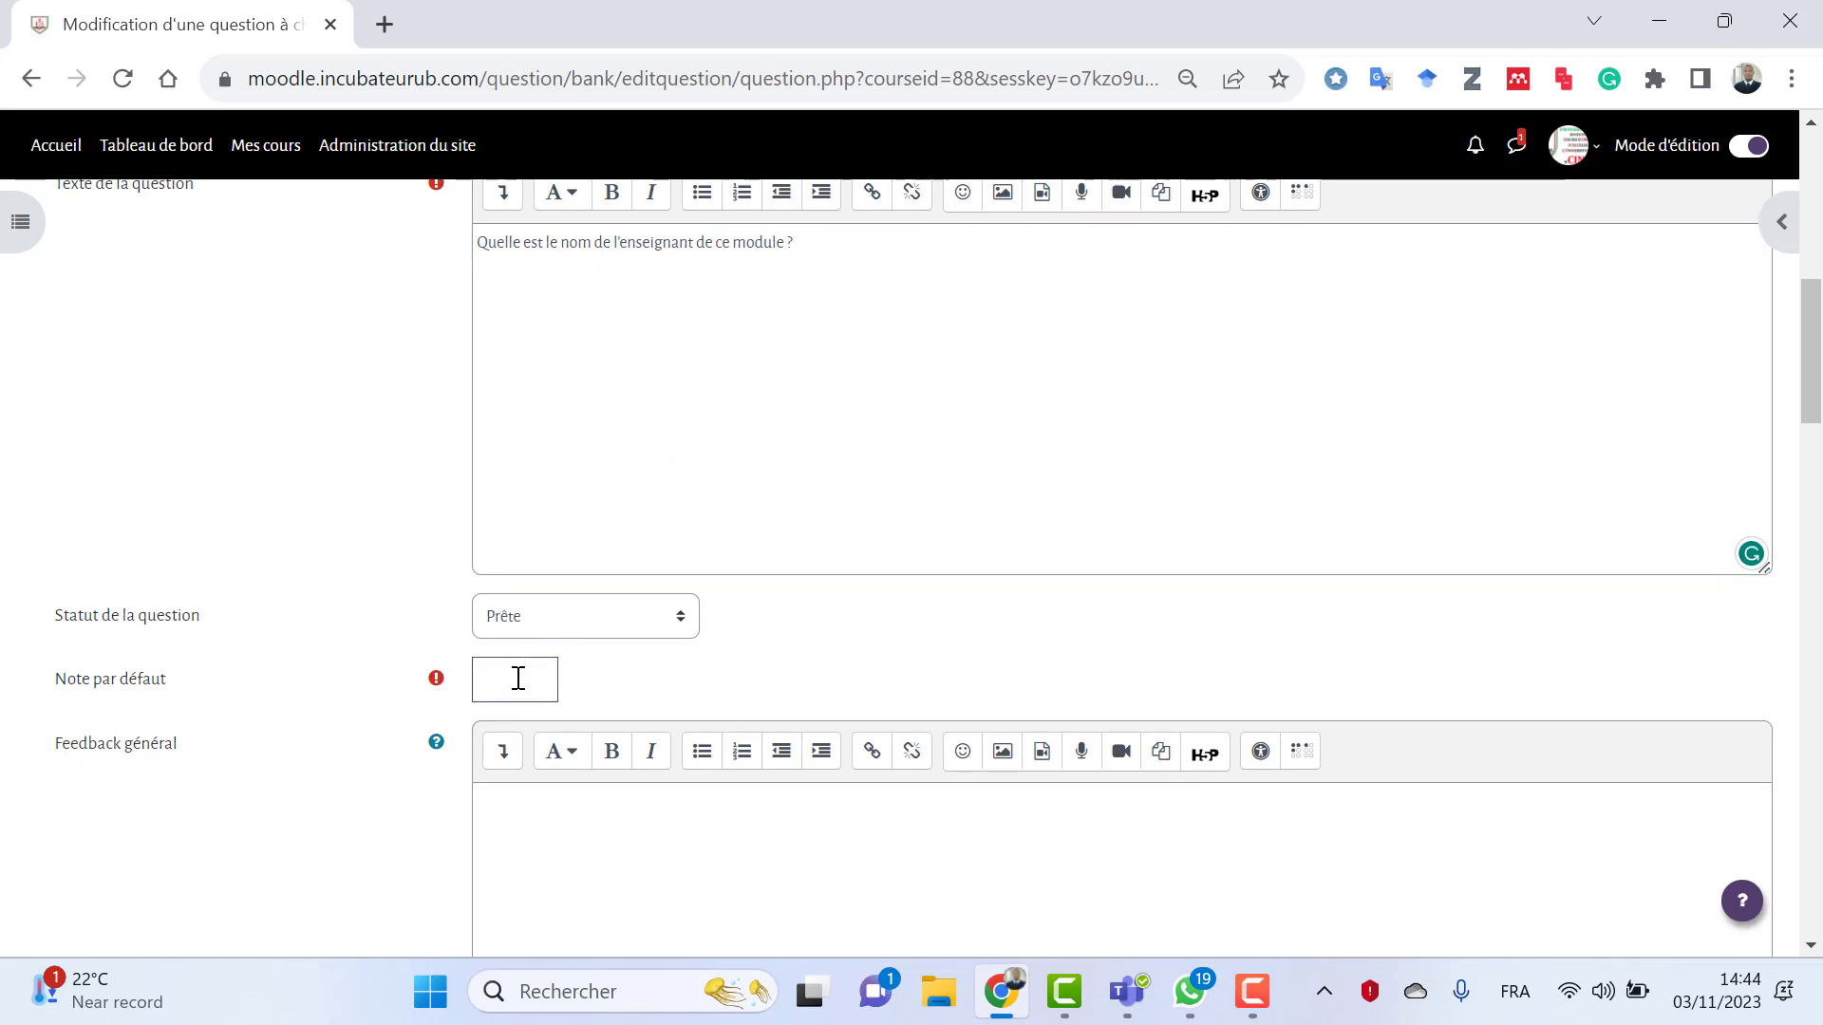
pyautogui.write('10')
pyautogui.scroll(-3, 699, 766)
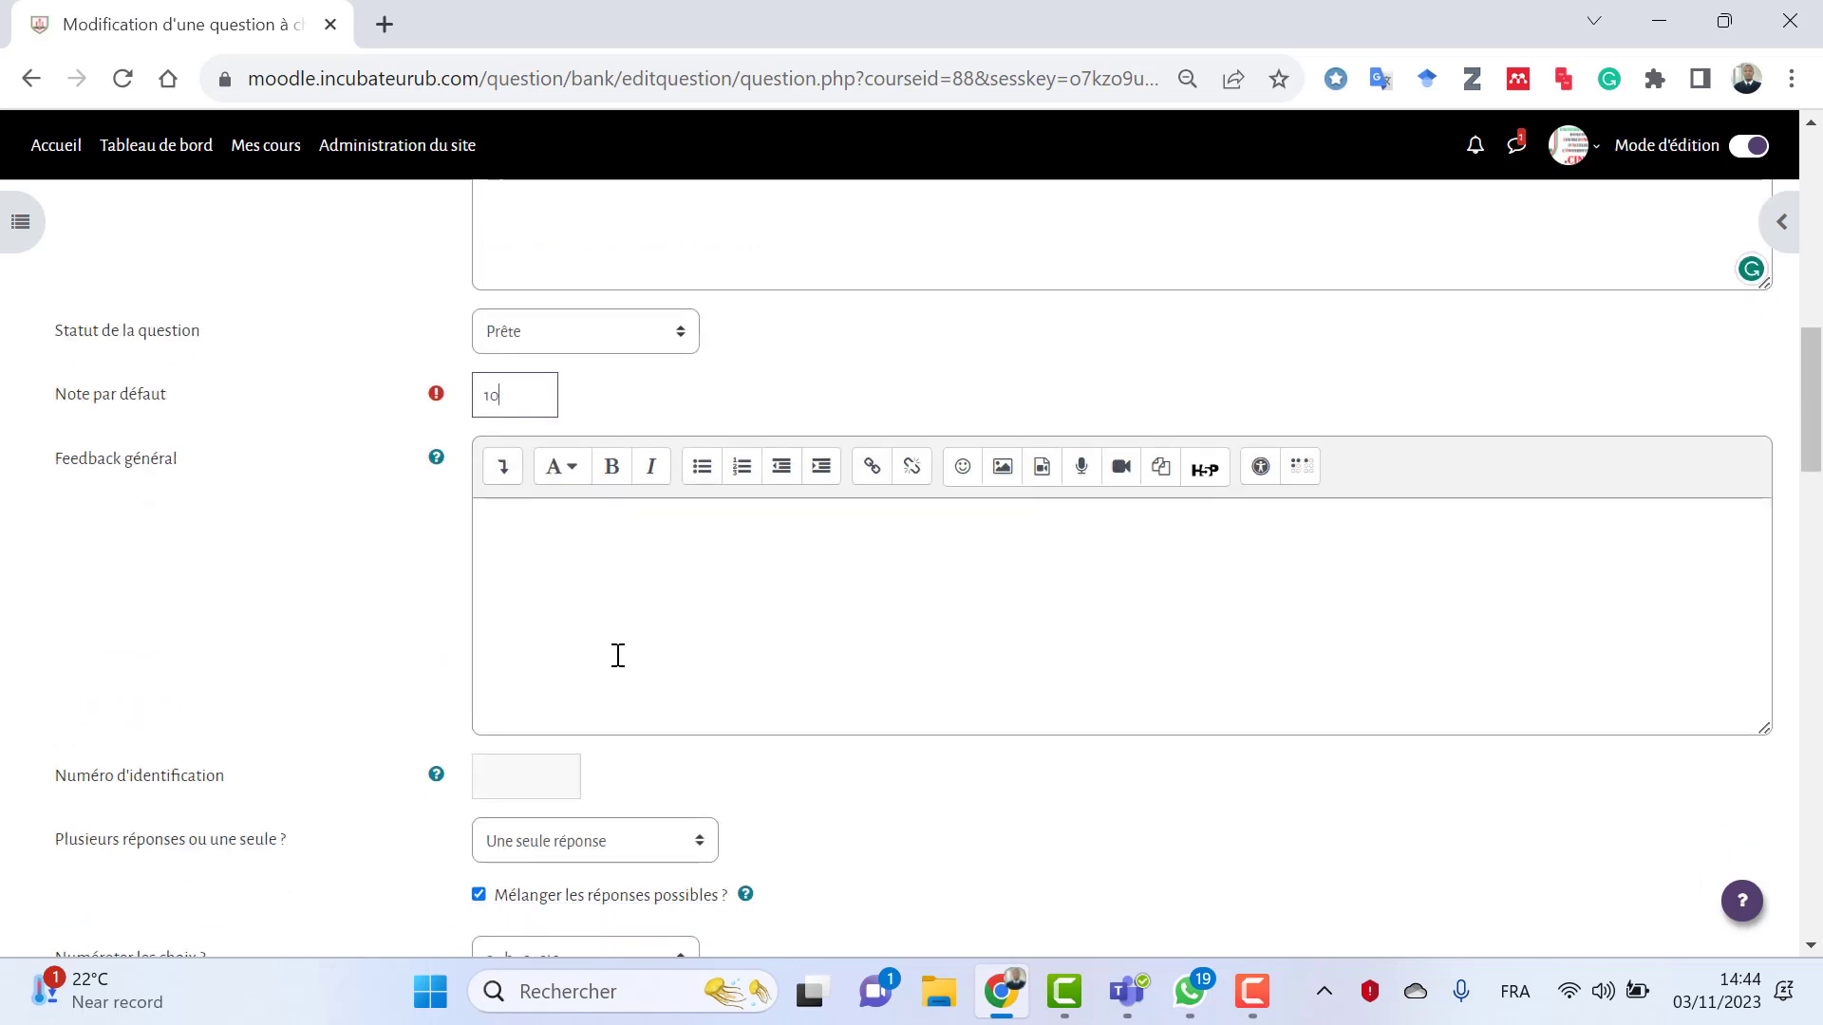
pyautogui.click(601, 547)
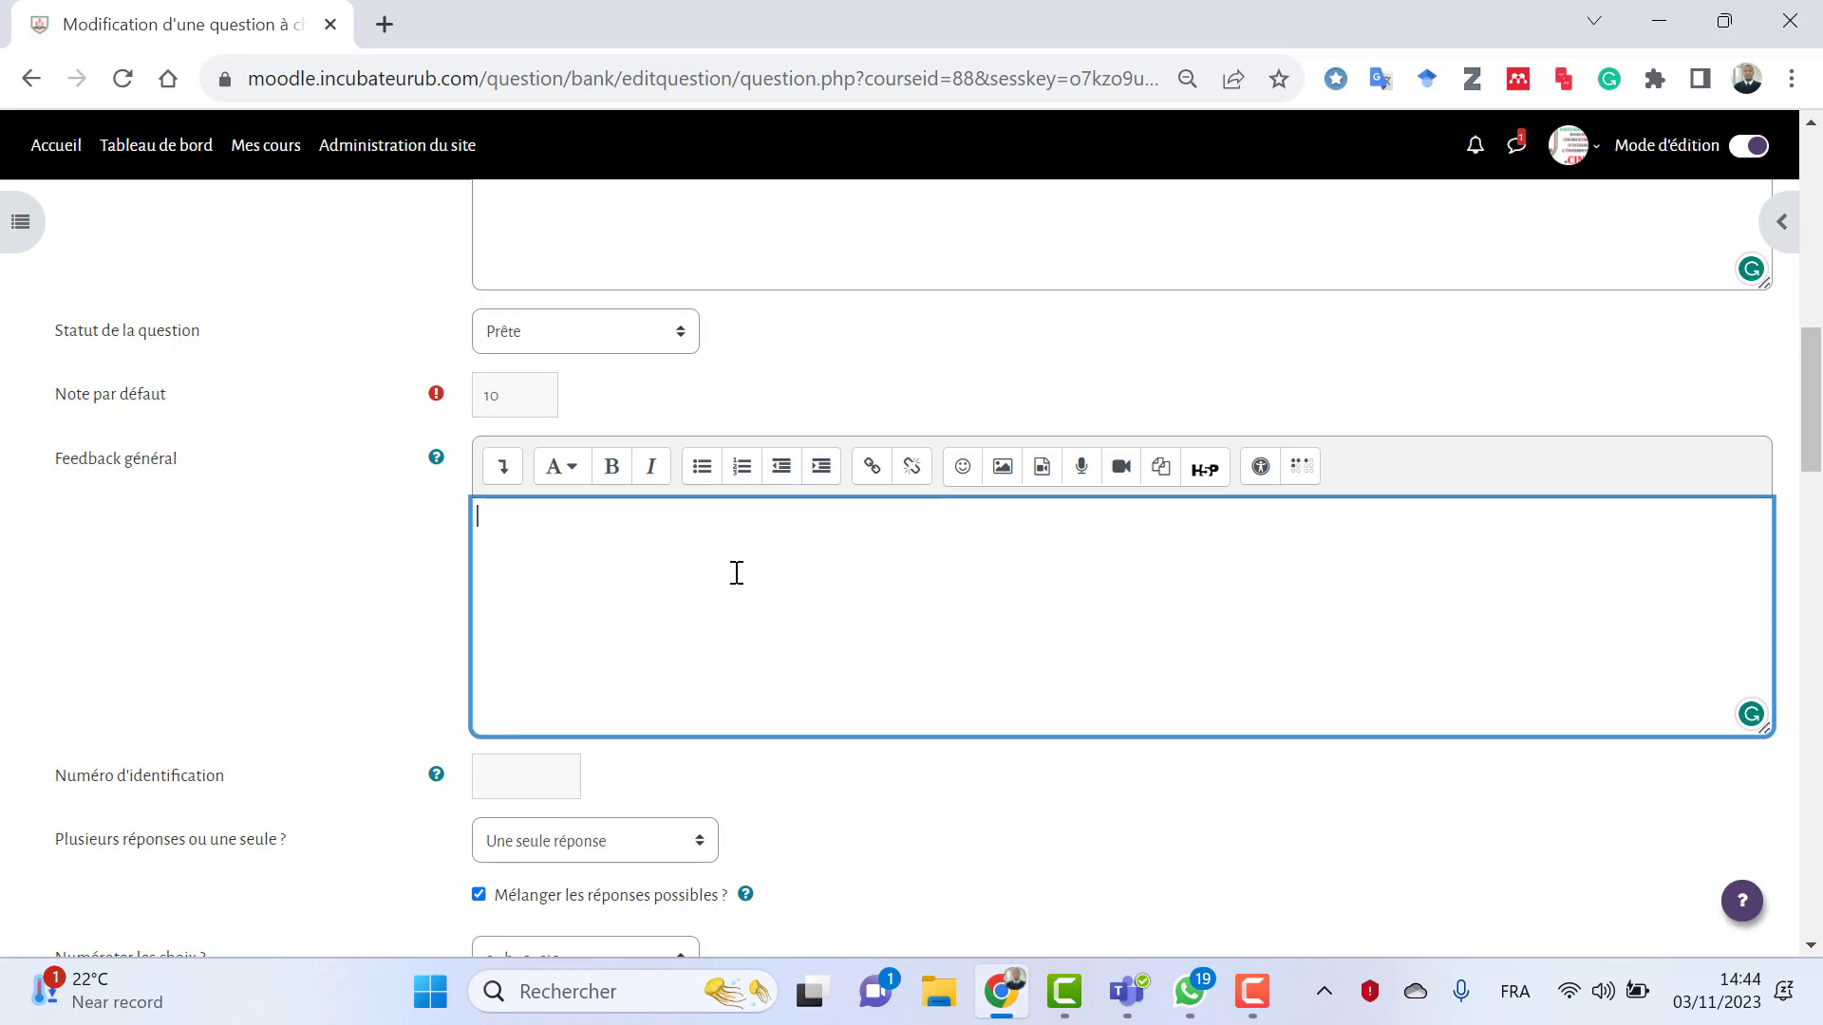
# - Set the question to accept only one answer by choosing Une seule réponse
pyautogui.scroll(-3, 817, 598)
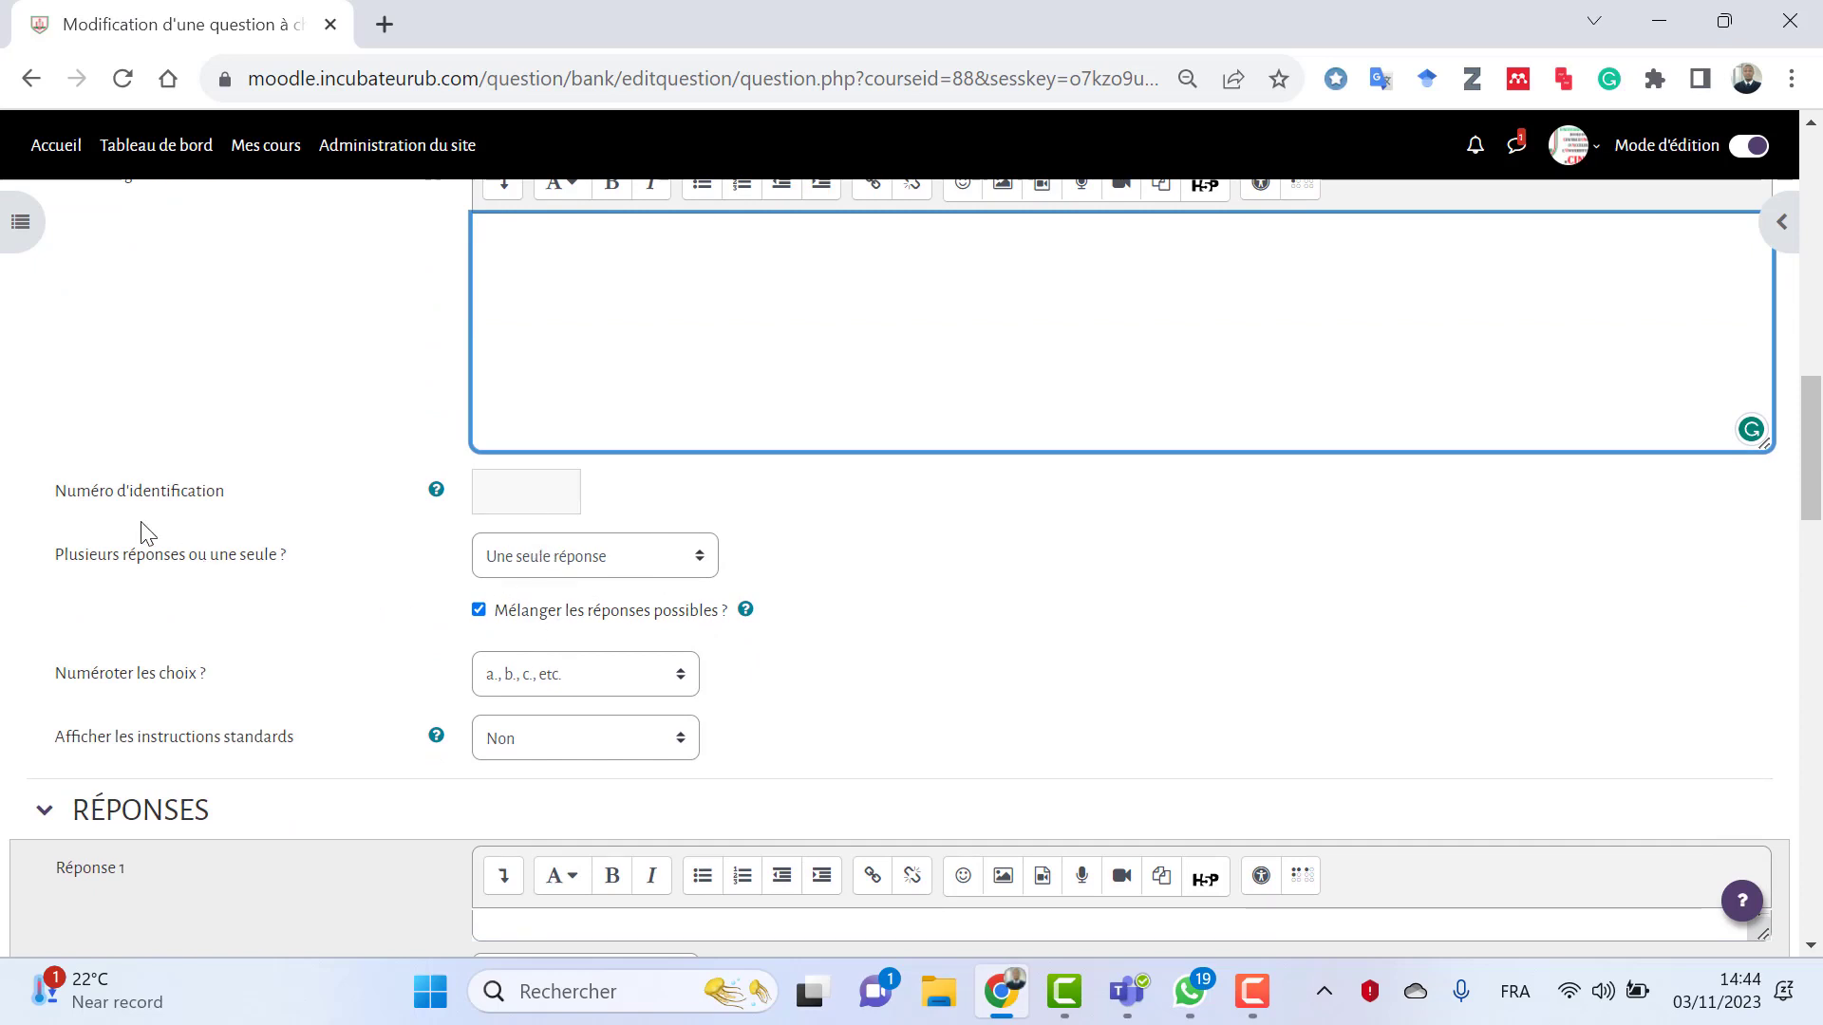
pyautogui.click(702, 560)
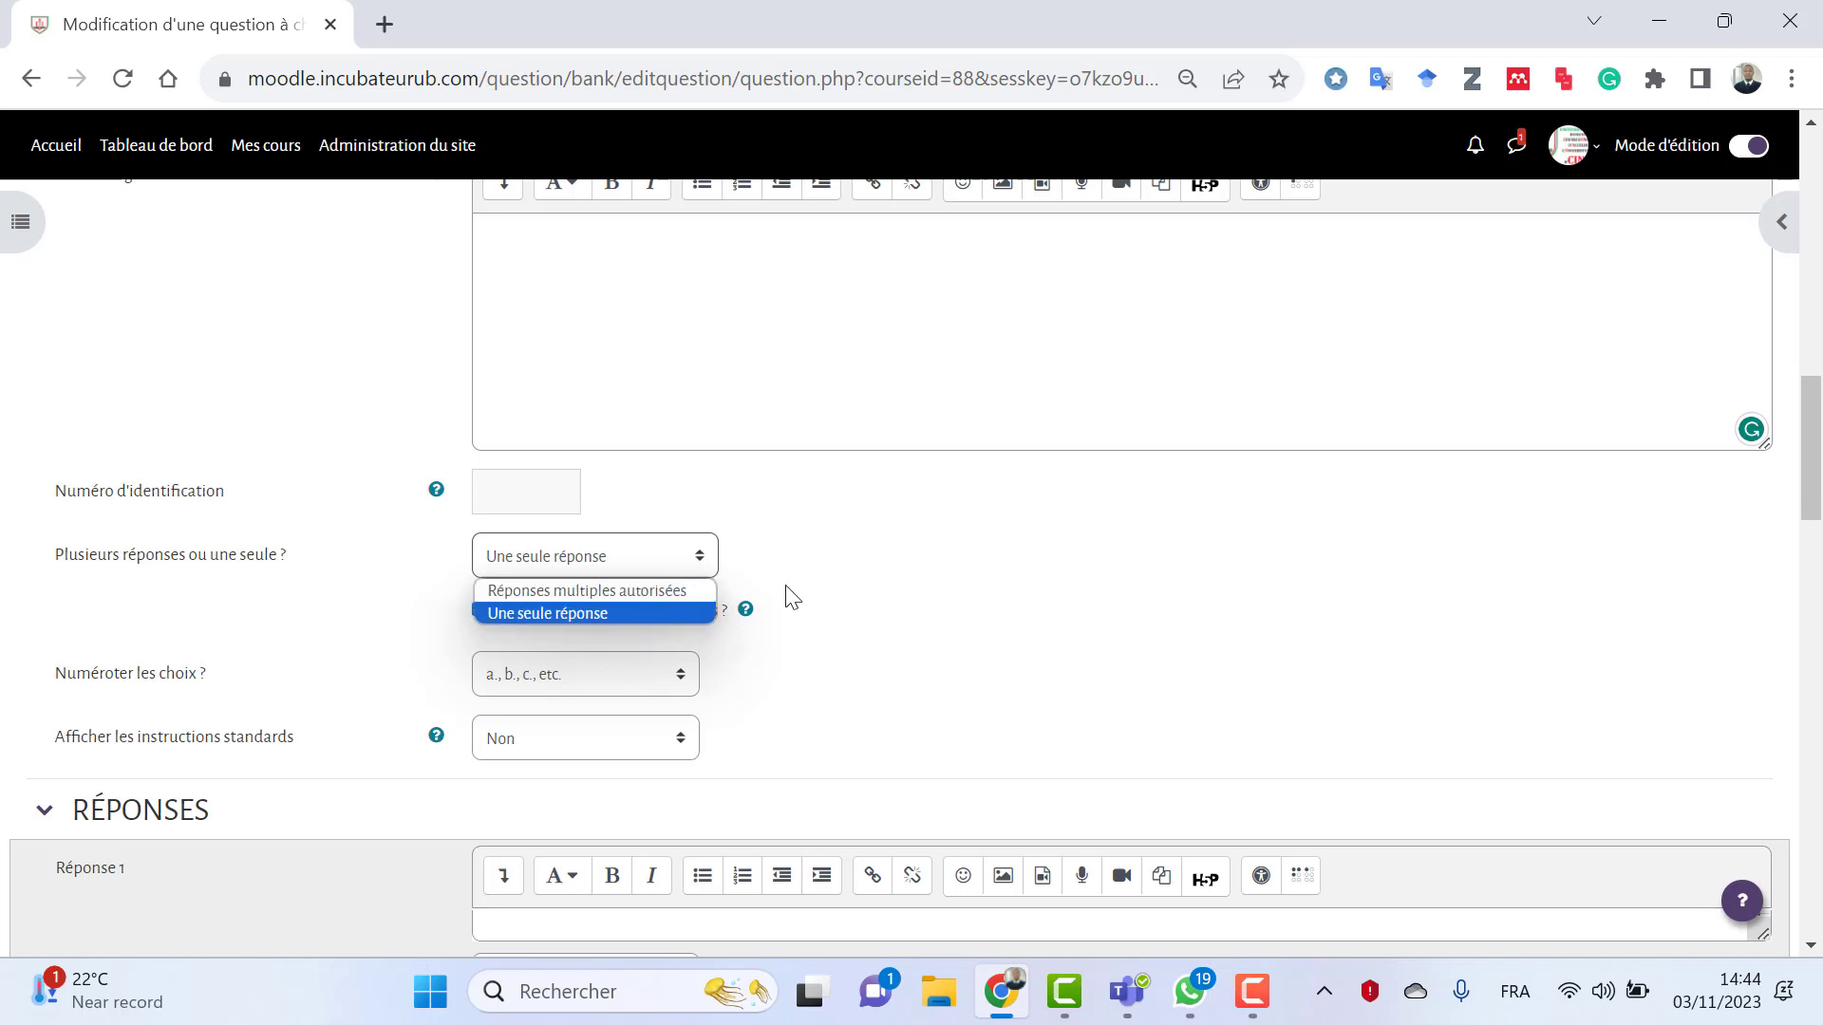
pyautogui.click(883, 590)
pyautogui.scroll(2, 874, 584)
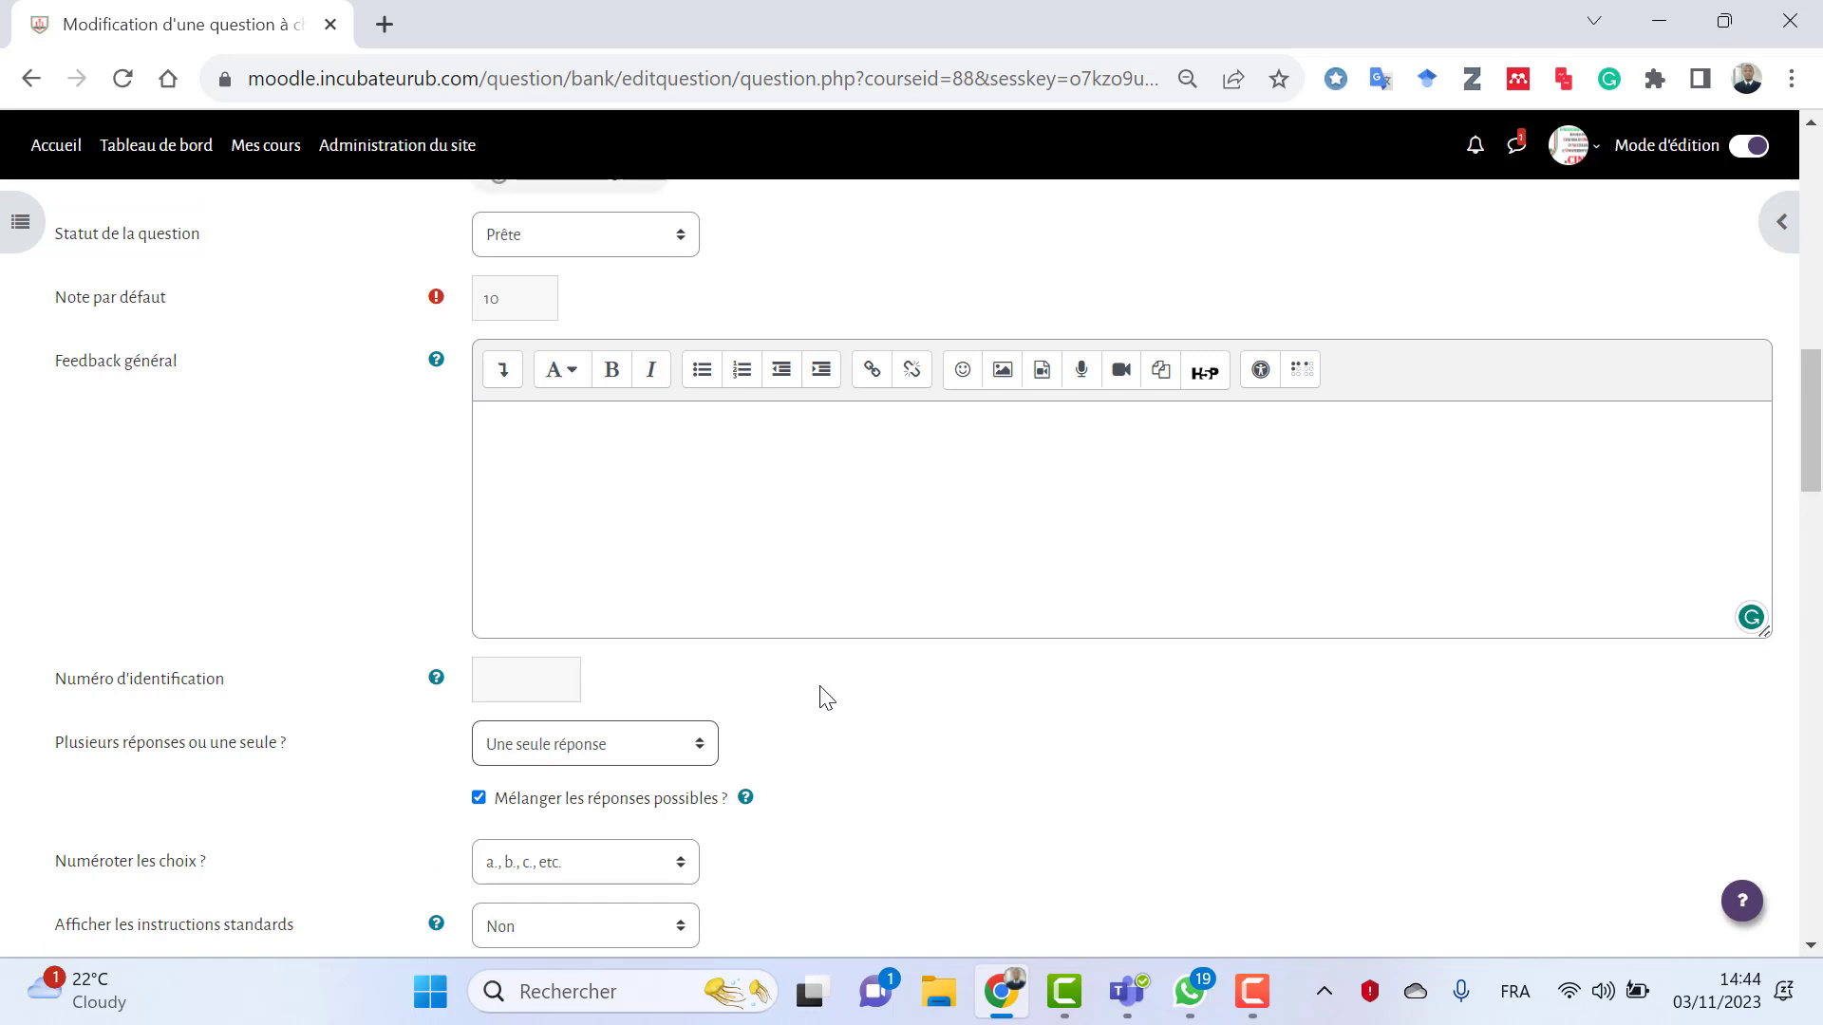
pyautogui.click(700, 744)
pyautogui.scroll(-1, 676, 756)
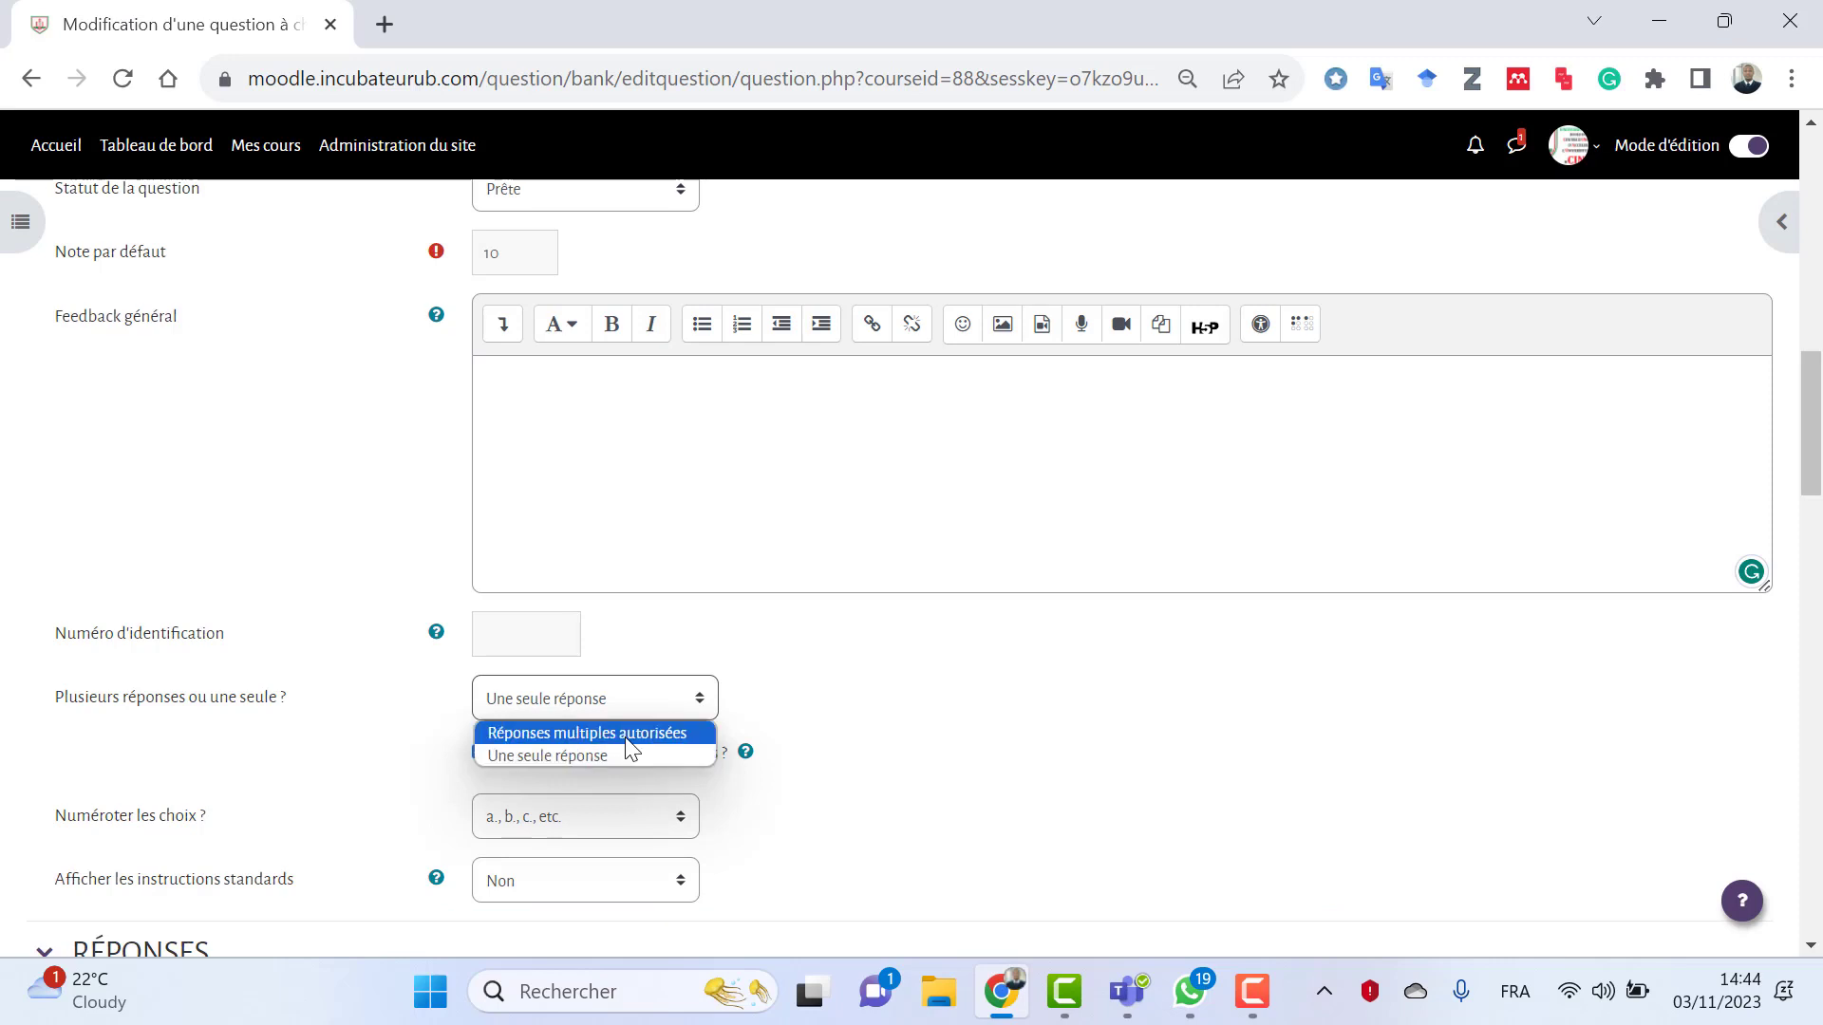
pyautogui.click(627, 750)
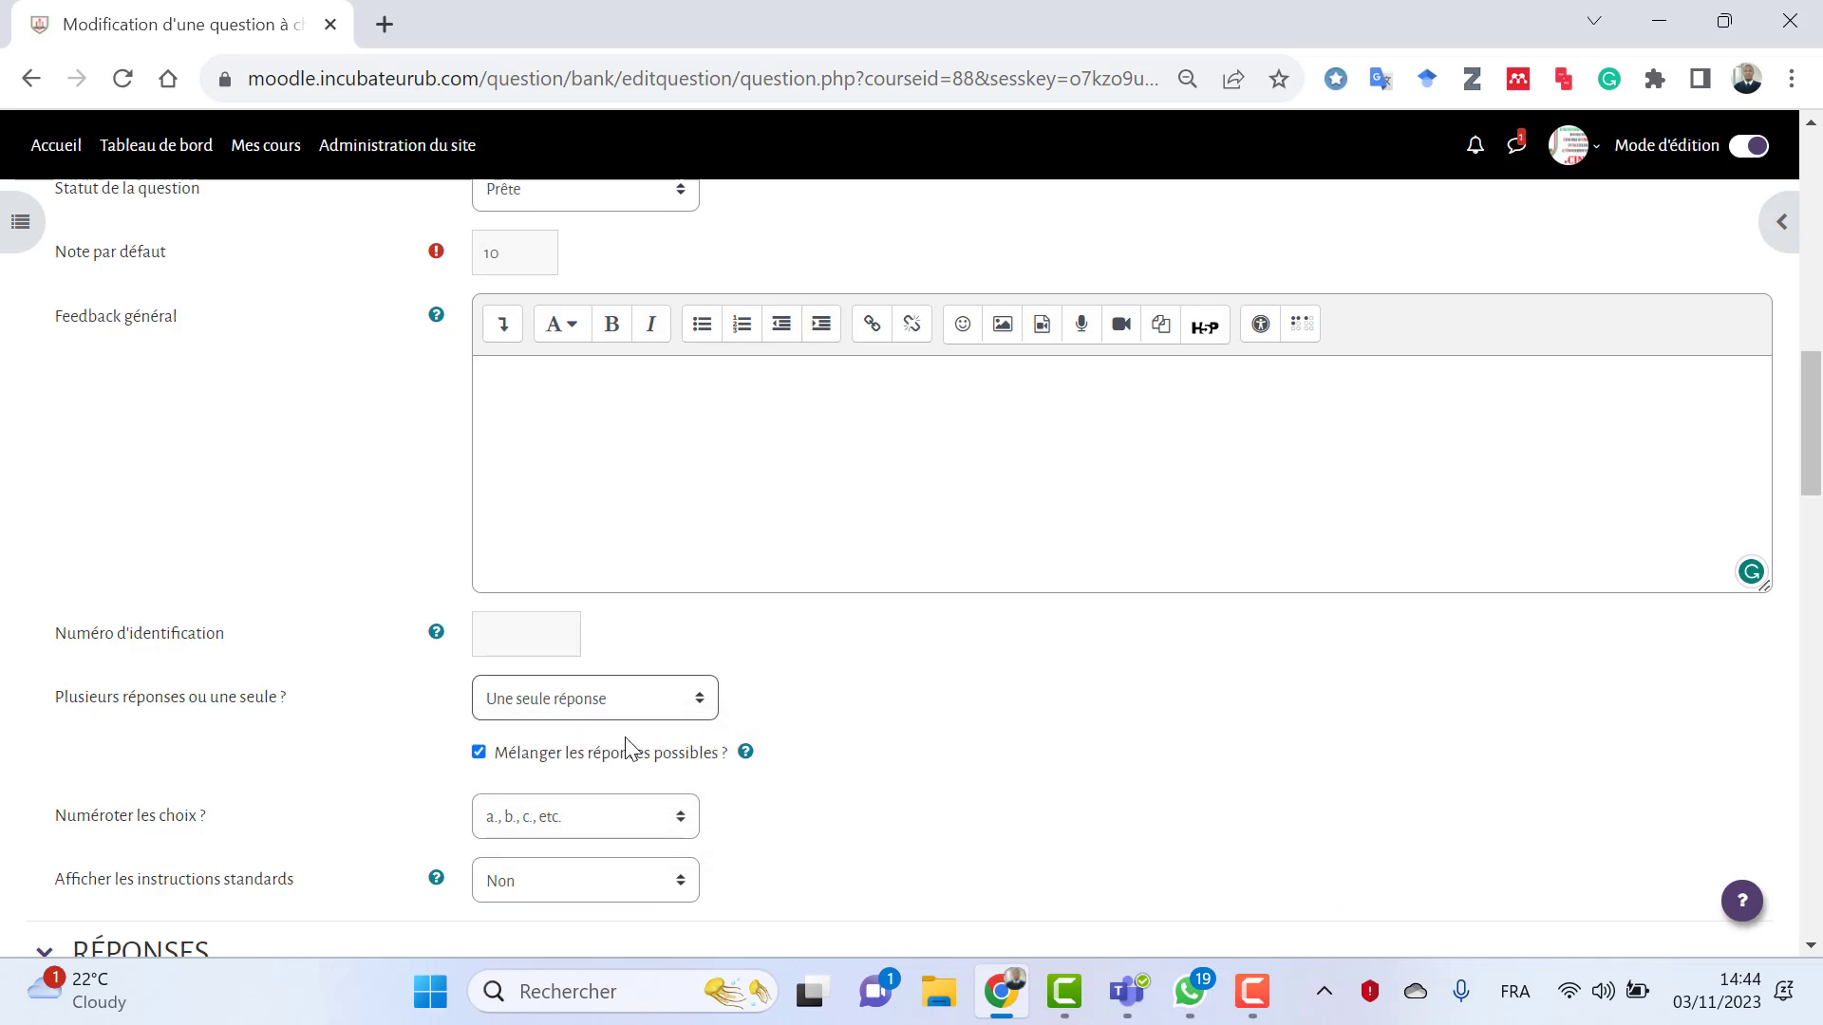
pyautogui.click(701, 704)
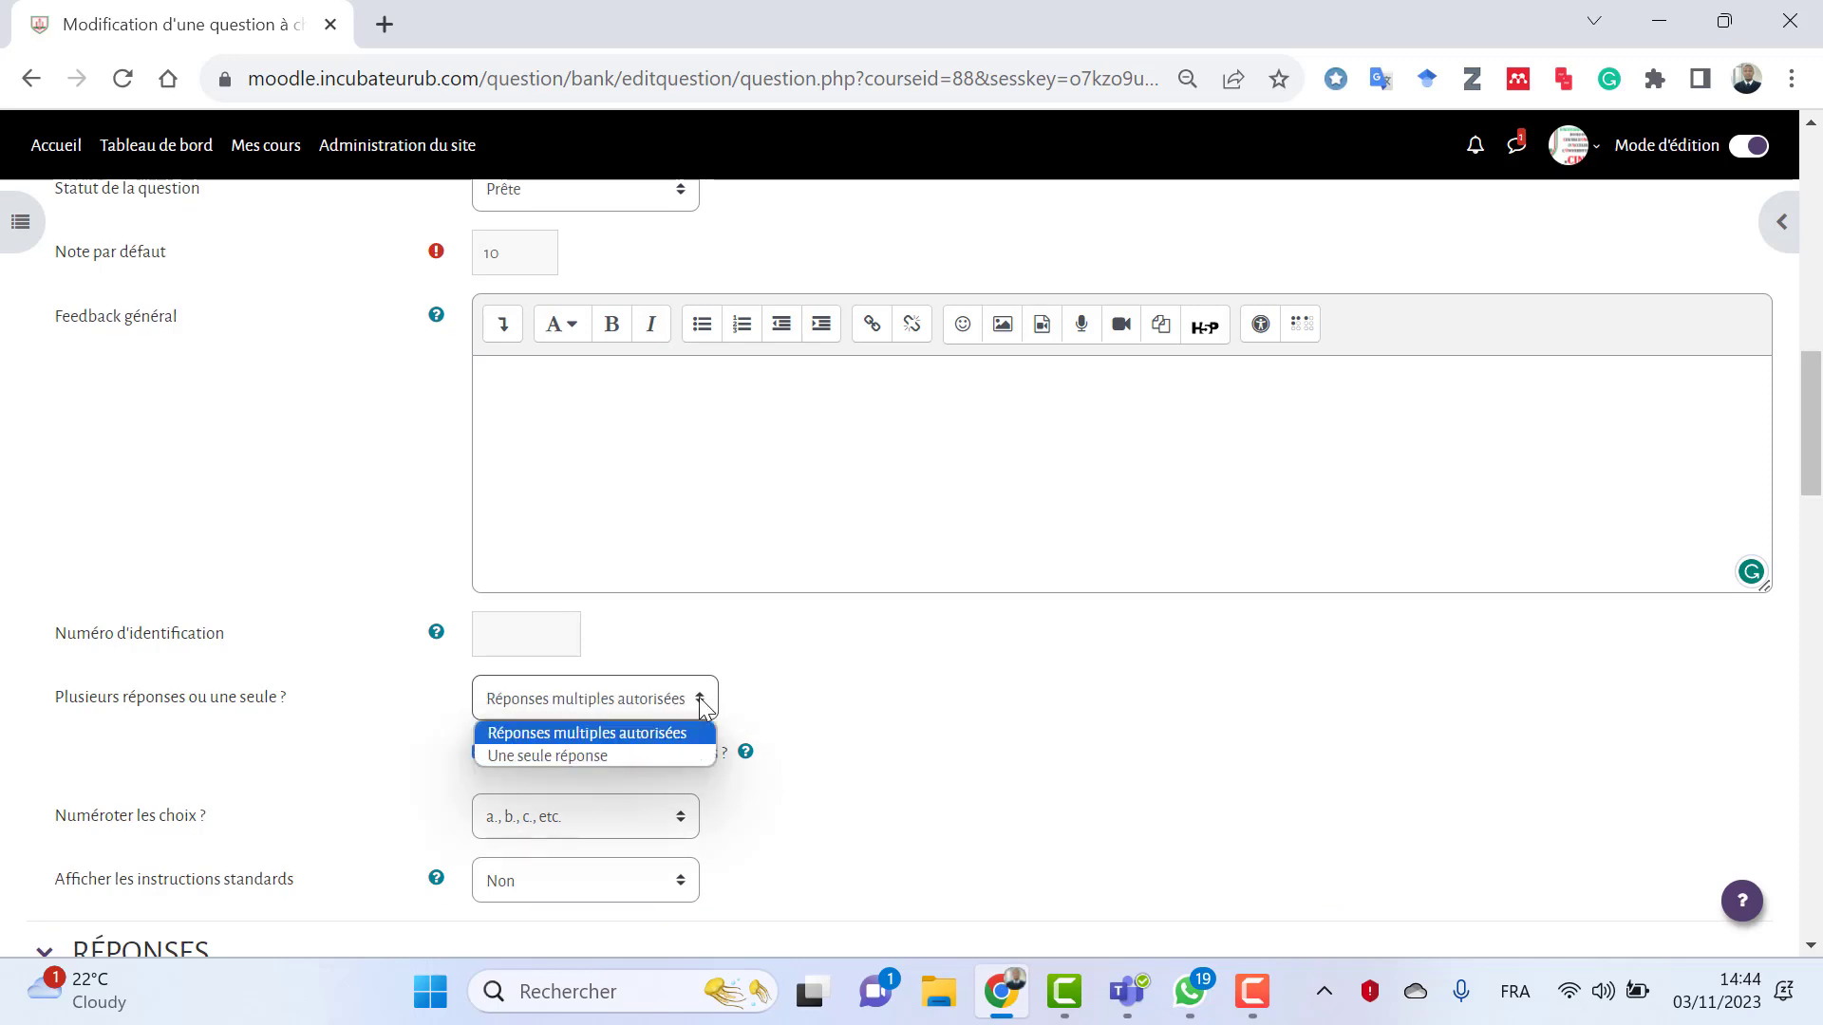
pyautogui.click(536, 760)
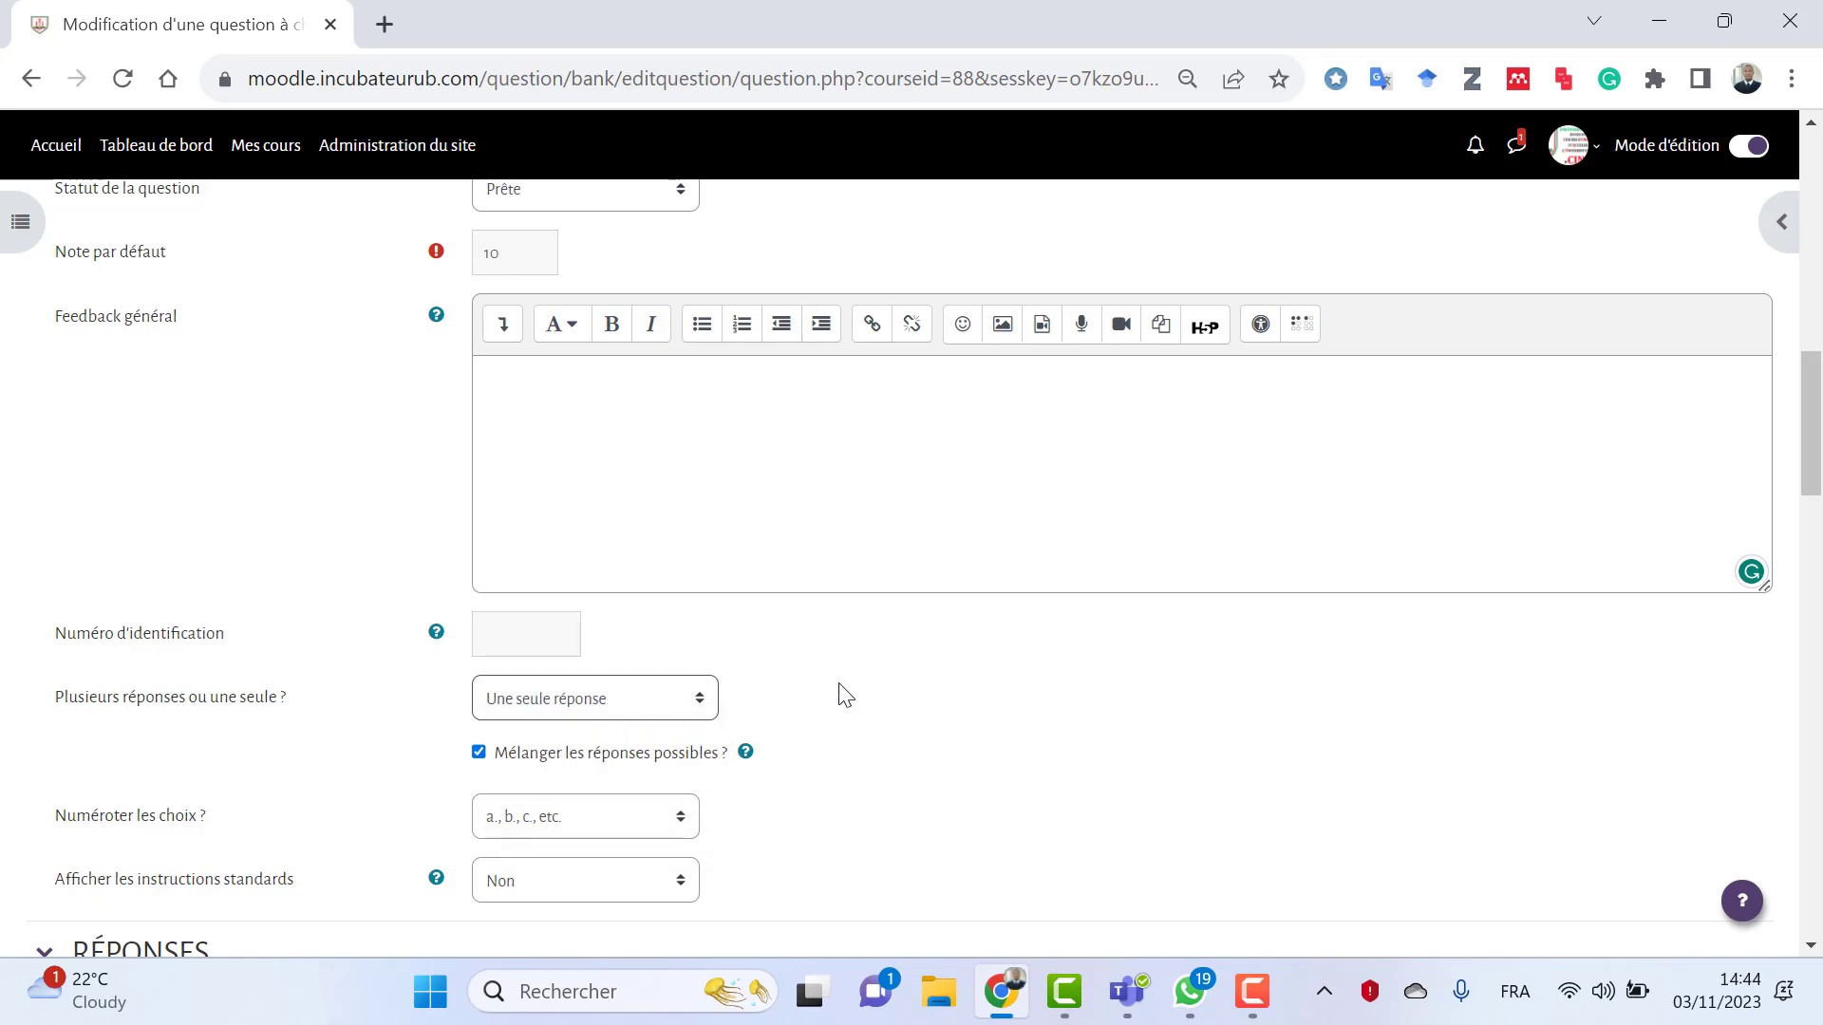
# - Review the question form from the name and question text to the empty answer fields
pyautogui.scroll(-1, 841, 691)
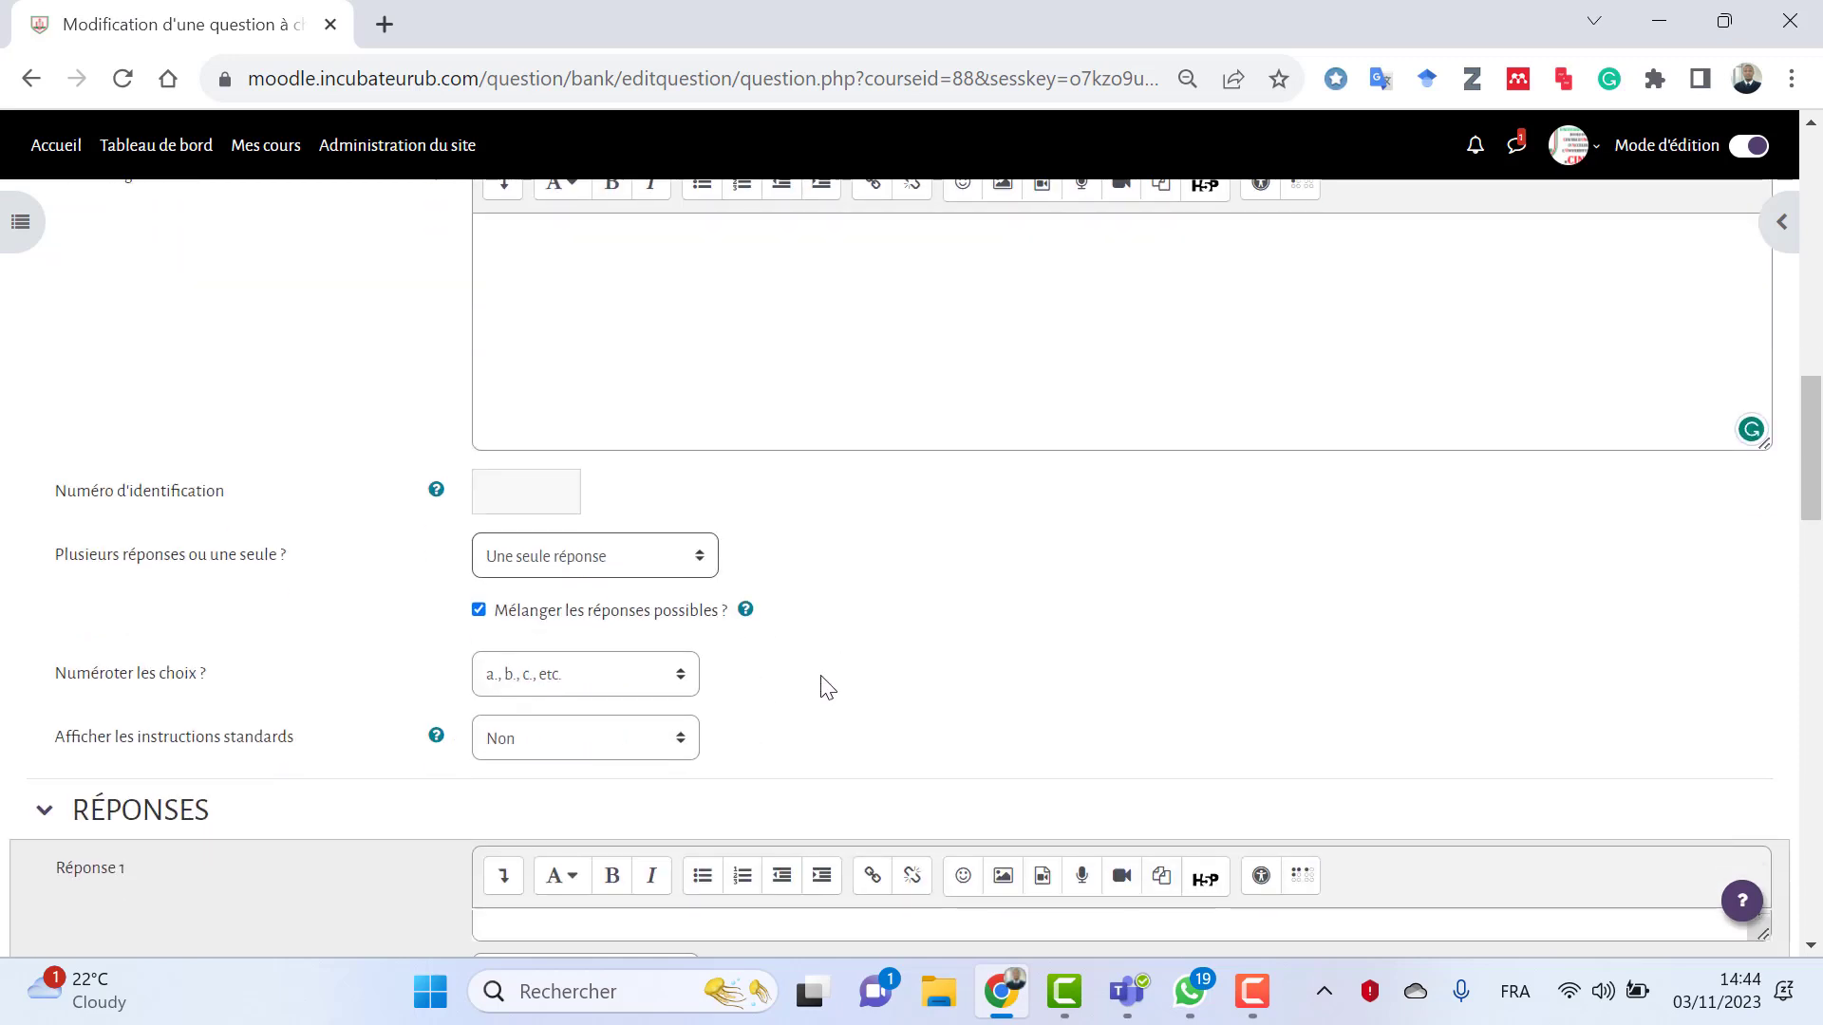
pyautogui.scroll(-3, 822, 680)
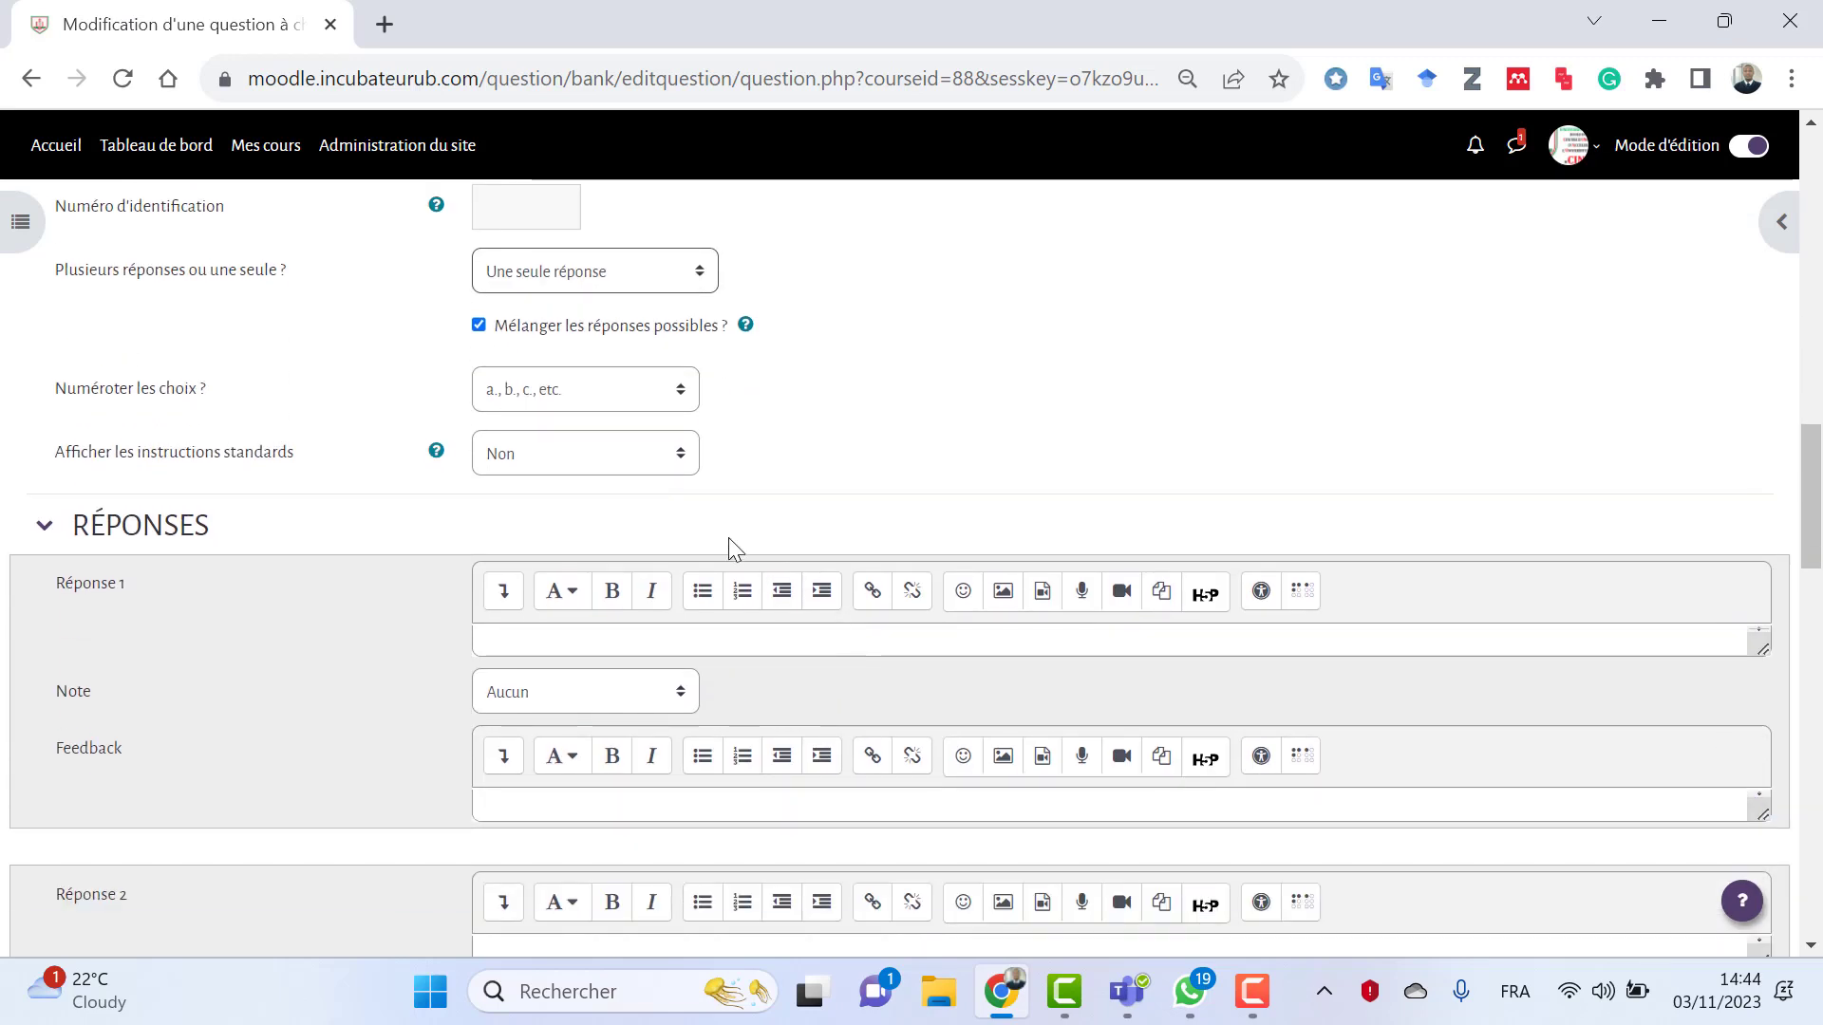
pyautogui.scroll(3, 800, 468)
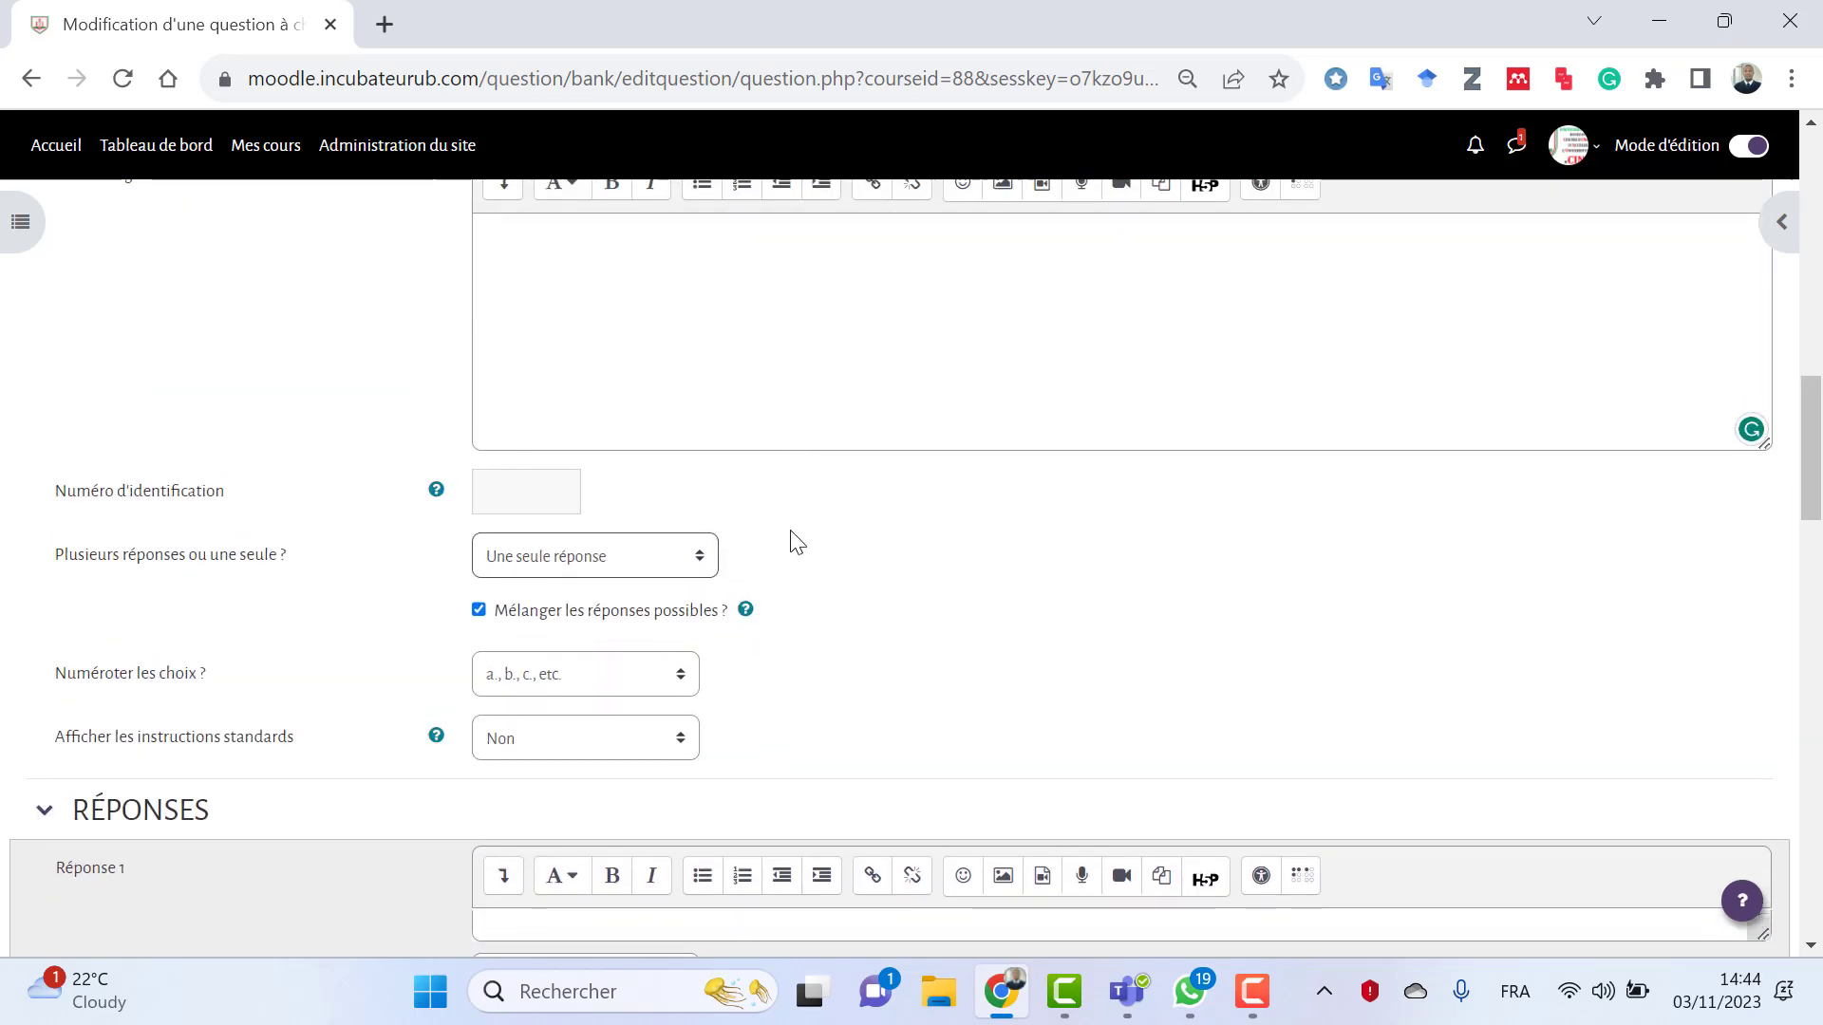
pyautogui.scroll(-1, 797, 543)
pyautogui.scroll(7, 777, 548)
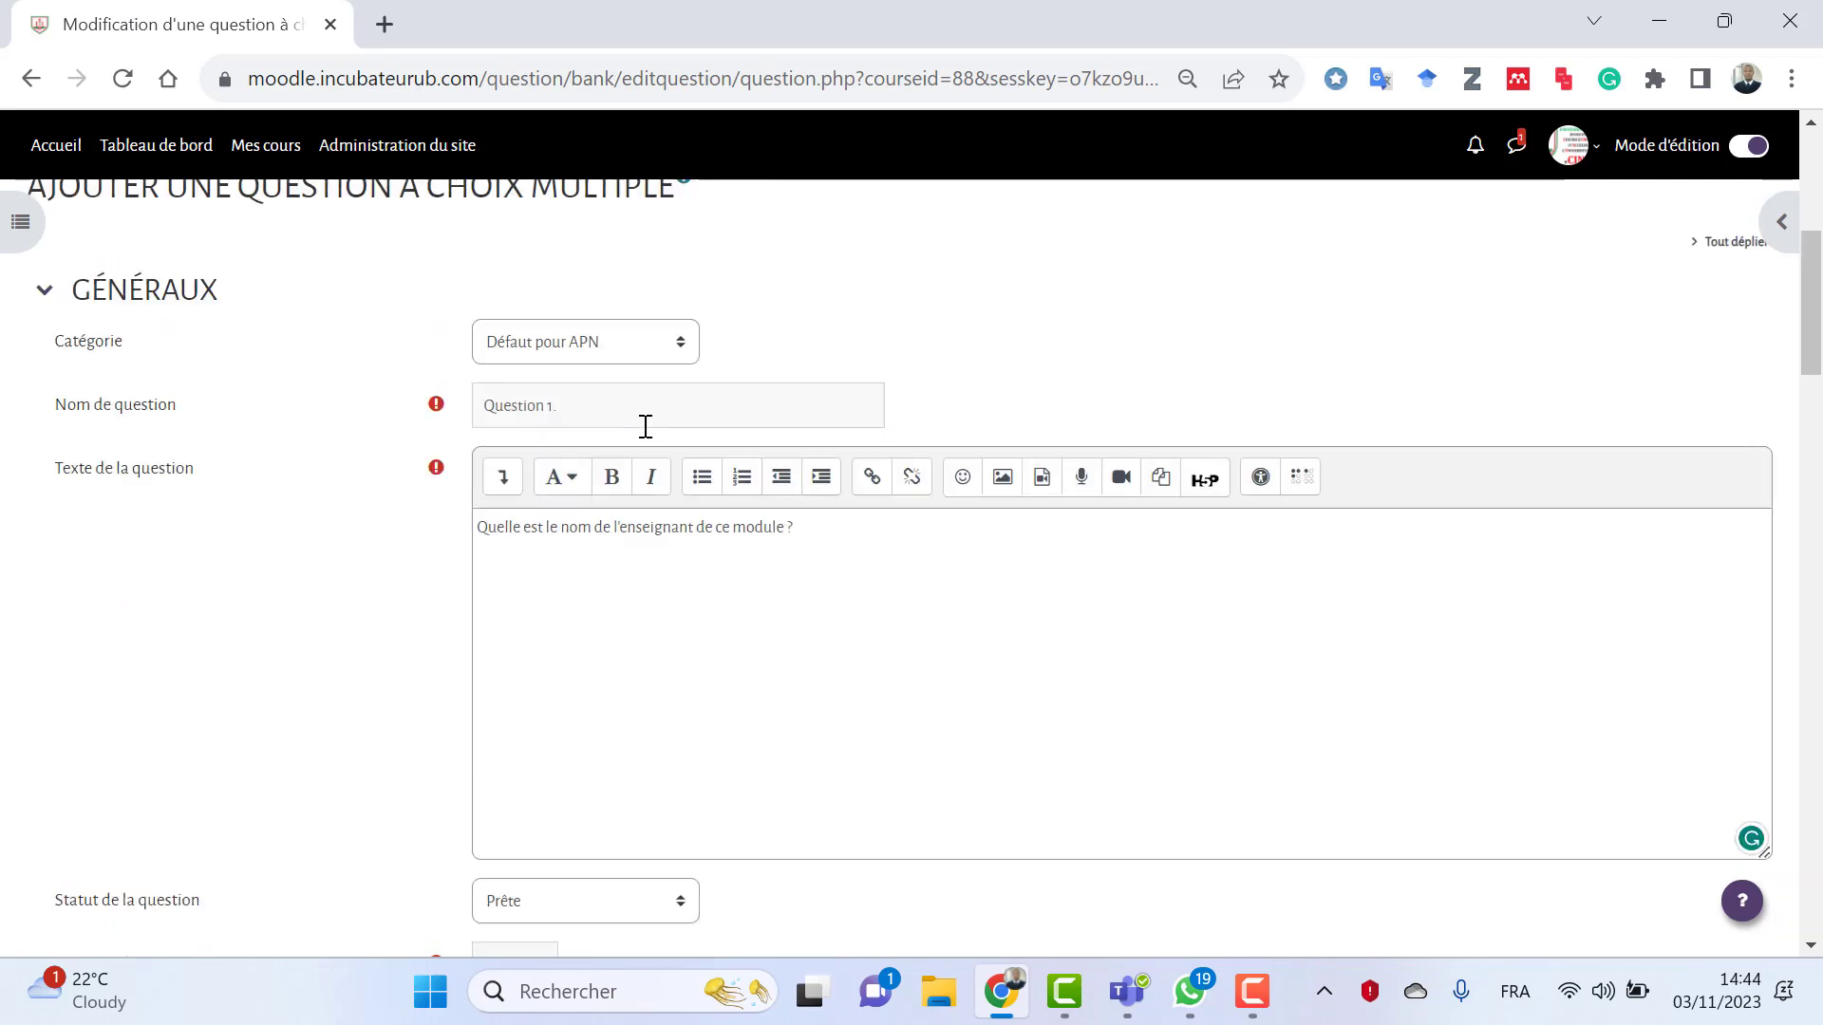
pyautogui.scroll(1, 585, 590)
pyautogui.scroll(-6, 585, 570)
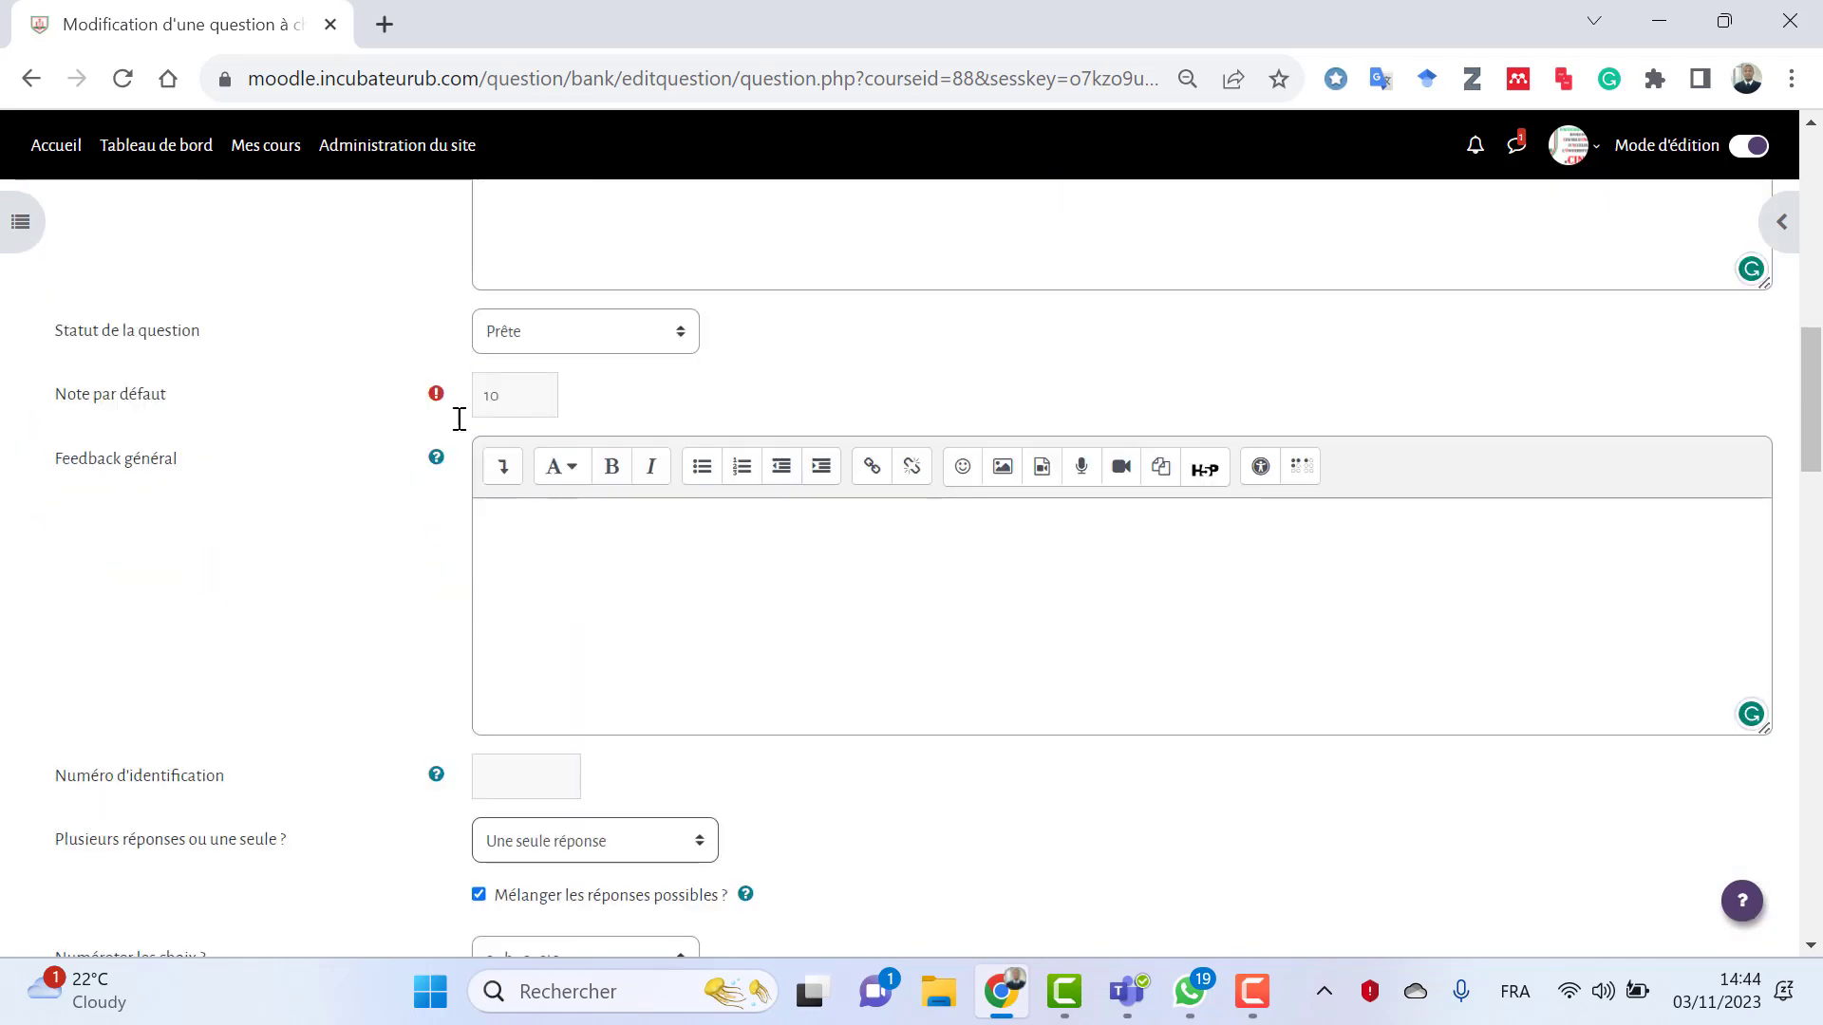
pyautogui.scroll(-7, 773, 707)
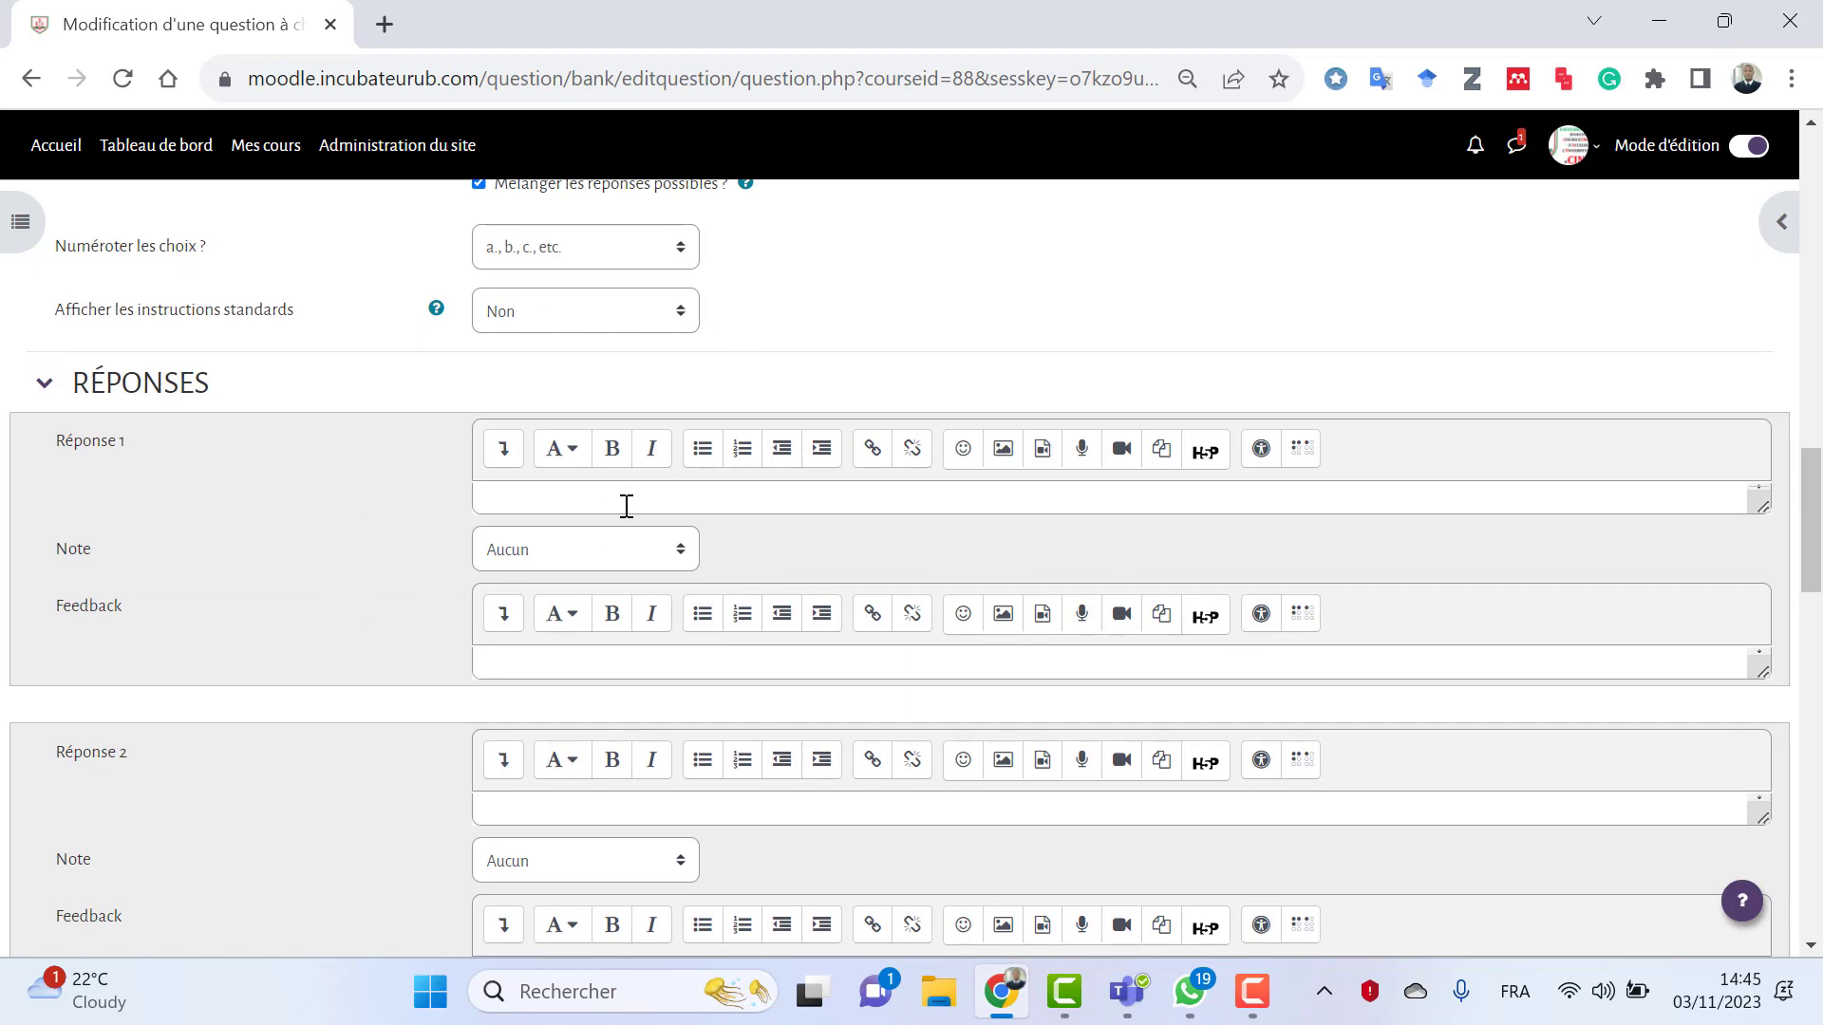
pyautogui.scroll(15, 627, 505)
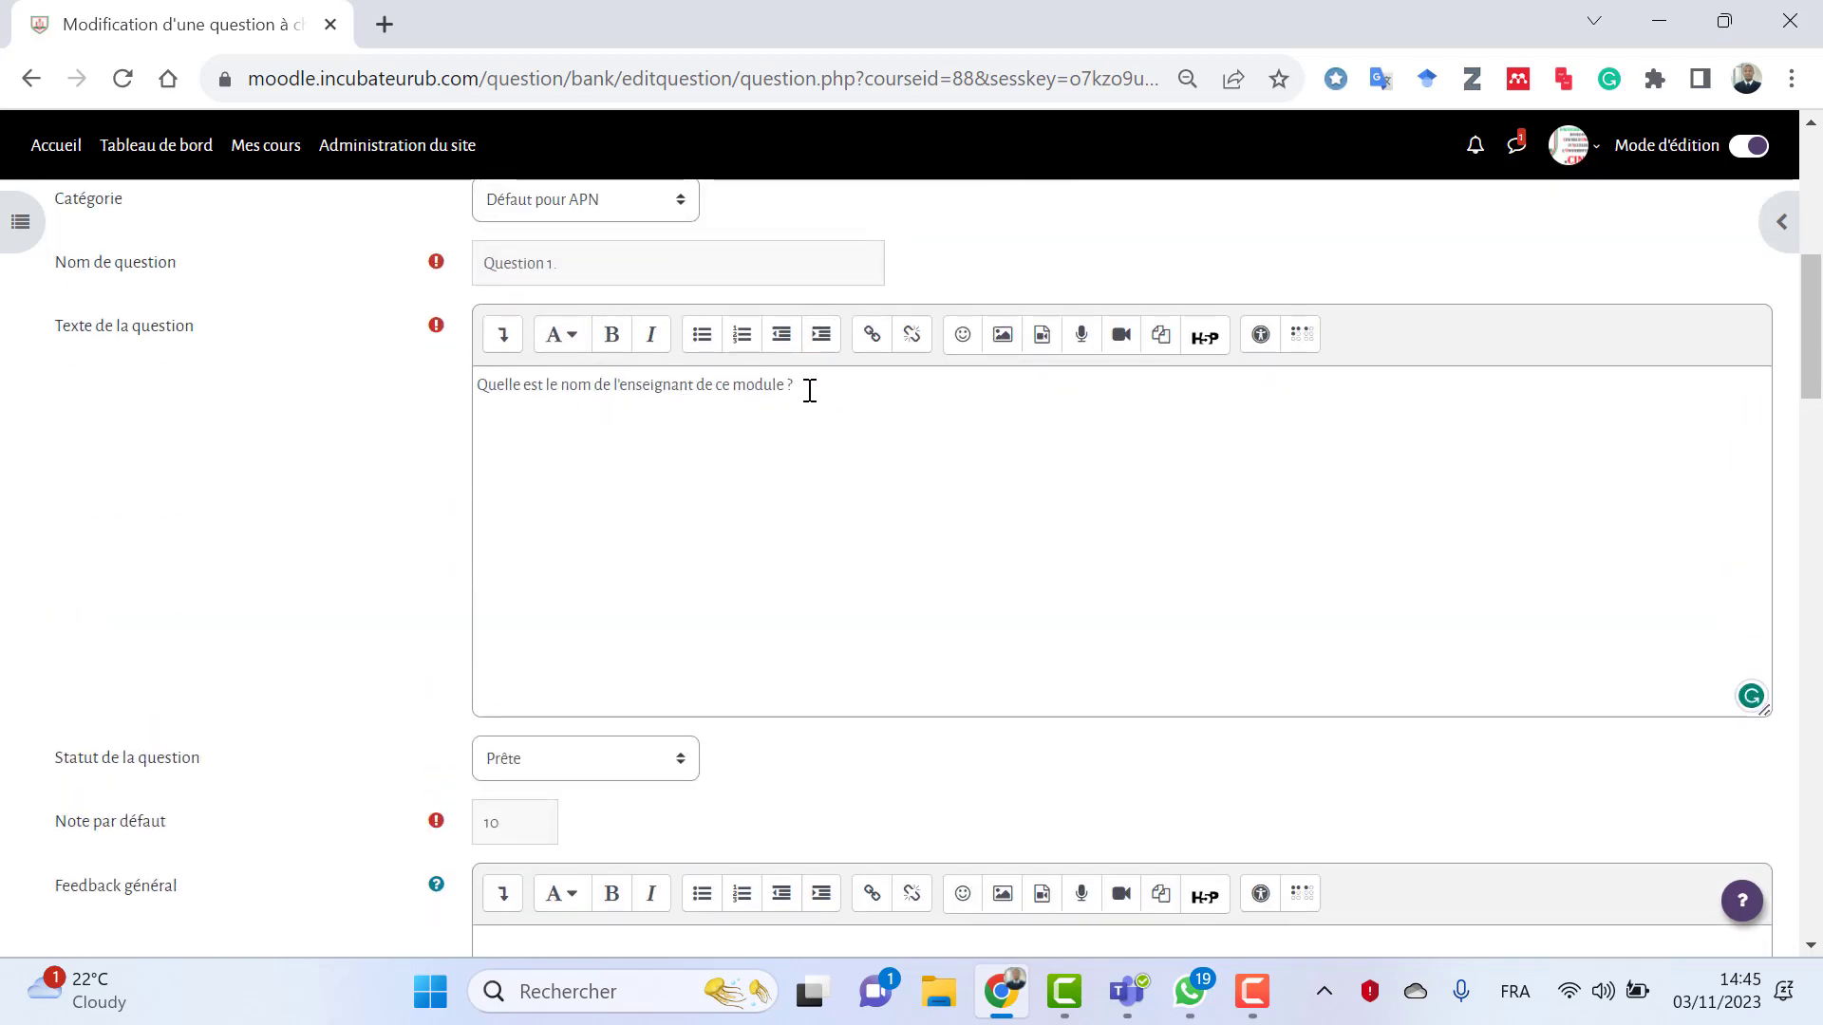
pyautogui.scroll(-12, 826, 488)
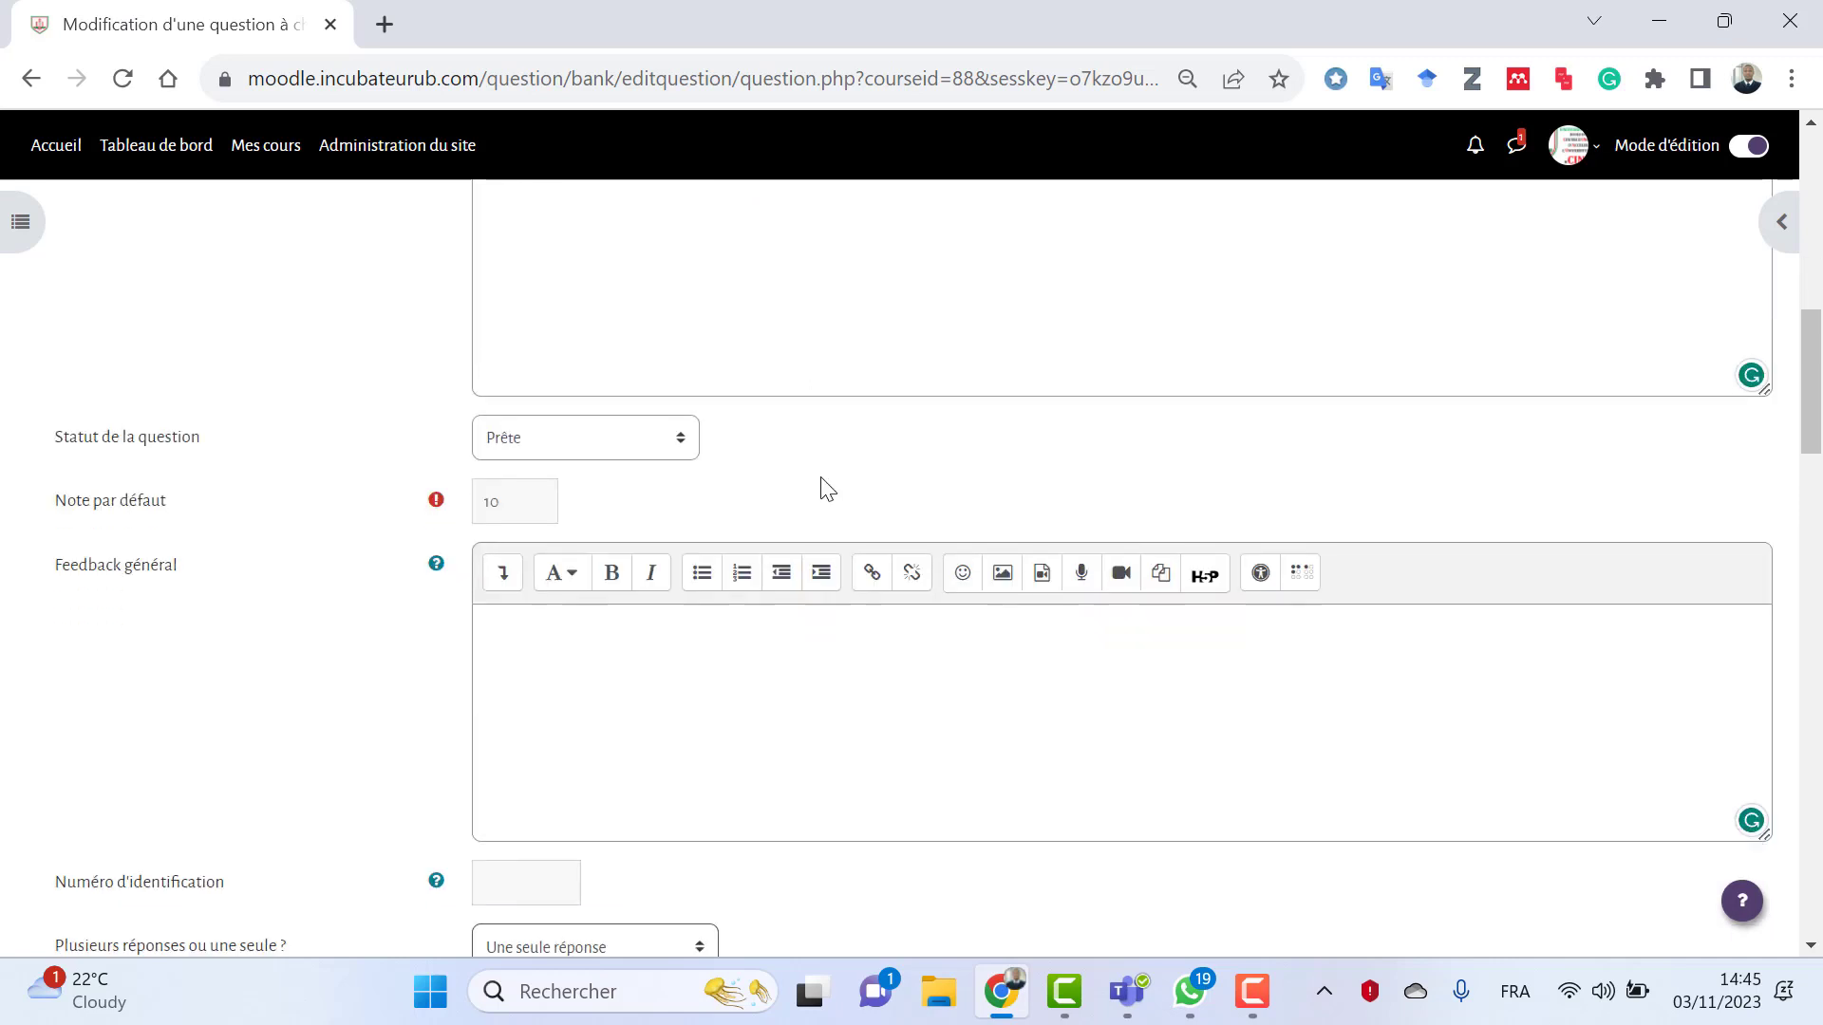
pyautogui.scroll(-2, 826, 492)
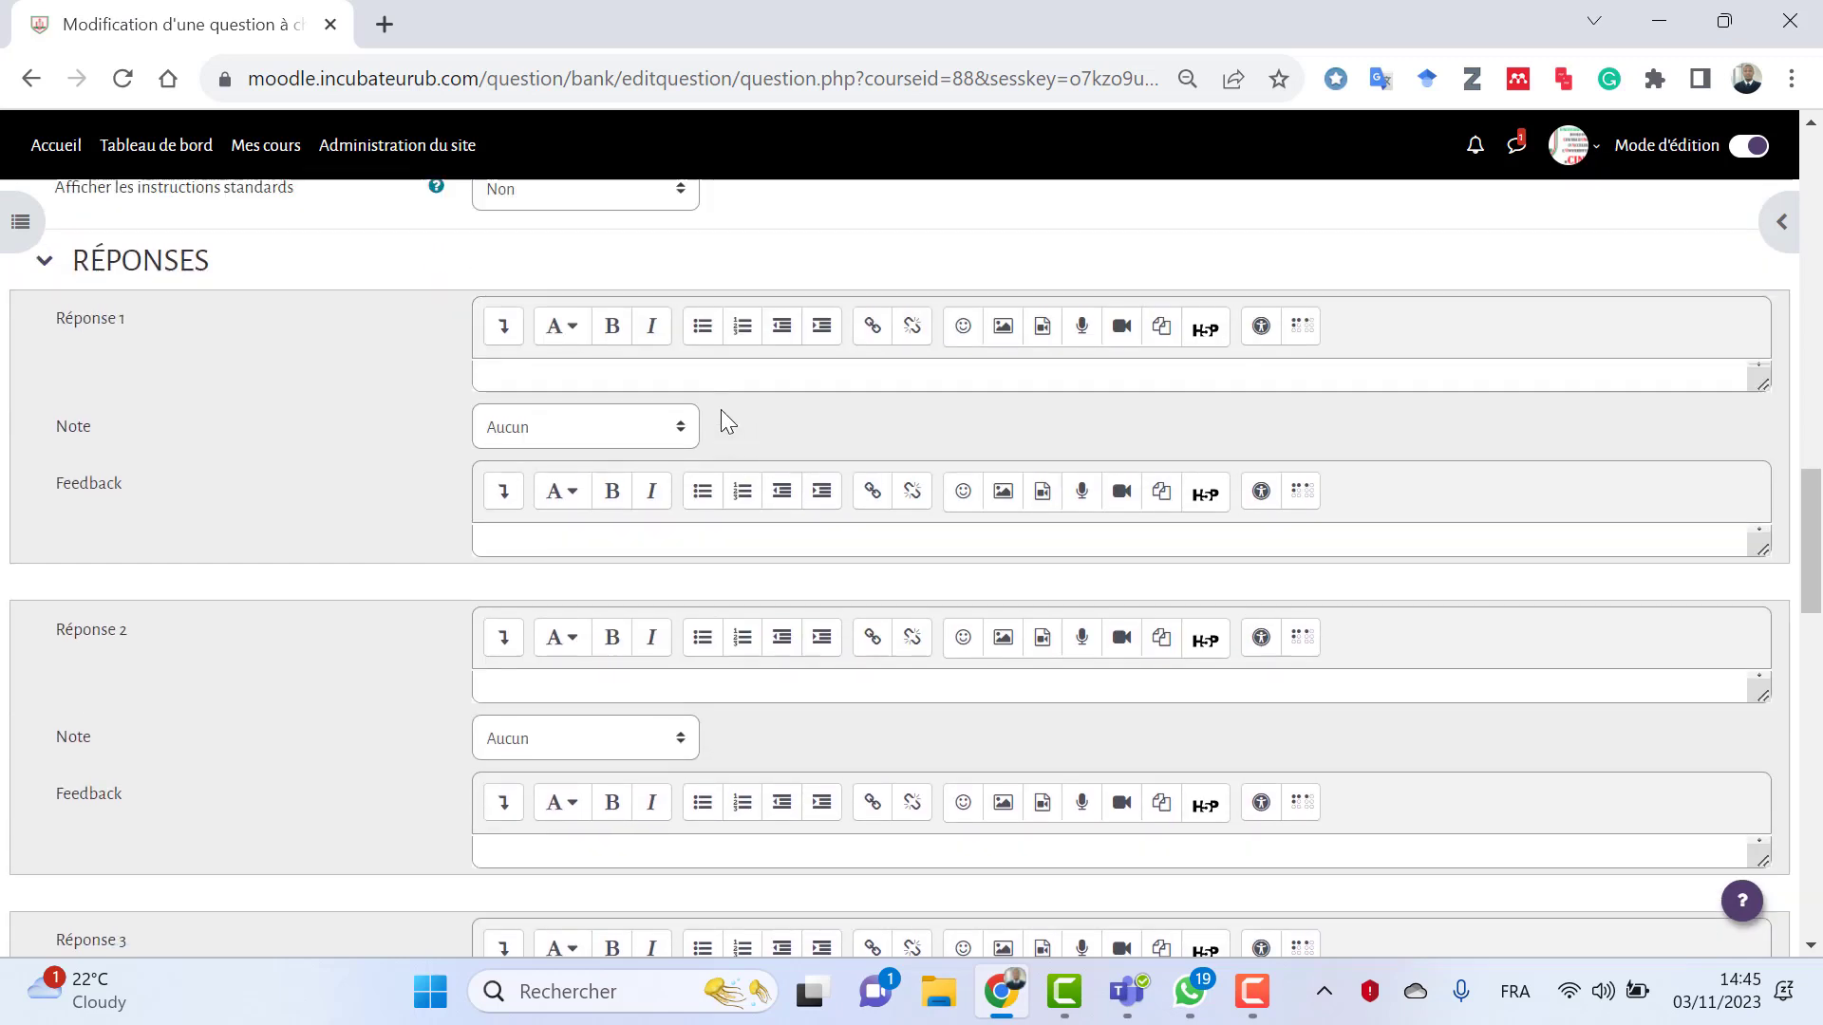
# - Enter a different teacher's first name as the text of Réponse 1 and Réponse 2
pyautogui.scroll(1, 721, 408)
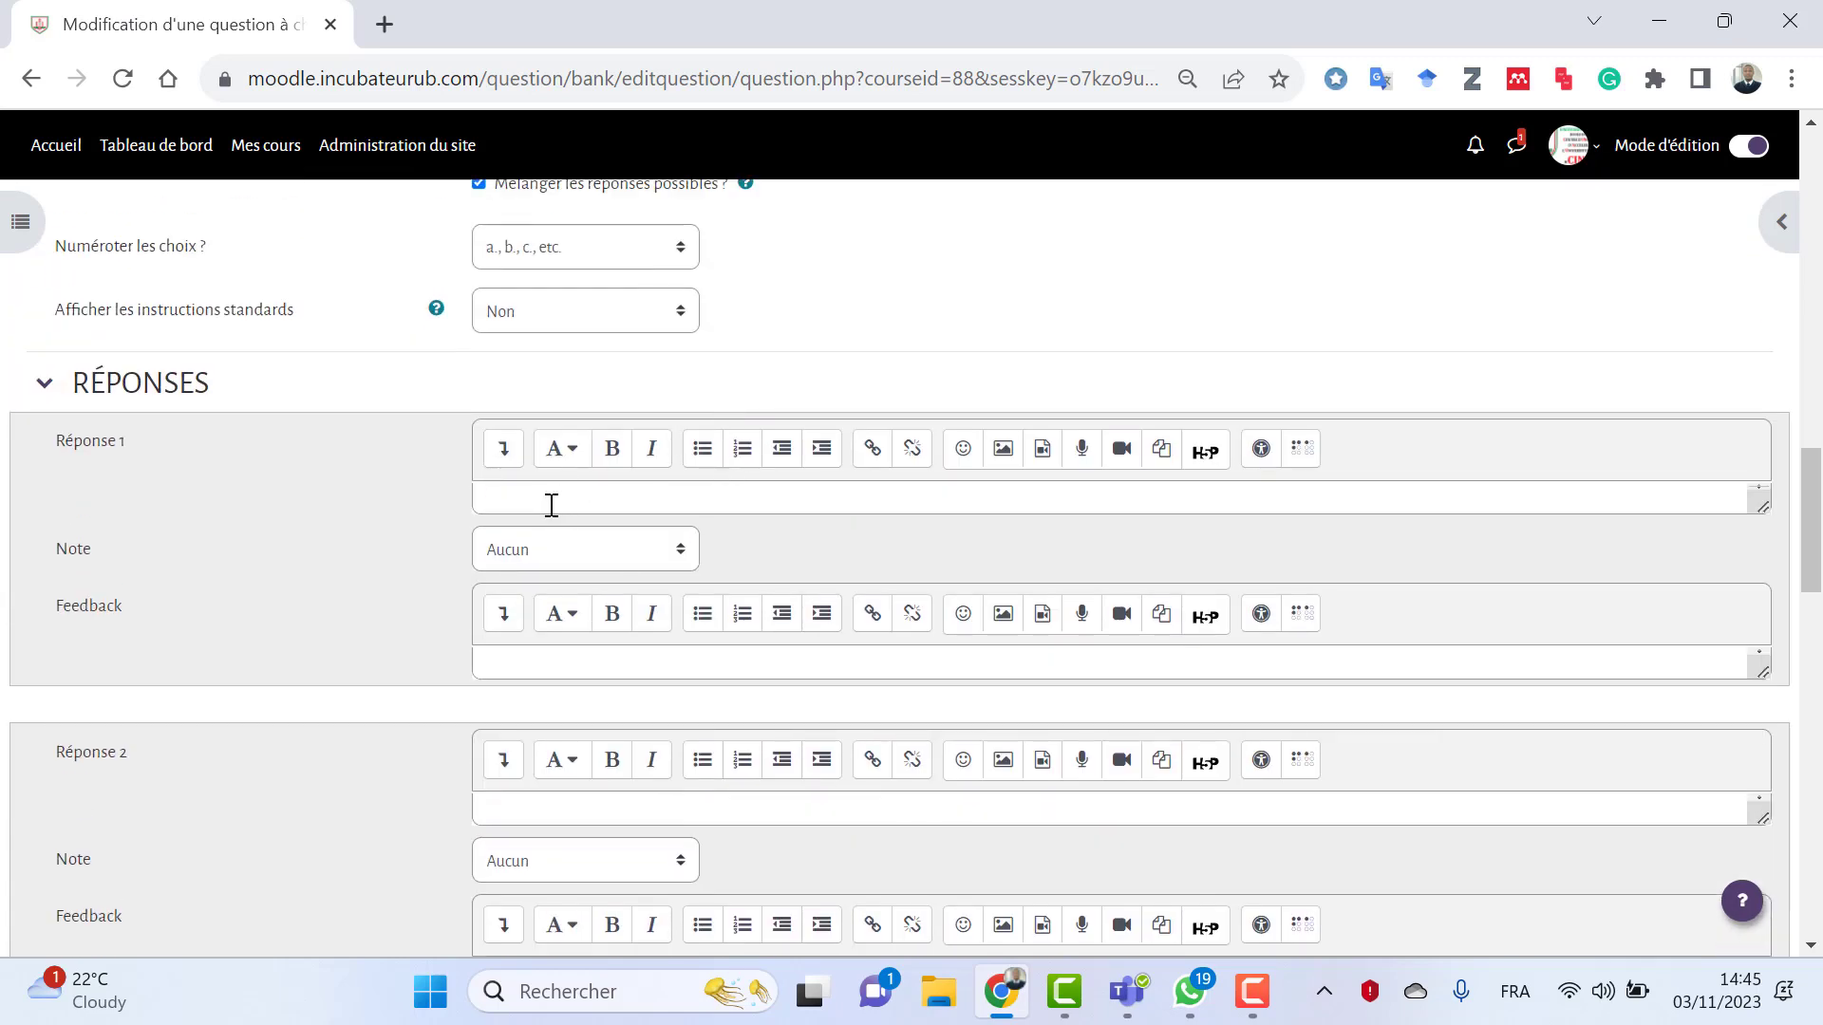
pyautogui.click(535, 499)
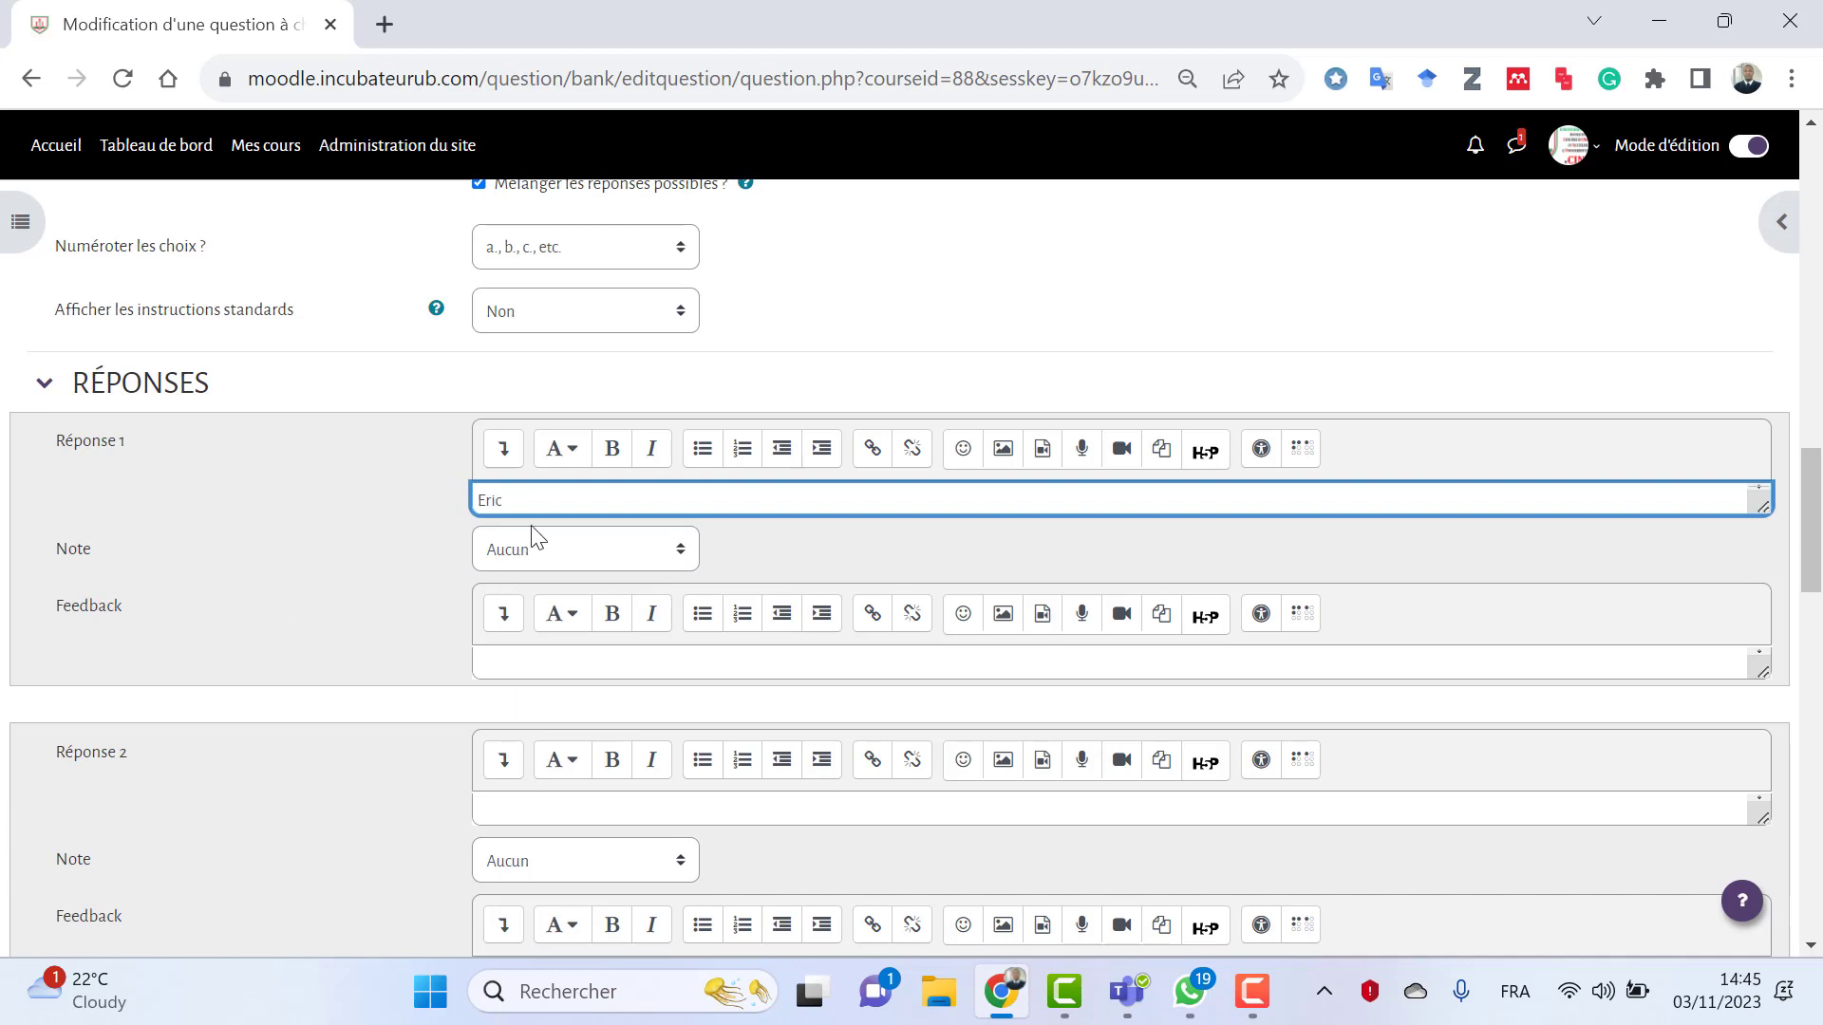
pyautogui.scroll(-2, 351, 645)
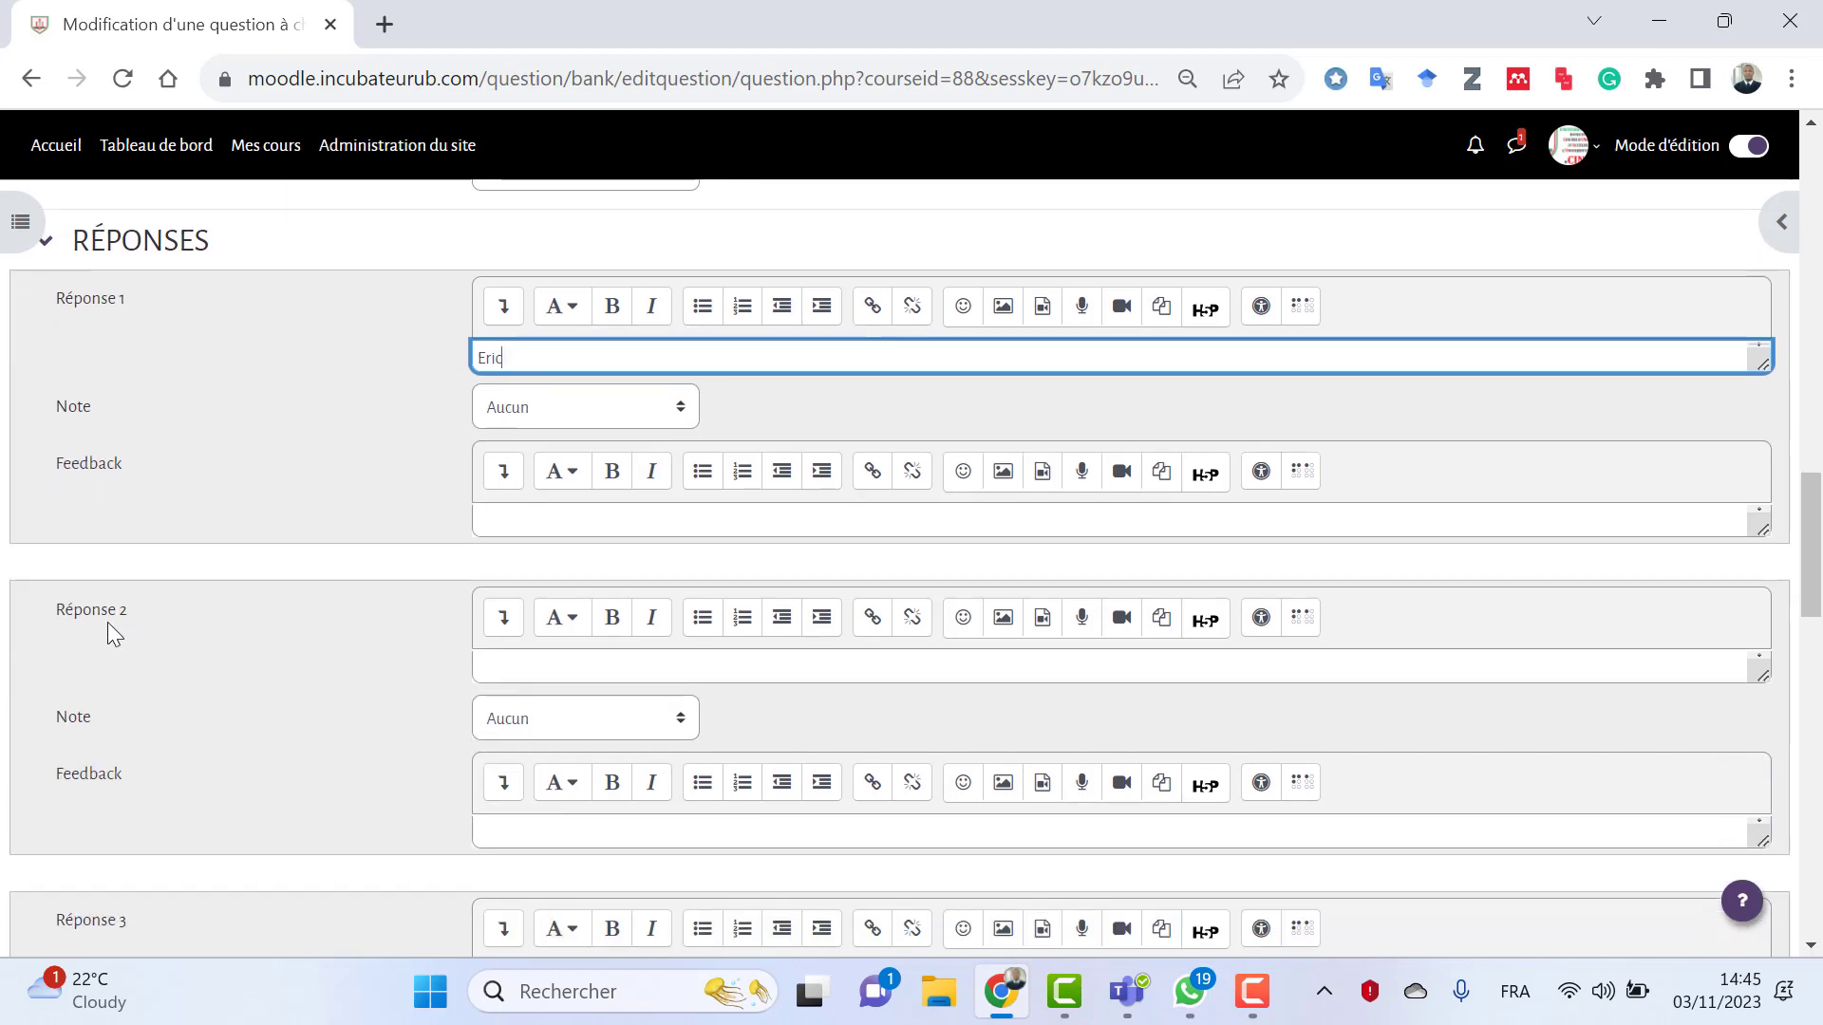
pyautogui.click(553, 667)
pyautogui.write('Richard')
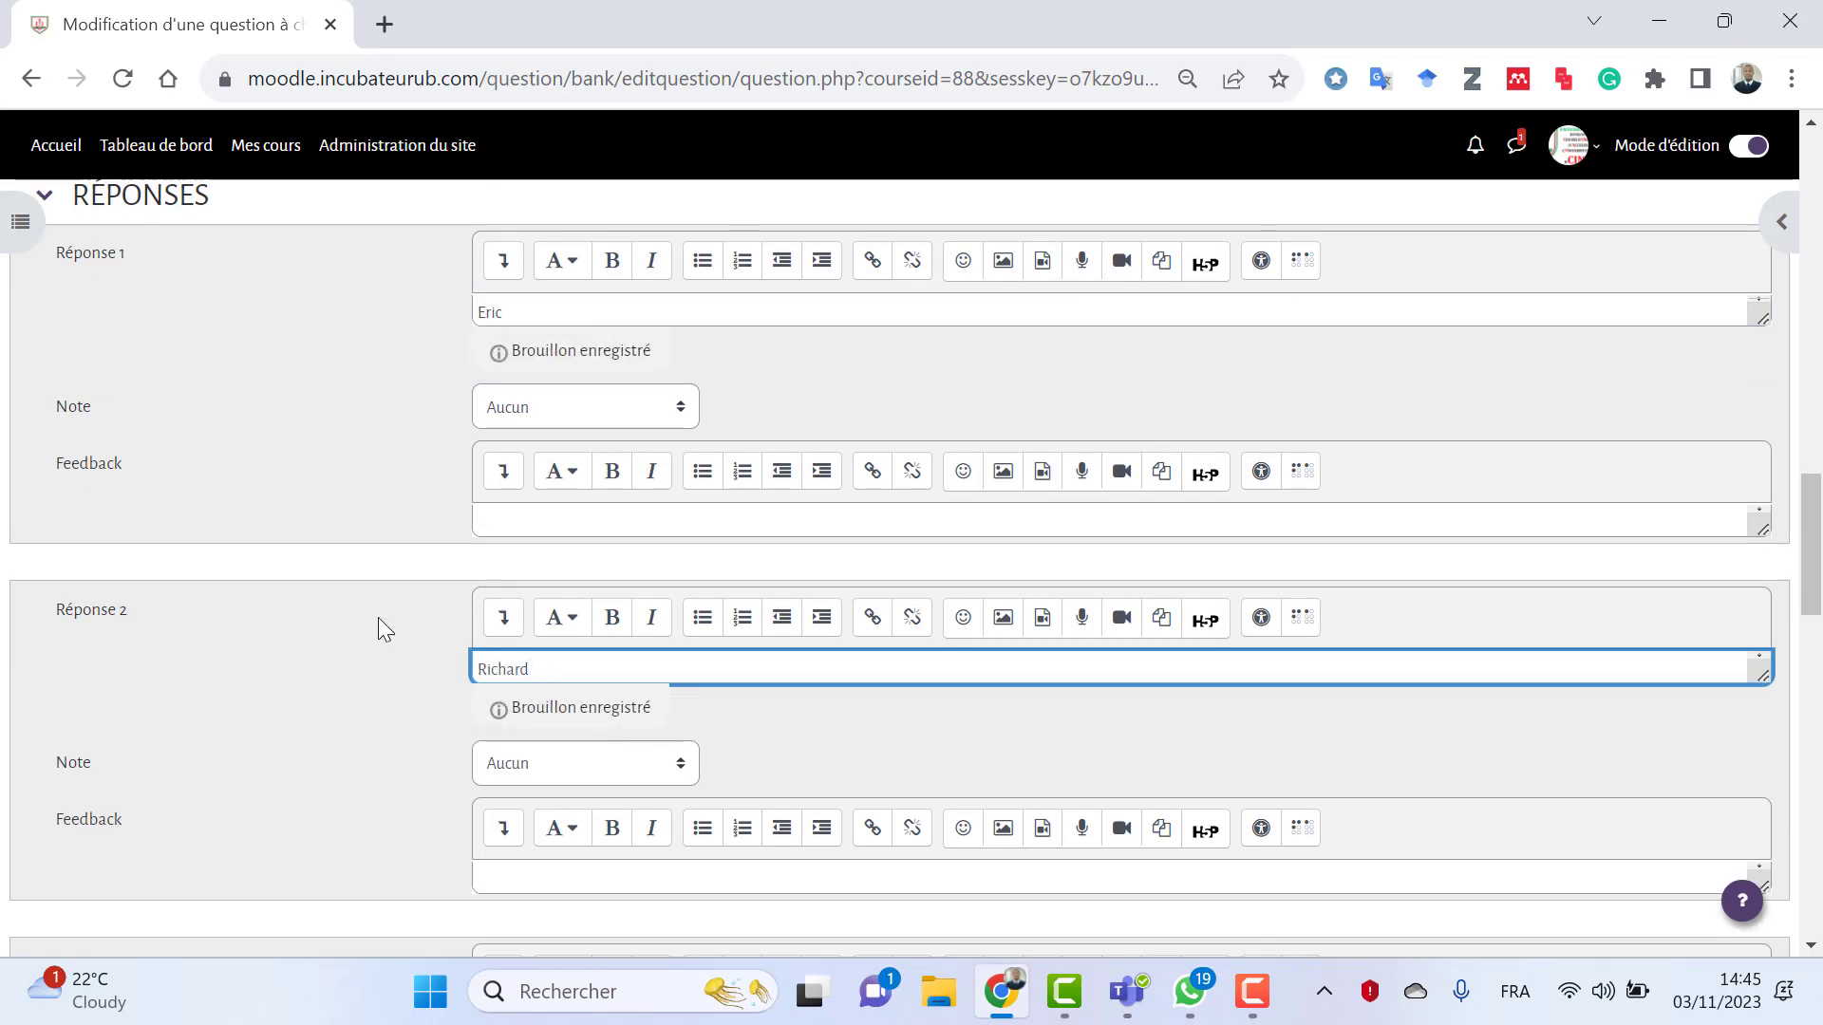
# - Set the Note for Réponse 2 to 100% to mark it as the correct answer
pyautogui.click(325, 642)
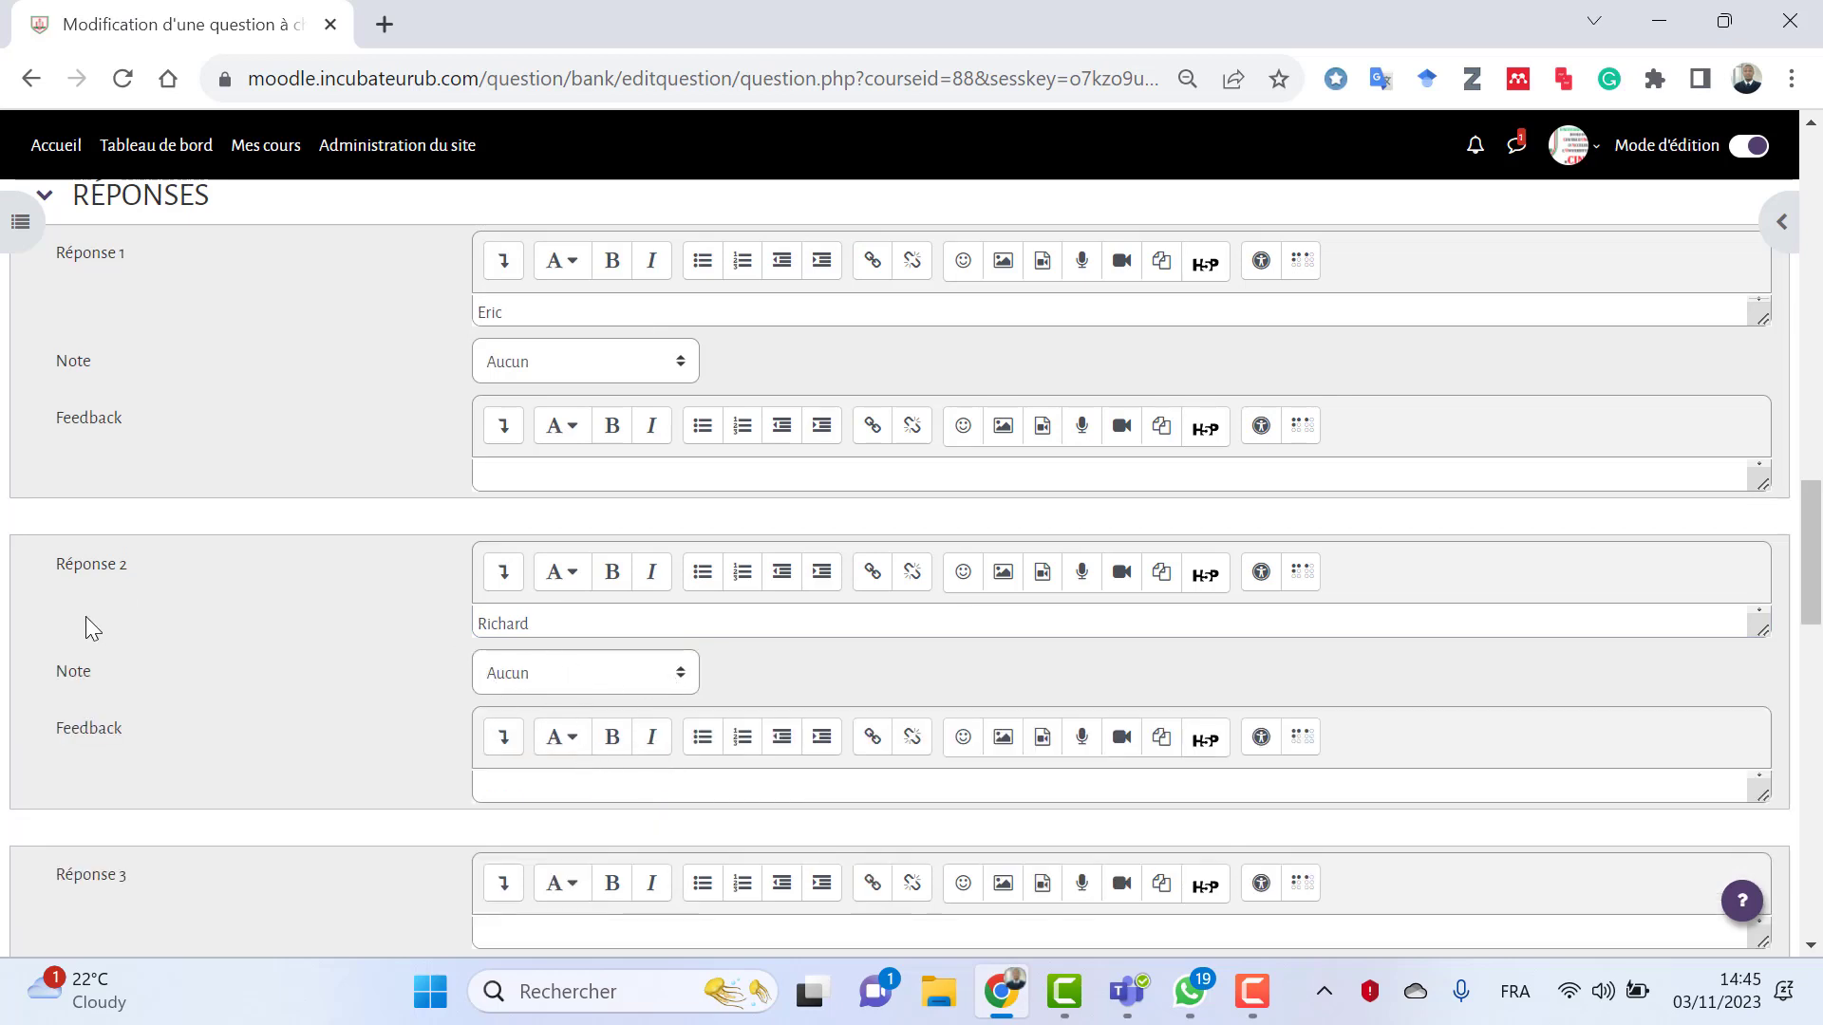
pyautogui.click(657, 684)
pyautogui.click(560, 232)
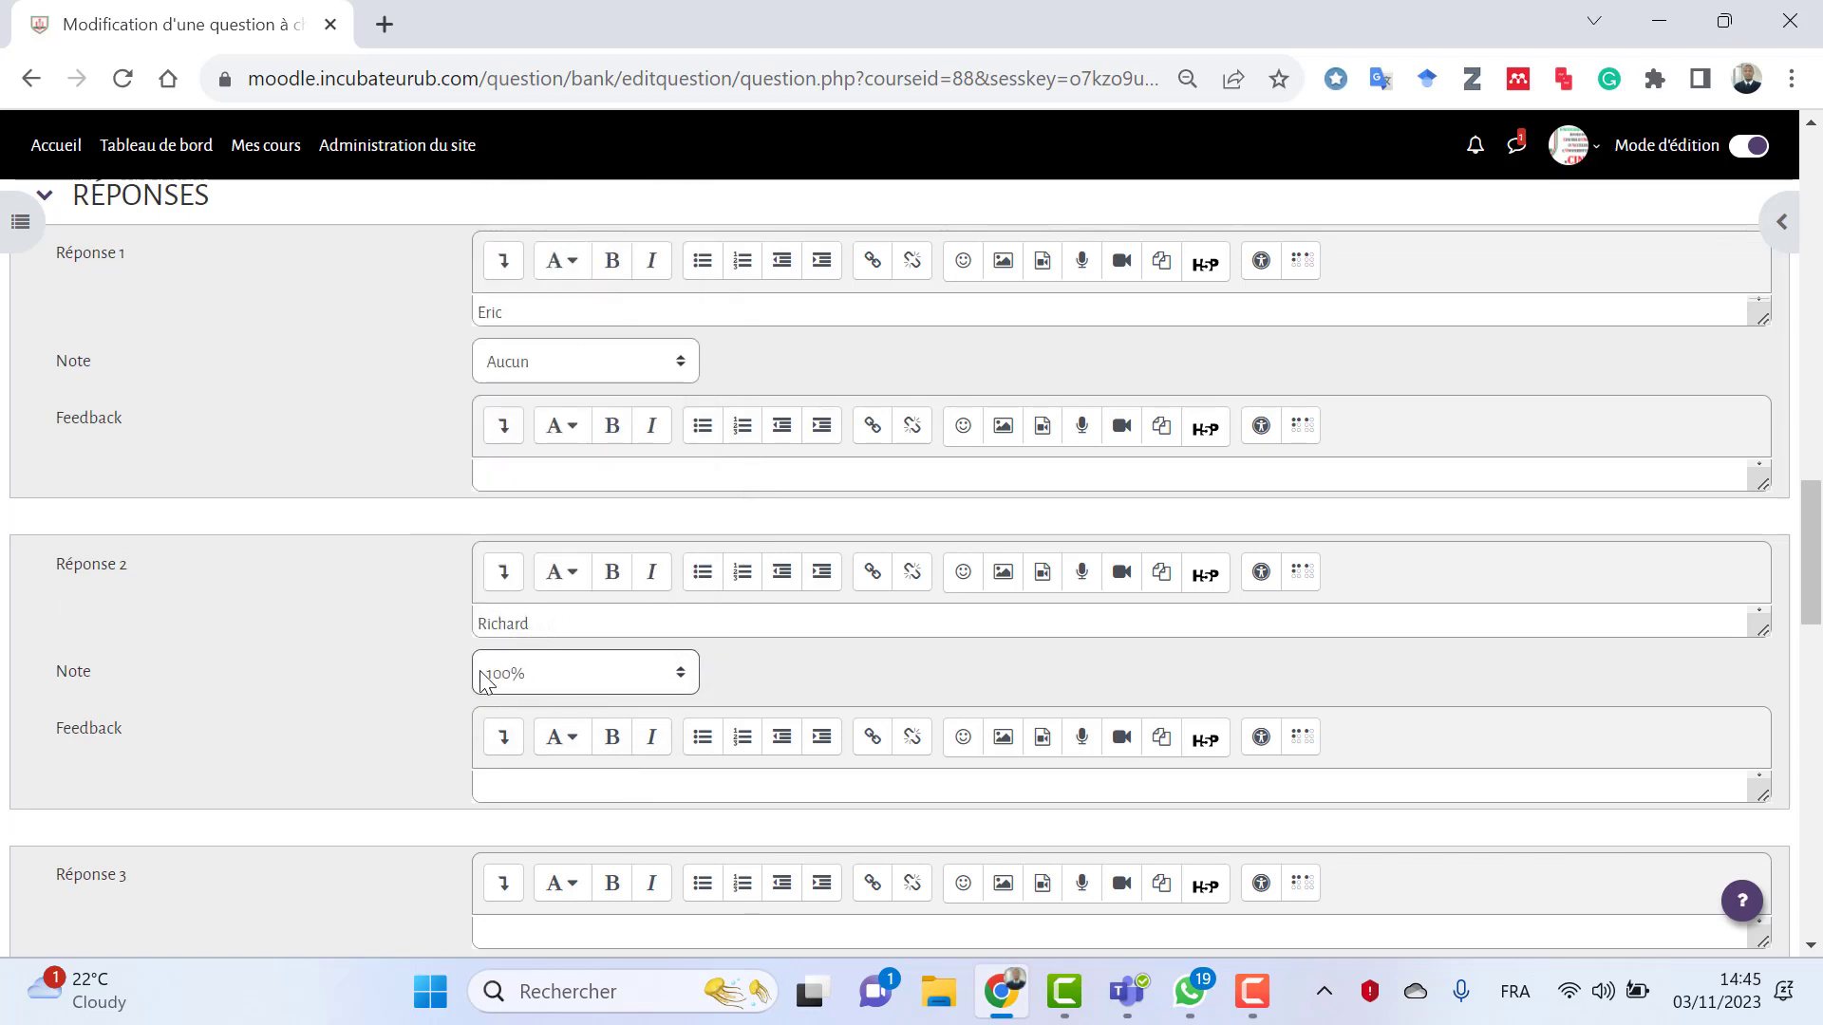
# - Enter a third teacher's first name as the text of Réponse 3, below the 100% answer
pyautogui.scroll(2, 582, 505)
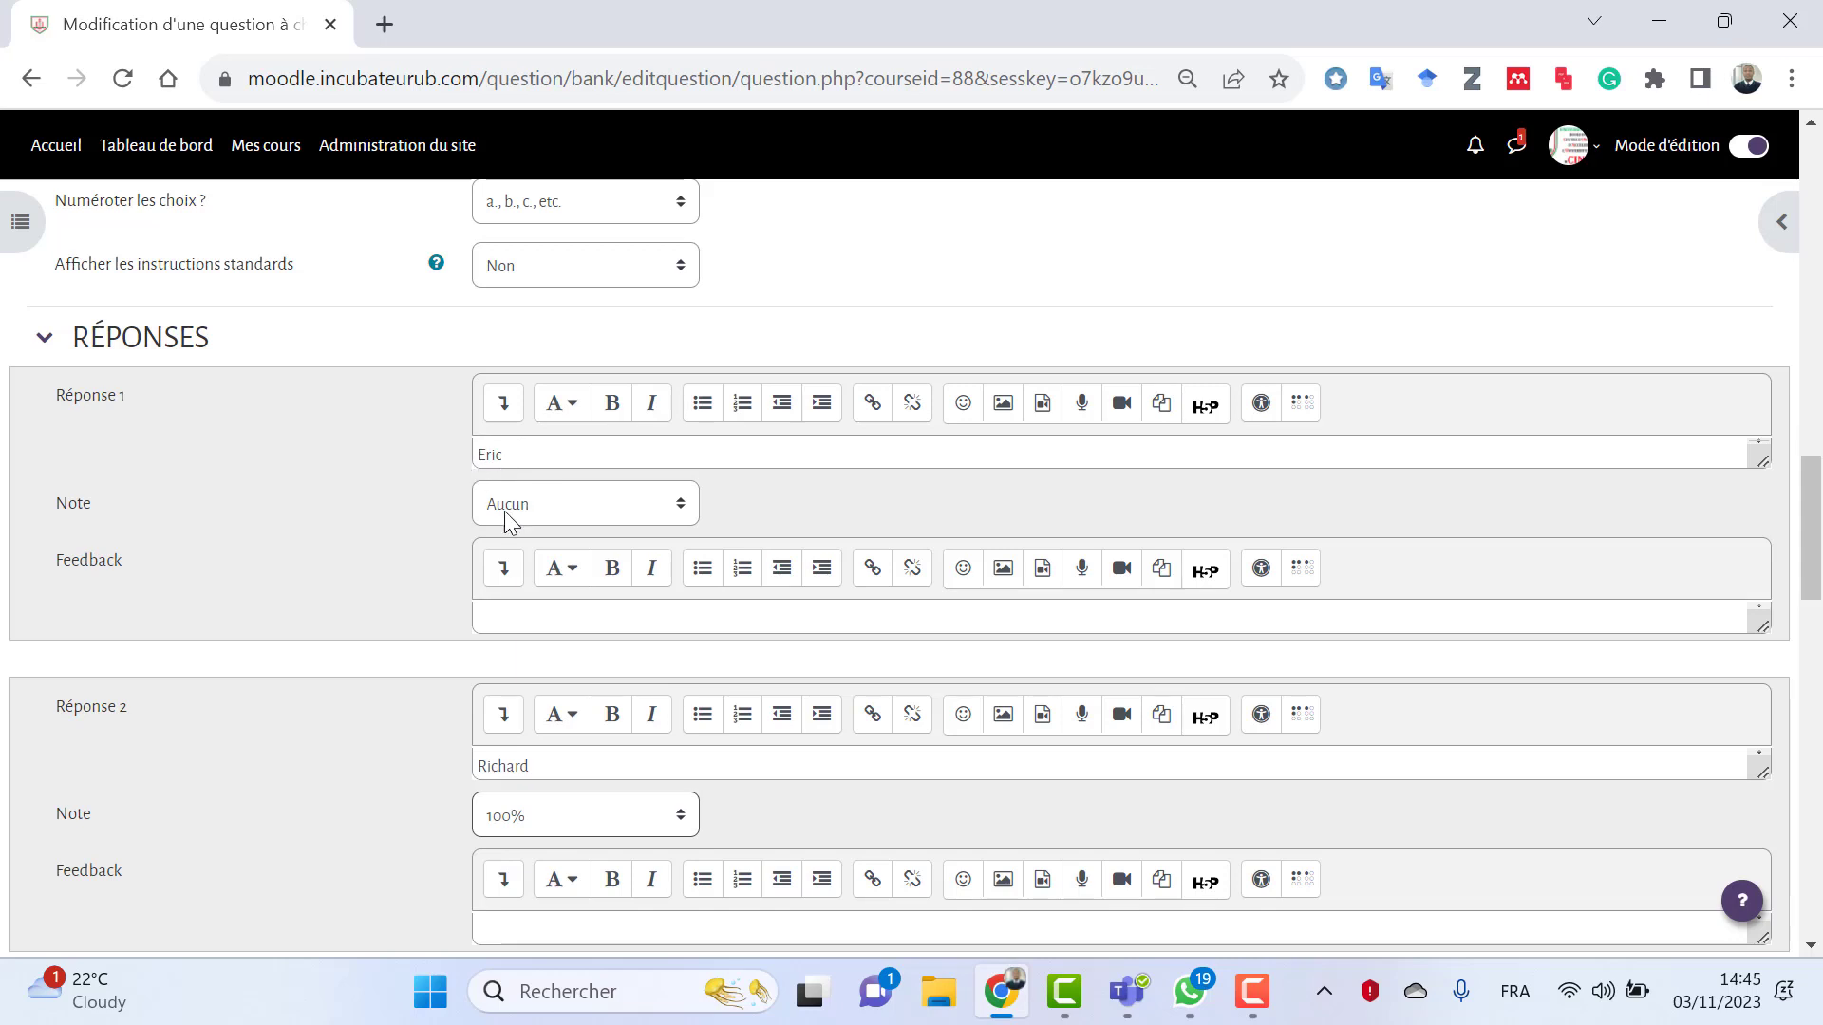
pyautogui.scroll(-3, 547, 660)
pyautogui.click(510, 794)
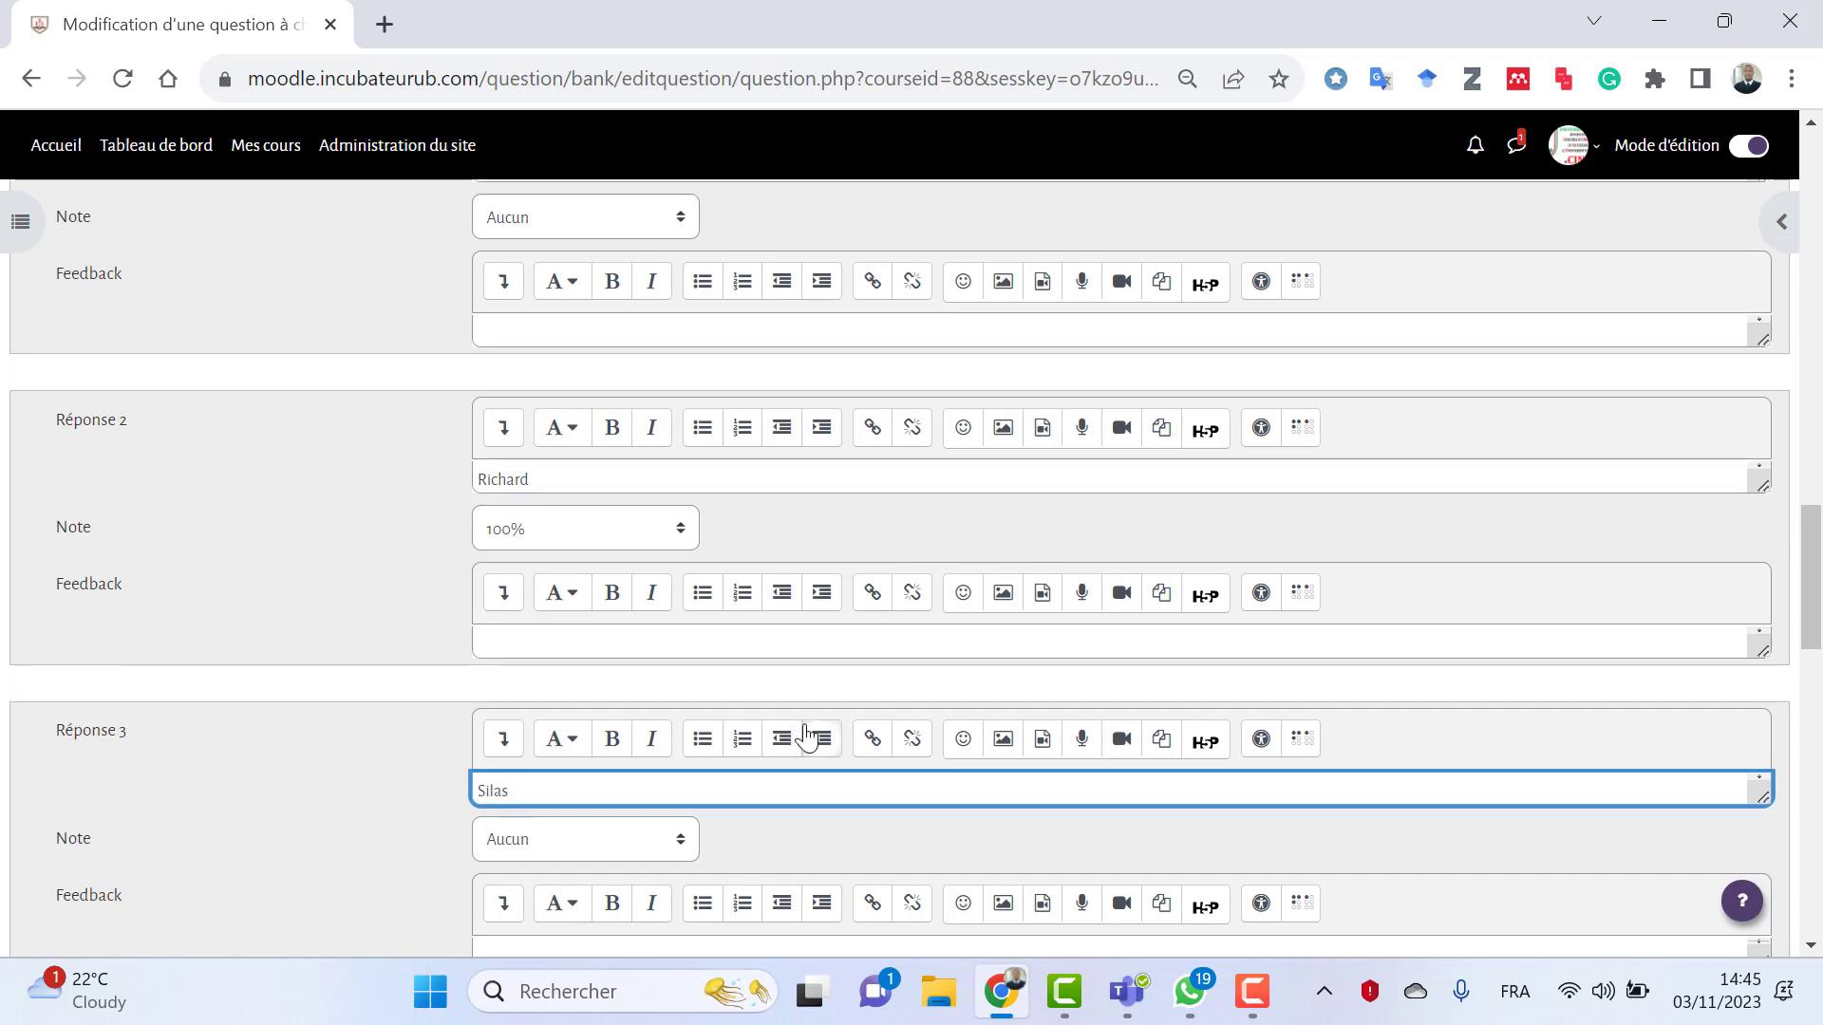
pyautogui.scroll(-3, 676, 546)
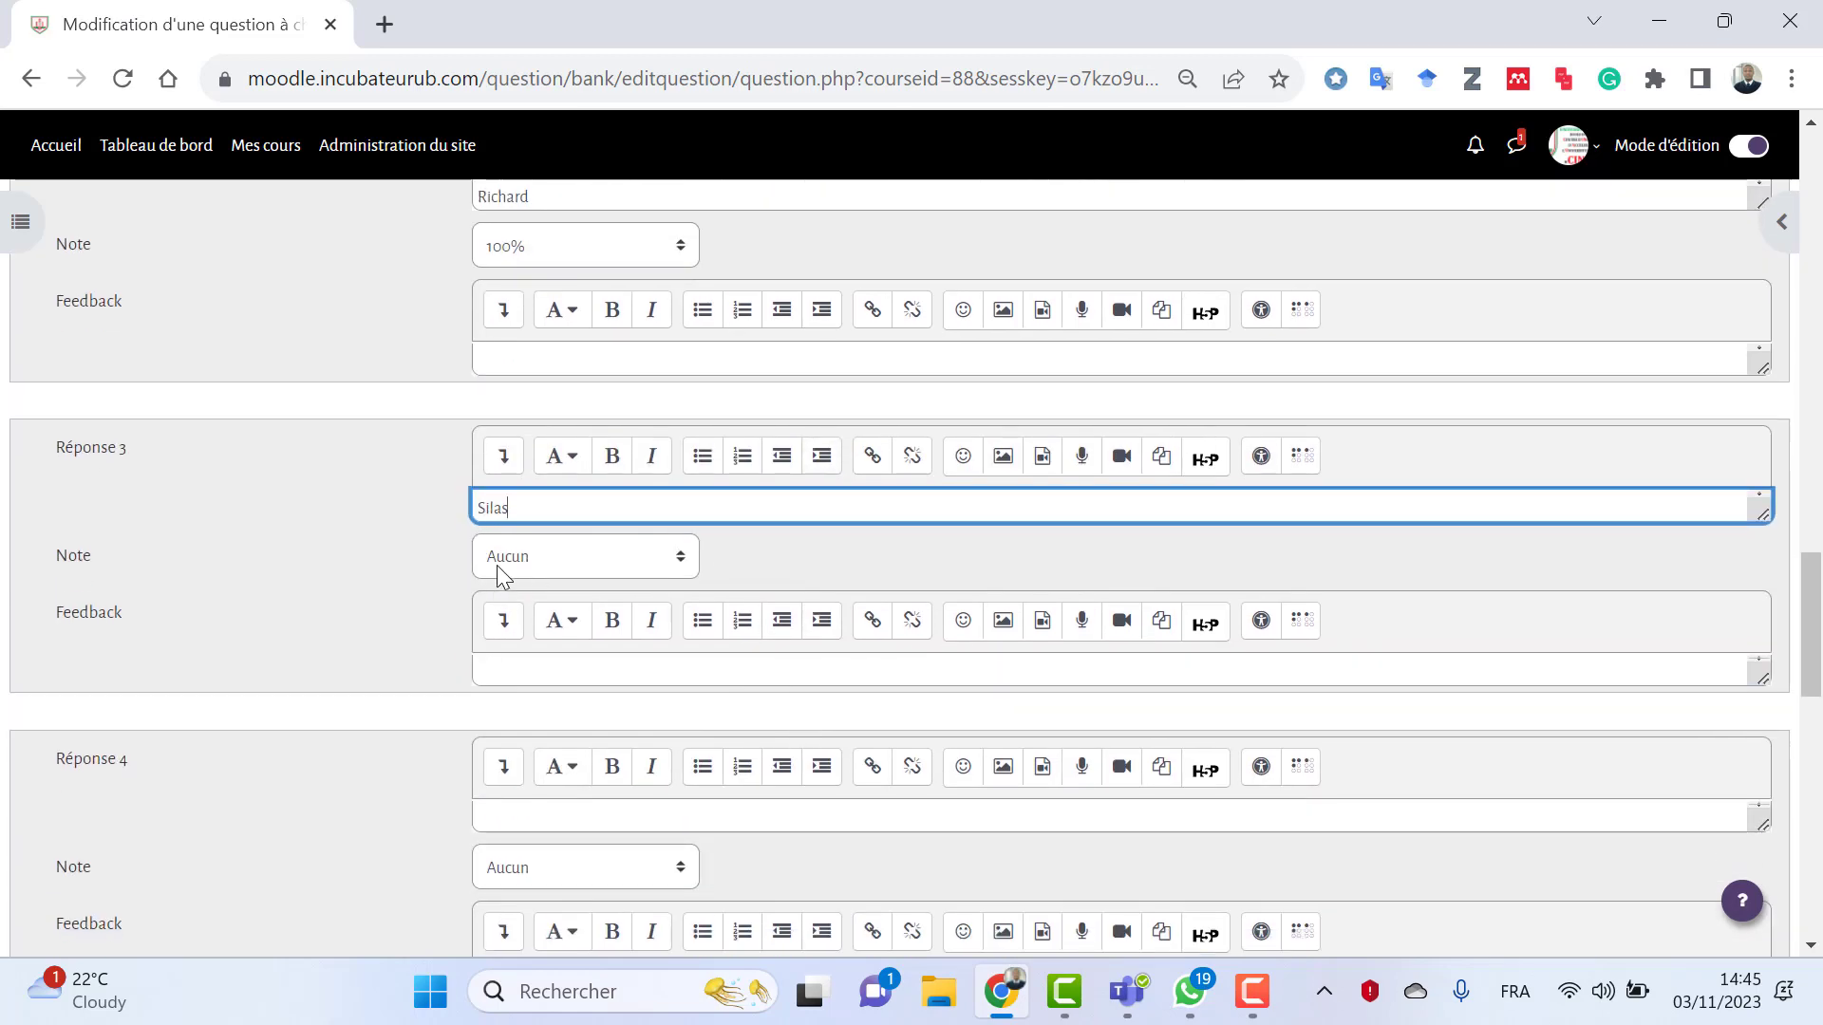
# - Check the question text, the single-answer setting and the grades of the three filled answers against each other
pyautogui.scroll(3, 839, 584)
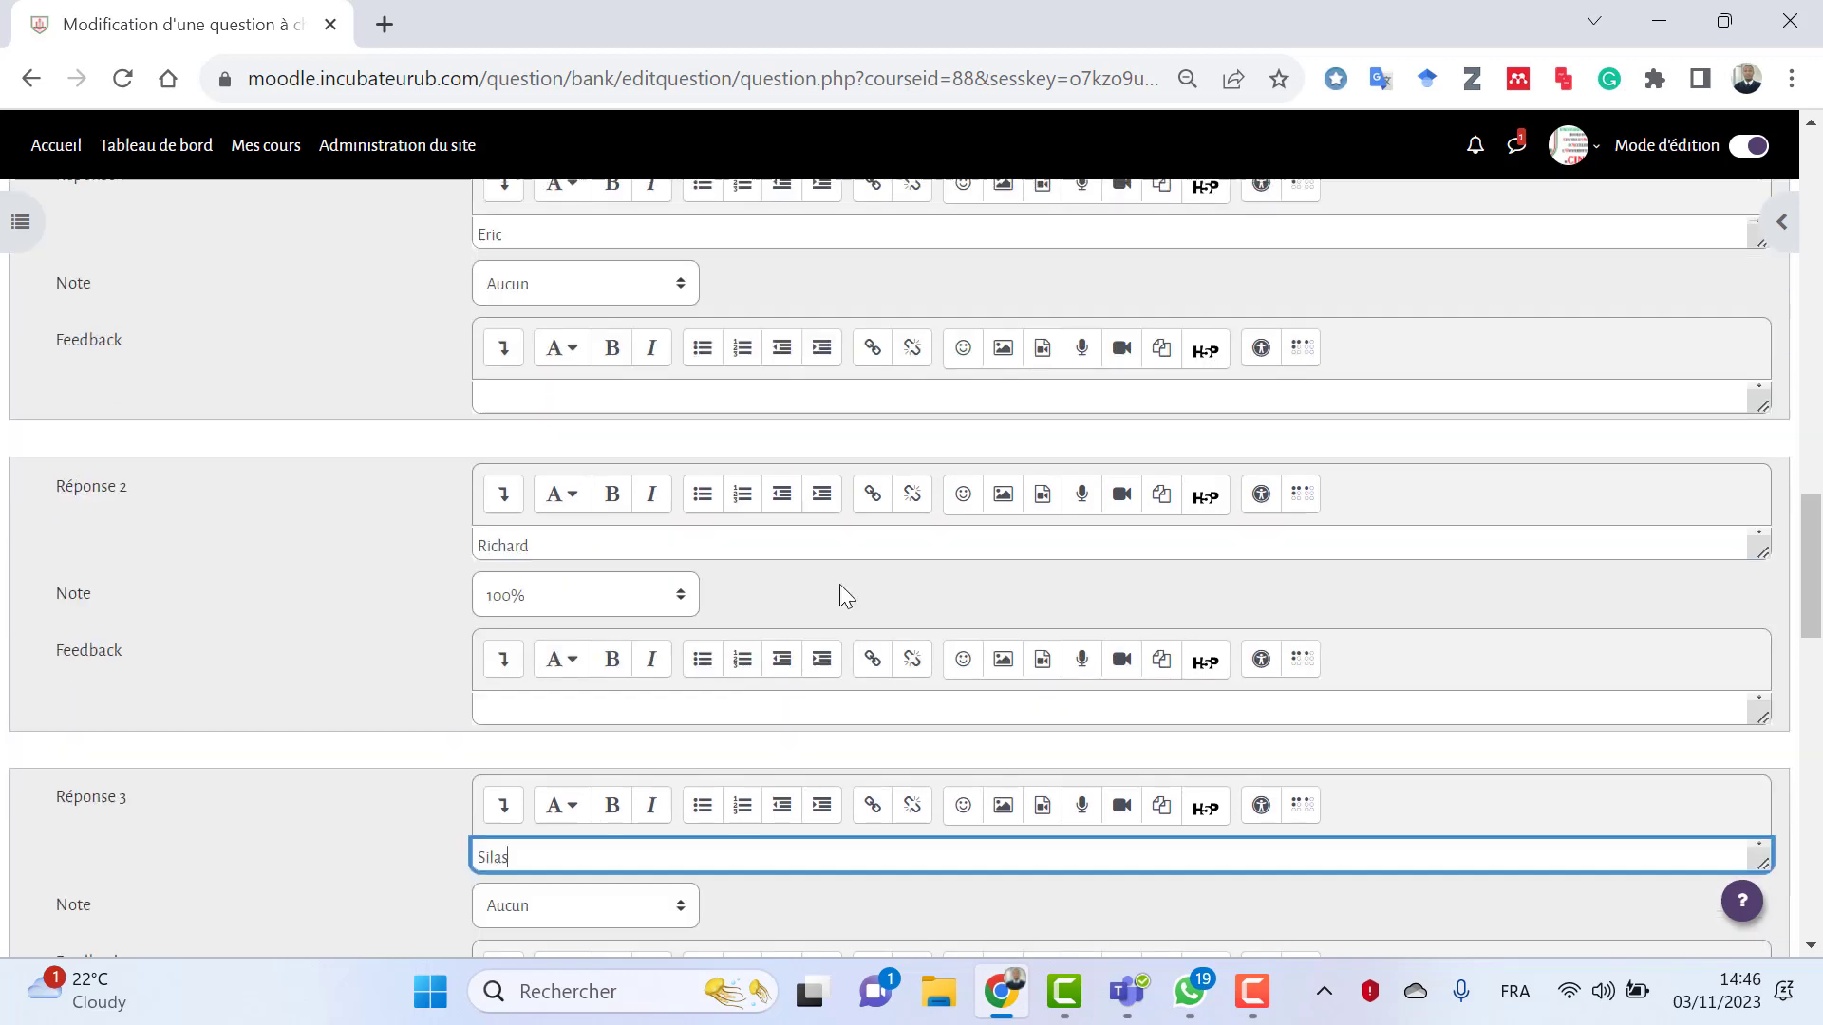
pyautogui.scroll(2, 839, 584)
pyautogui.scroll(5, 541, 504)
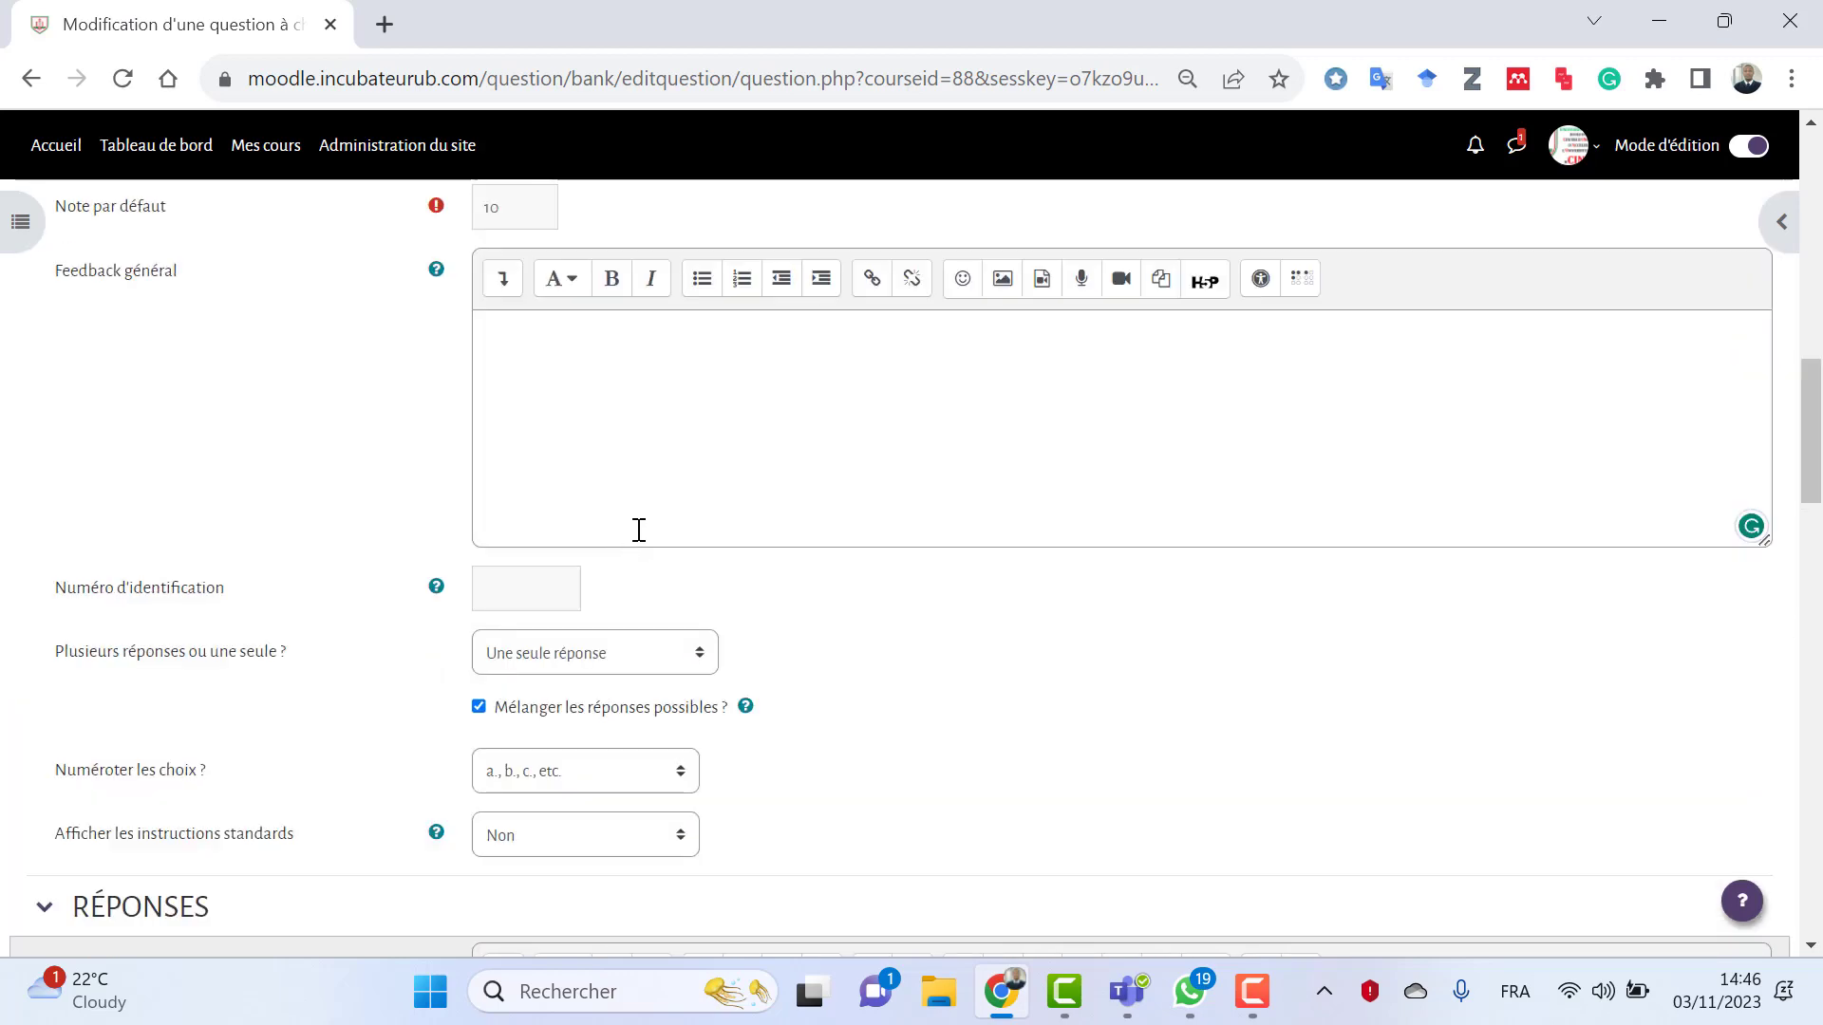
pyautogui.scroll(7, 639, 529)
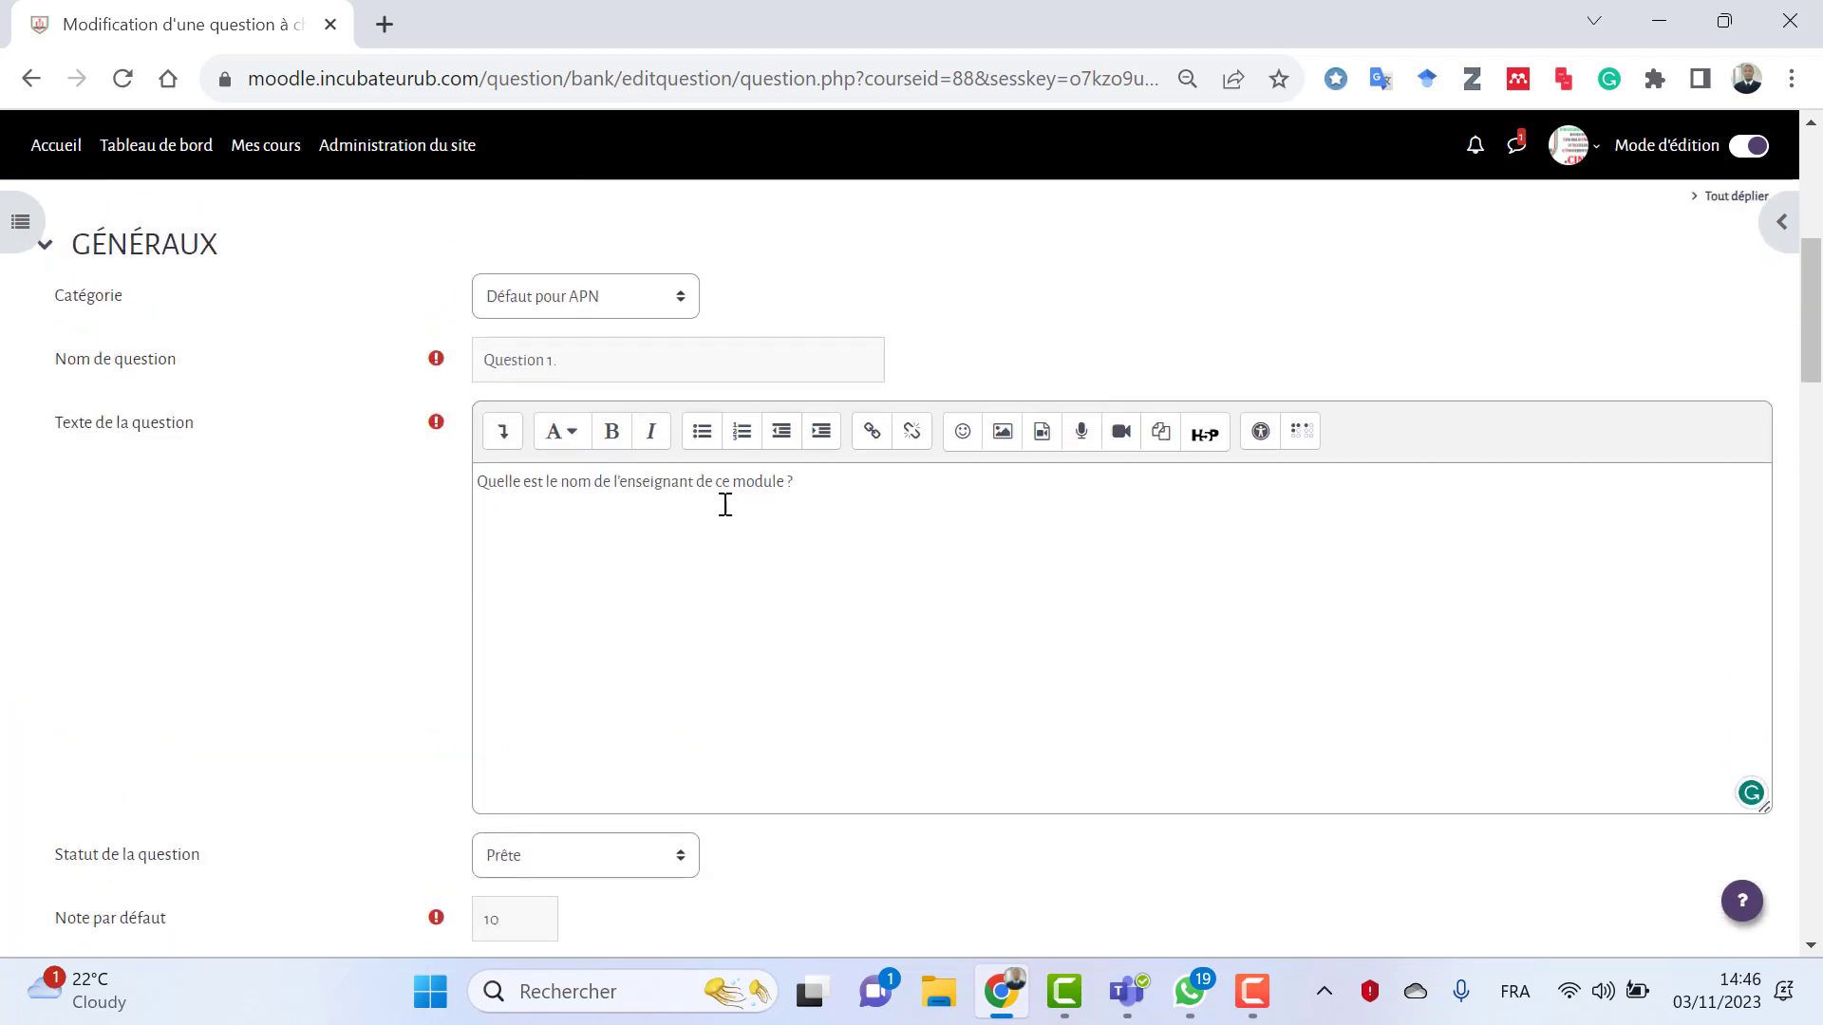
pyautogui.scroll(-13, 793, 498)
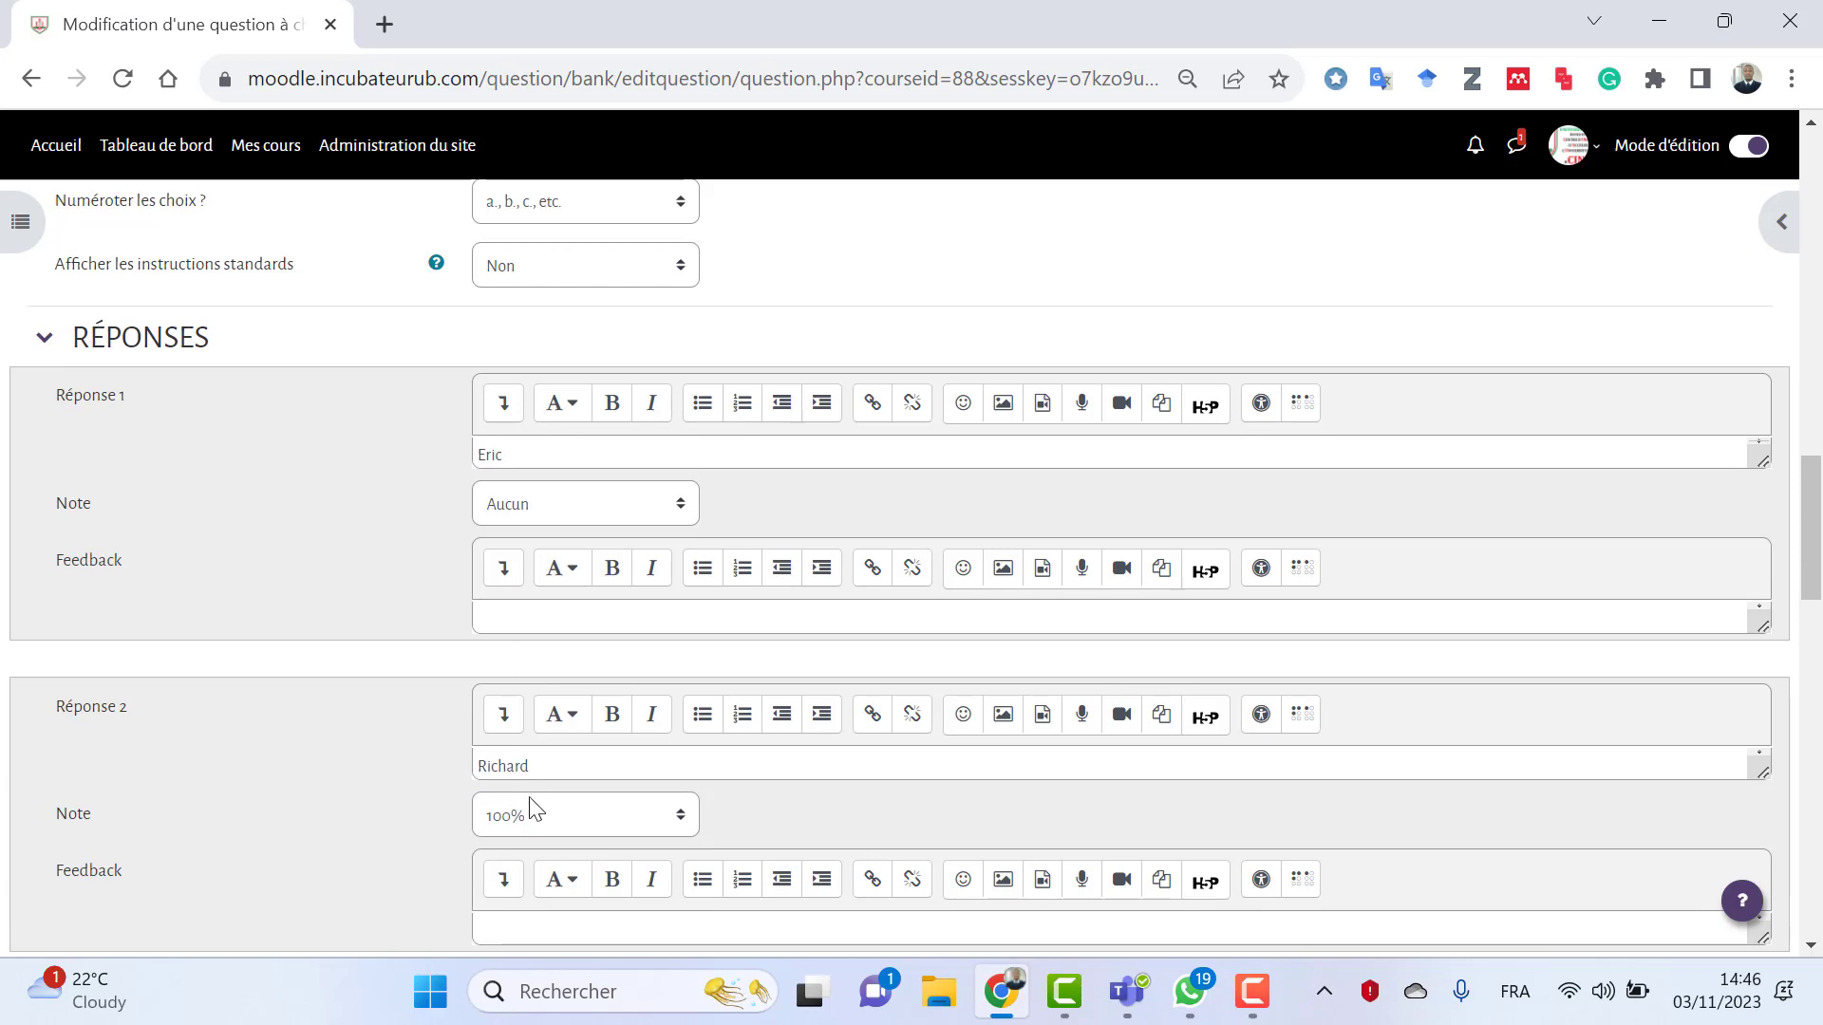
pyautogui.scroll(-1, 555, 816)
pyautogui.click(492, 909)
pyautogui.write('Silas')
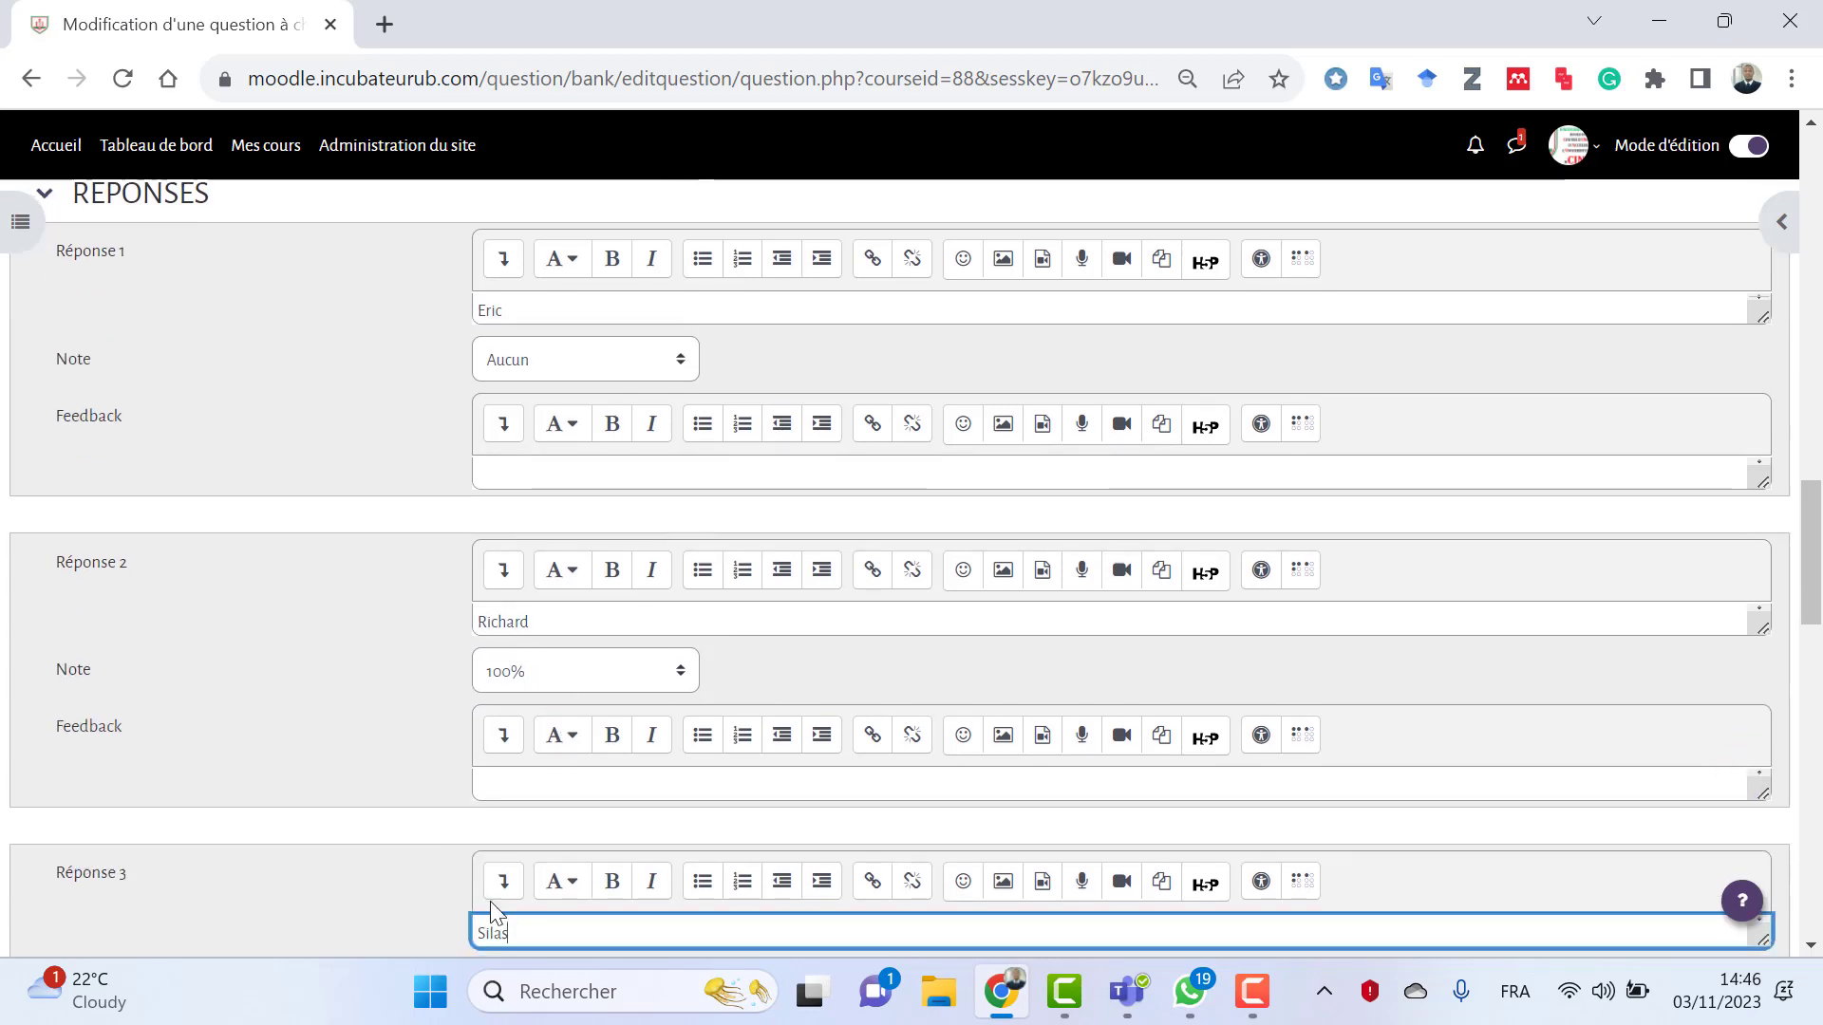
pyautogui.scroll(-1, 492, 910)
pyautogui.scroll(-5, 561, 840)
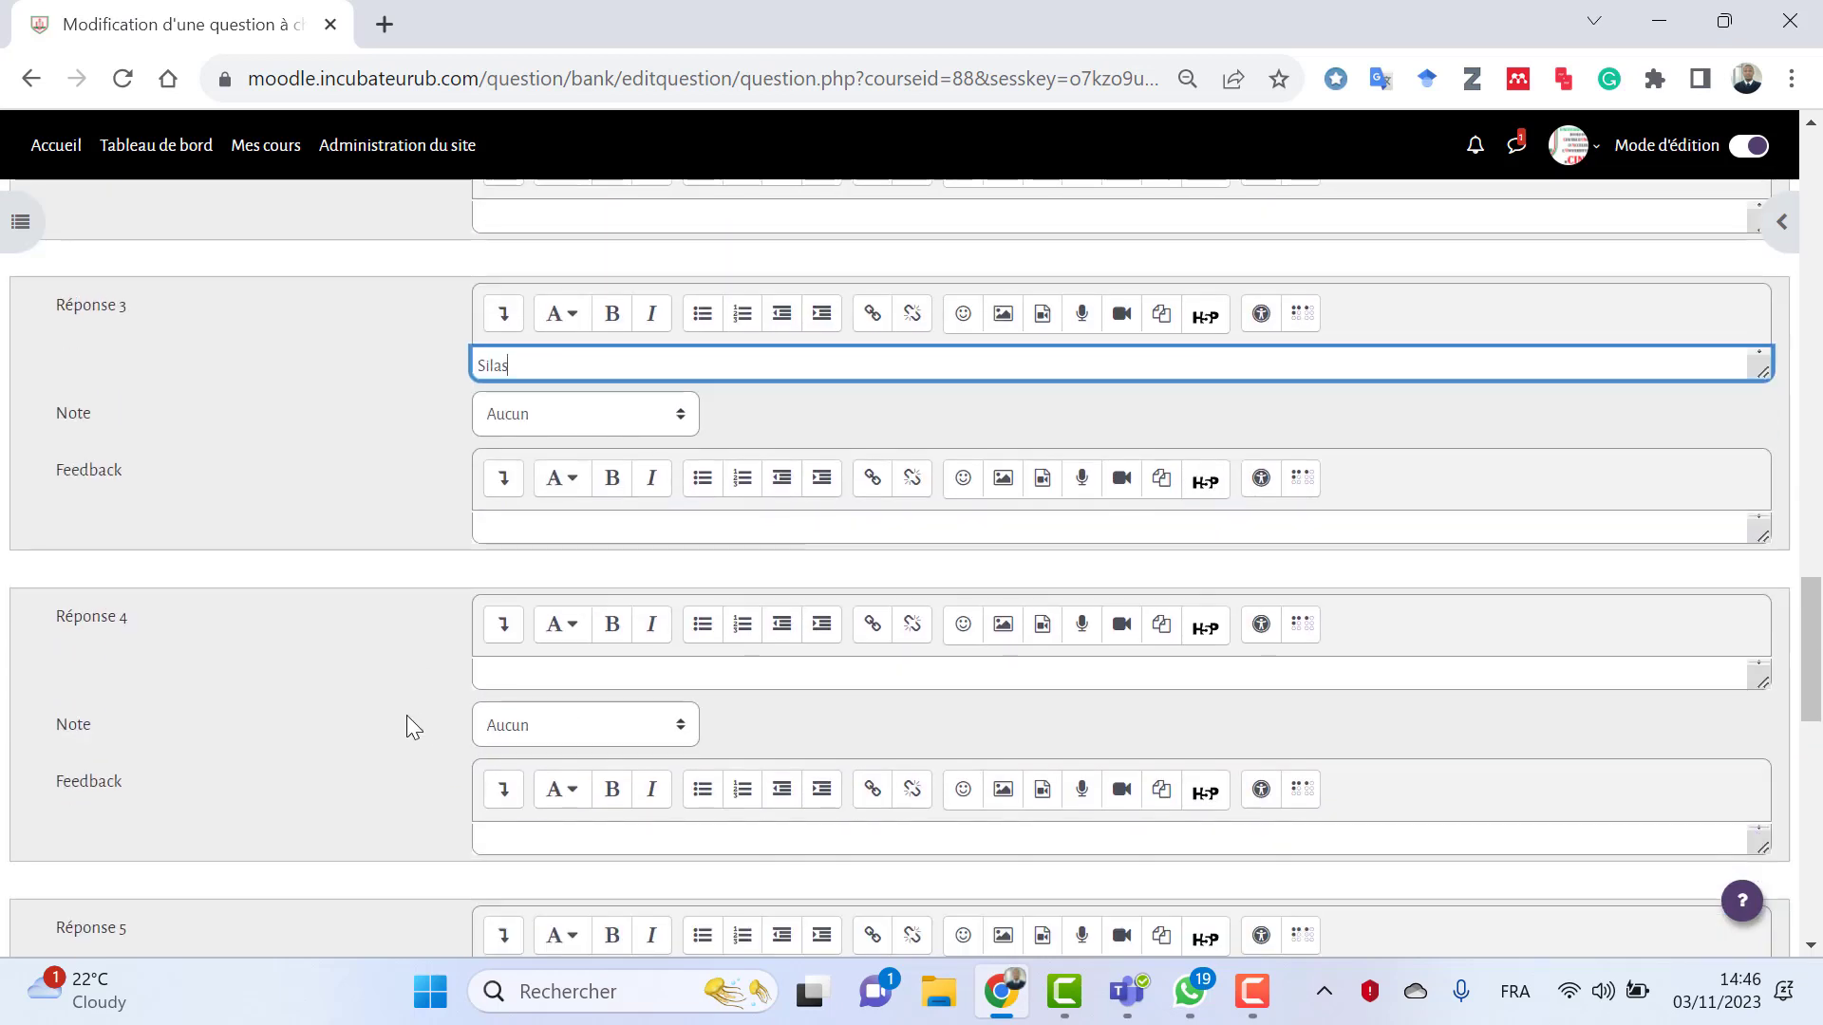
pyautogui.scroll(-2, 626, 746)
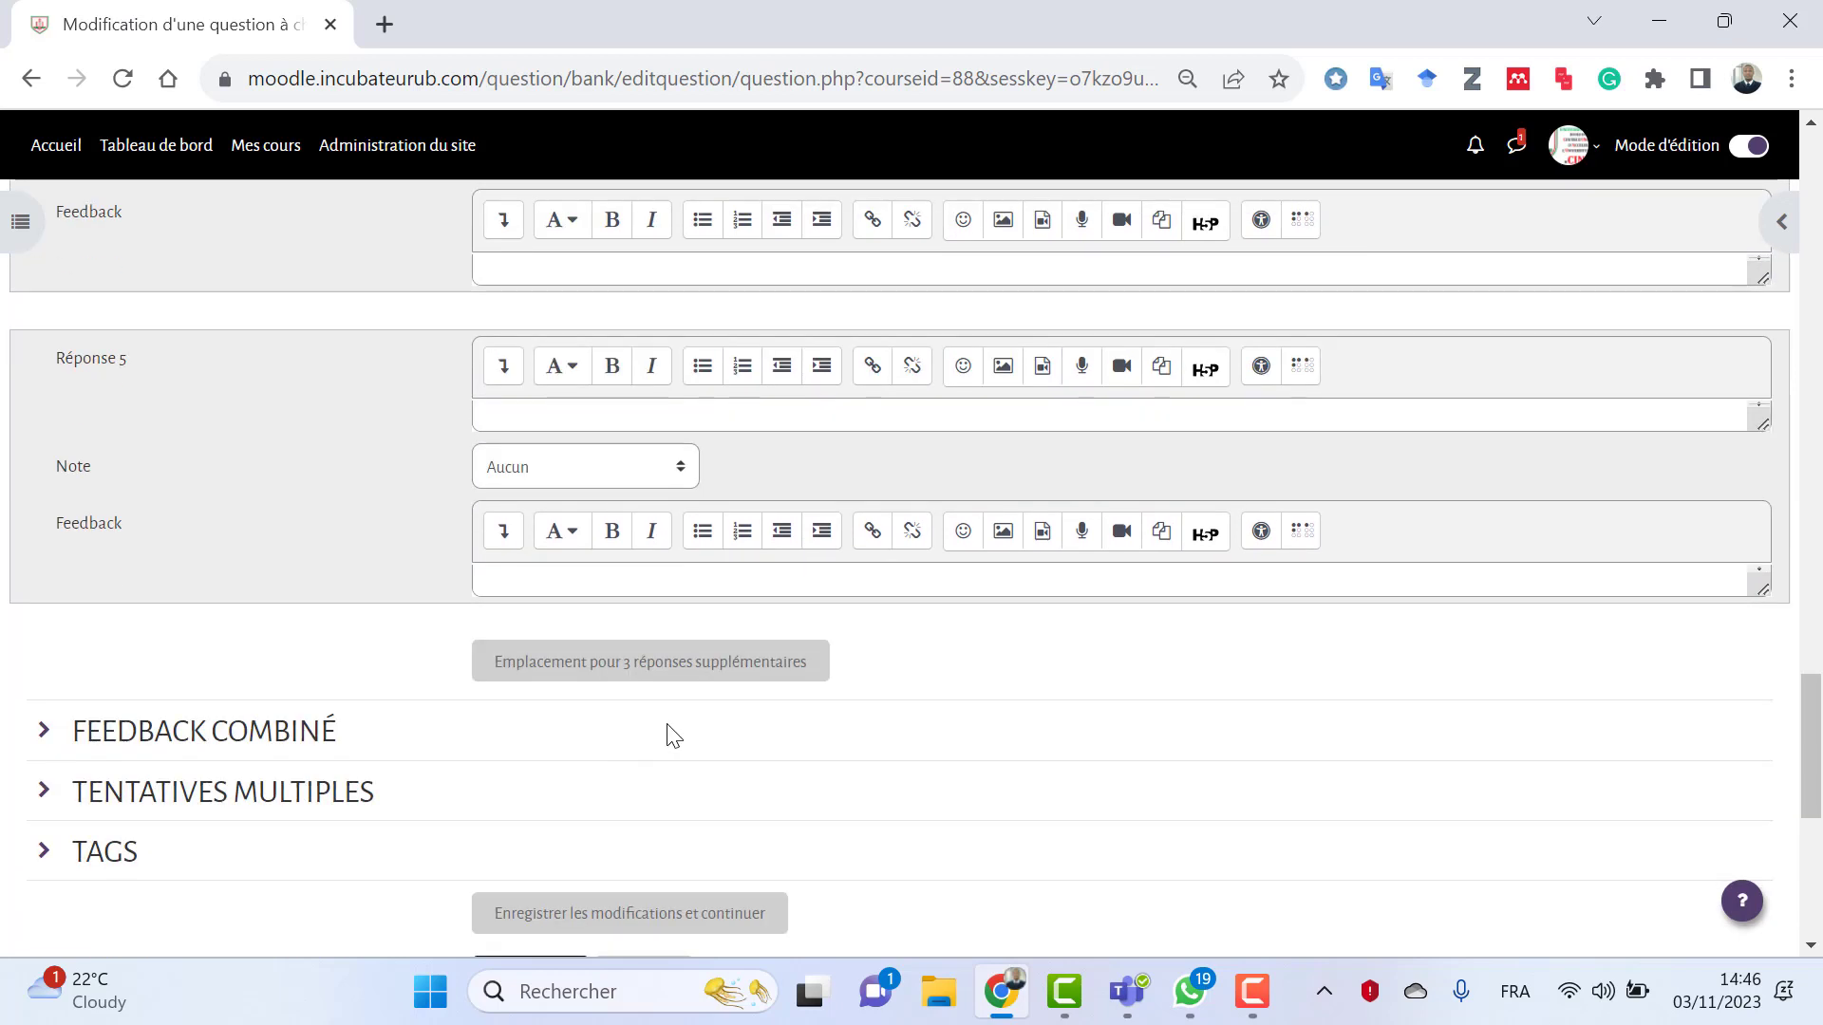
pyautogui.scroll(1, 814, 738)
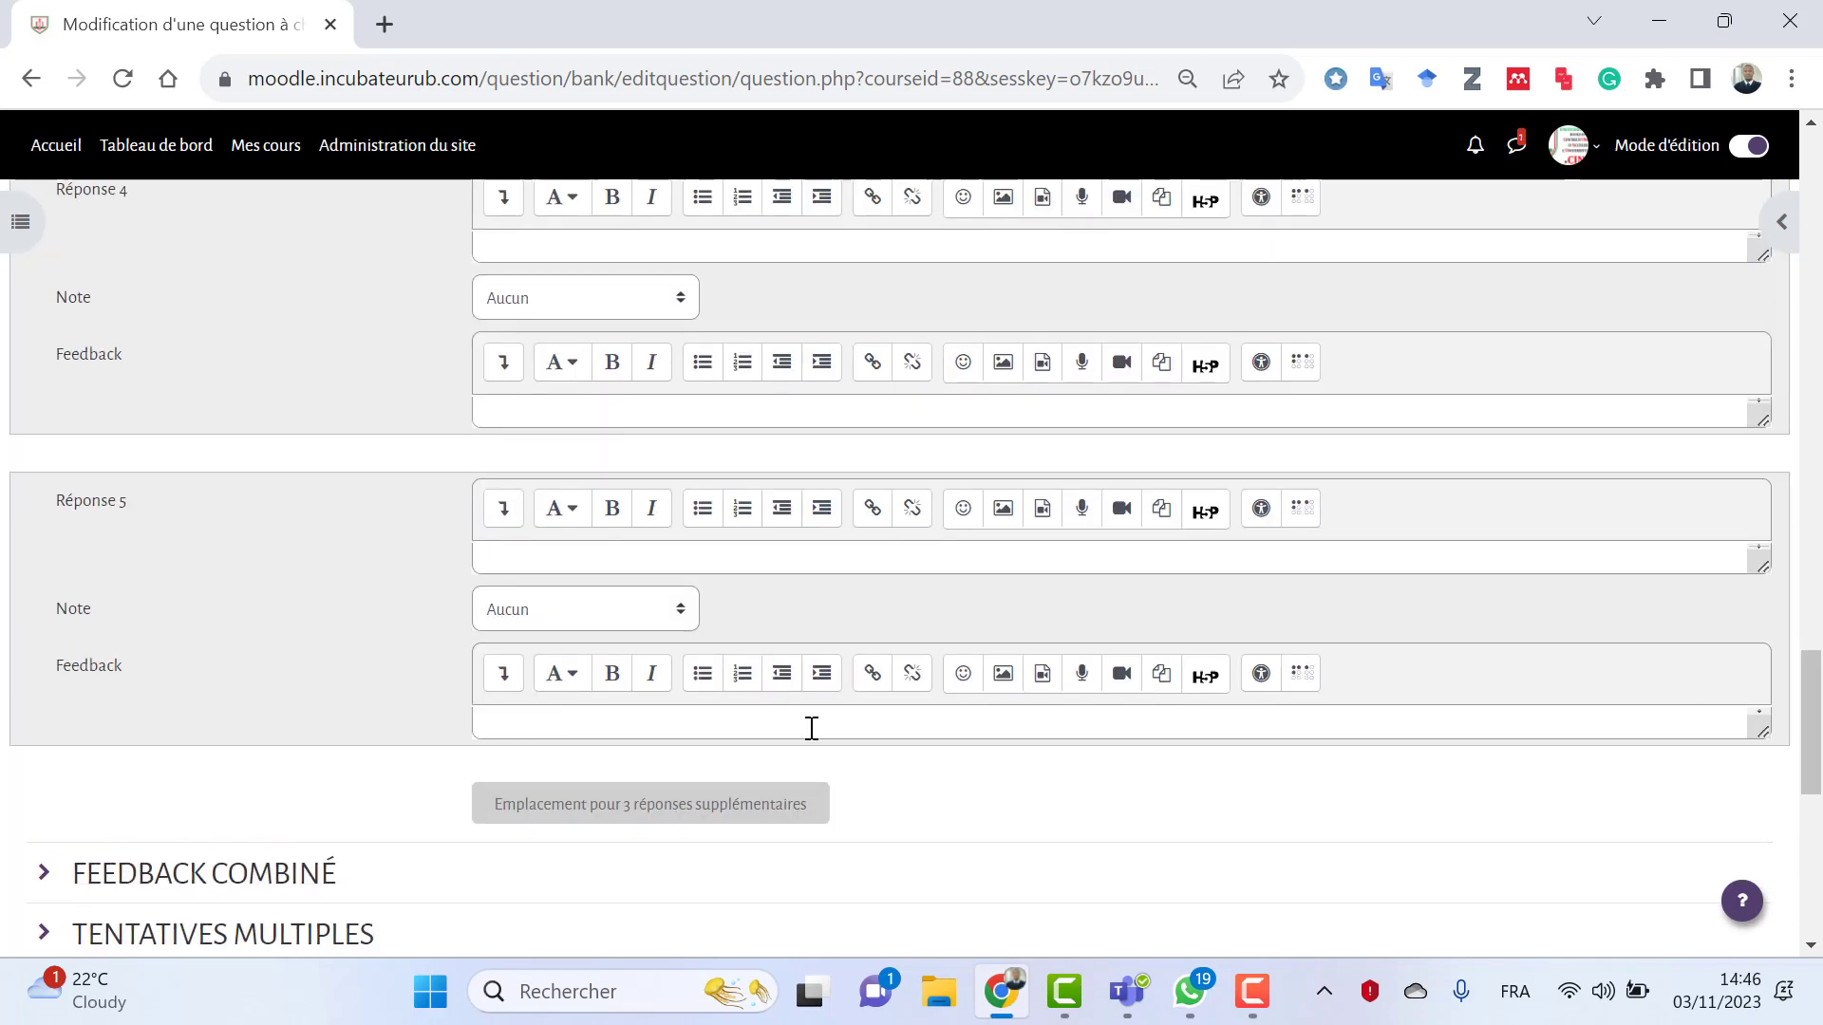
# - Examine the grade percentages offered for Réponse 5 without choosing one
pyautogui.click(680, 609)
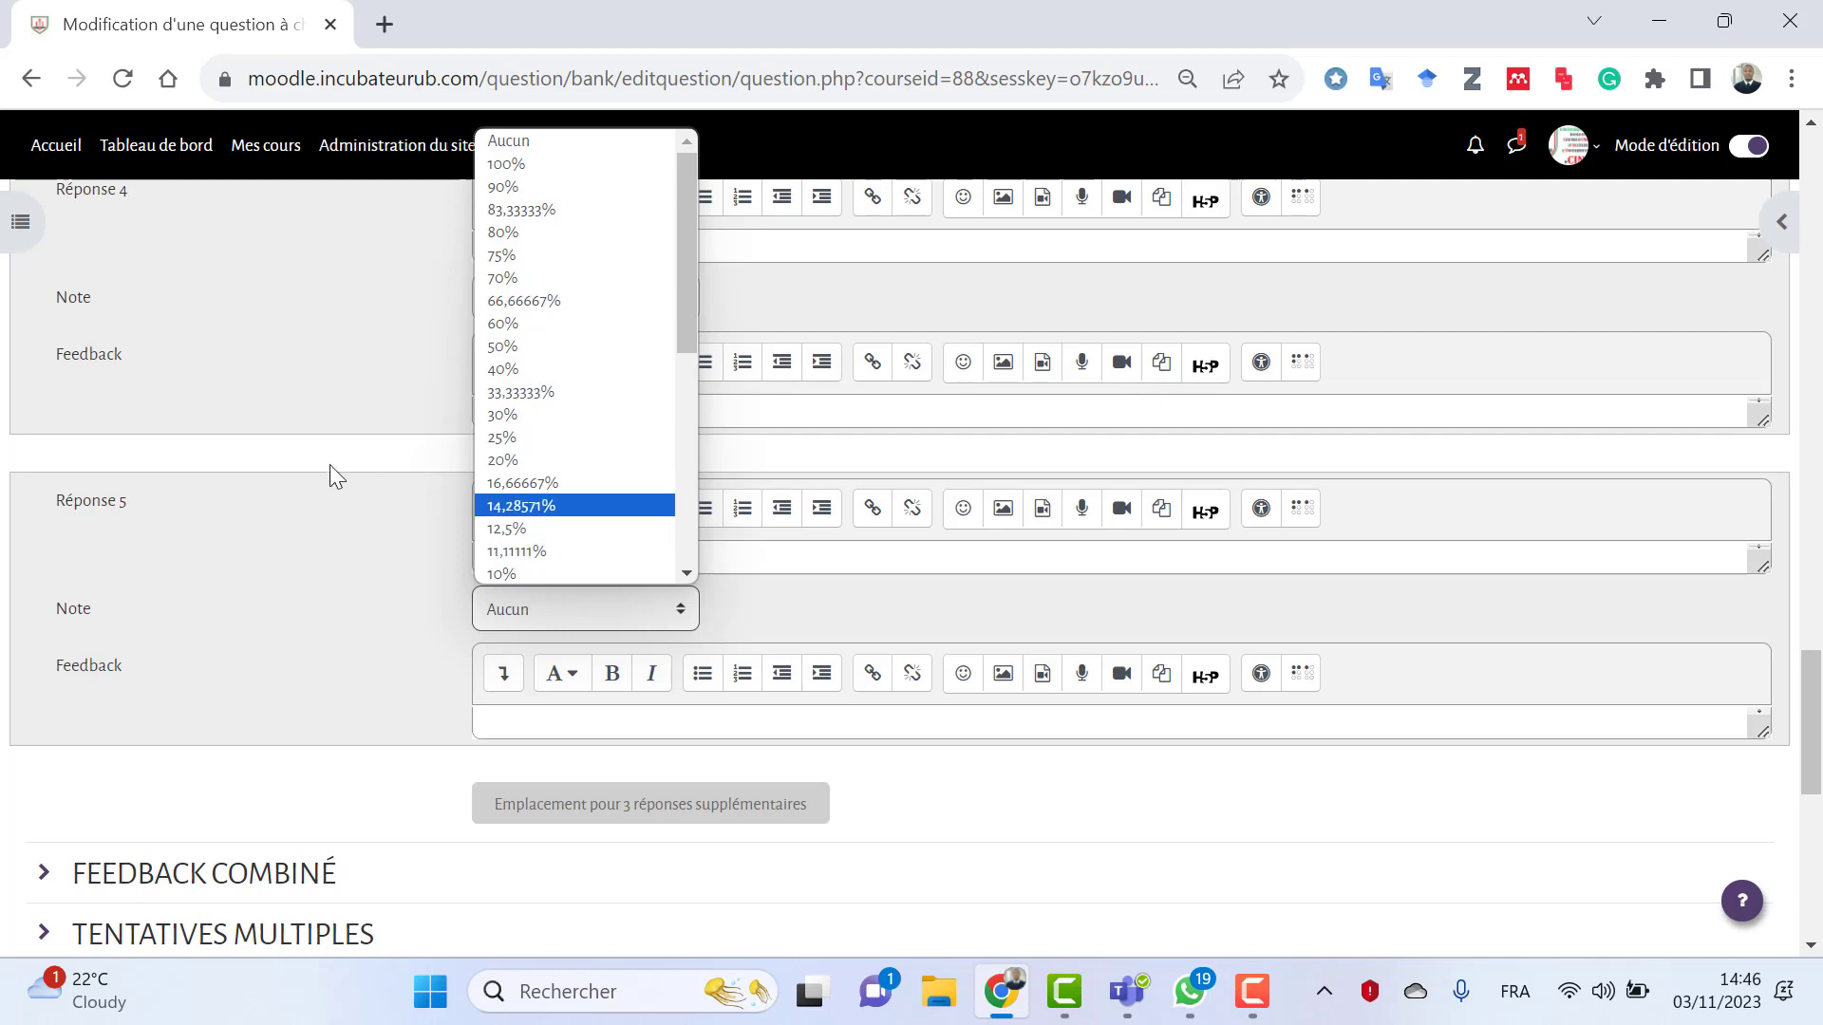
pyautogui.click(333, 509)
pyautogui.scroll(-1, 786, 617)
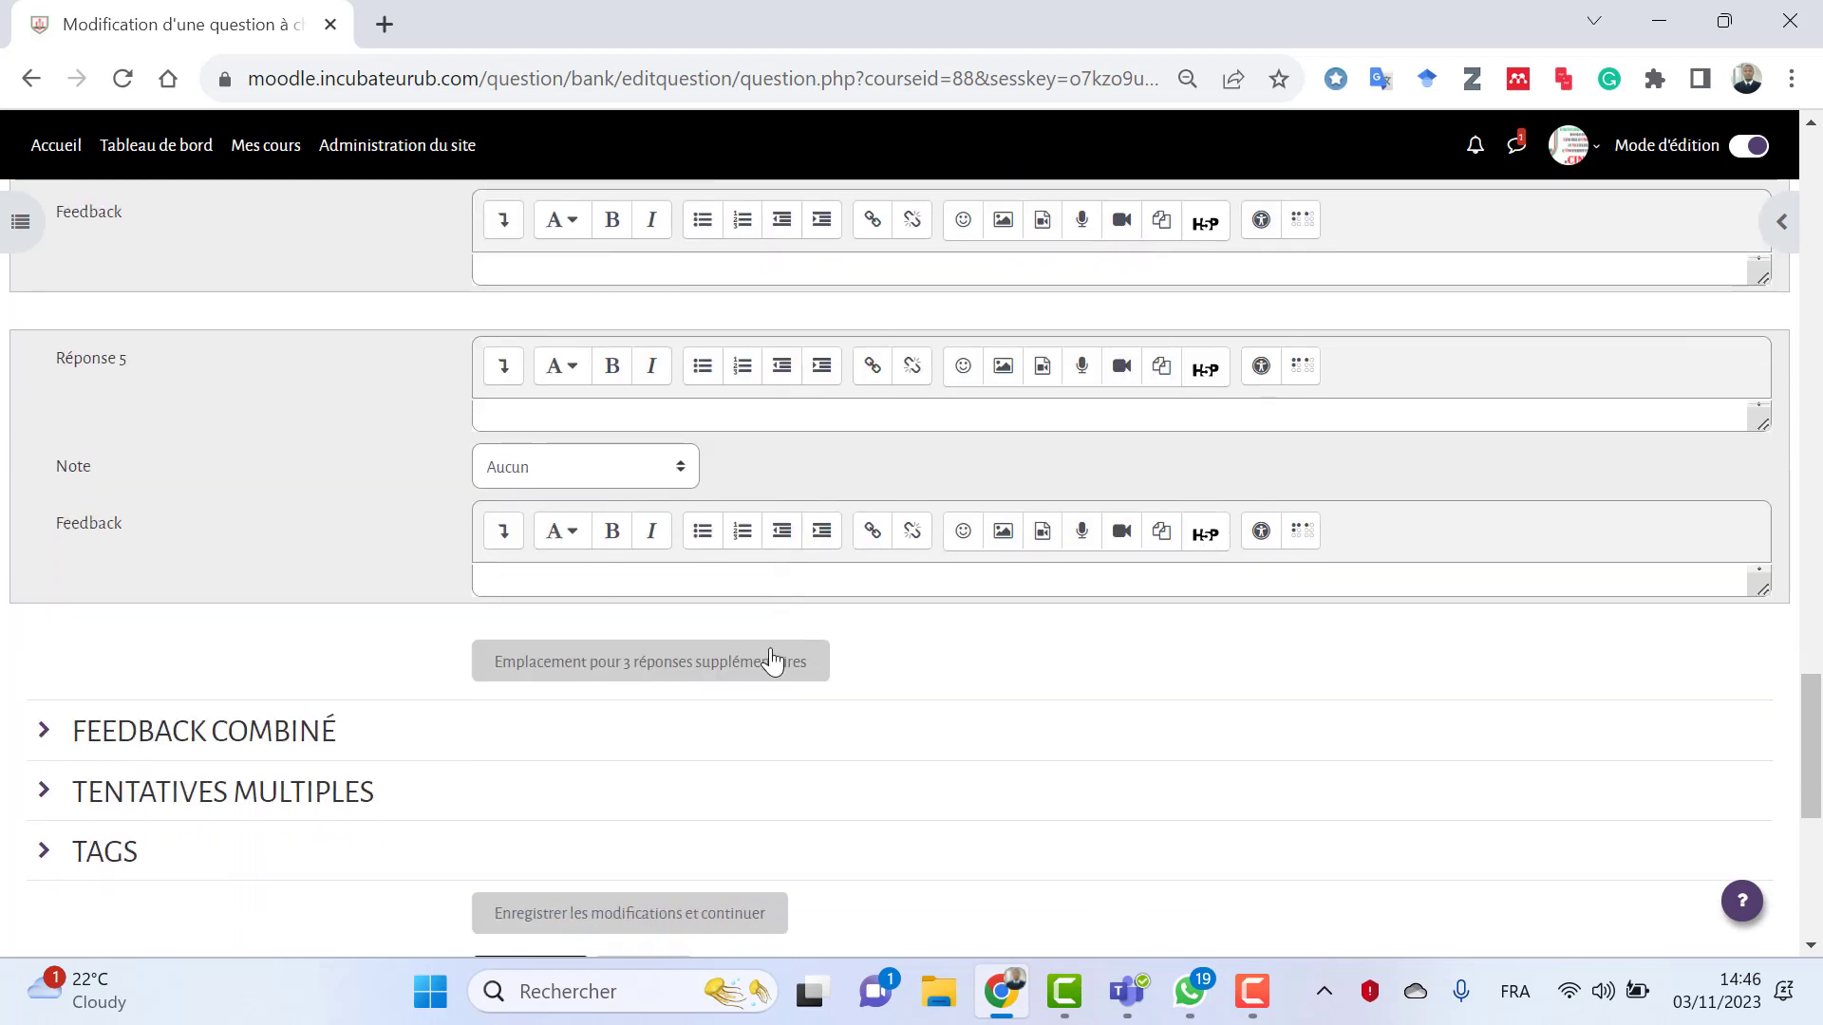
# - Save the completed multiple-choice question to Test 1, leaving Réponse 5 empty
pyautogui.scroll(-2, 838, 722)
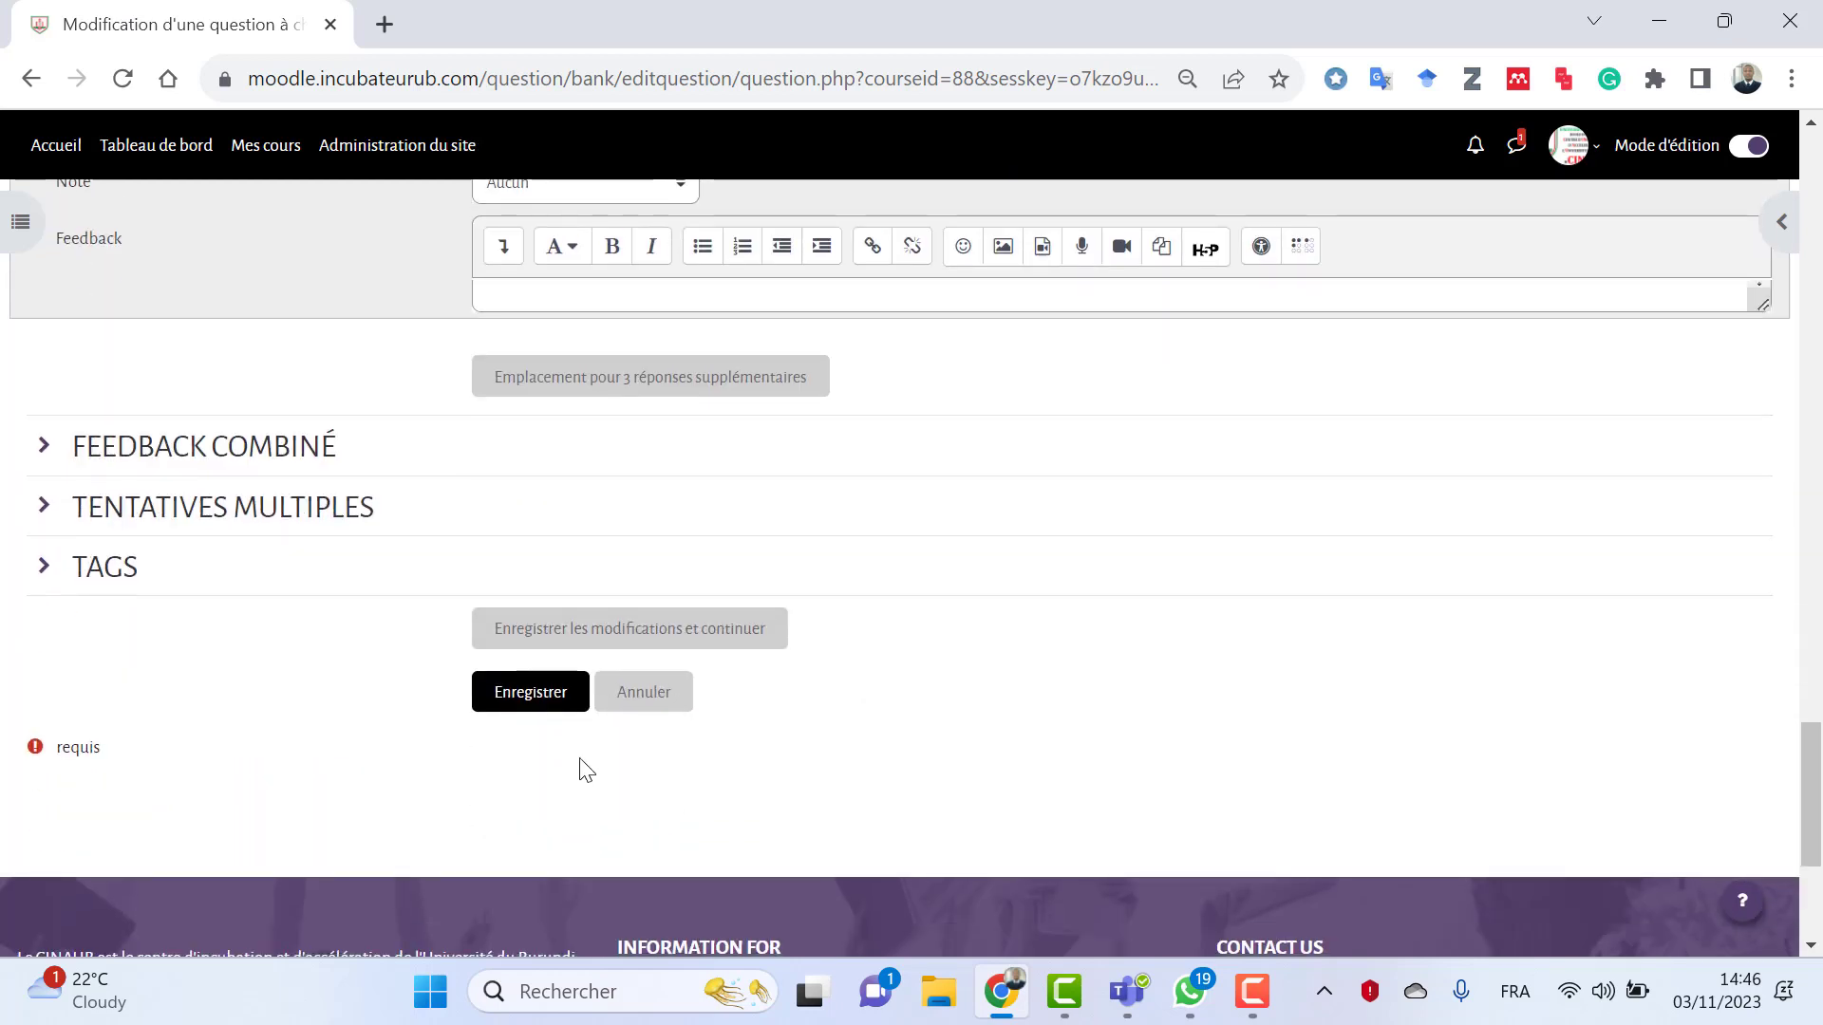
pyautogui.click(532, 696)
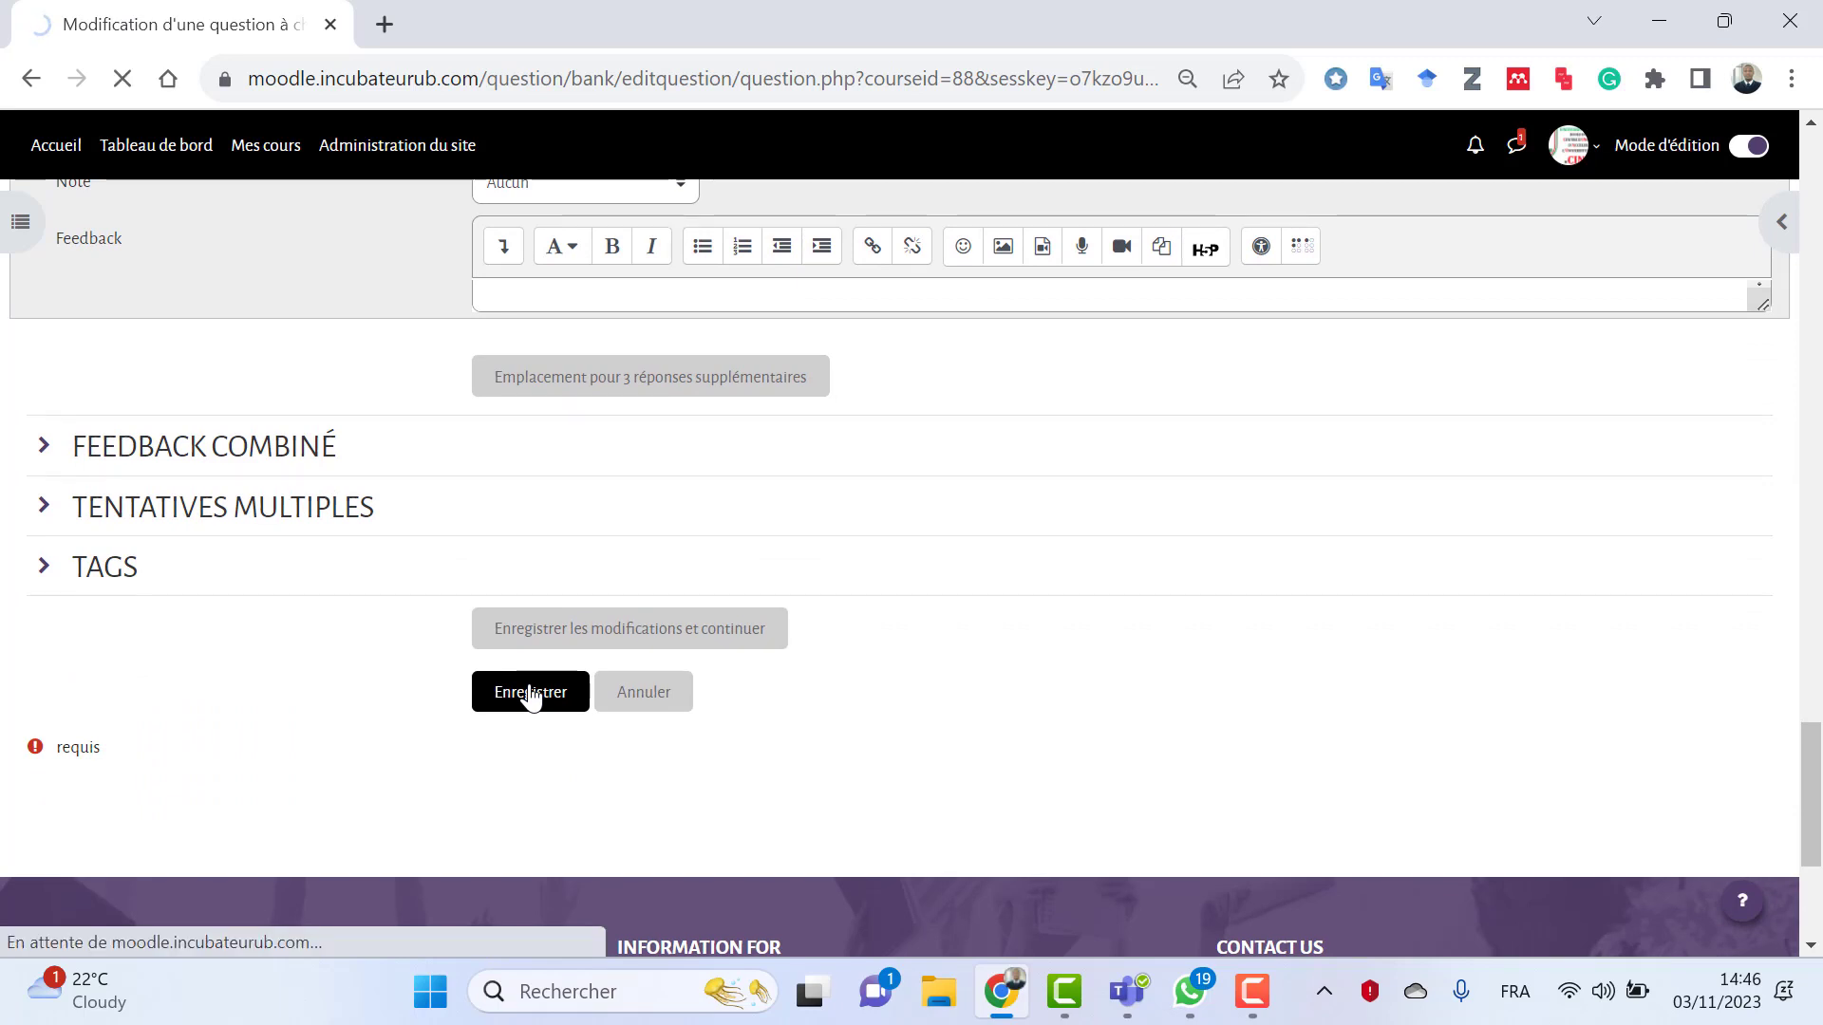
# - Add a new question of type Vrai/Faux to Test 1 below Question 1
pyautogui.scroll(-3, 1261, 440)
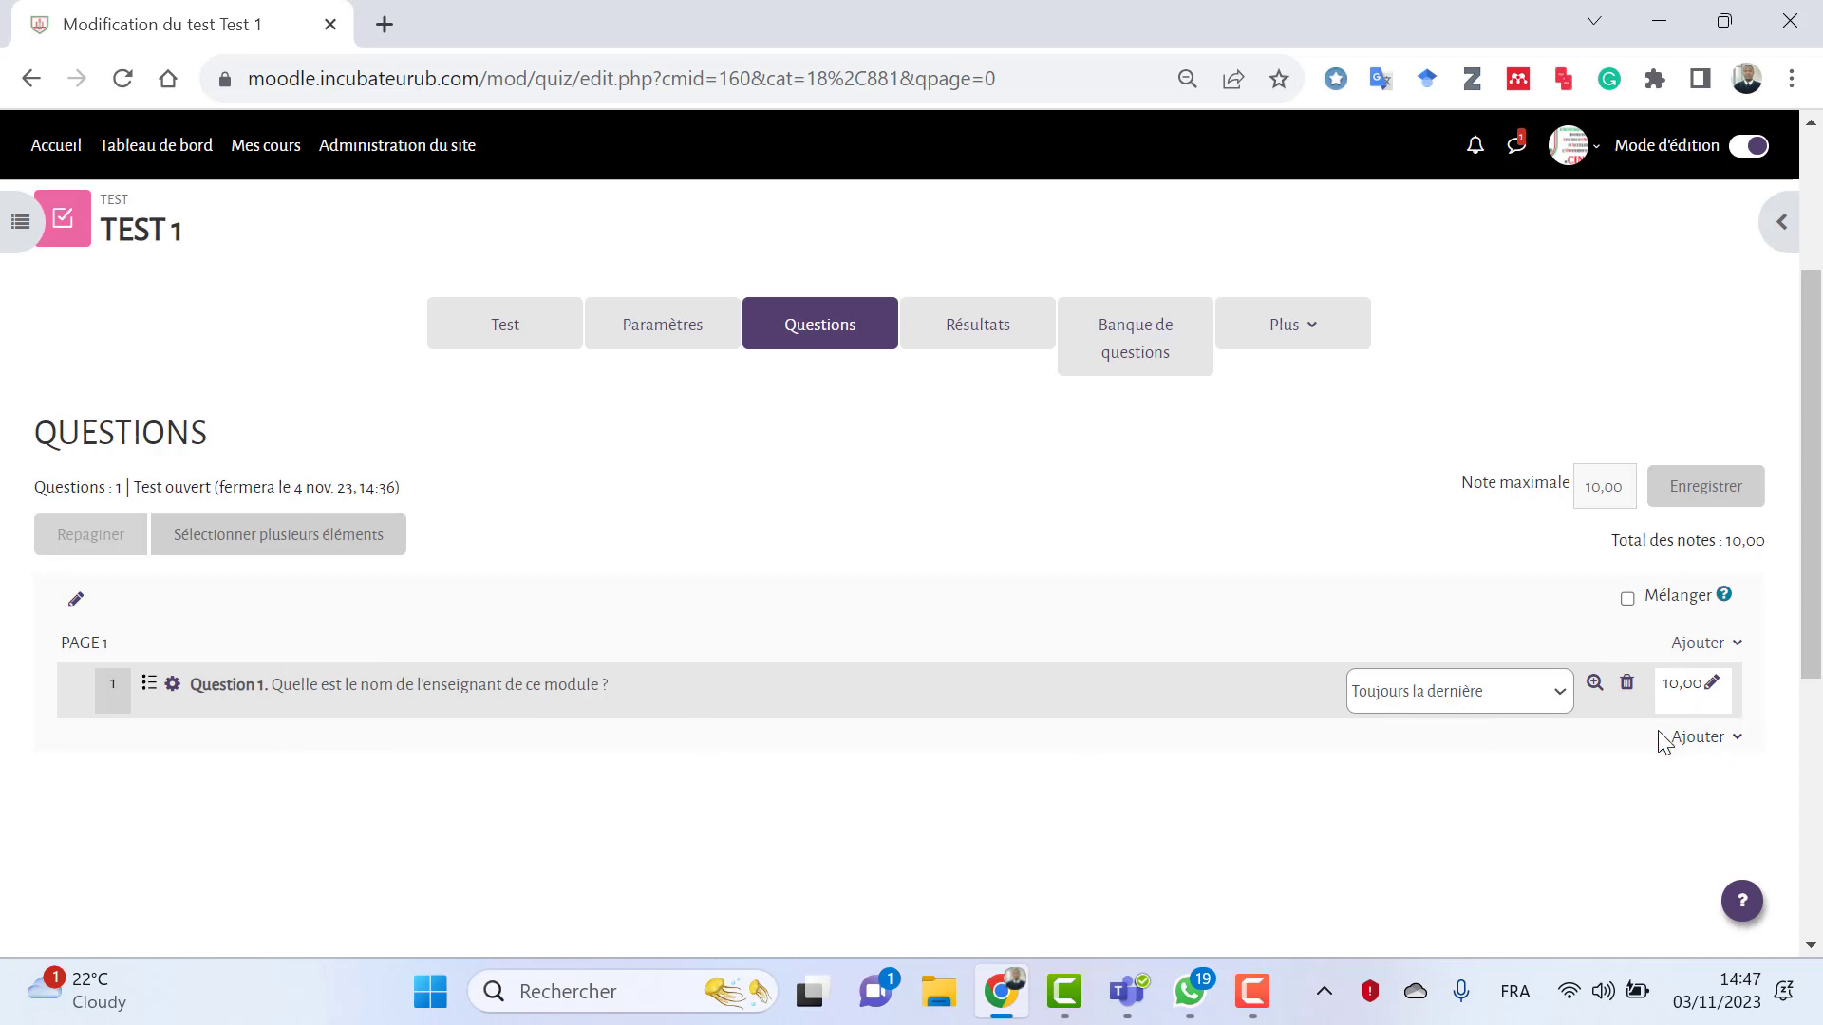
pyautogui.click(1710, 743)
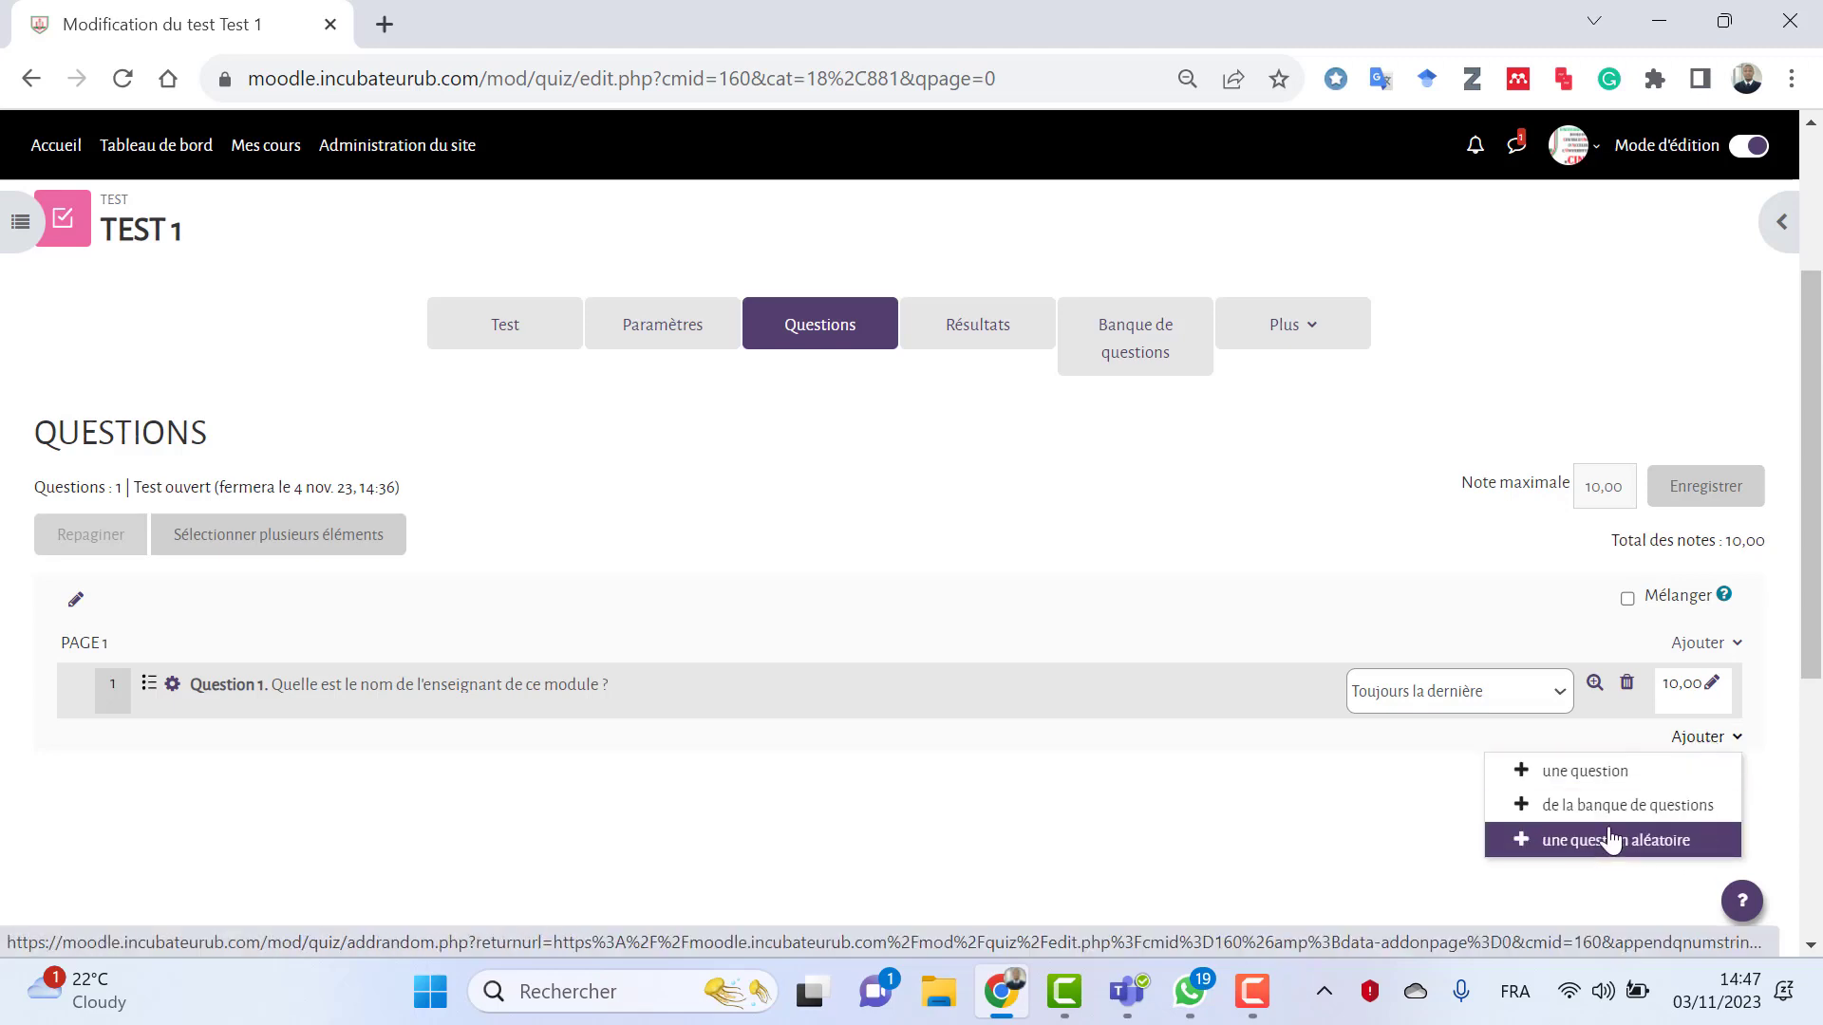
pyautogui.click(1606, 774)
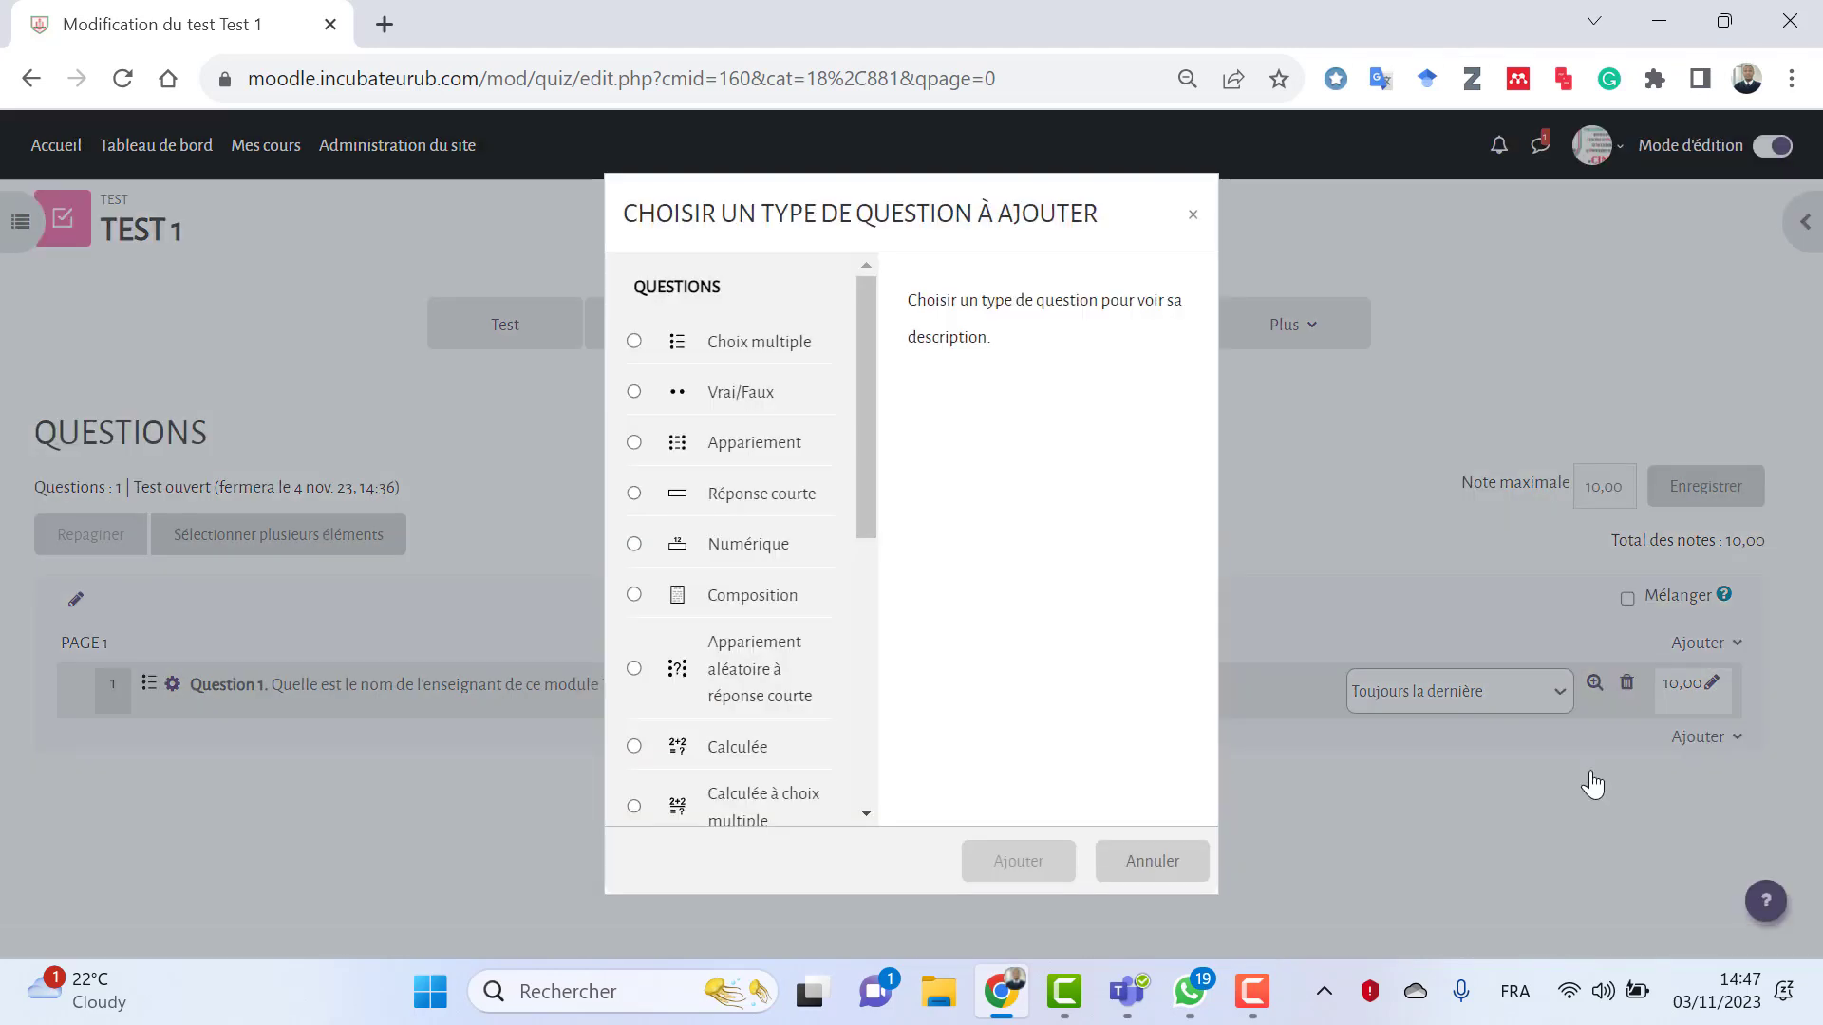
pyautogui.click(729, 397)
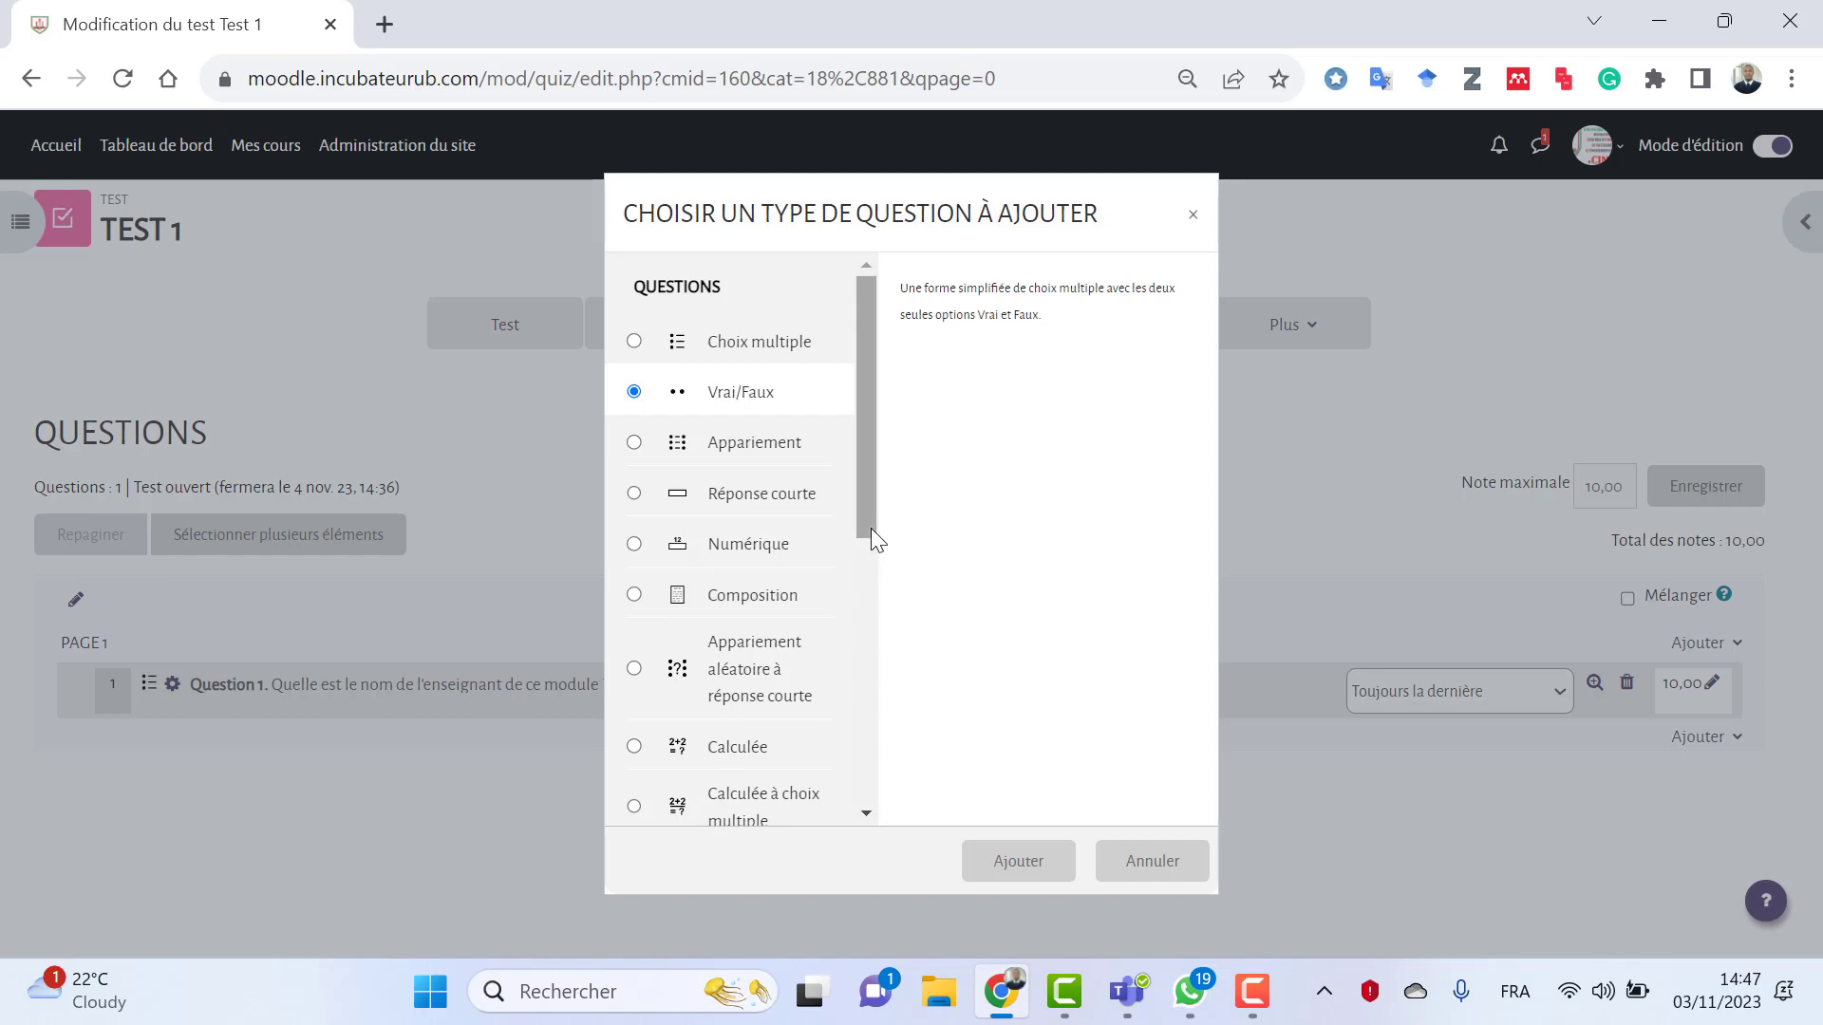
pyautogui.moveTo(870, 528)
pyautogui.mouseDown()
pyautogui.moveTo(864, 788)
pyautogui.moveTo(897, 525)
pyautogui.mouseUp()
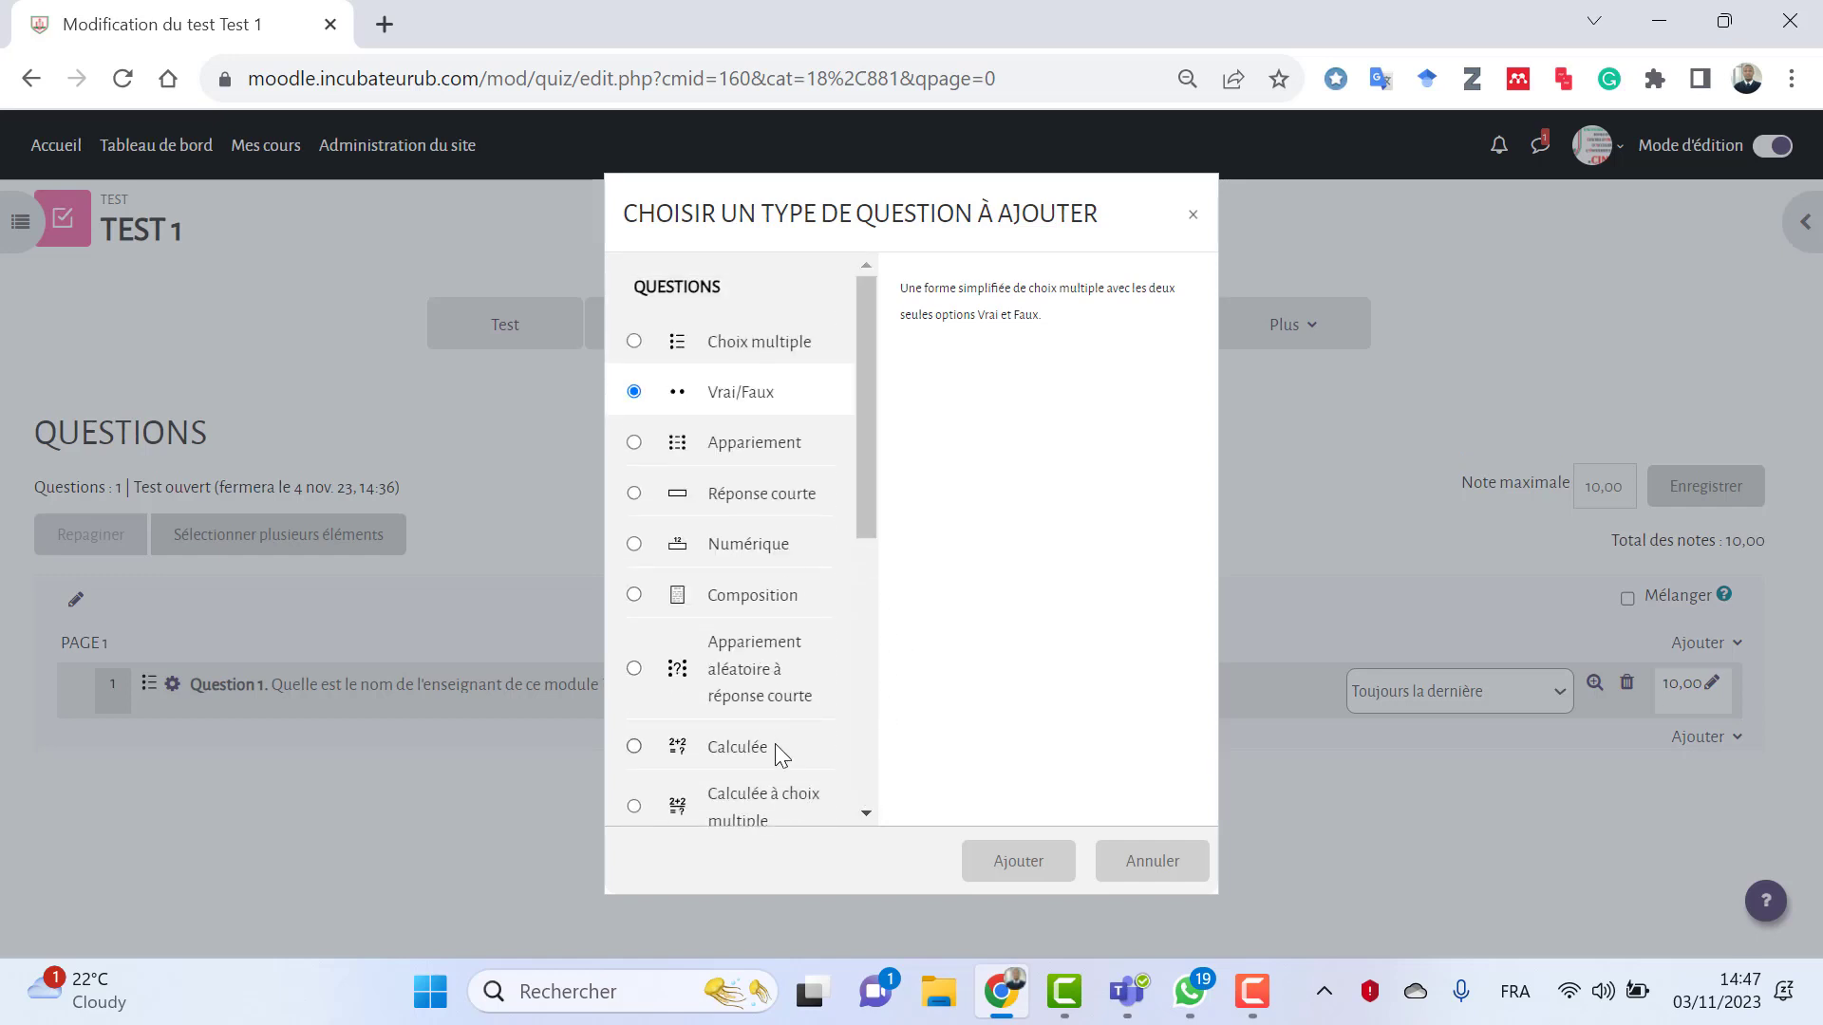
pyautogui.click(1018, 864)
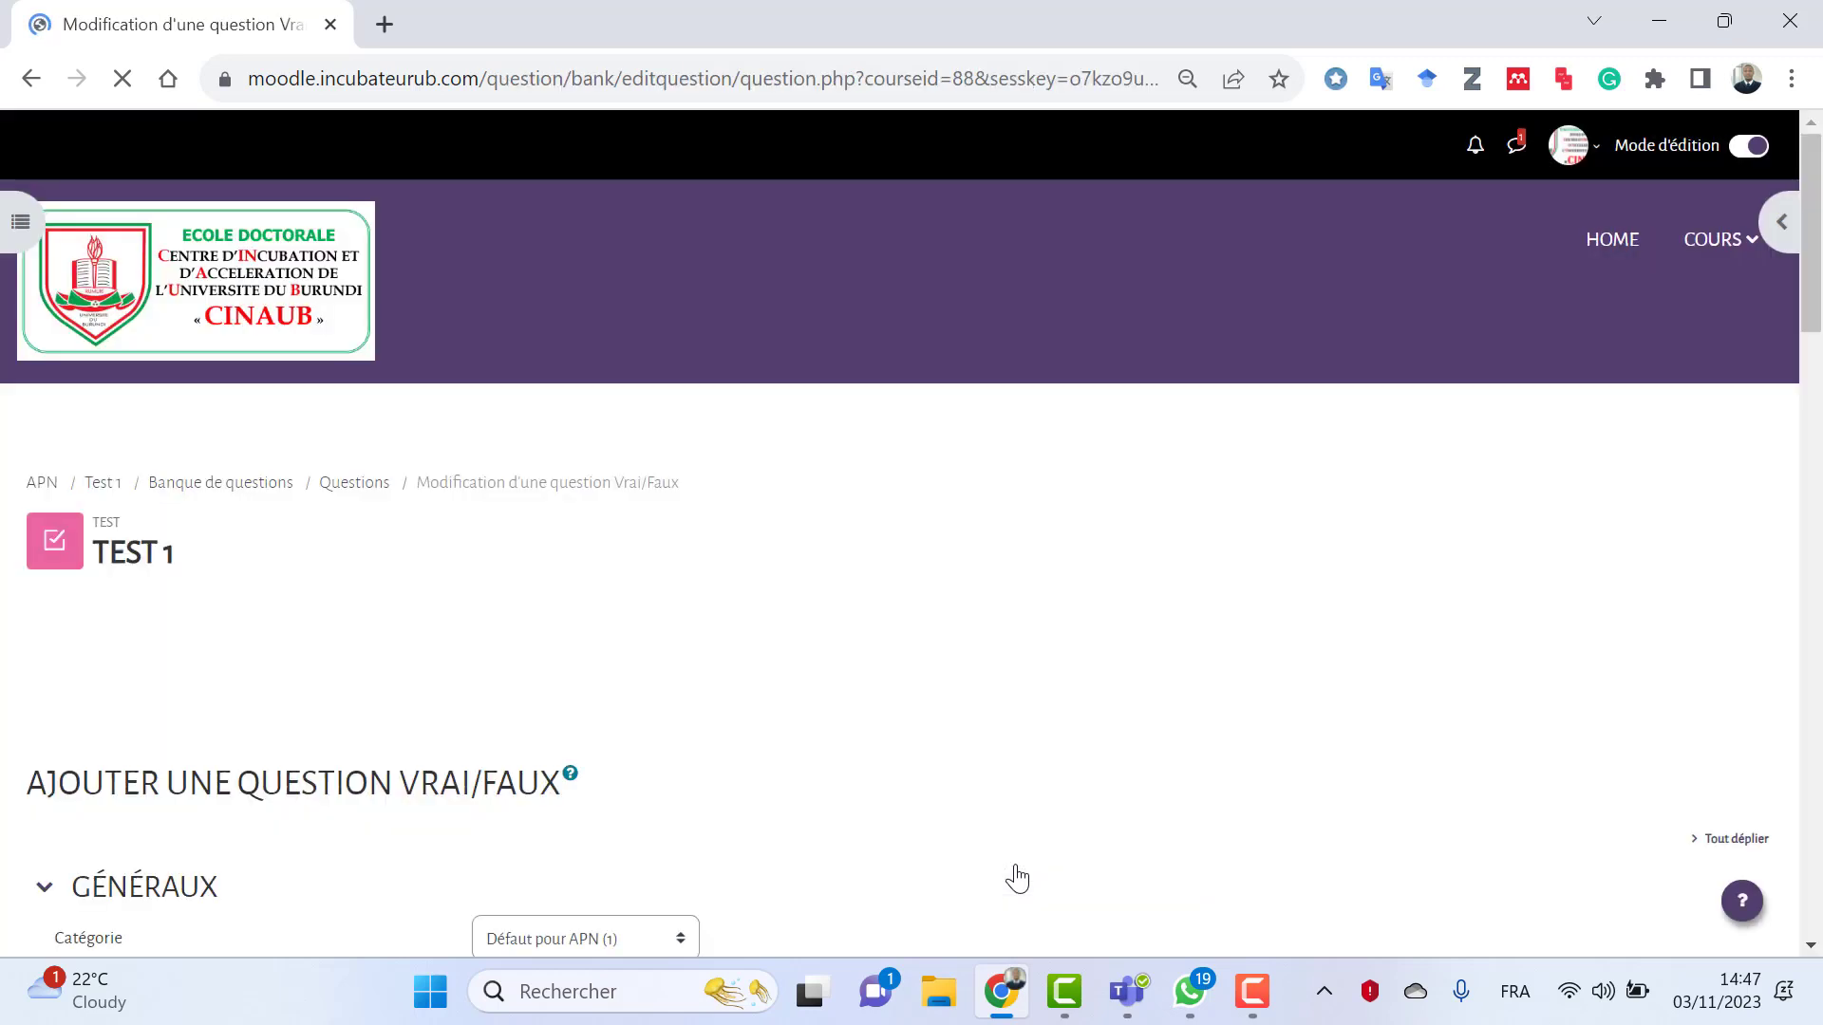
# - Name the question "Question 2." and enter the question text "L'enseignant de ce module est un Docteur (PhD)."
pyautogui.scroll(-5, 1006, 804)
pyautogui.scroll(-1, 1006, 804)
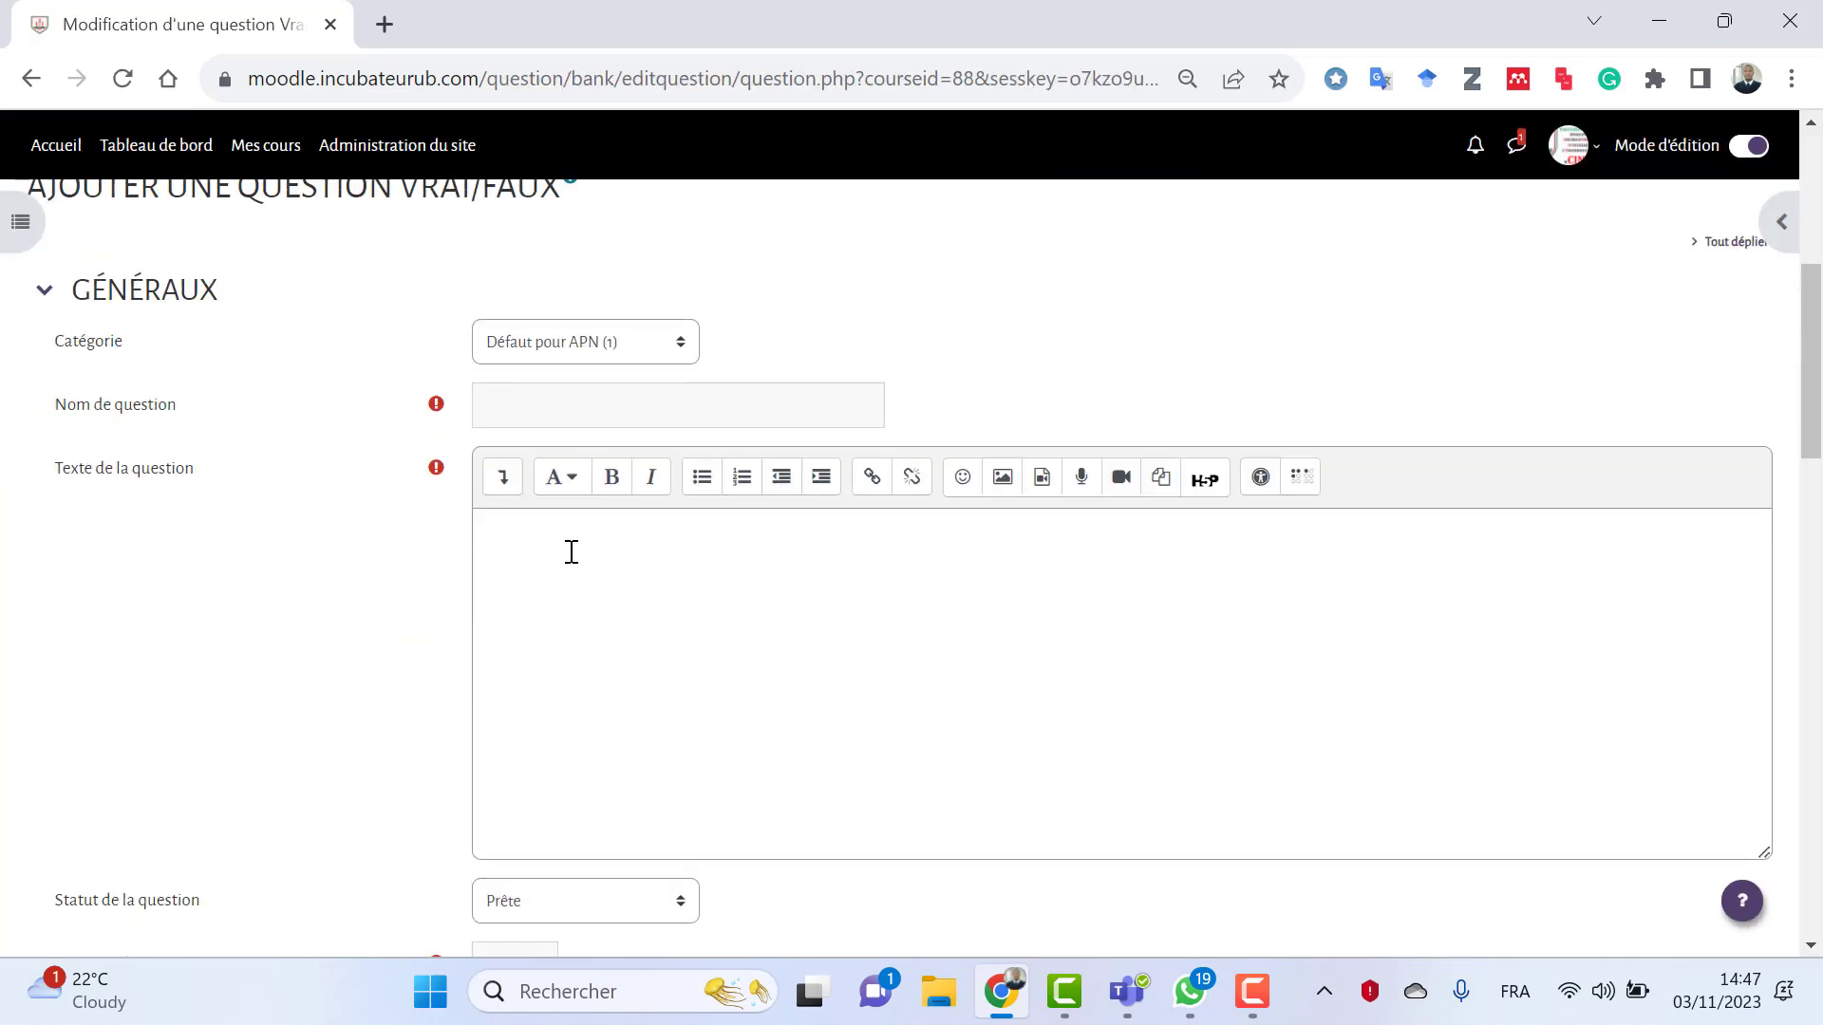
pyautogui.click(545, 408)
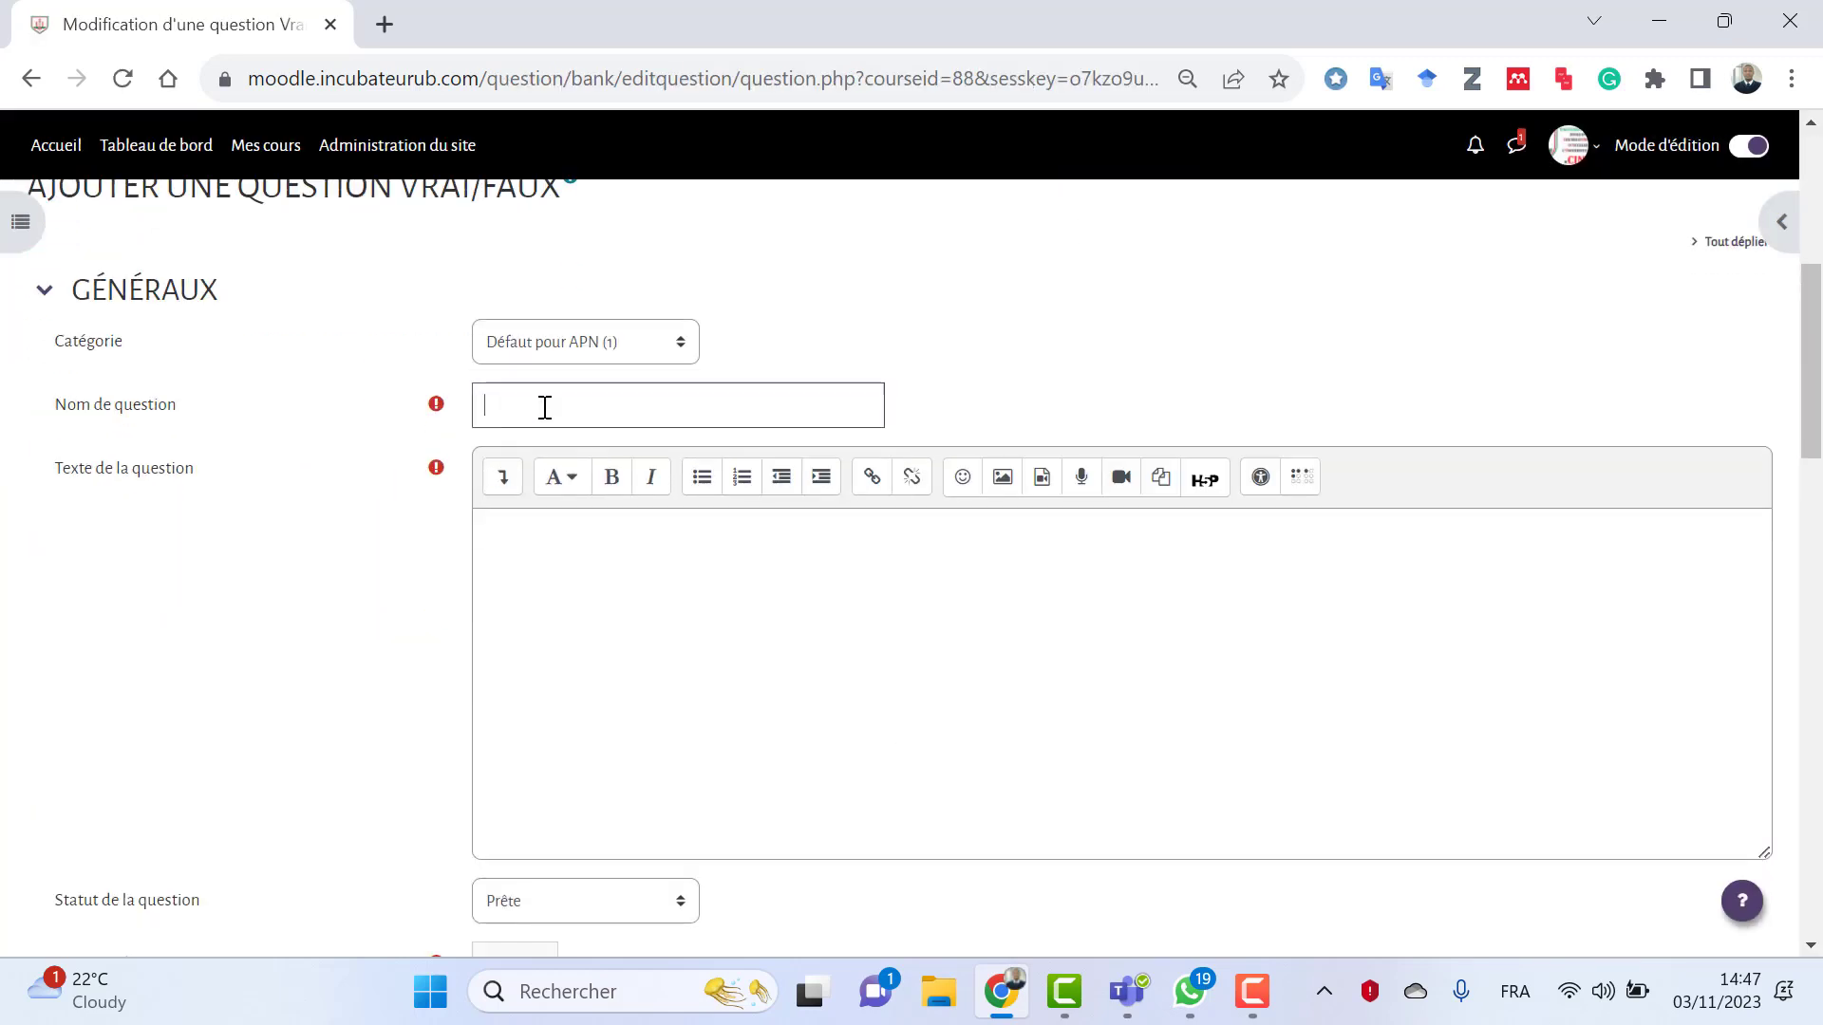
pyautogui.write('Question 2.')
pyautogui.click(636, 568)
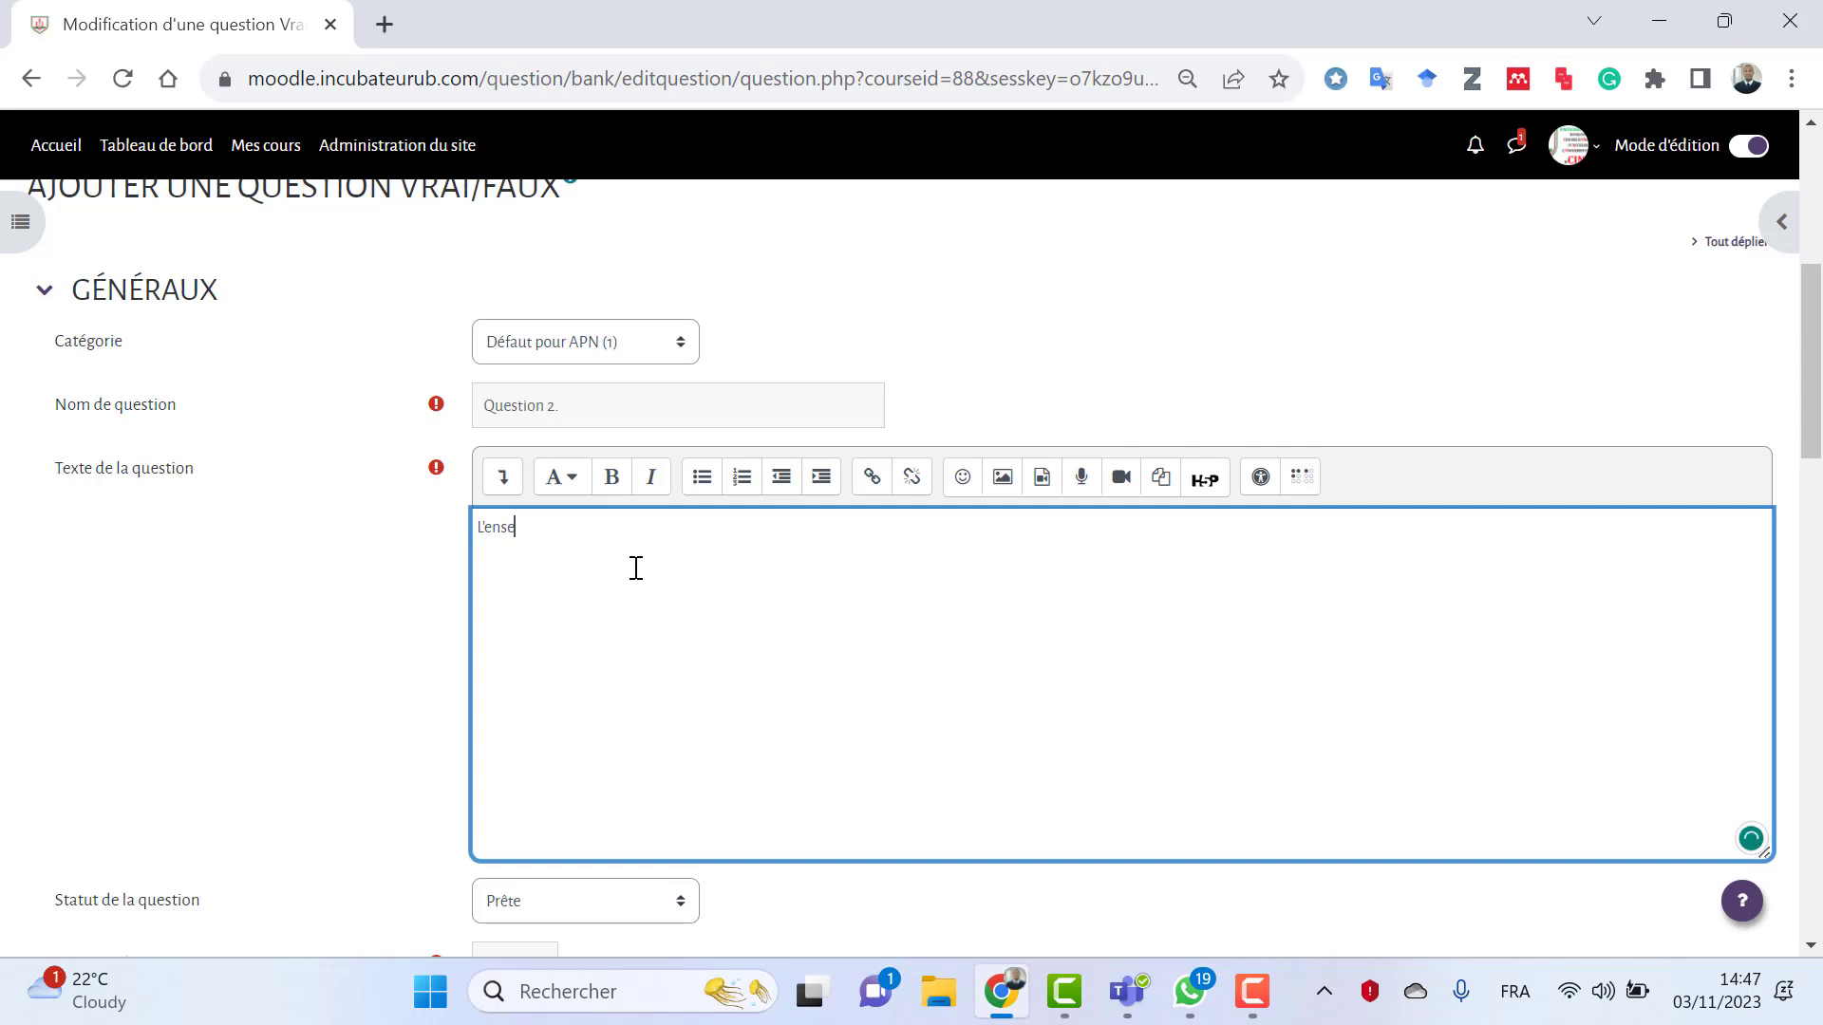
pyautogui.write("L'enseignant de ce")
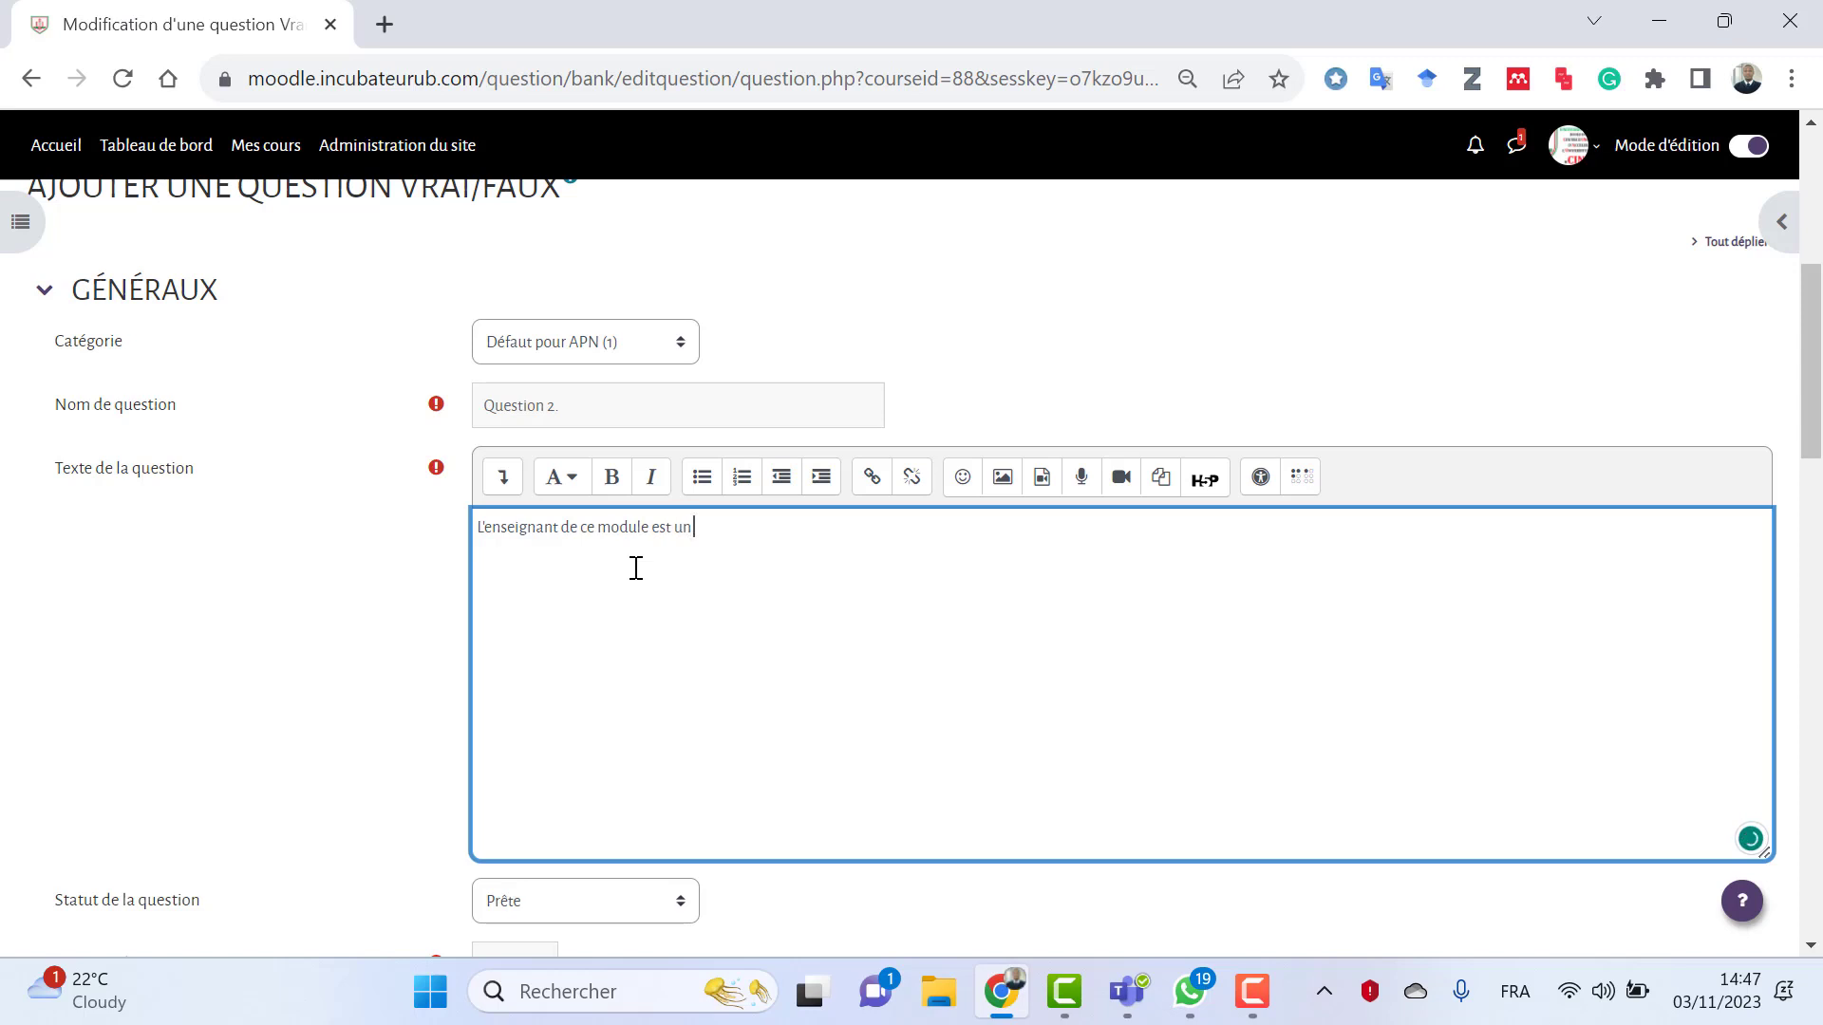
pyautogui.write('module est un Docteur  (PhD).')
# - Set the true/false question's default grade to 10 and its correct answer to Vrai
pyautogui.scroll(-3, 845, 658)
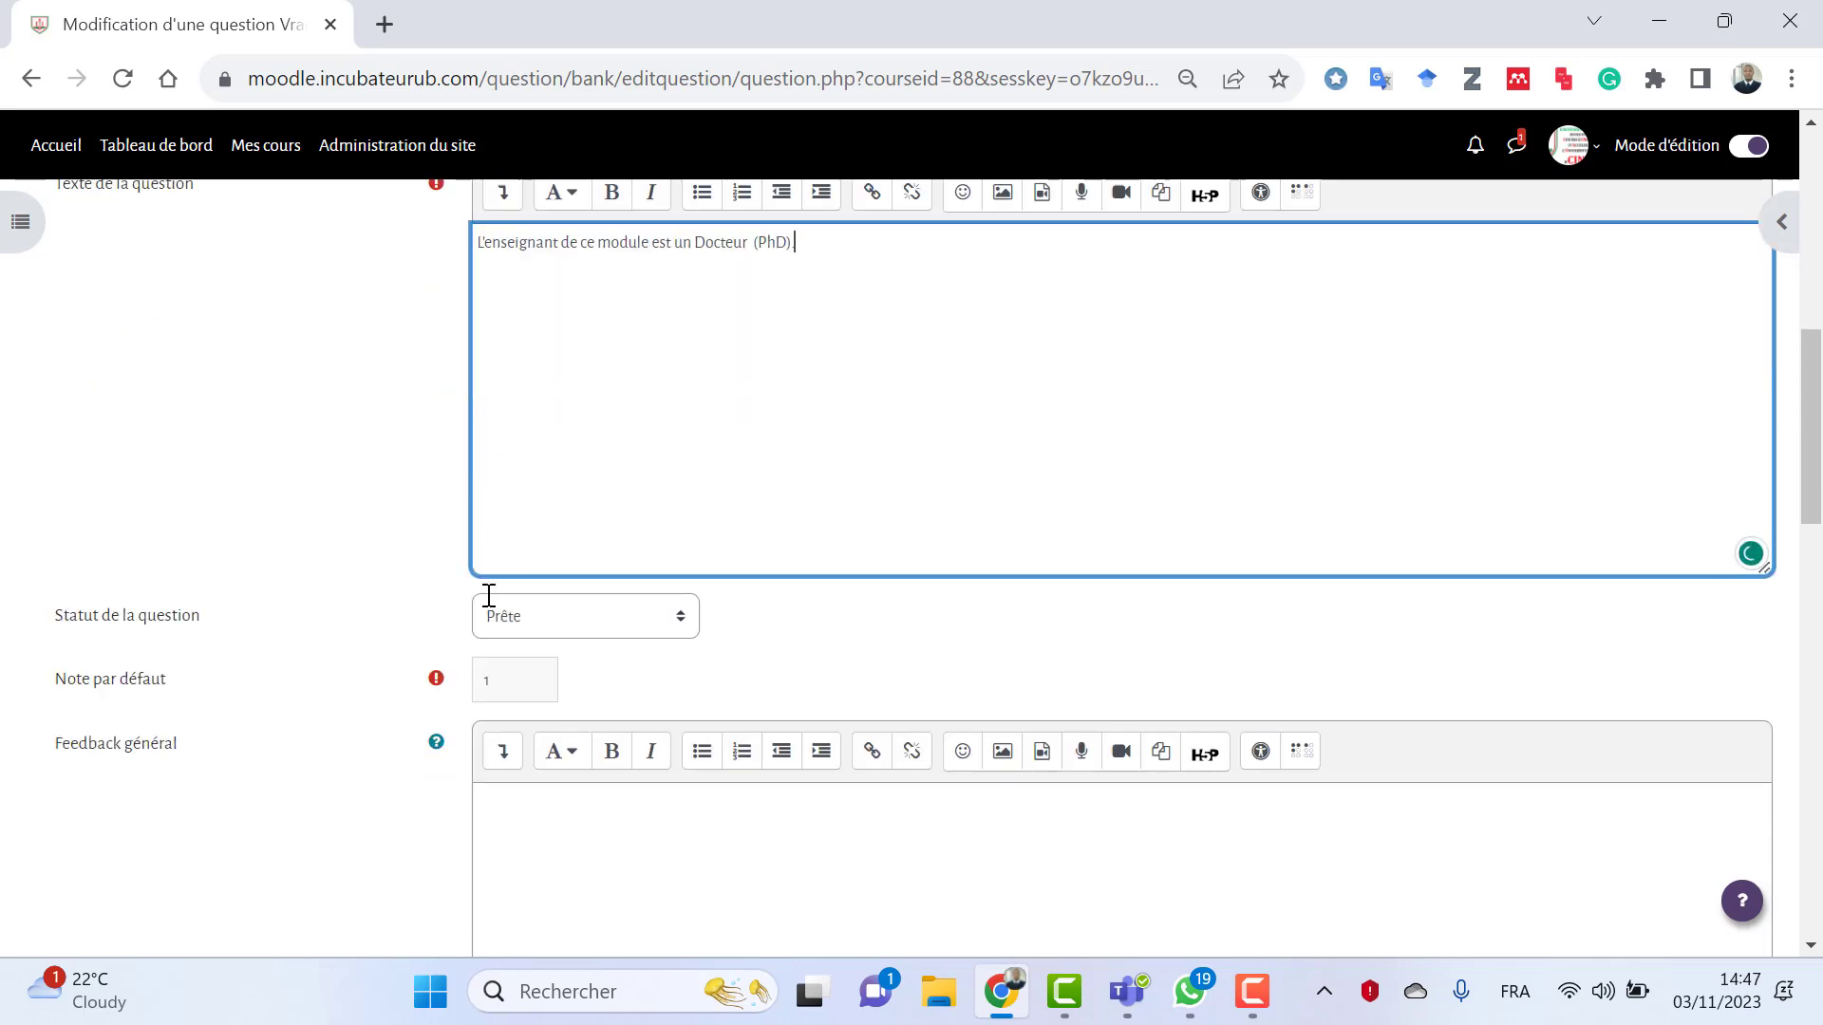
pyautogui.click(533, 682)
pyautogui.press('BackSpace')
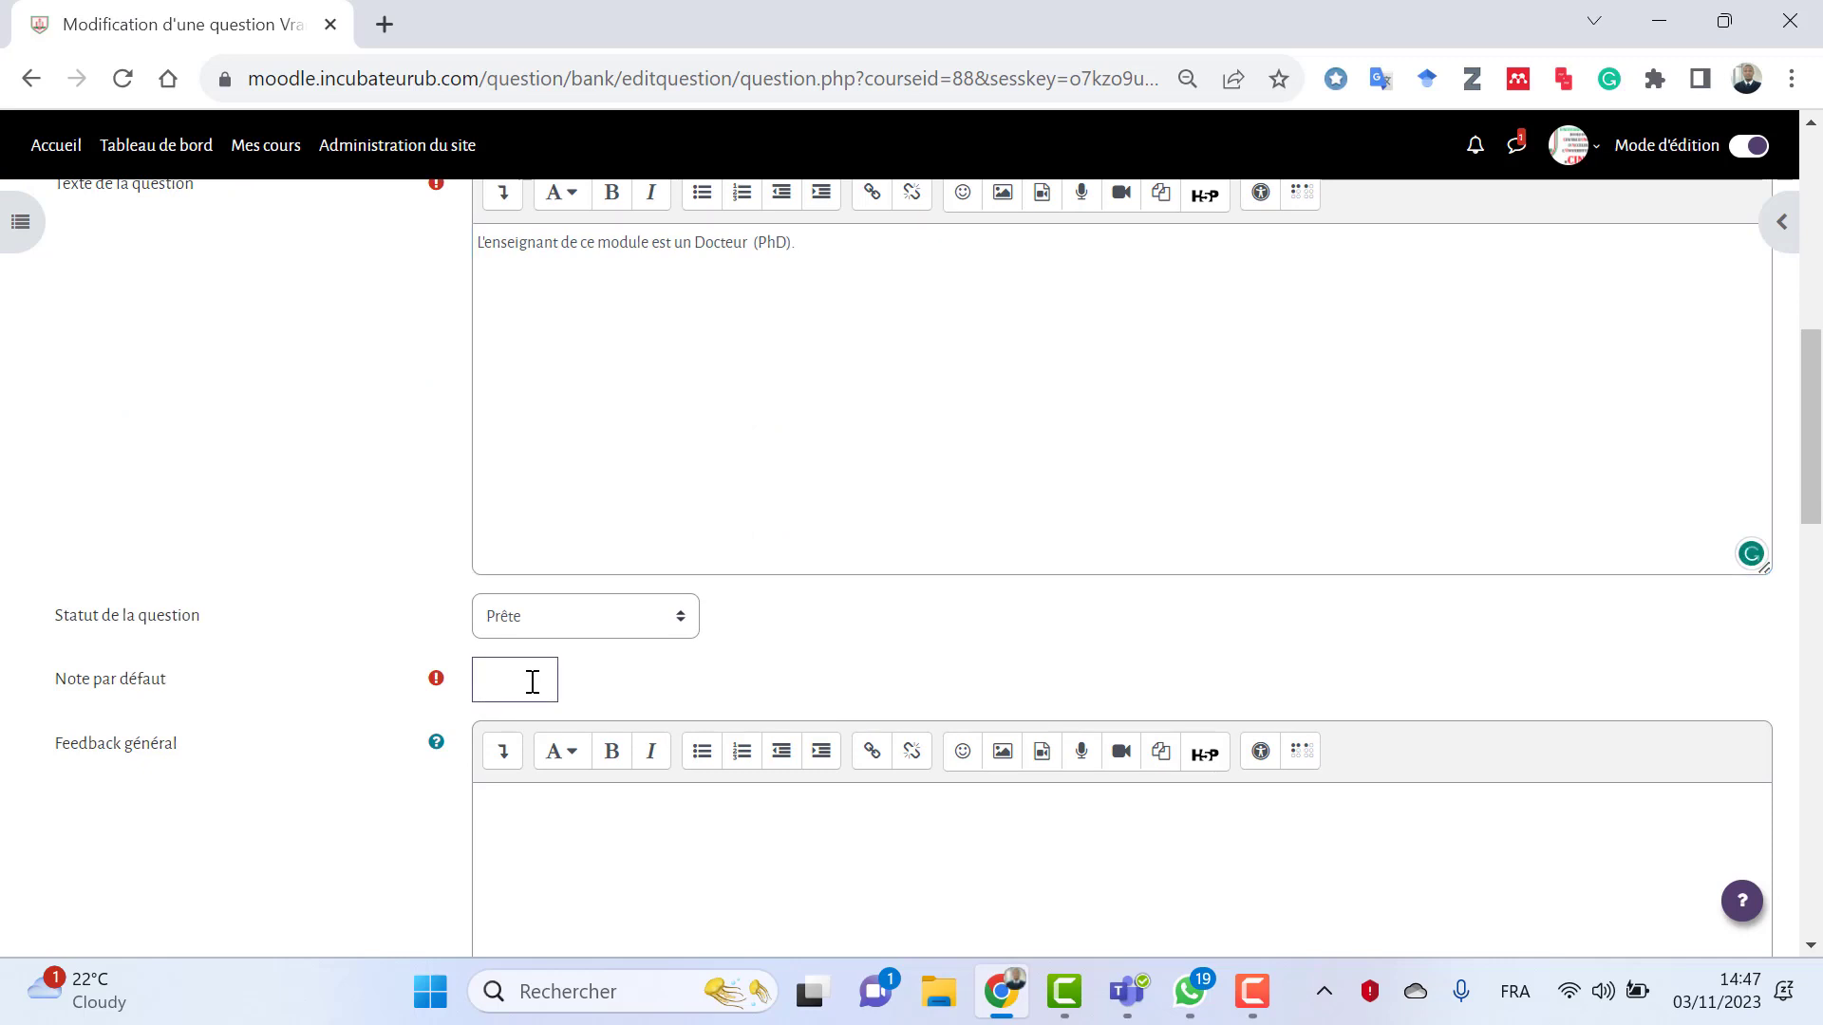
pyautogui.scroll(-2, 599, 827)
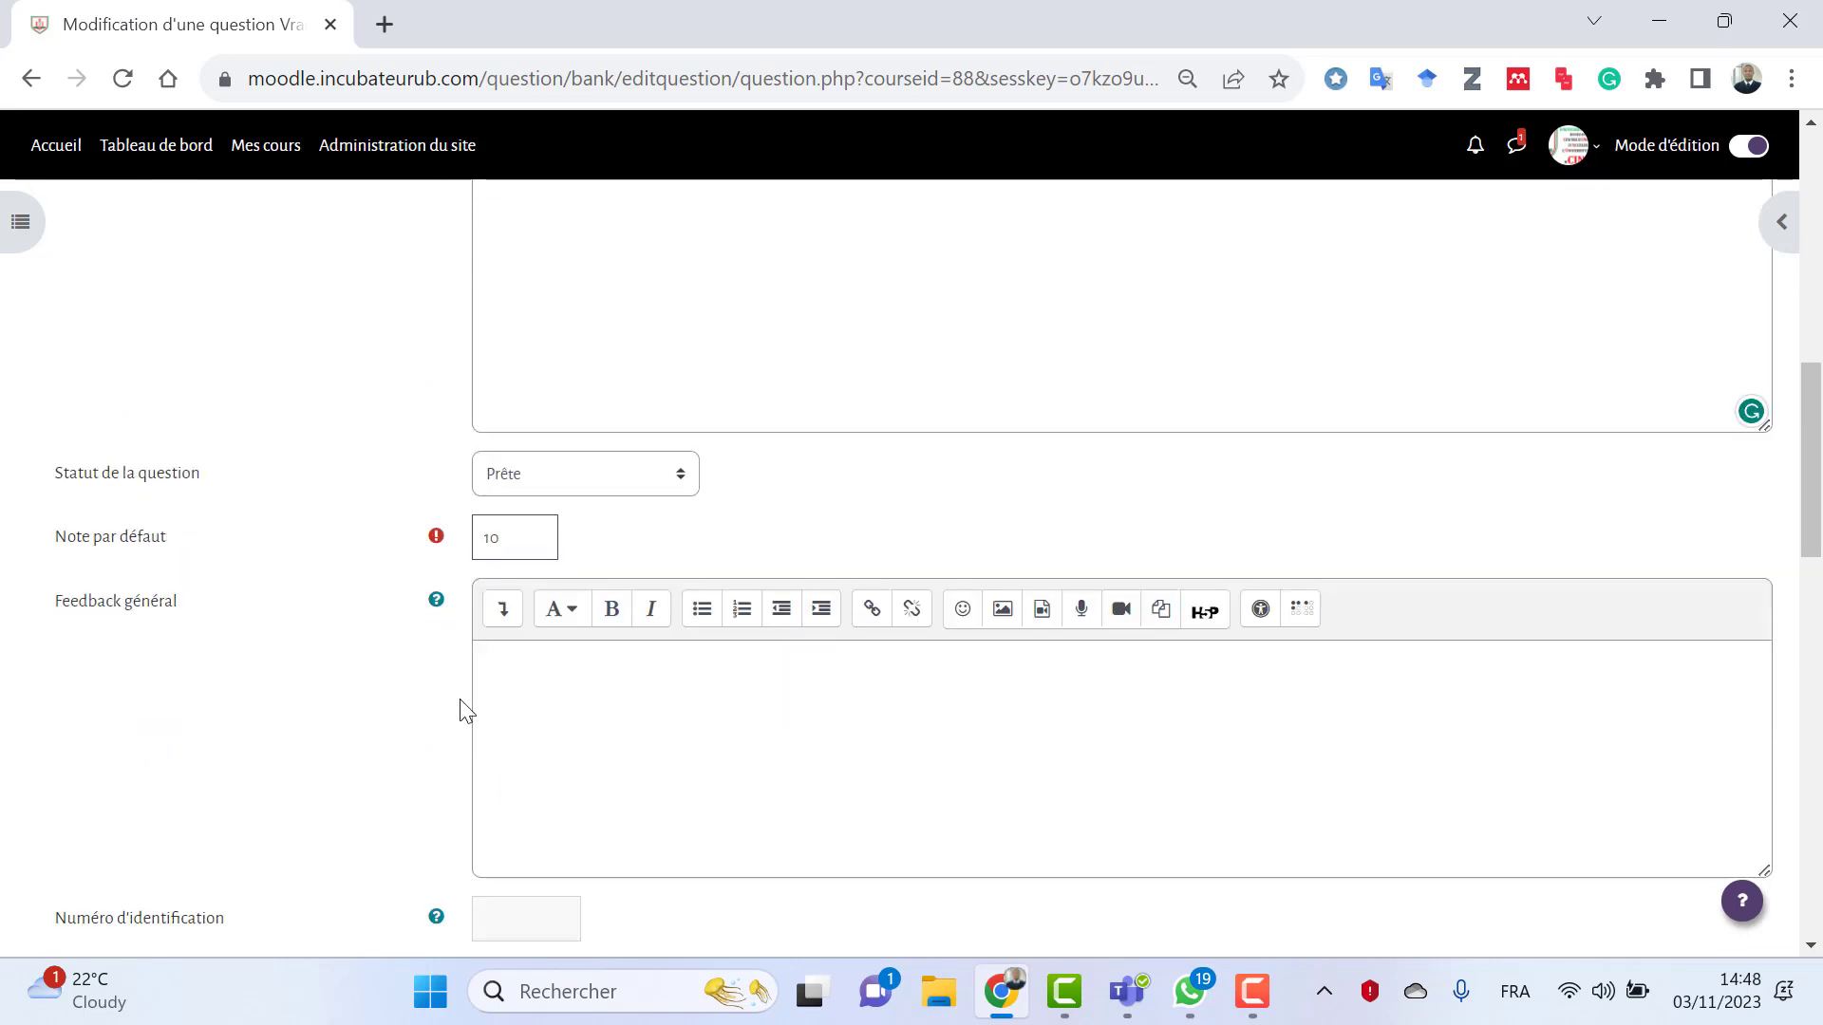
pyautogui.scroll(-5, 665, 632)
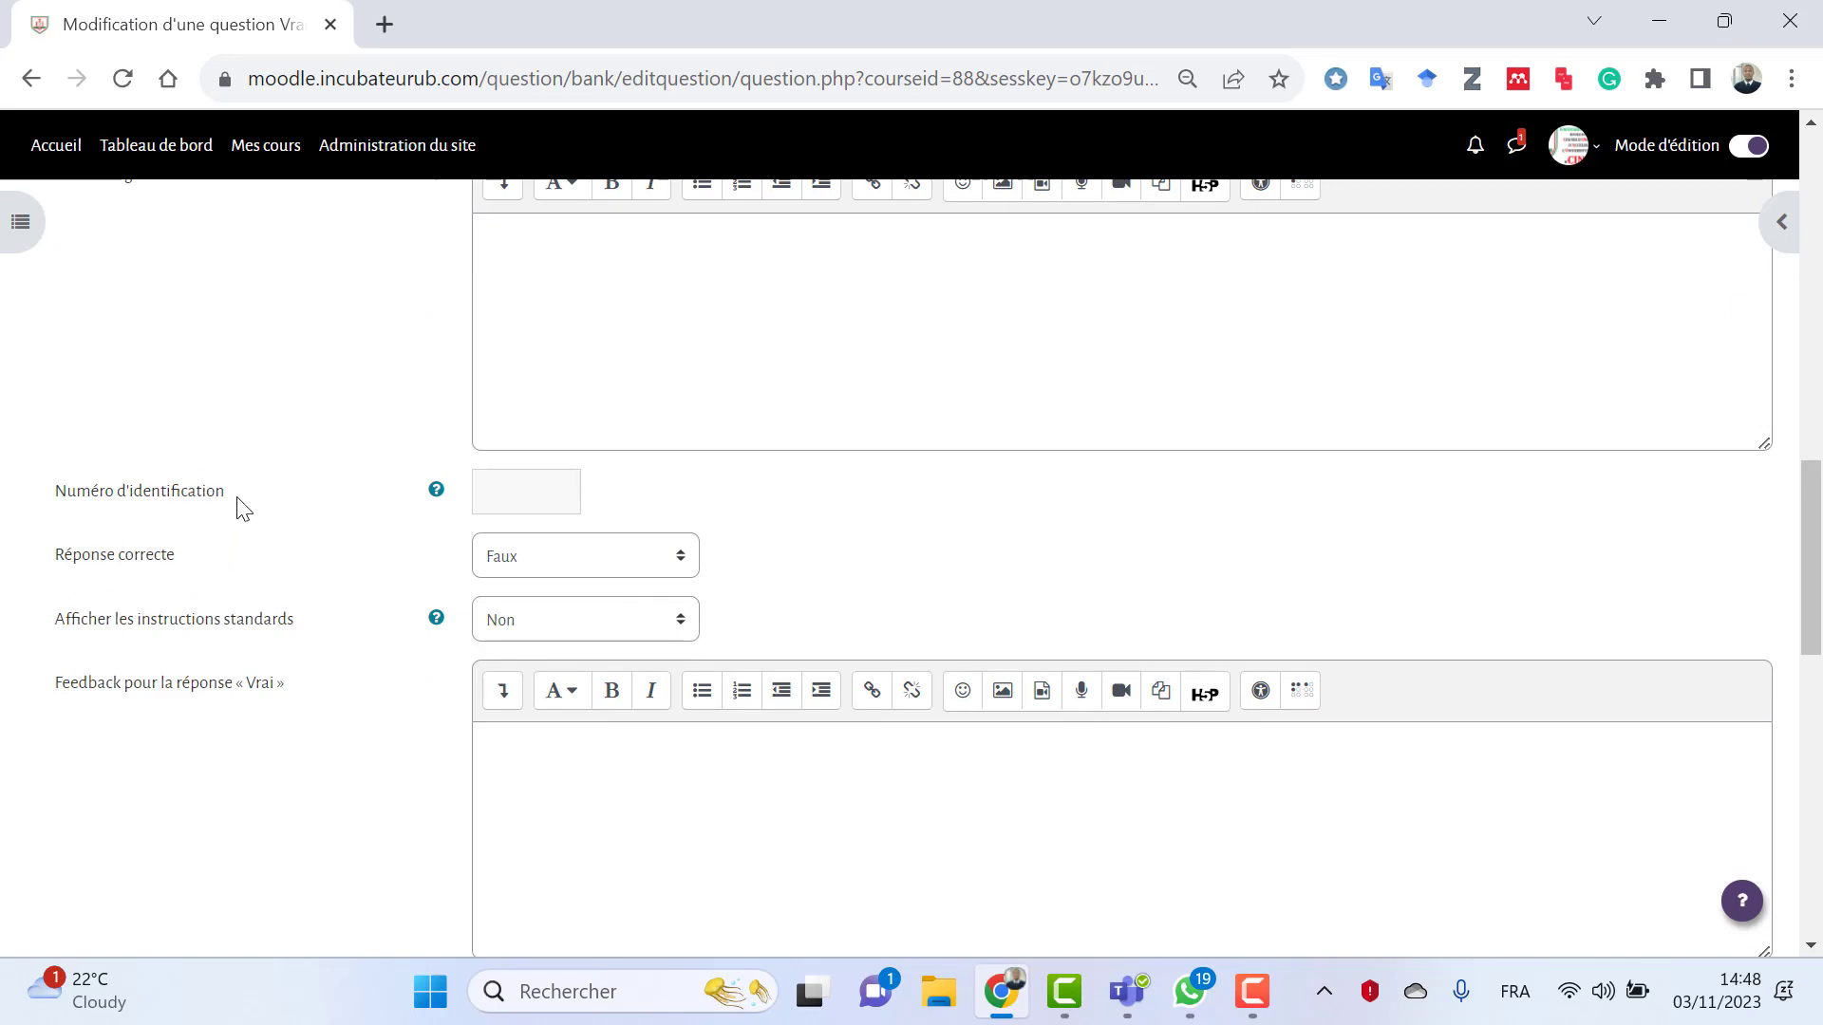
pyautogui.click(676, 558)
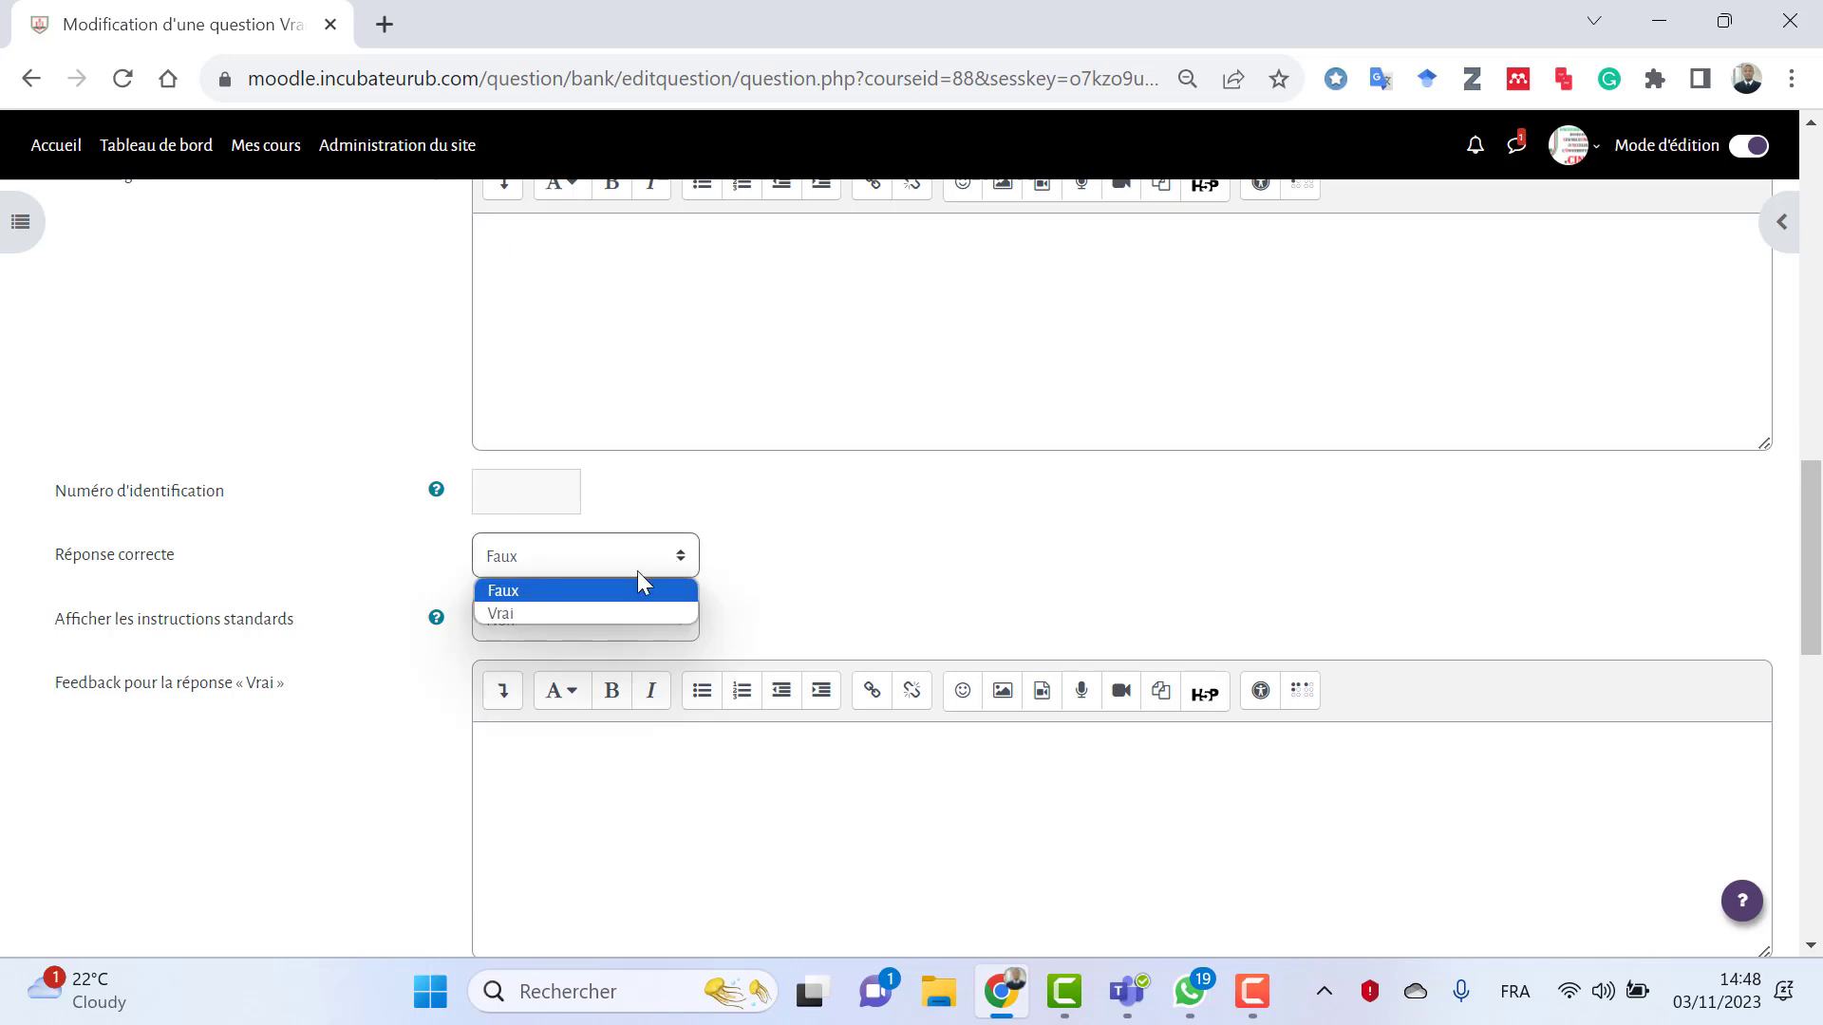
pyautogui.click(538, 613)
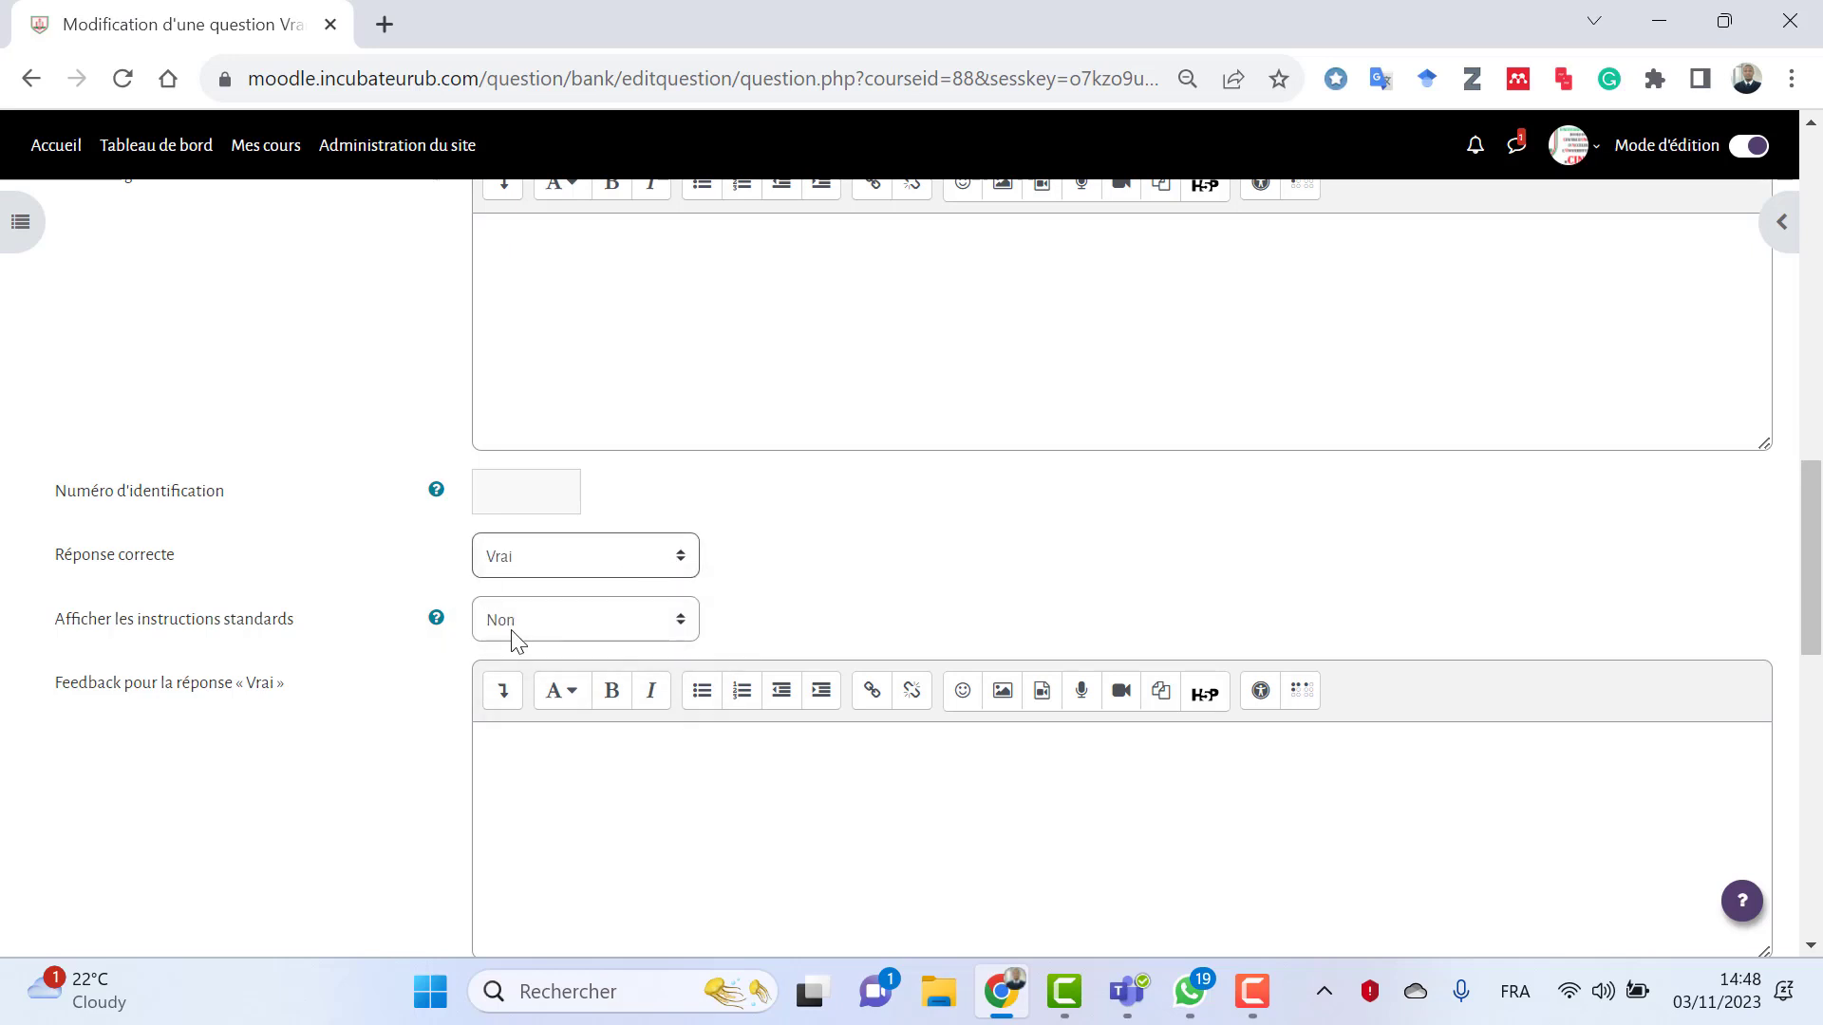
# - Review the true/false question's settings, leave the Vrai and Faux feedback fields empty, and save the question
pyautogui.scroll(3, 623, 660)
pyautogui.scroll(-2, 611, 704)
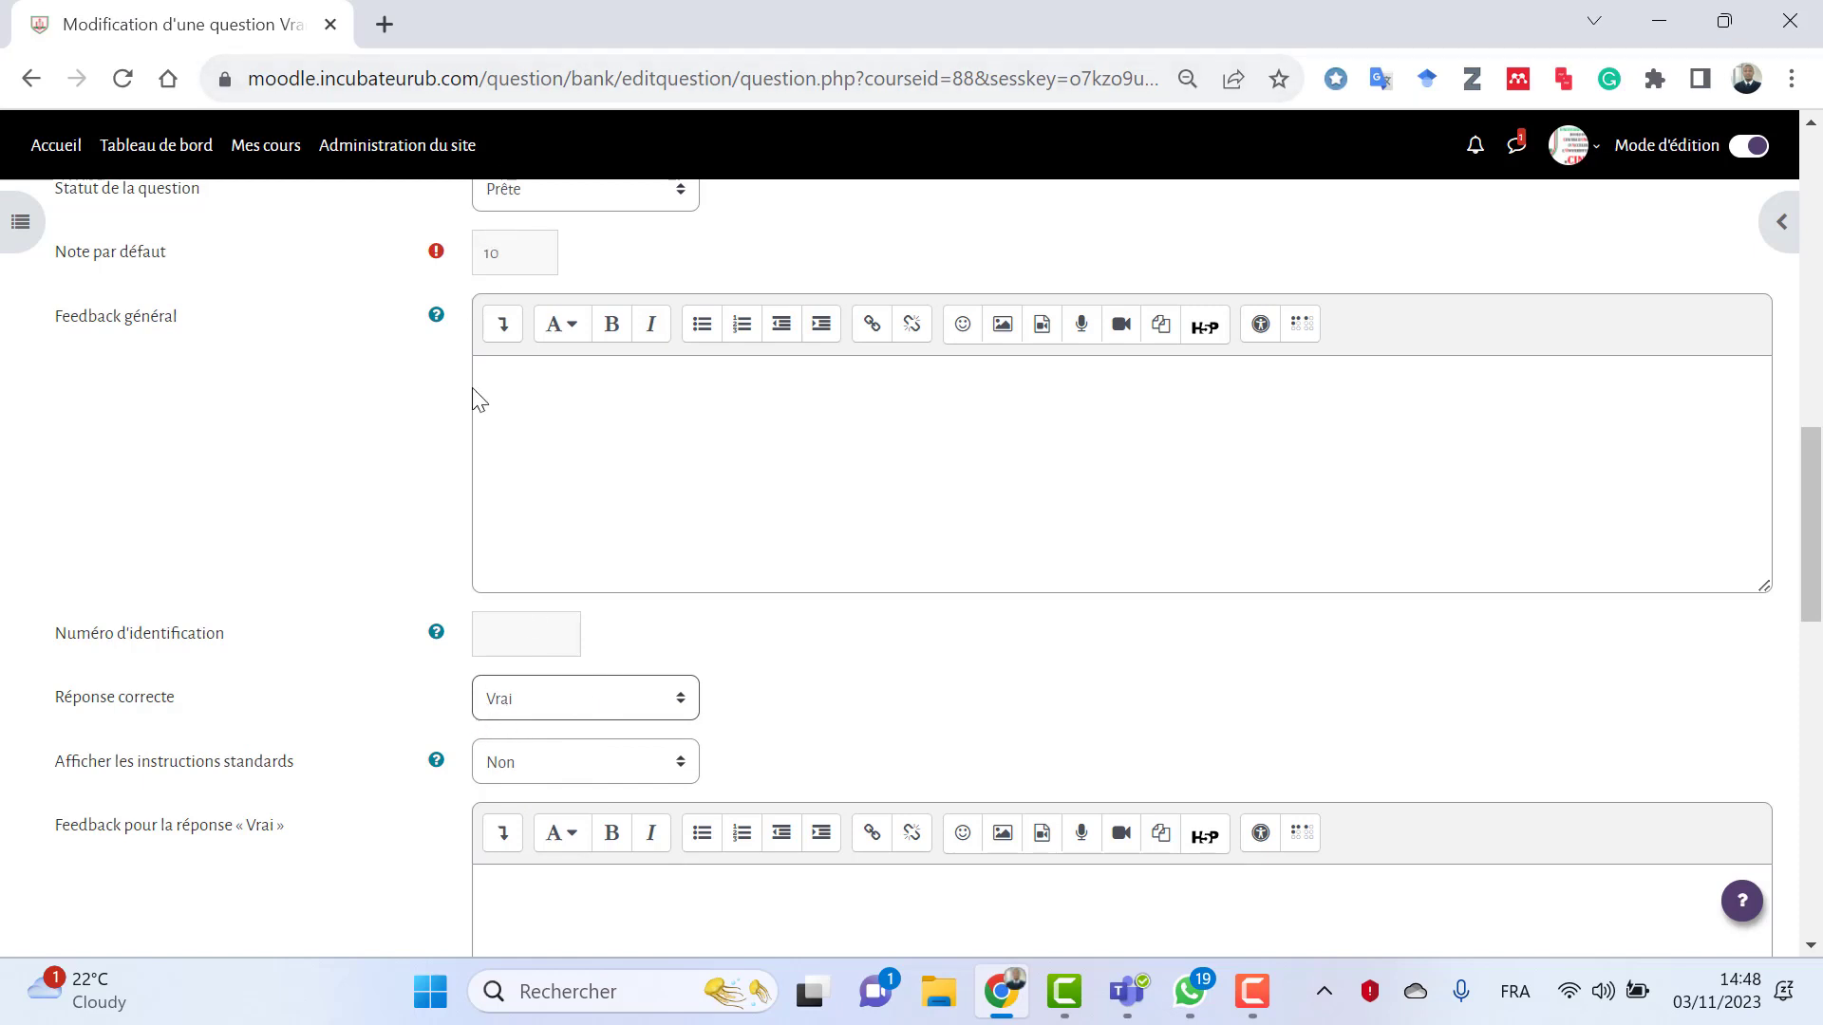
pyautogui.scroll(-7, 525, 622)
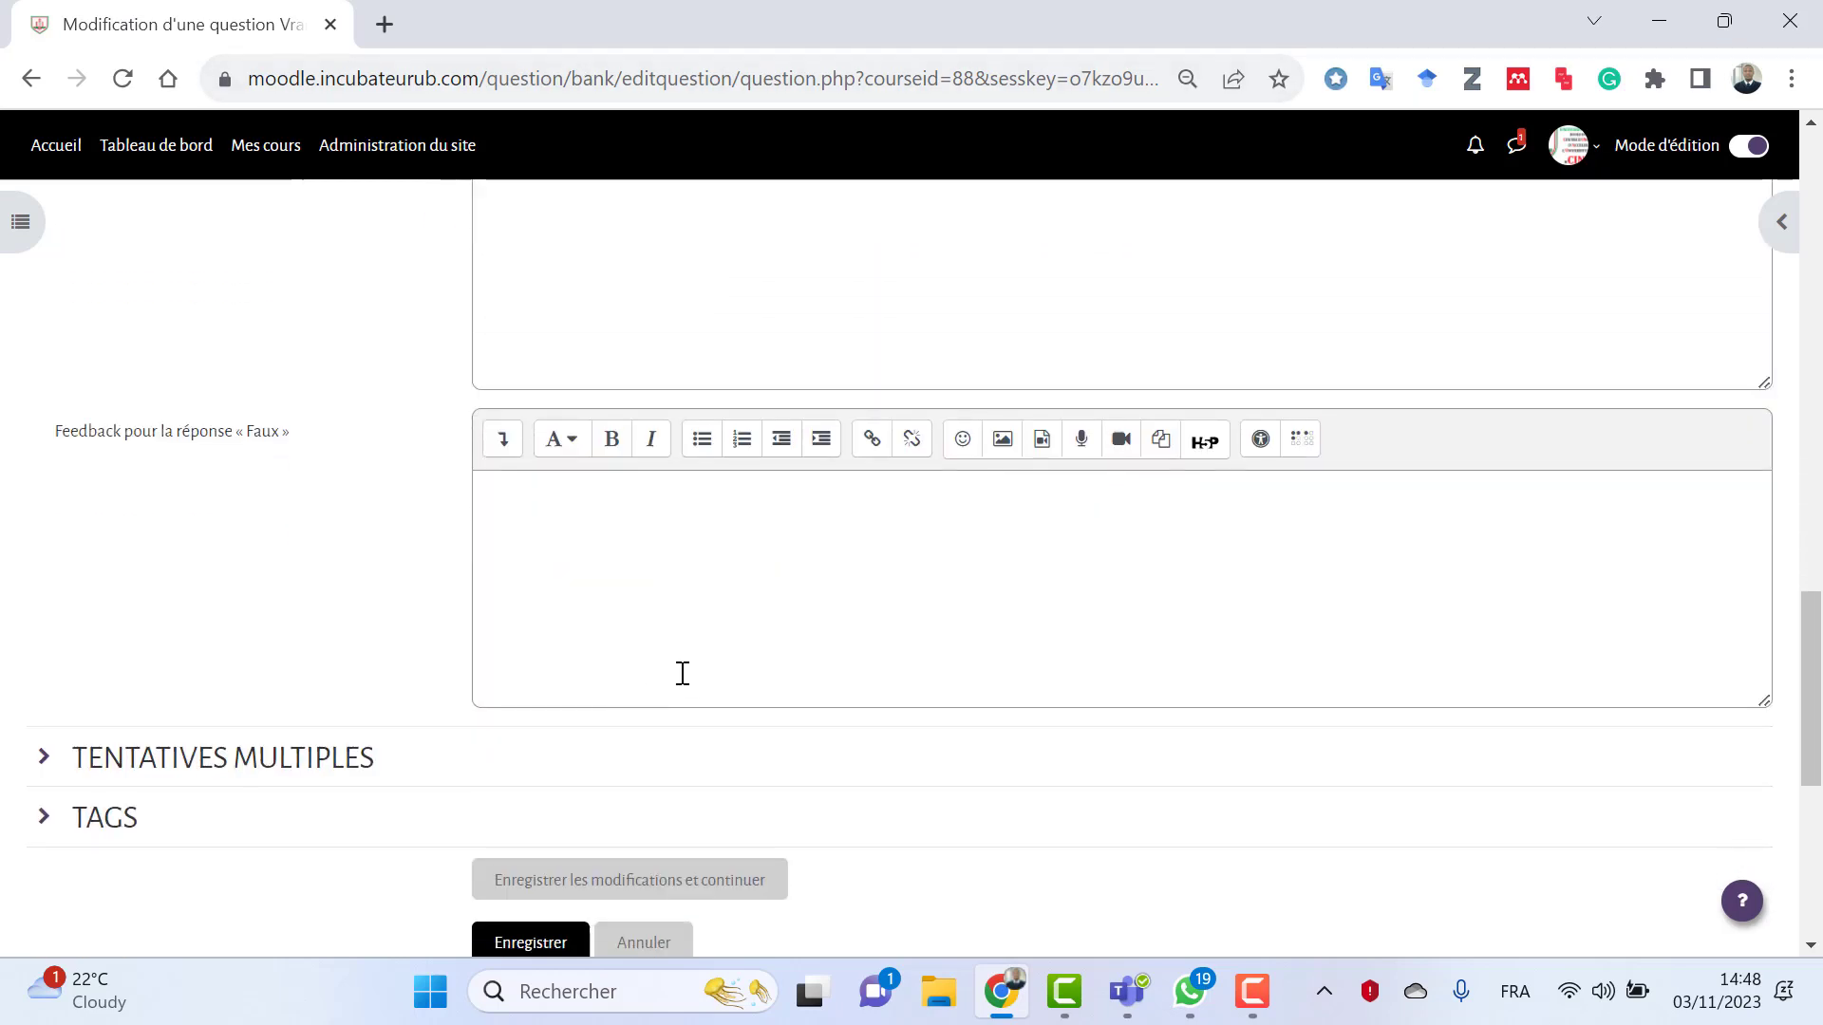
pyautogui.scroll(3, 680, 672)
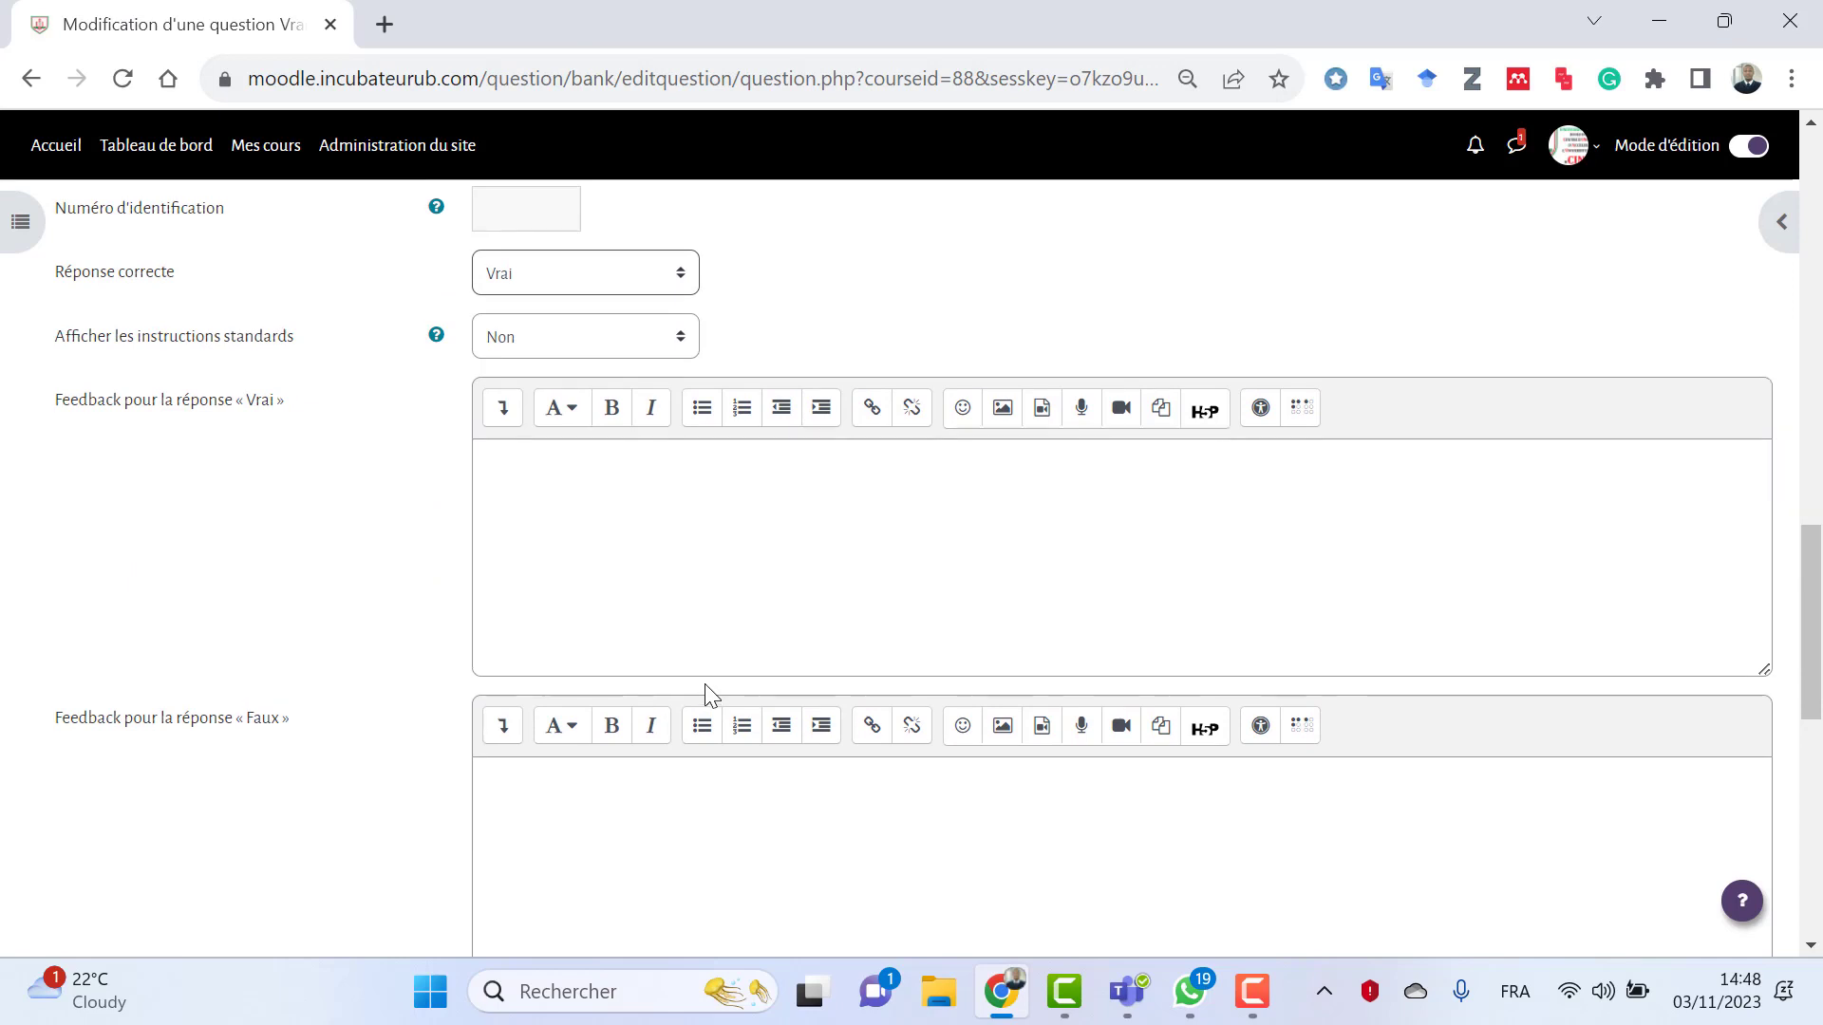
pyautogui.scroll(2, 708, 696)
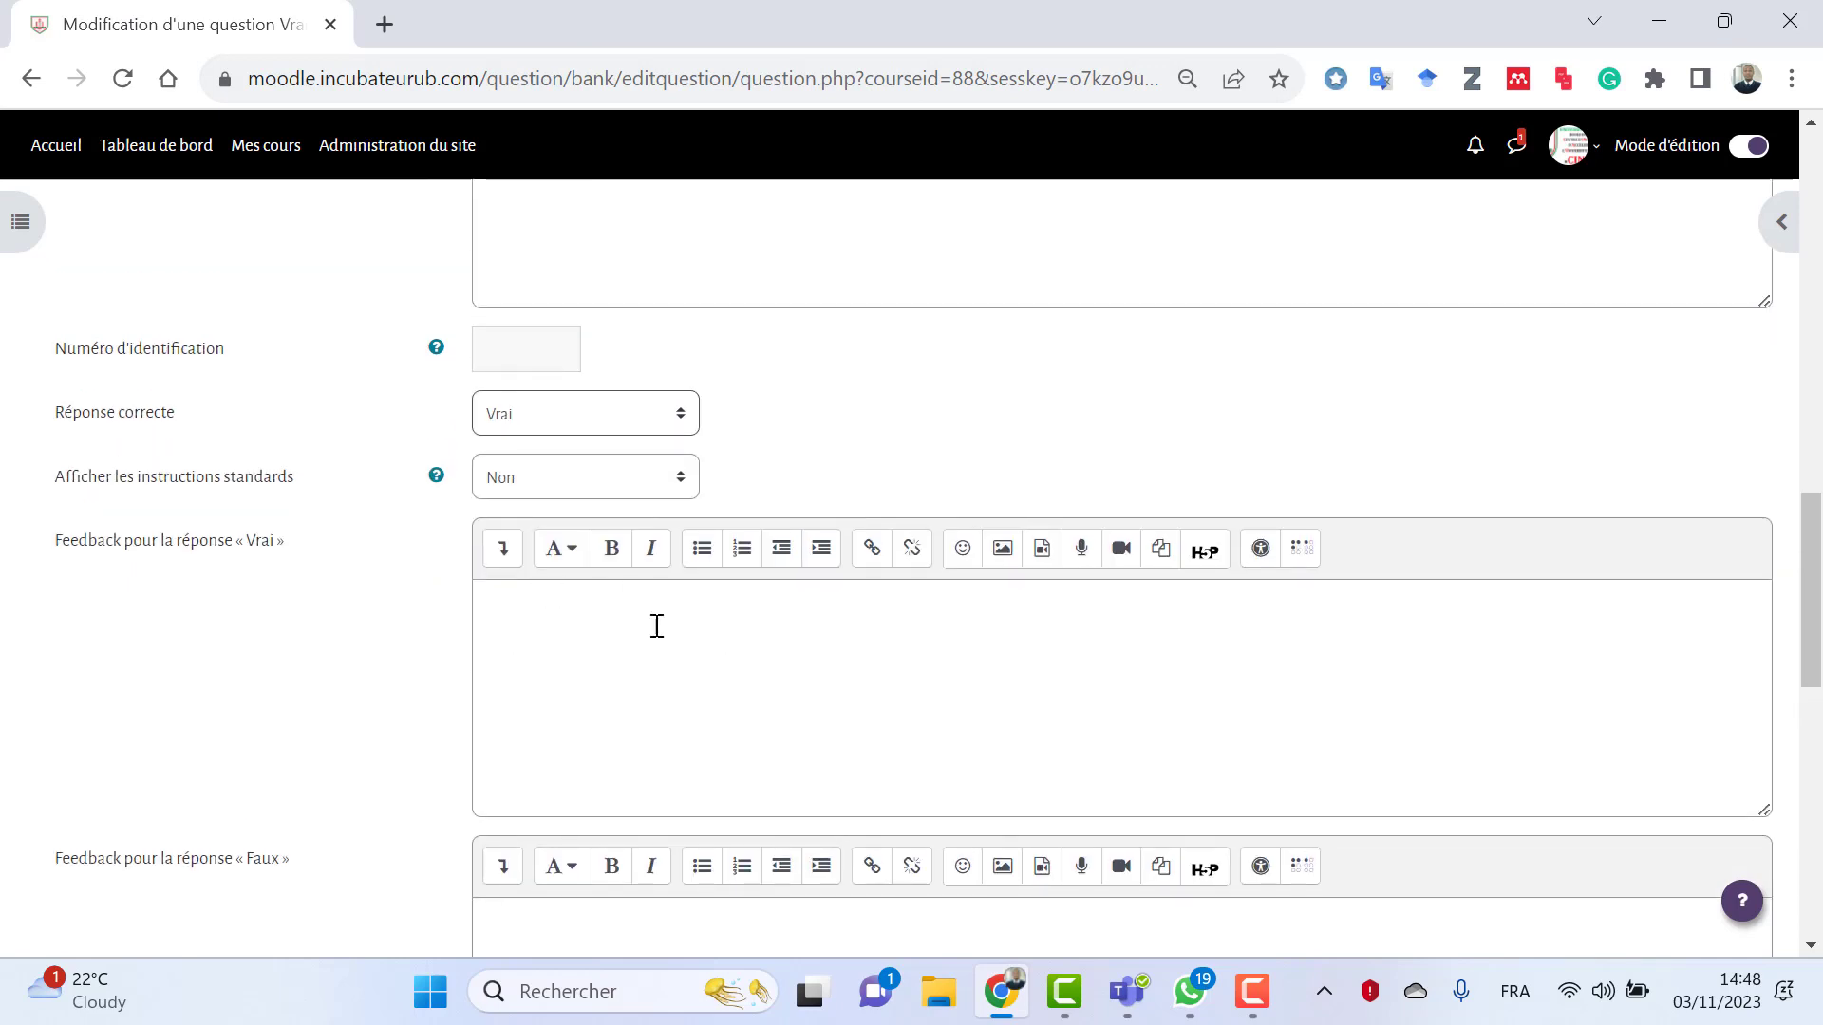
pyautogui.click(545, 616)
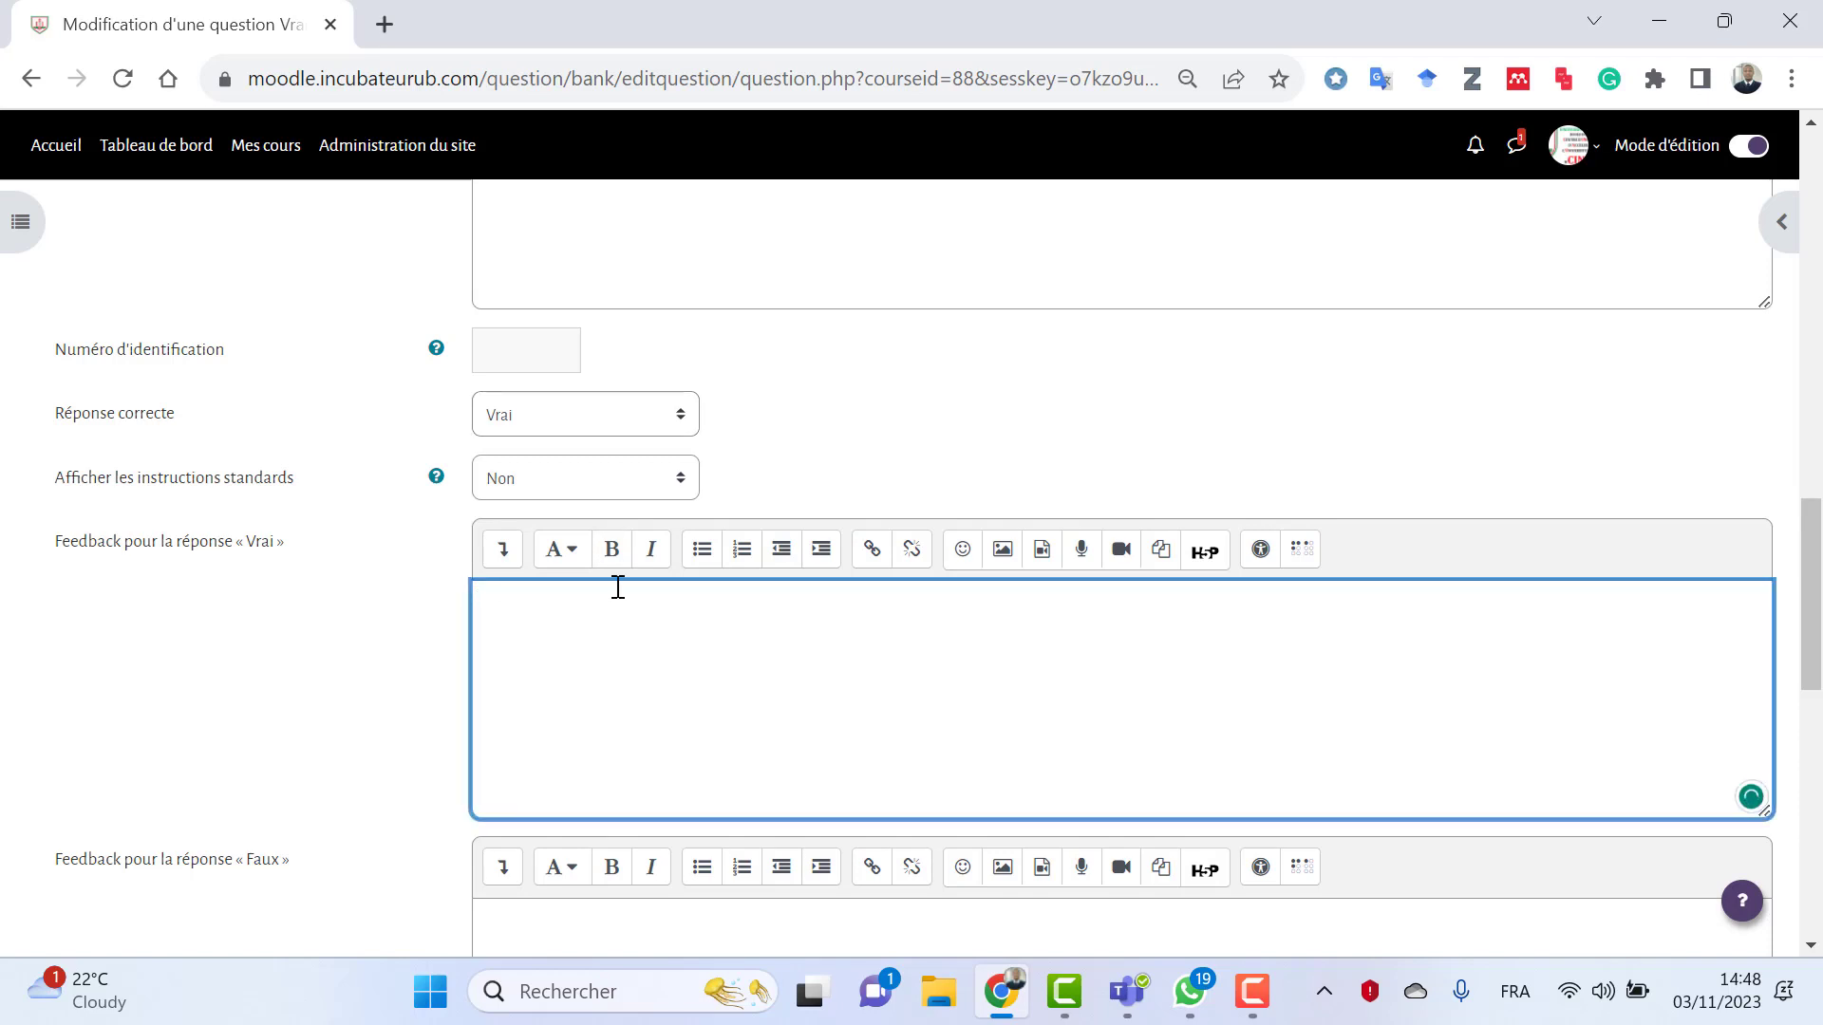
pyautogui.scroll(-5, 668, 692)
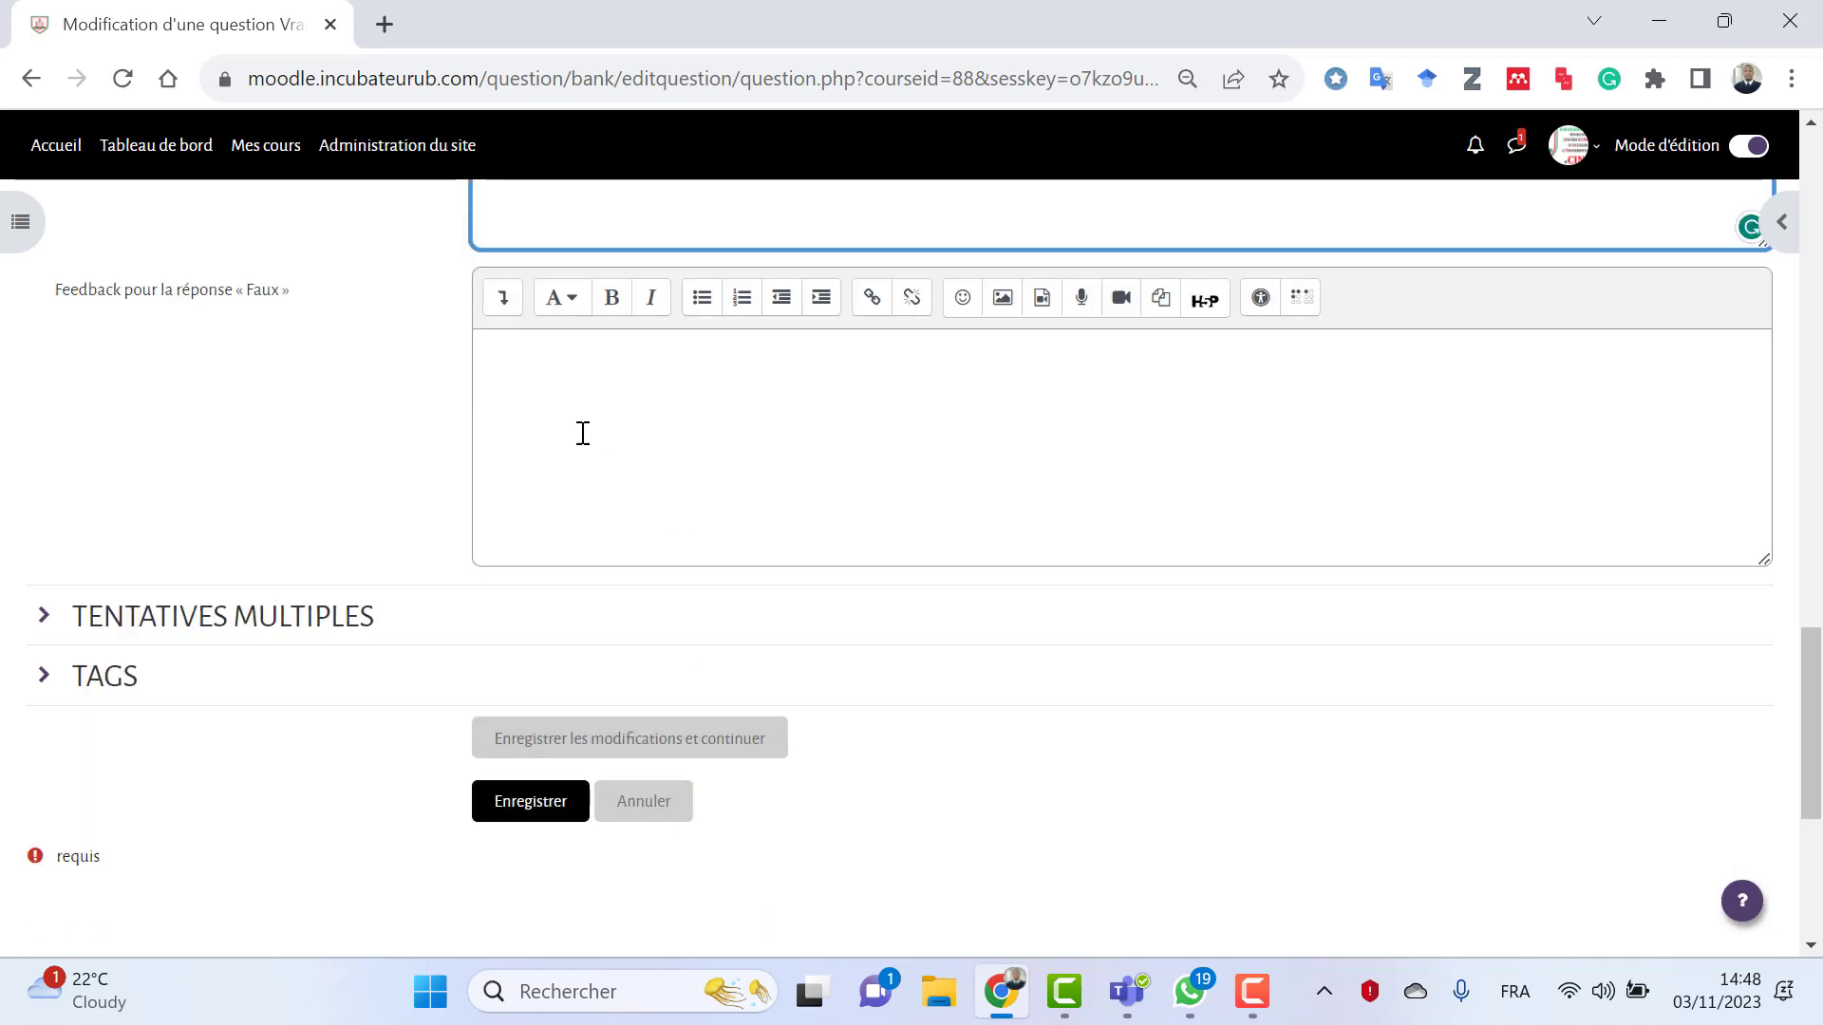
pyautogui.click(521, 804)
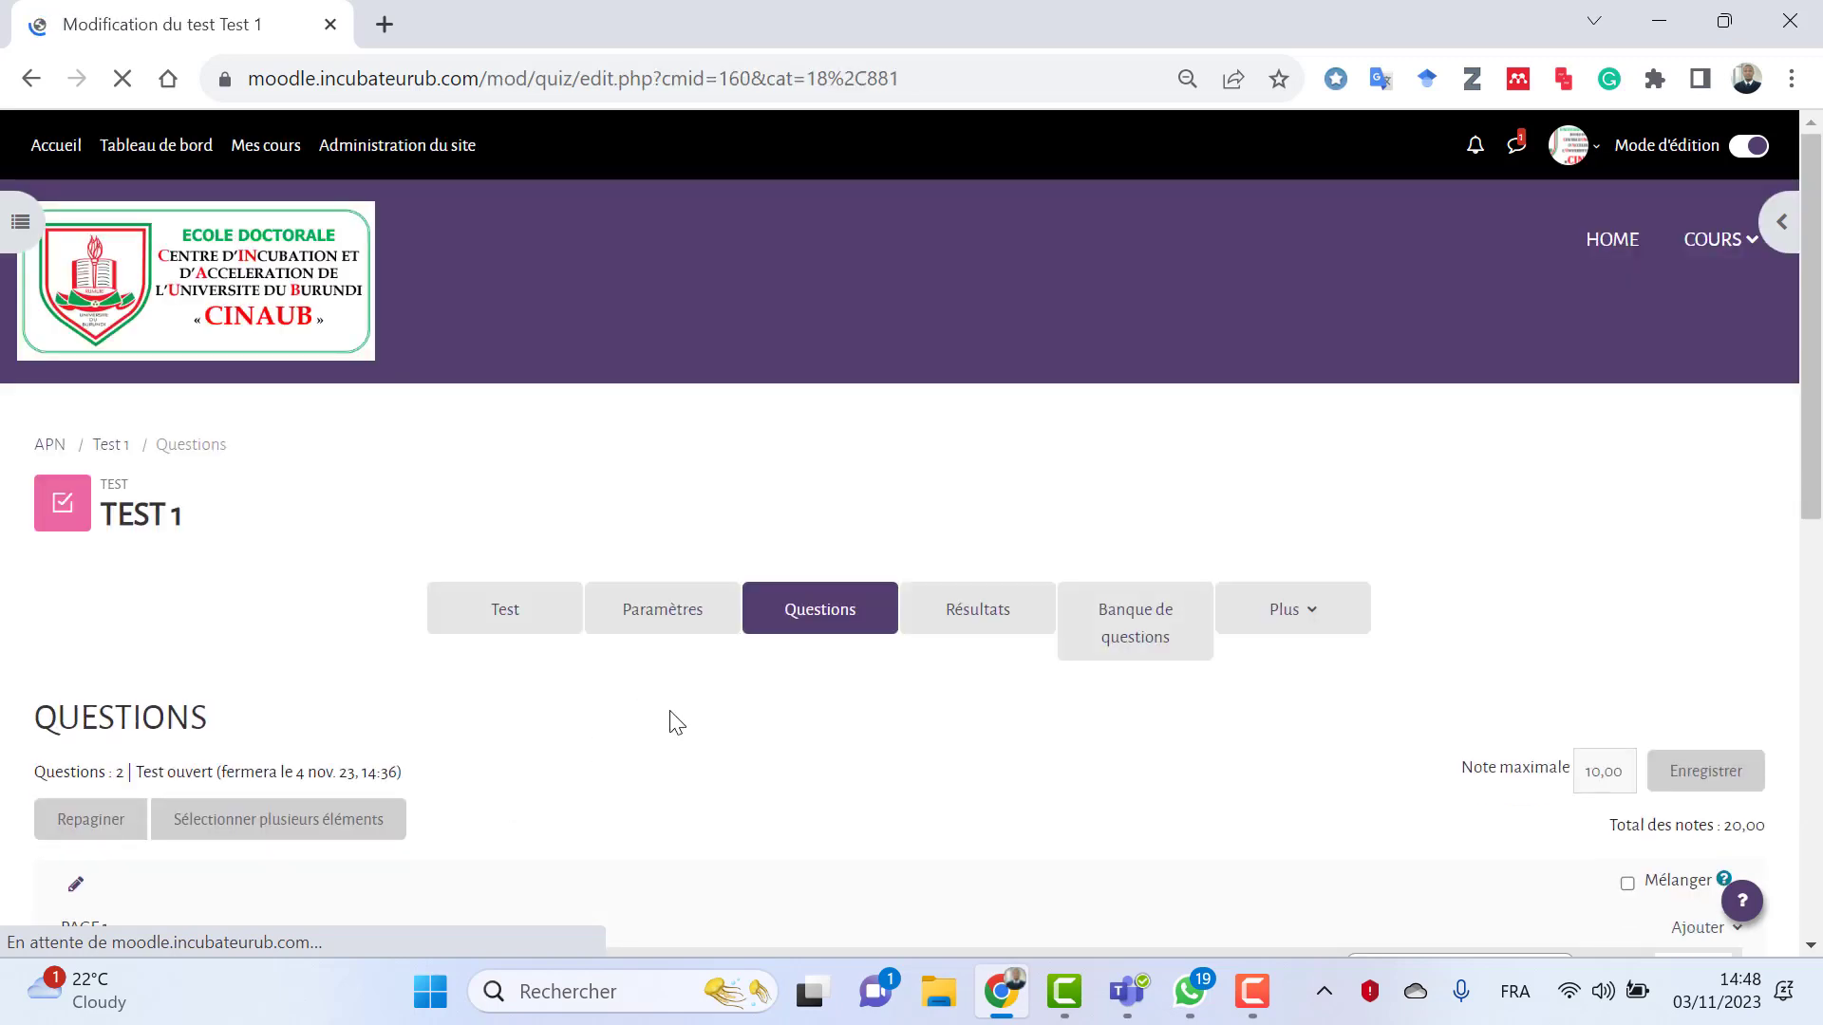
# - Check the list of questions in Test 1 and start a timed preview attempt of the test
pyautogui.scroll(-2, 908, 698)
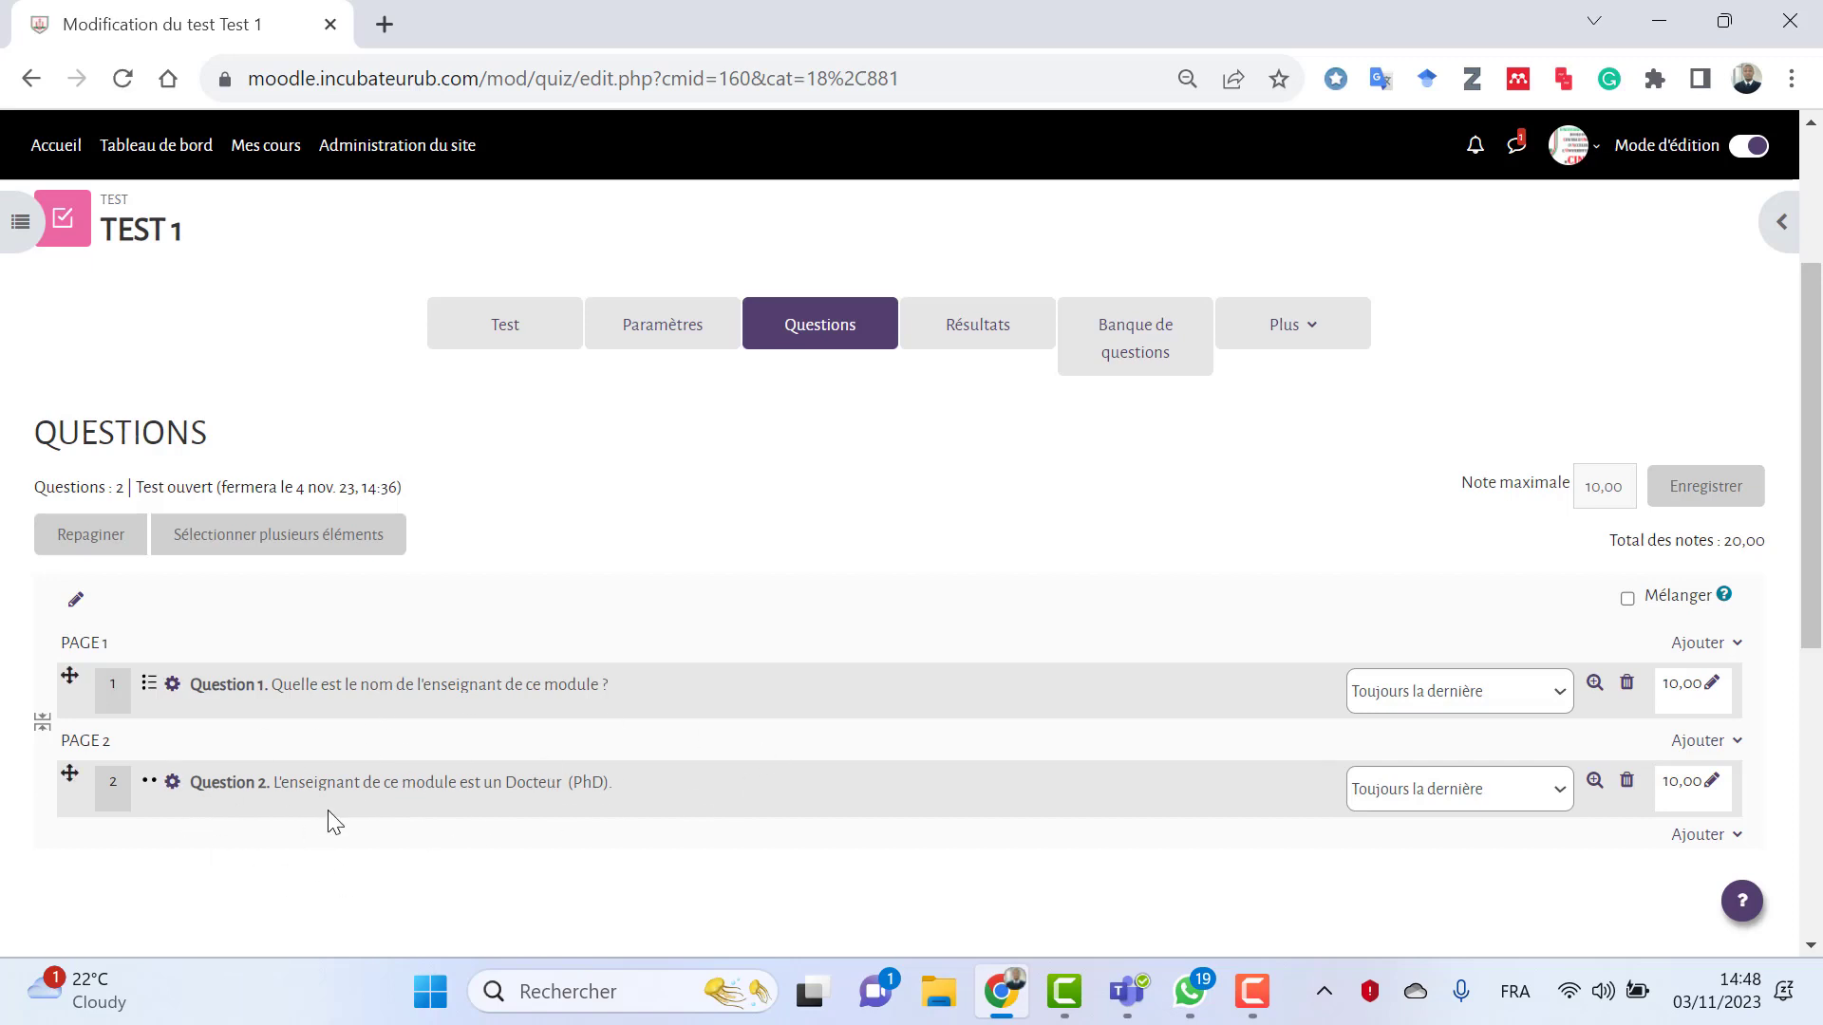
pyautogui.scroll(3, 602, 743)
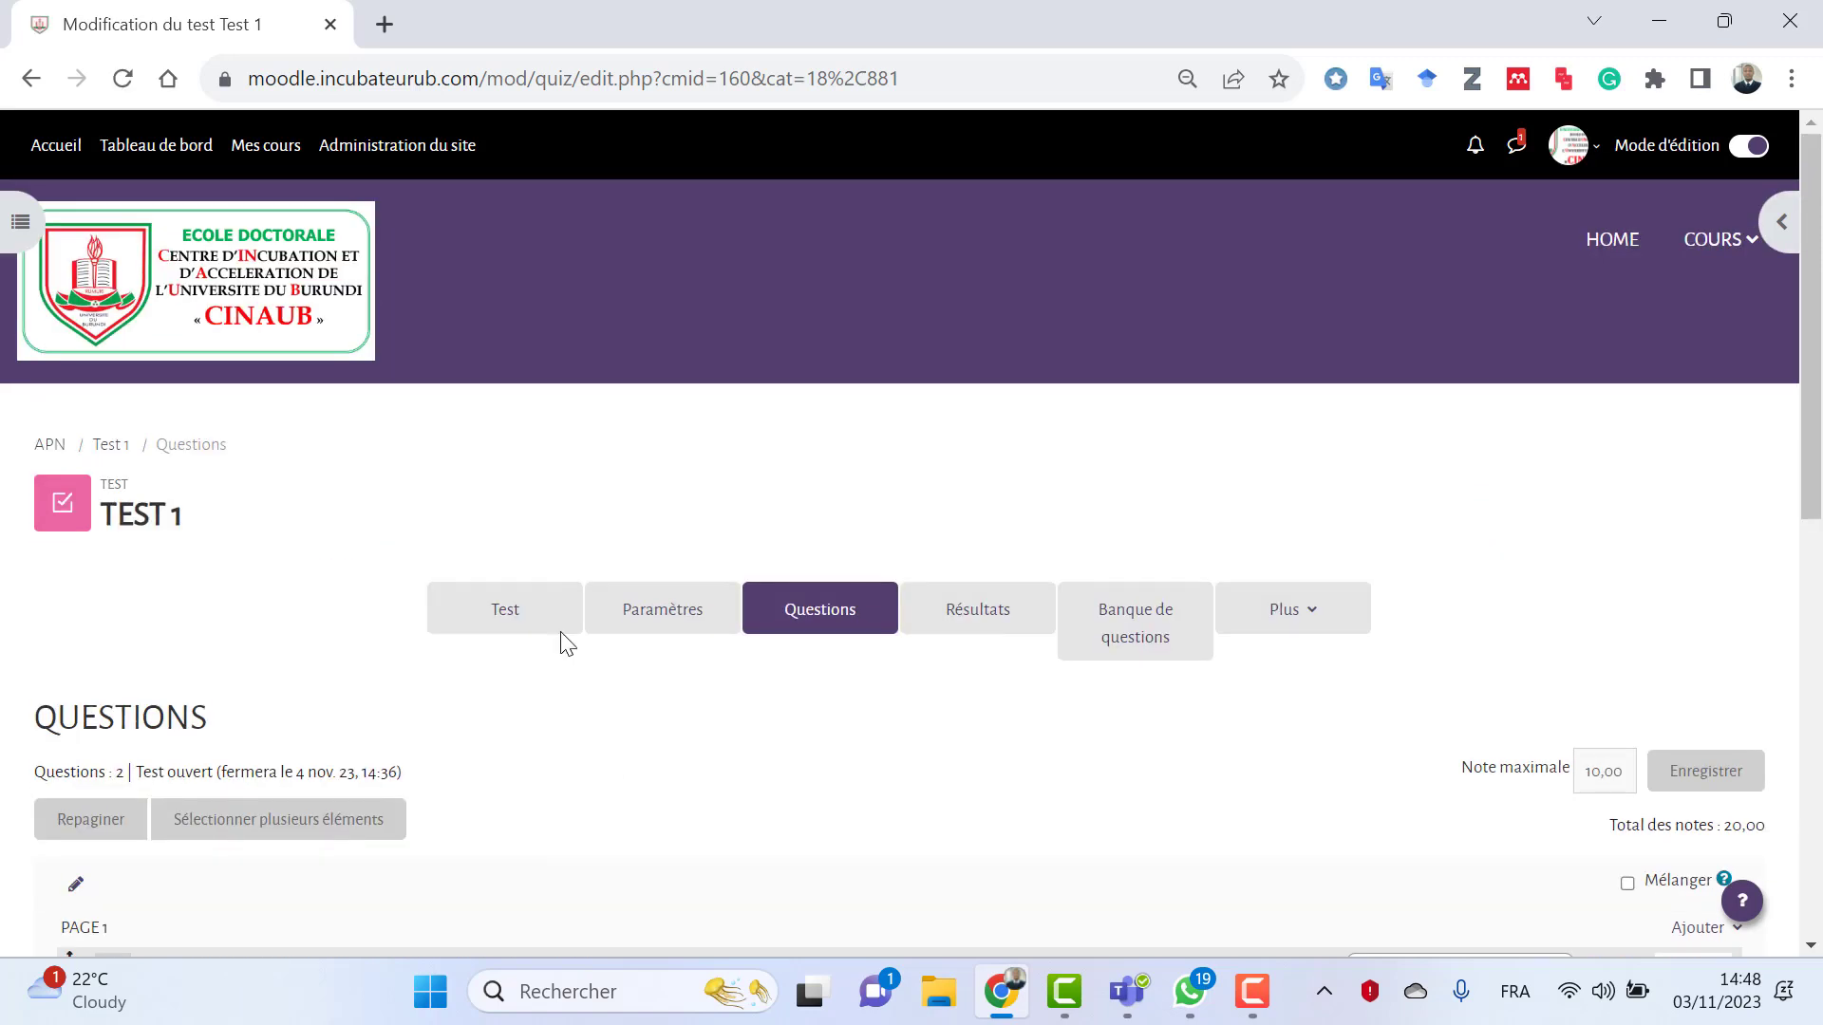
pyautogui.click(484, 610)
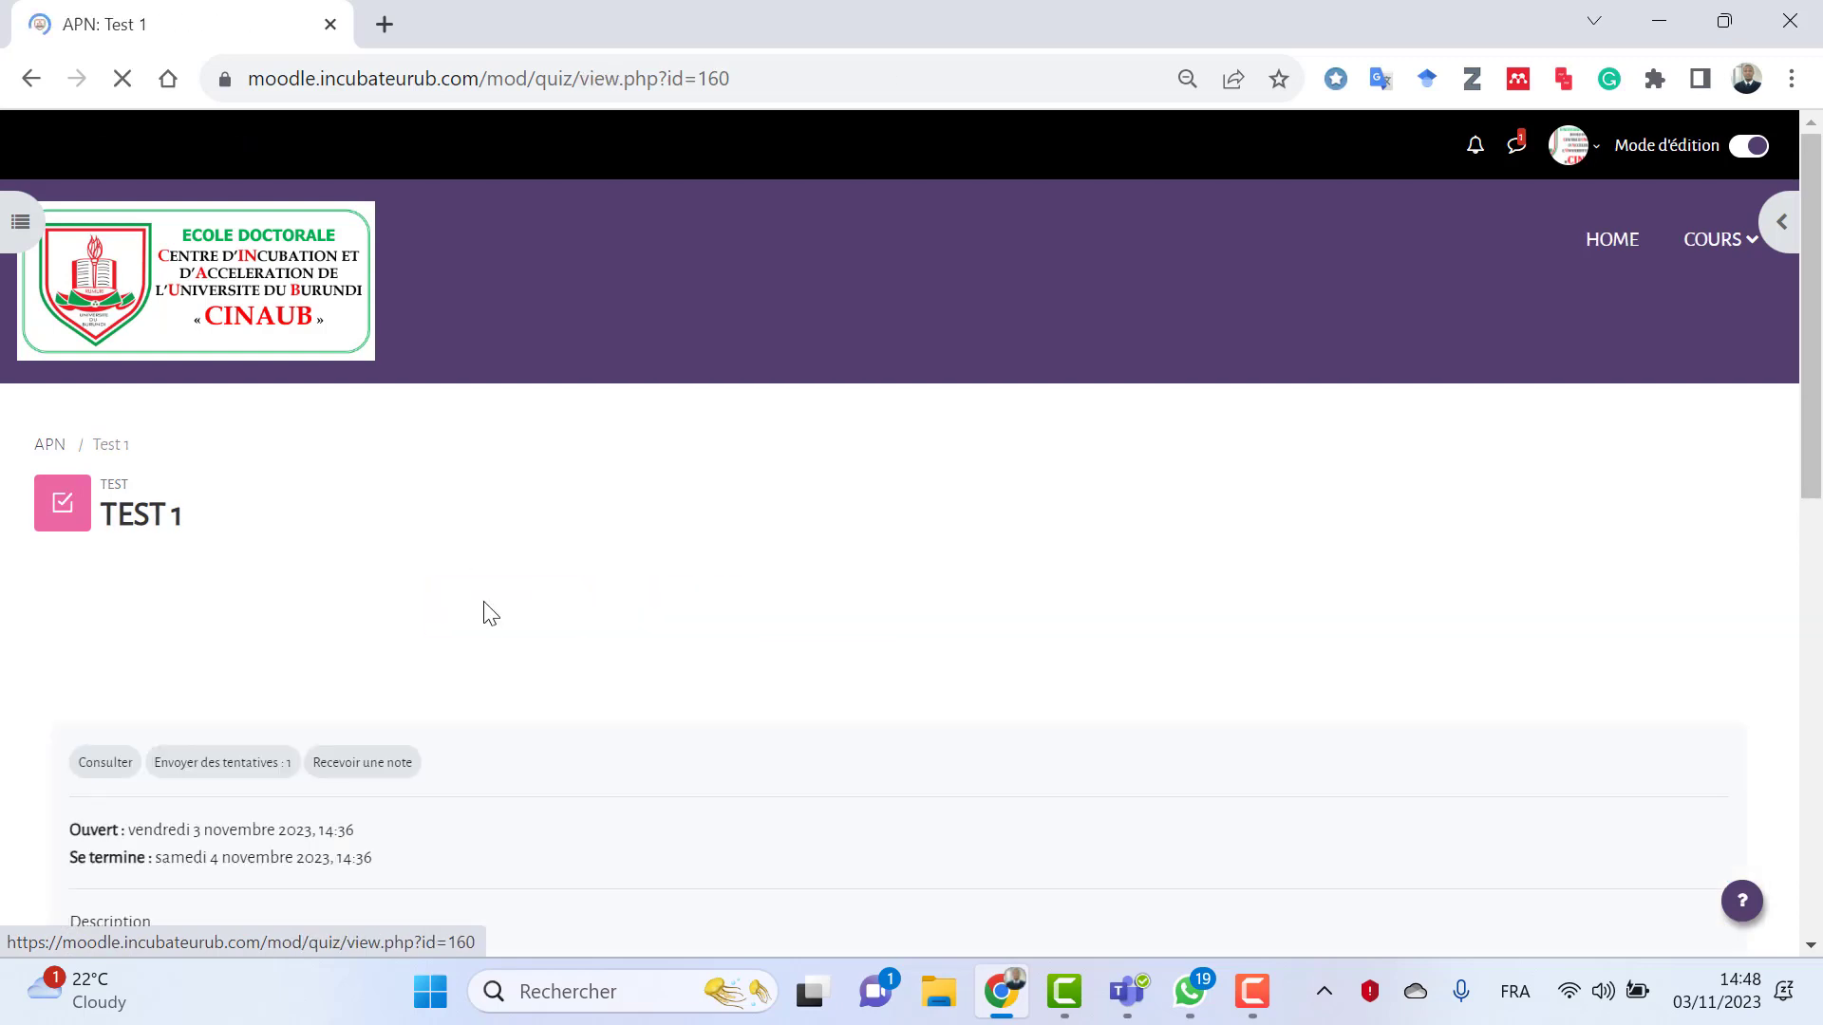
pyautogui.scroll(-5, 345, 586)
pyautogui.click(96, 567)
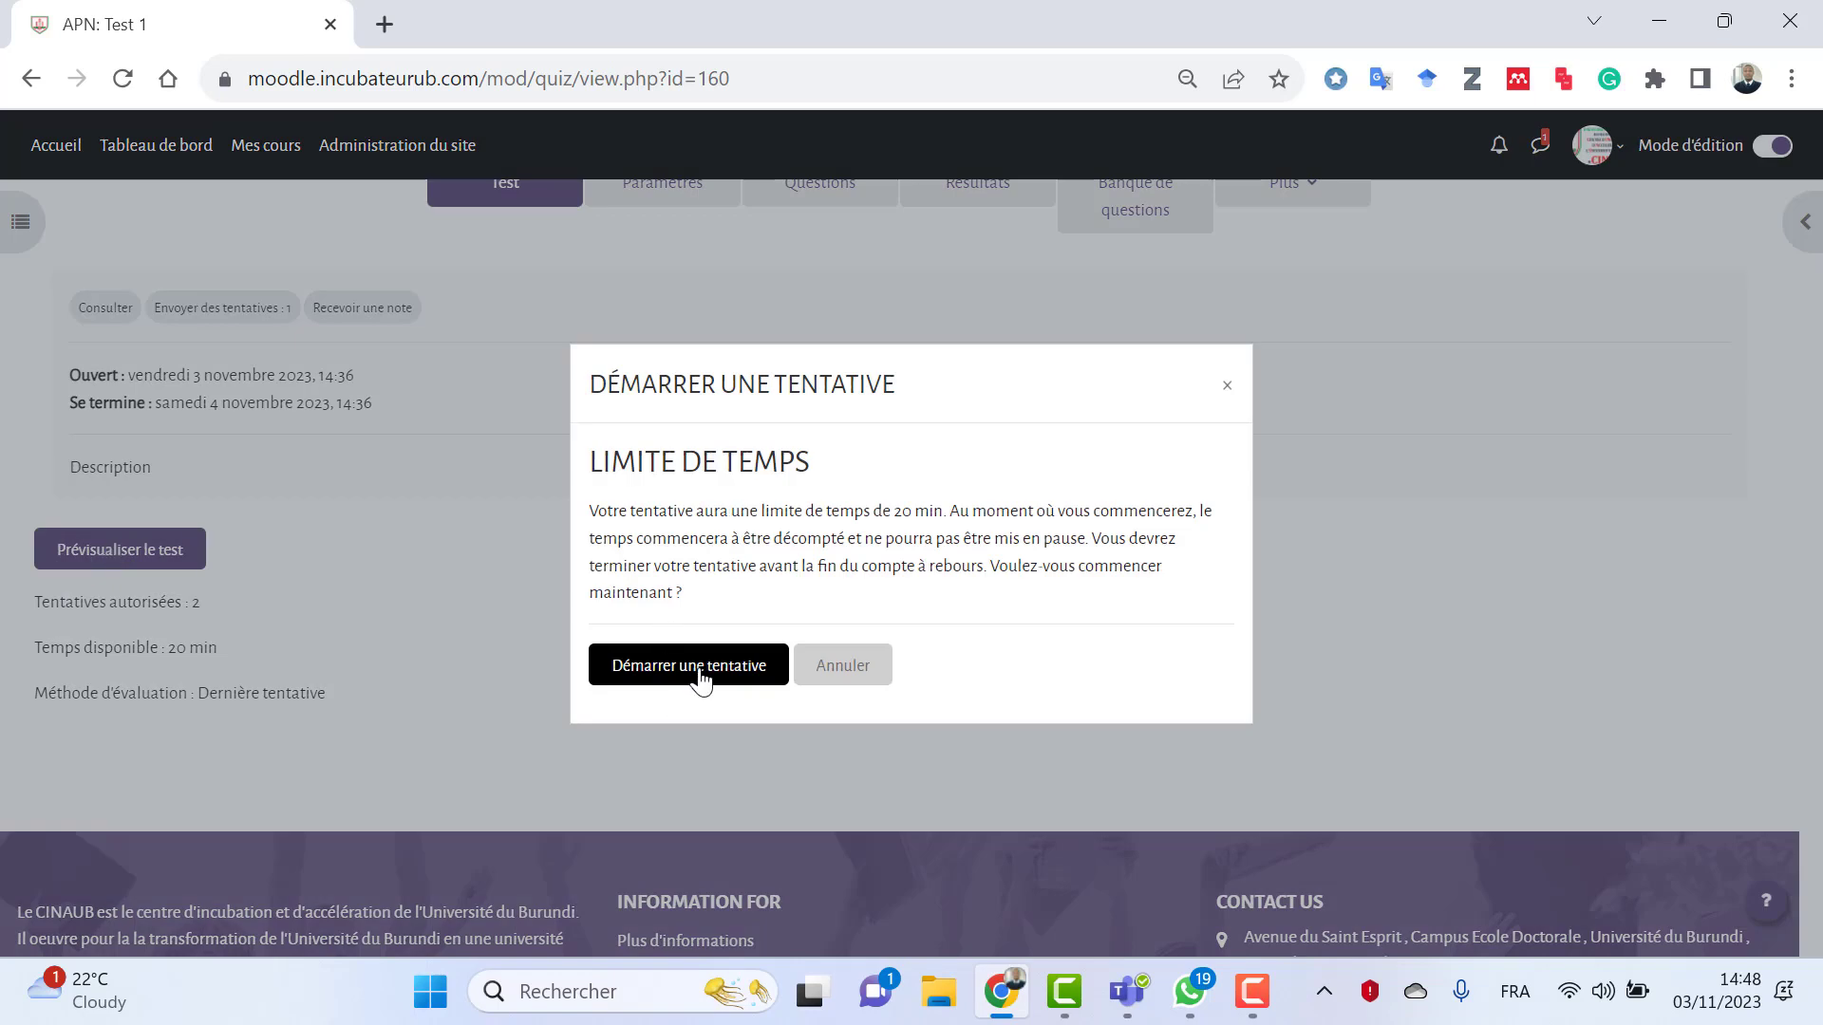
pyautogui.click(698, 676)
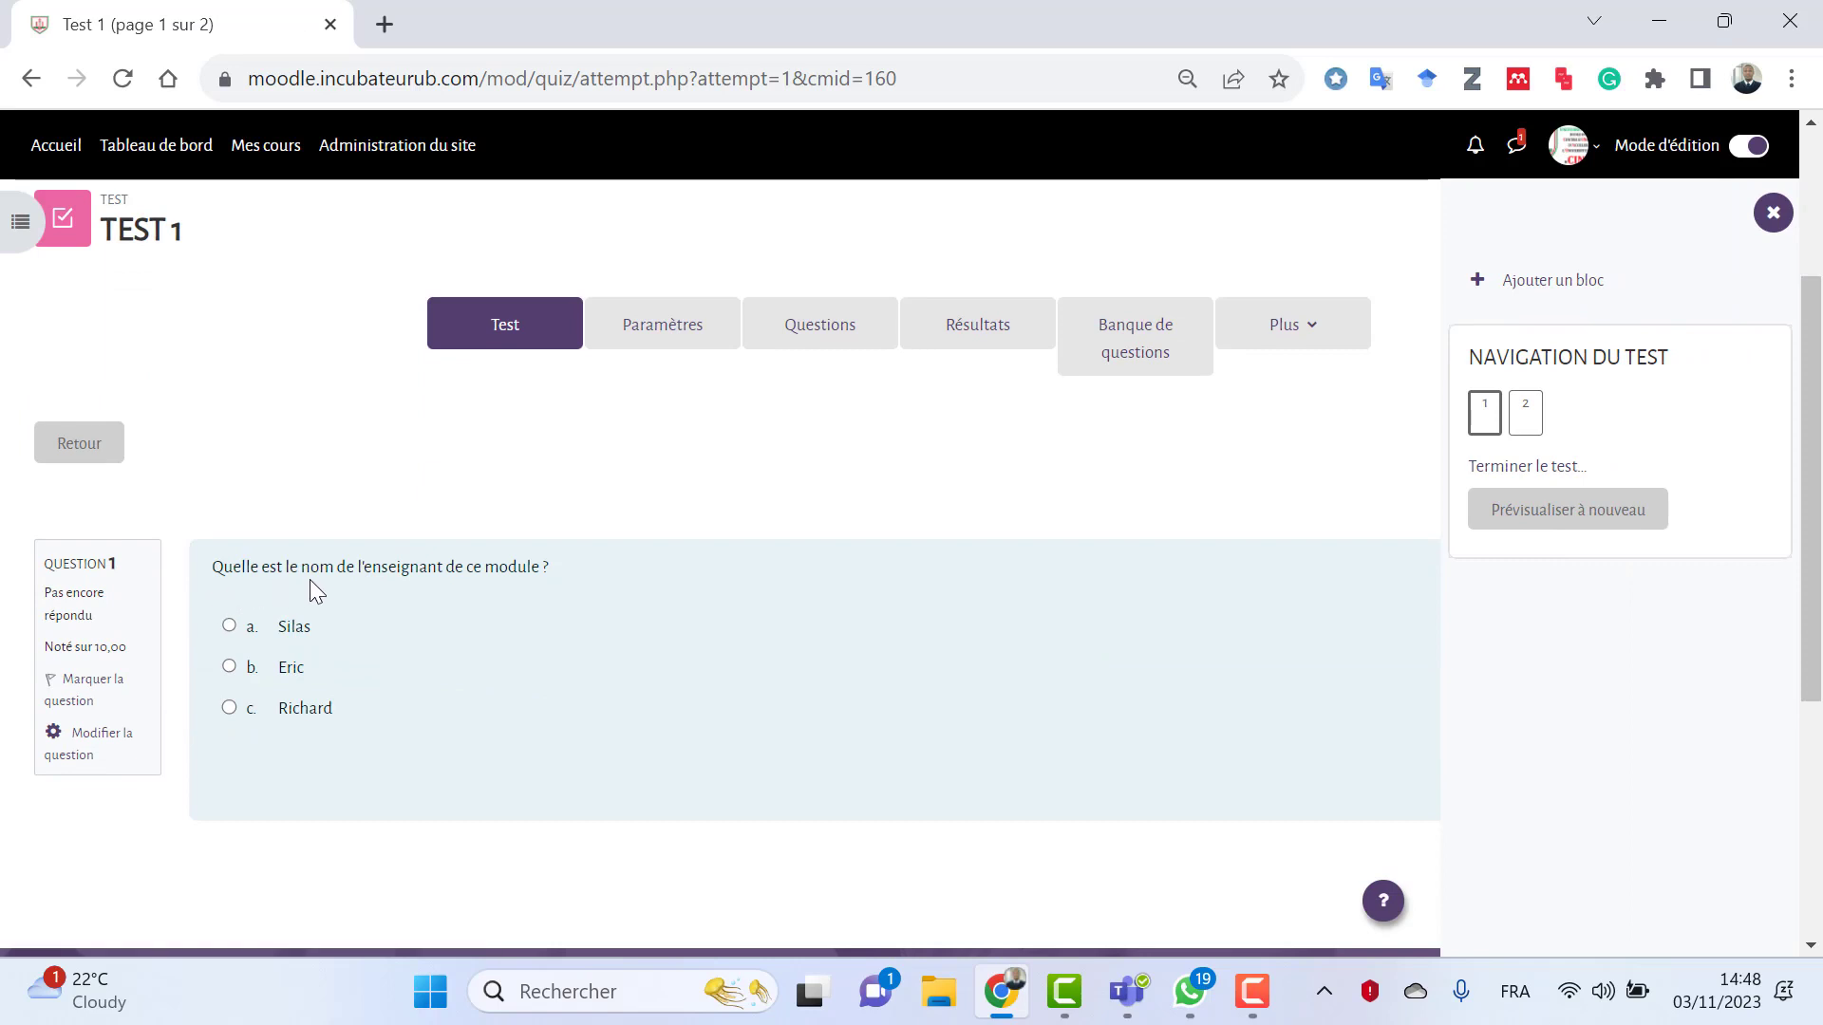
# - Choose answer c for question 1 in the preview attempt, staying on that question
pyautogui.click(230, 708)
pyautogui.click(1484, 415)
pyautogui.scroll(5, 864, 856)
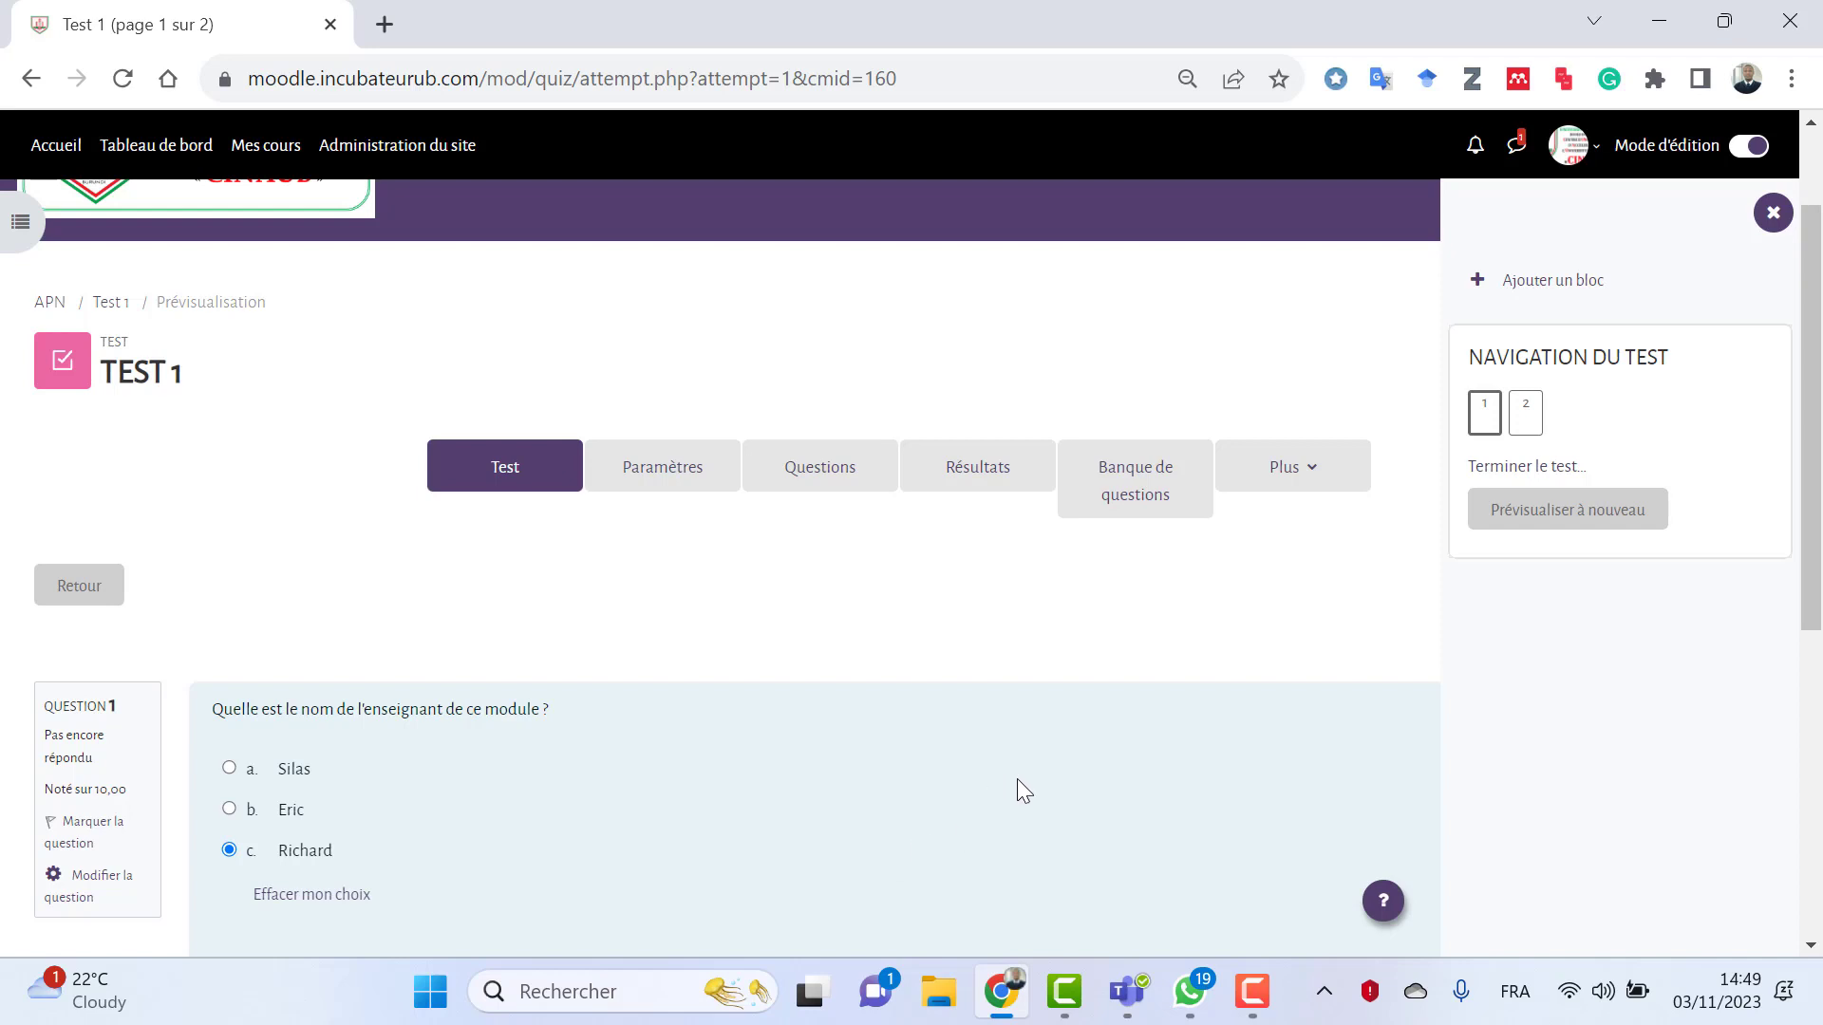
pyautogui.click(1253, 991)
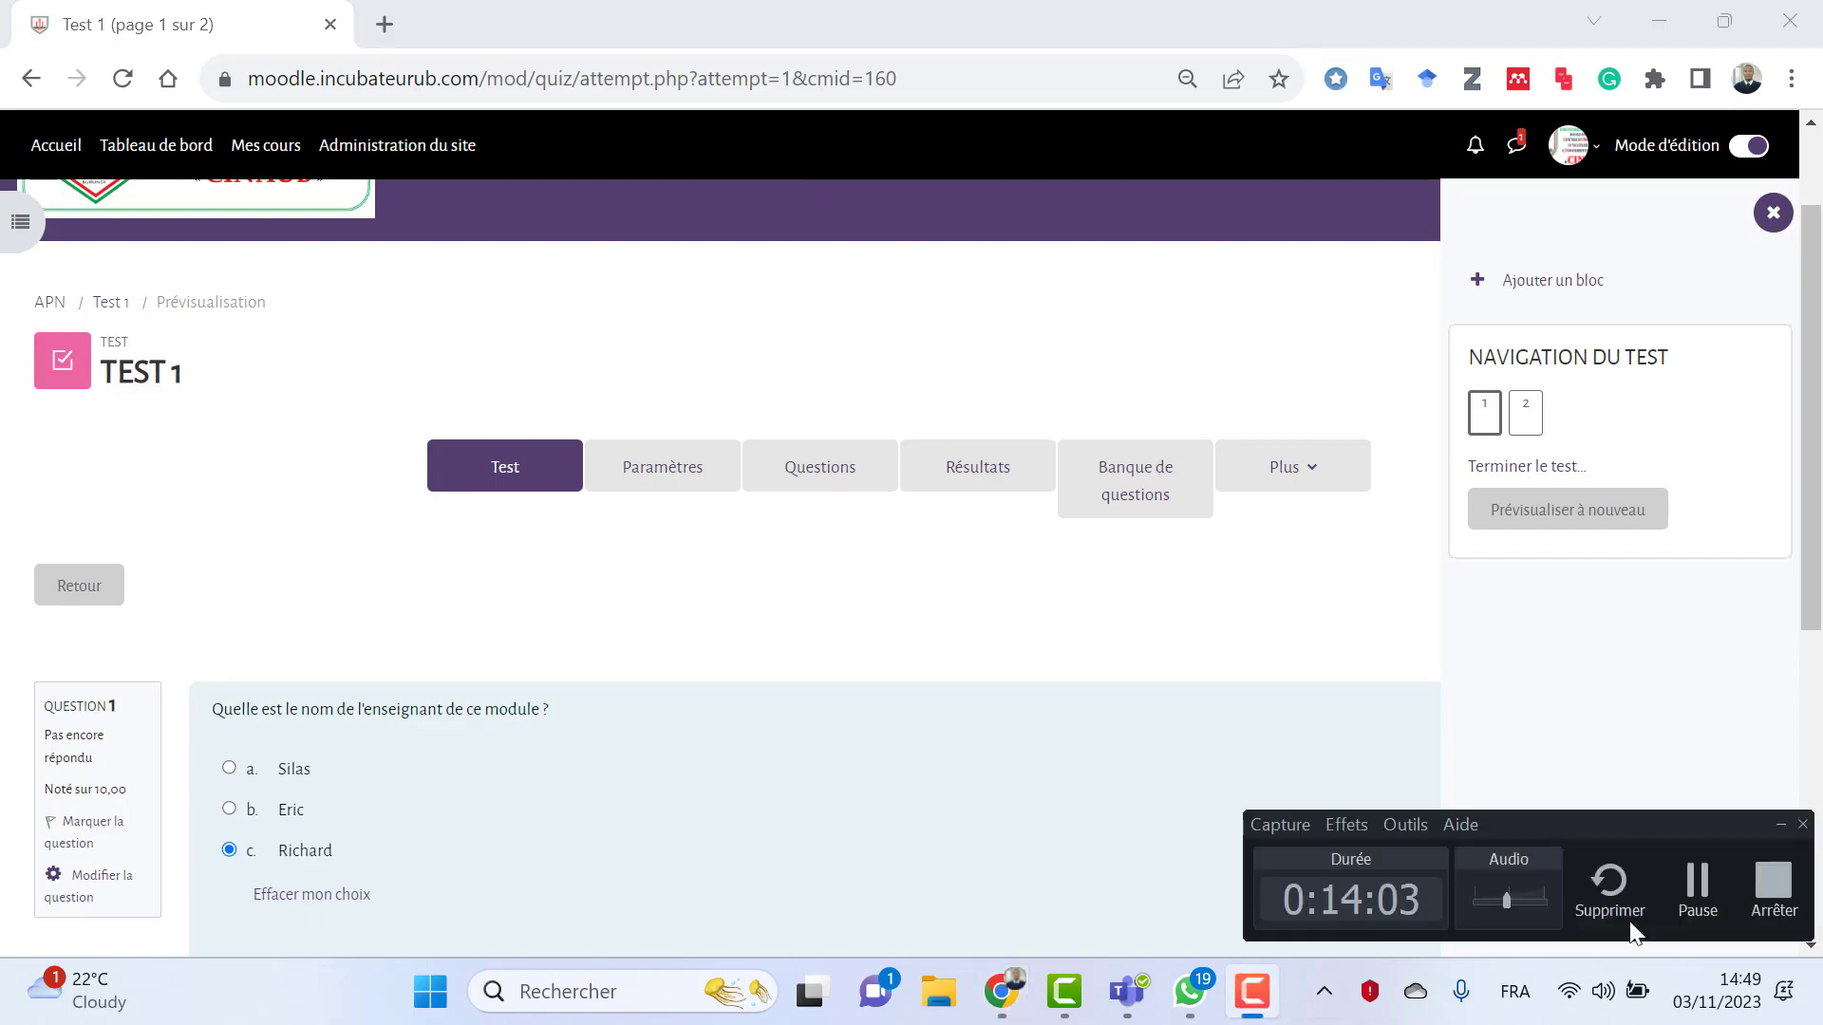